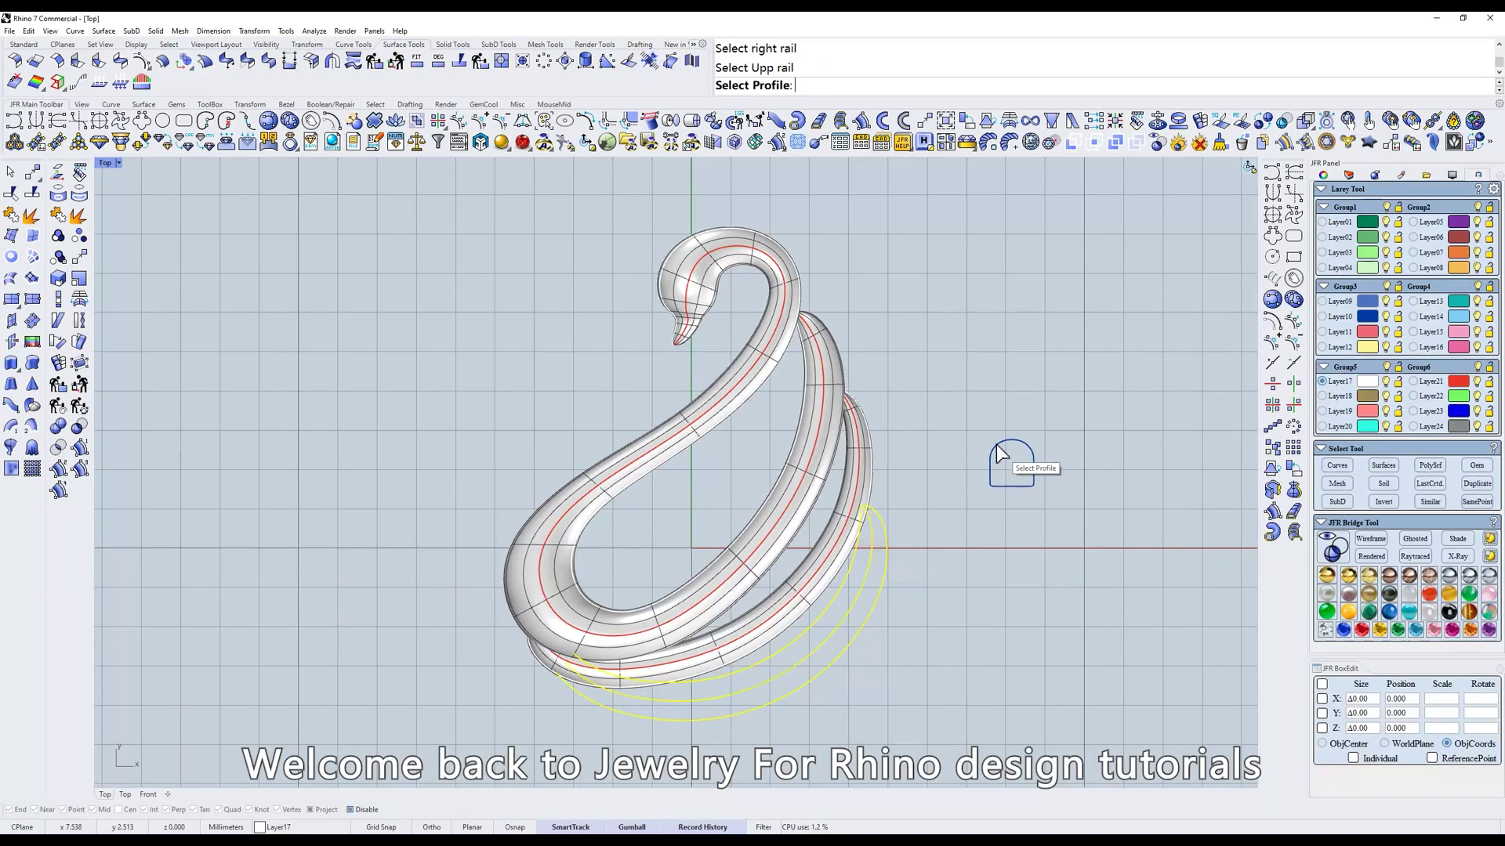
- Complete the Sweep3 of the outermost swan ribbon with the round-topped profile
click(997, 453)
scroll(735, 557, up, 3)
right_drag(735, 557, 734, 426)
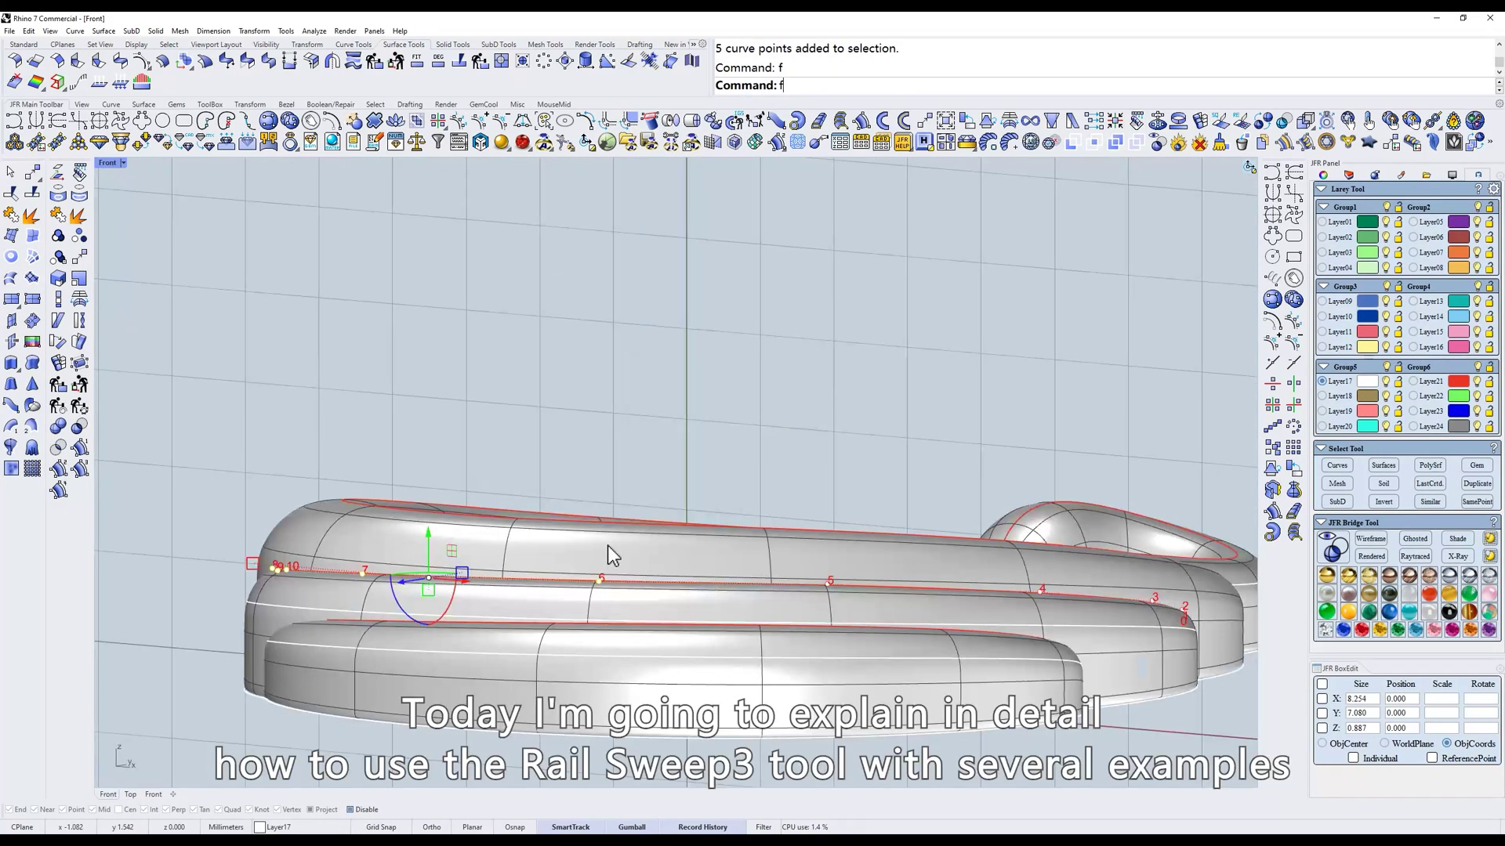
- Move the five selected control points of the ribbon's centre curve vertically in the Front view
key(Return)
scroll(609, 547, up, 4)
text(v)
key(Return)
click(629, 609)
click(629, 602)
- Remove some control points from the selection and move the remaining centre-curve points vertically to refine the ribbon's height
ctrl+drag(745, 368, 891, 580)
text(v)
key(Return)
click(580, 565)
click(581, 558)
scroll(614, 558, down, 5)
right_drag(680, 541, 943, 579)
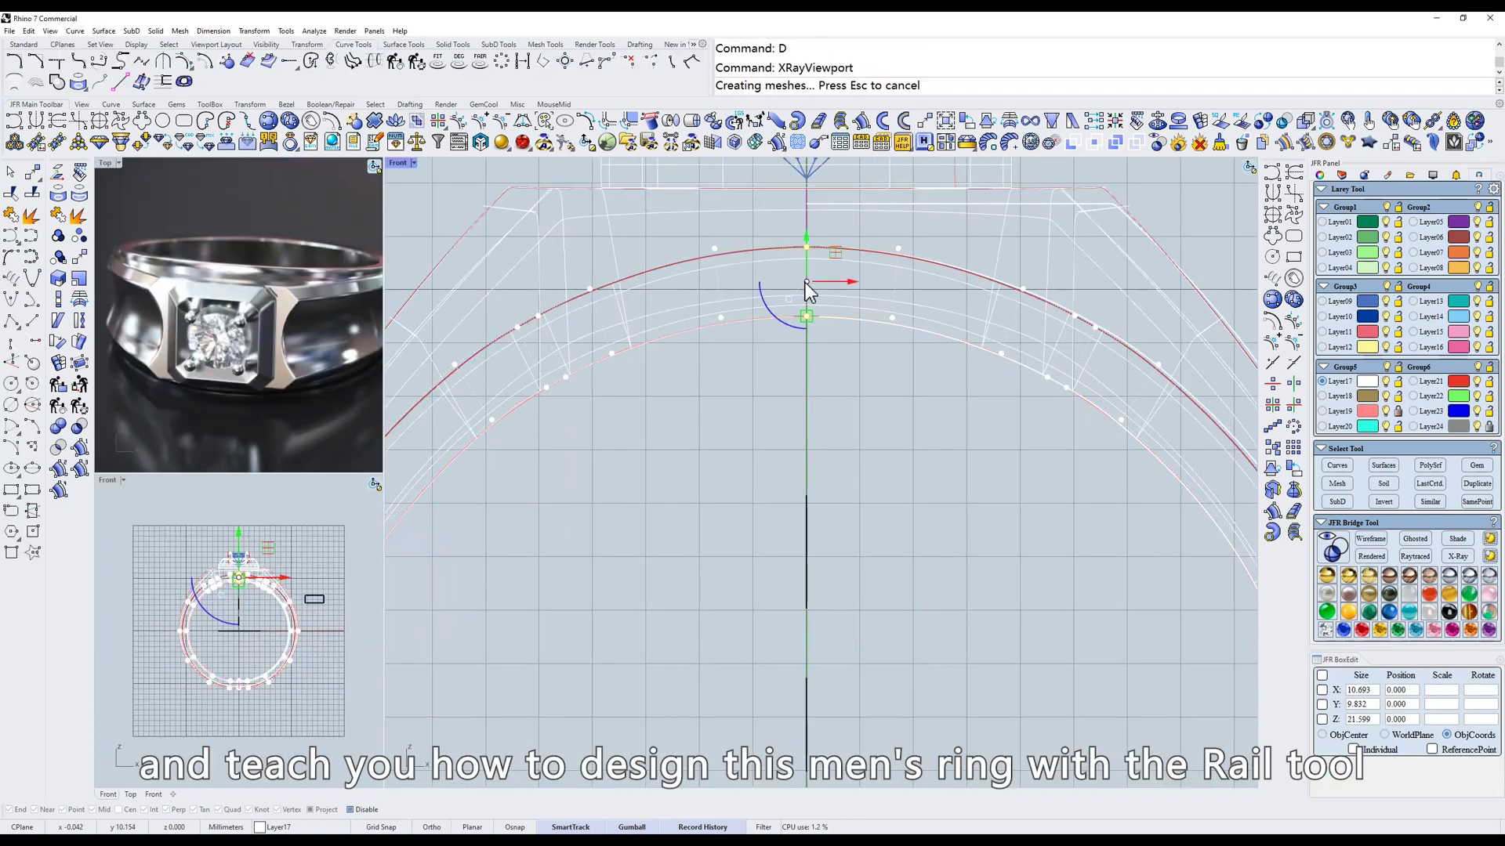
- Clear the selection on the men's ring model, toggle the viewport display mode, and examine the ring
text(d)
key(Return)
scroll(806, 286, down, 7)
key(Escape)
key(Escape)
text(d)
key(Return)
mouse_move(1038, 384)
right_down()
mouse_move(1062, 409)
mouse_move(970, 323)
mouse_move(1024, 336)
mouse_move(1041, 320)
right_up()
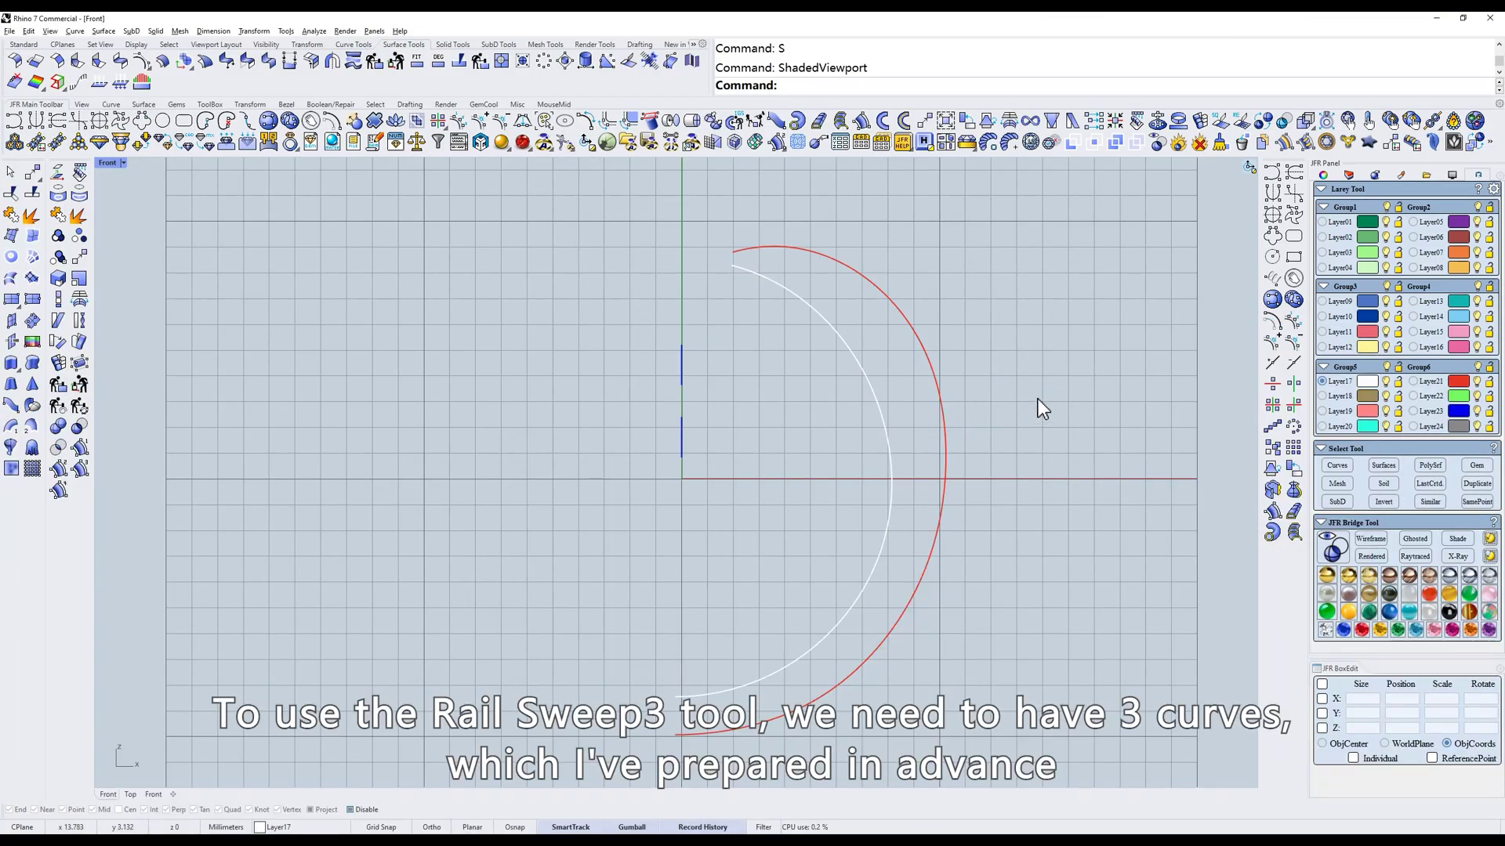
- Start the Rail tool in the Right view with Sweep3, Double Prof. and the Open option
text(r)
key(Return)
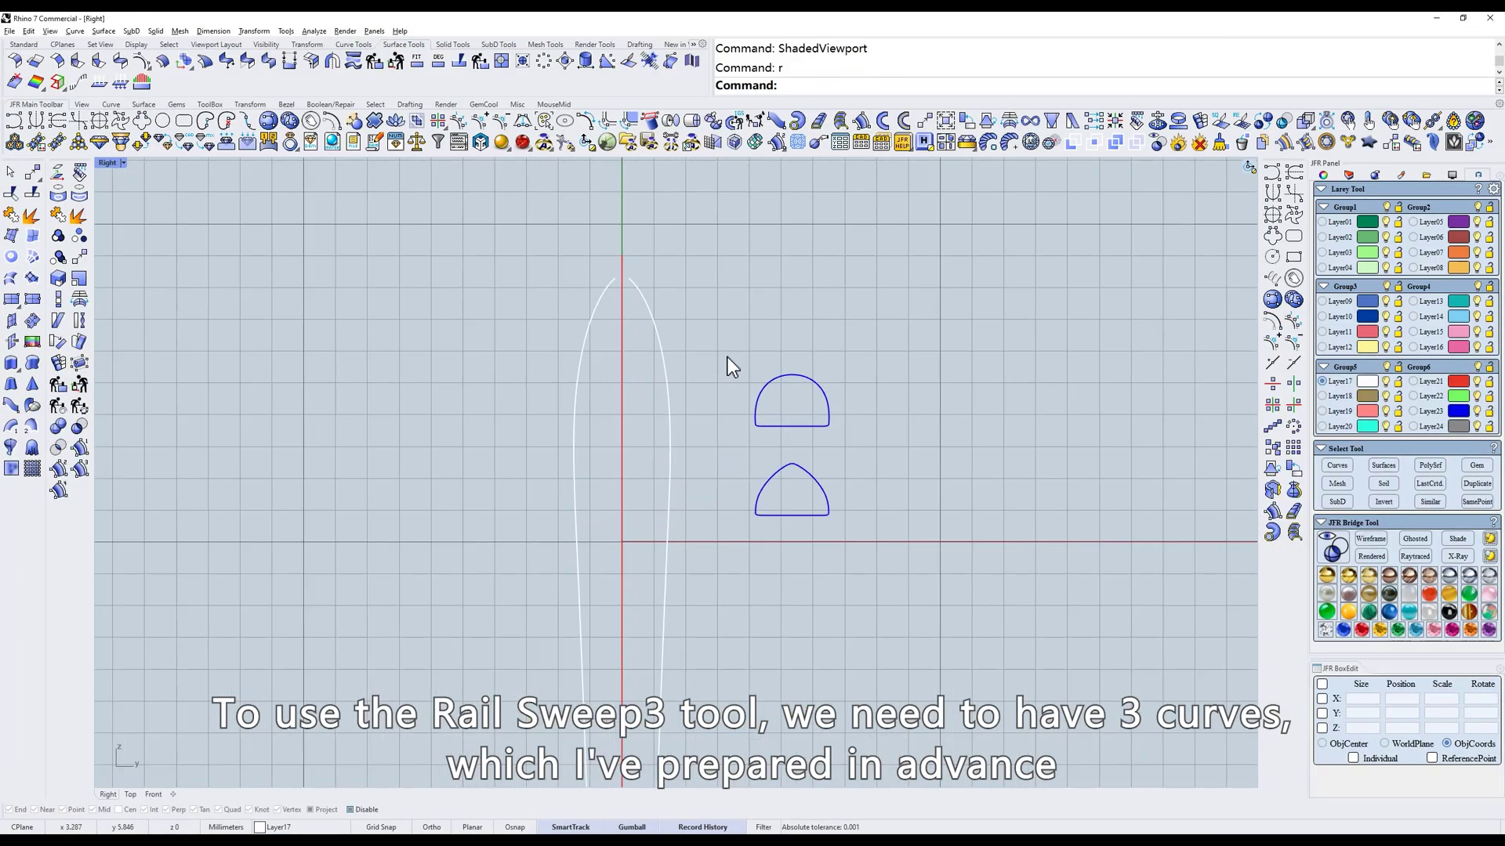
click(861, 120)
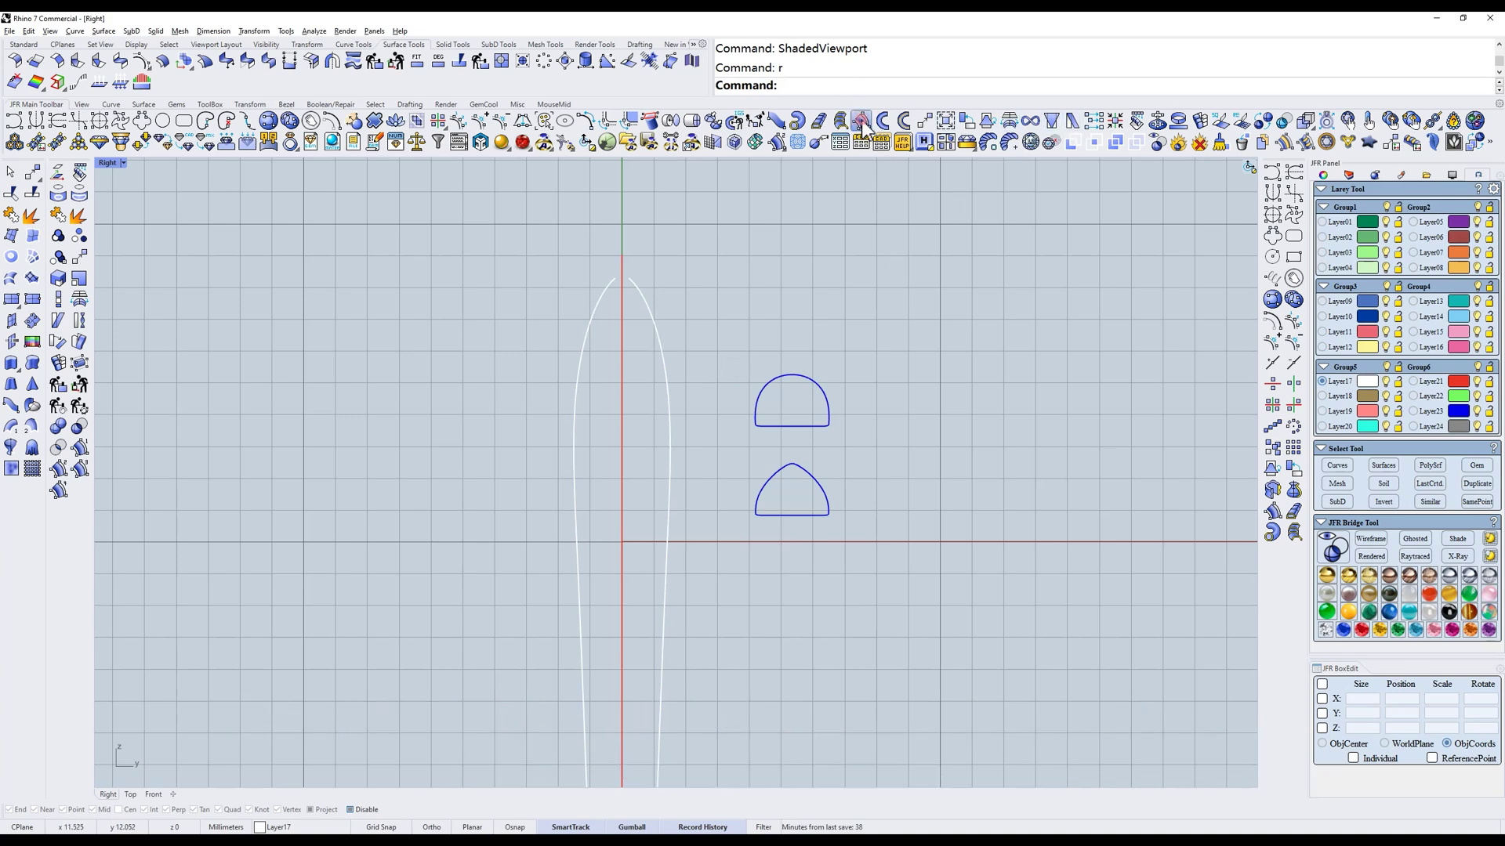
click(672, 346)
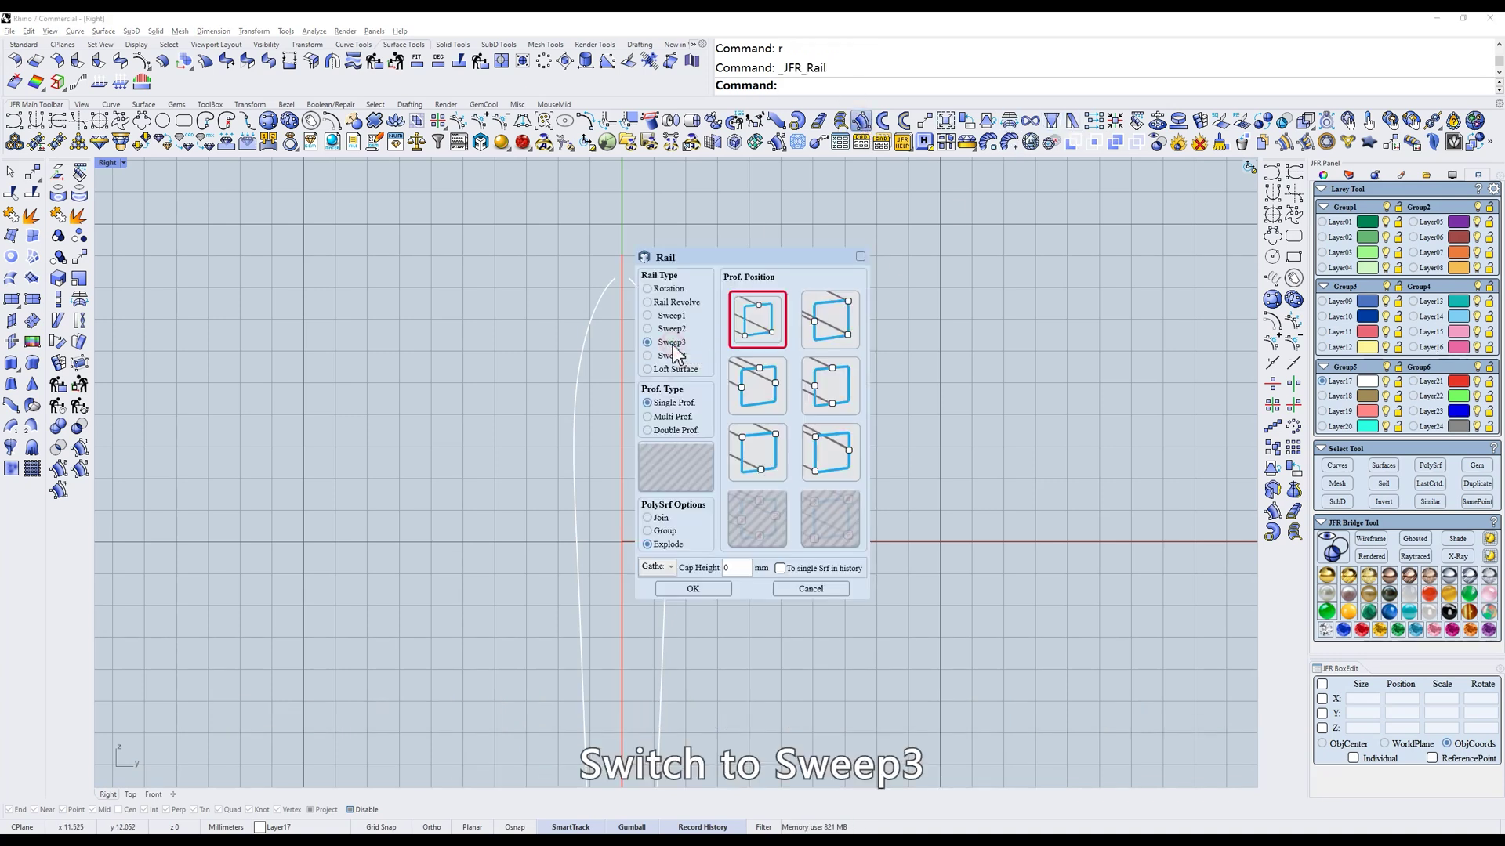
click(661, 429)
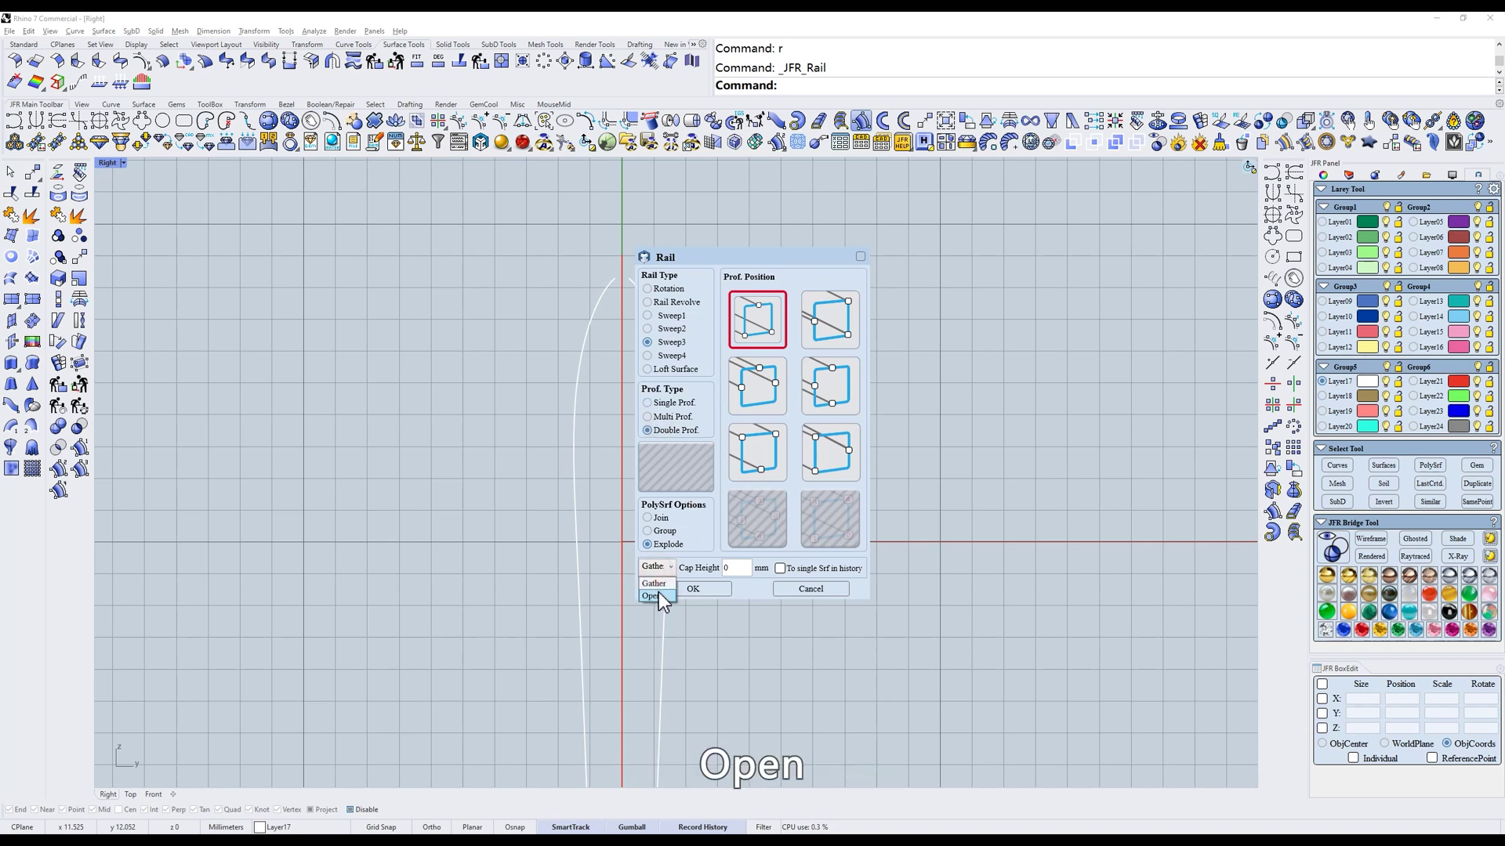
click(657, 596)
click(694, 588)
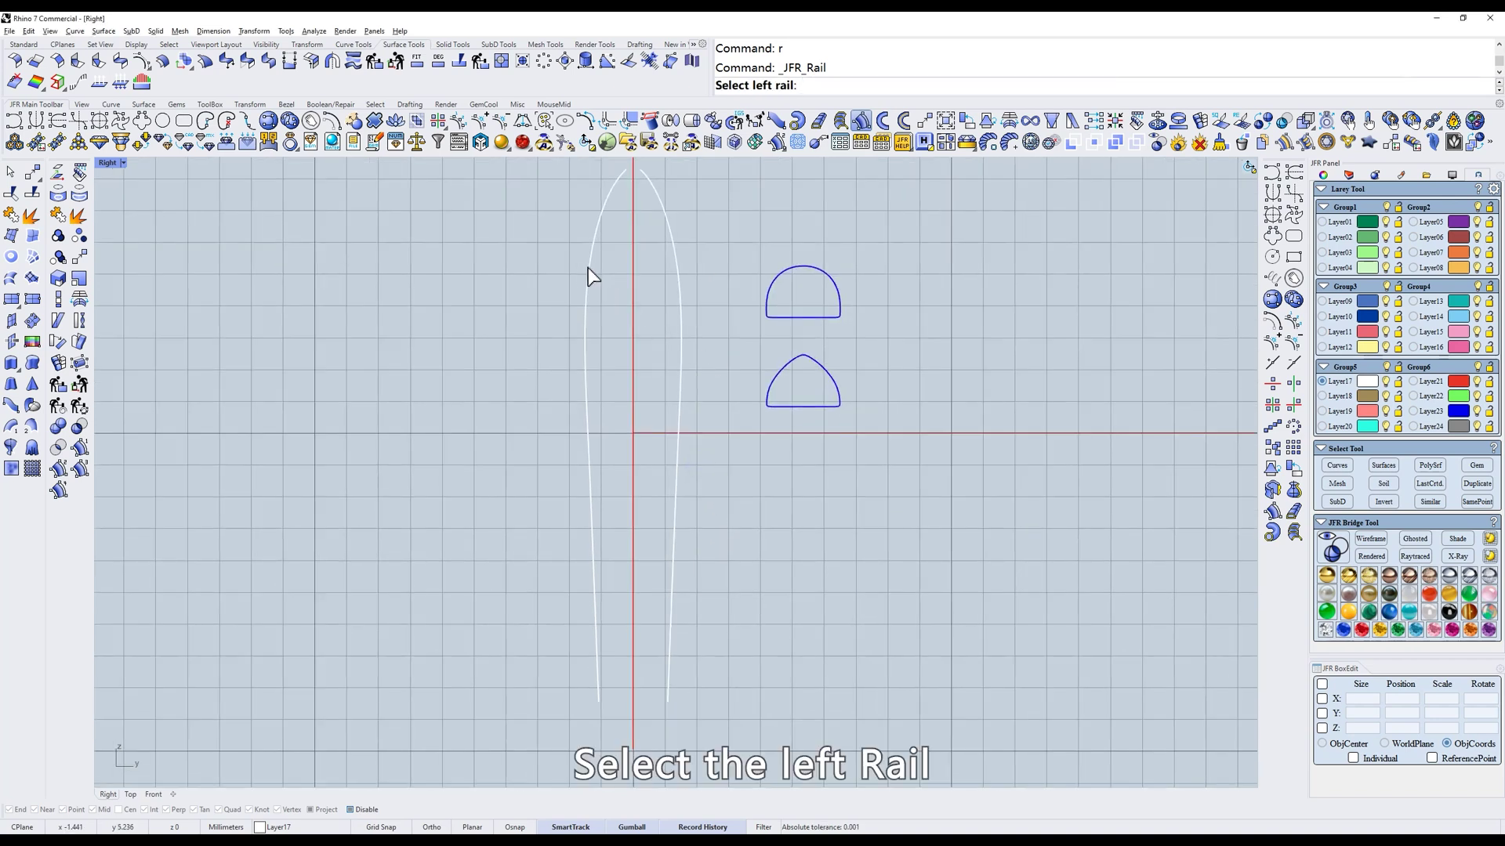
- Sweep the two white side curves and red upper curve with the round profile first and the pointed profile second
click(588, 271)
click(674, 283)
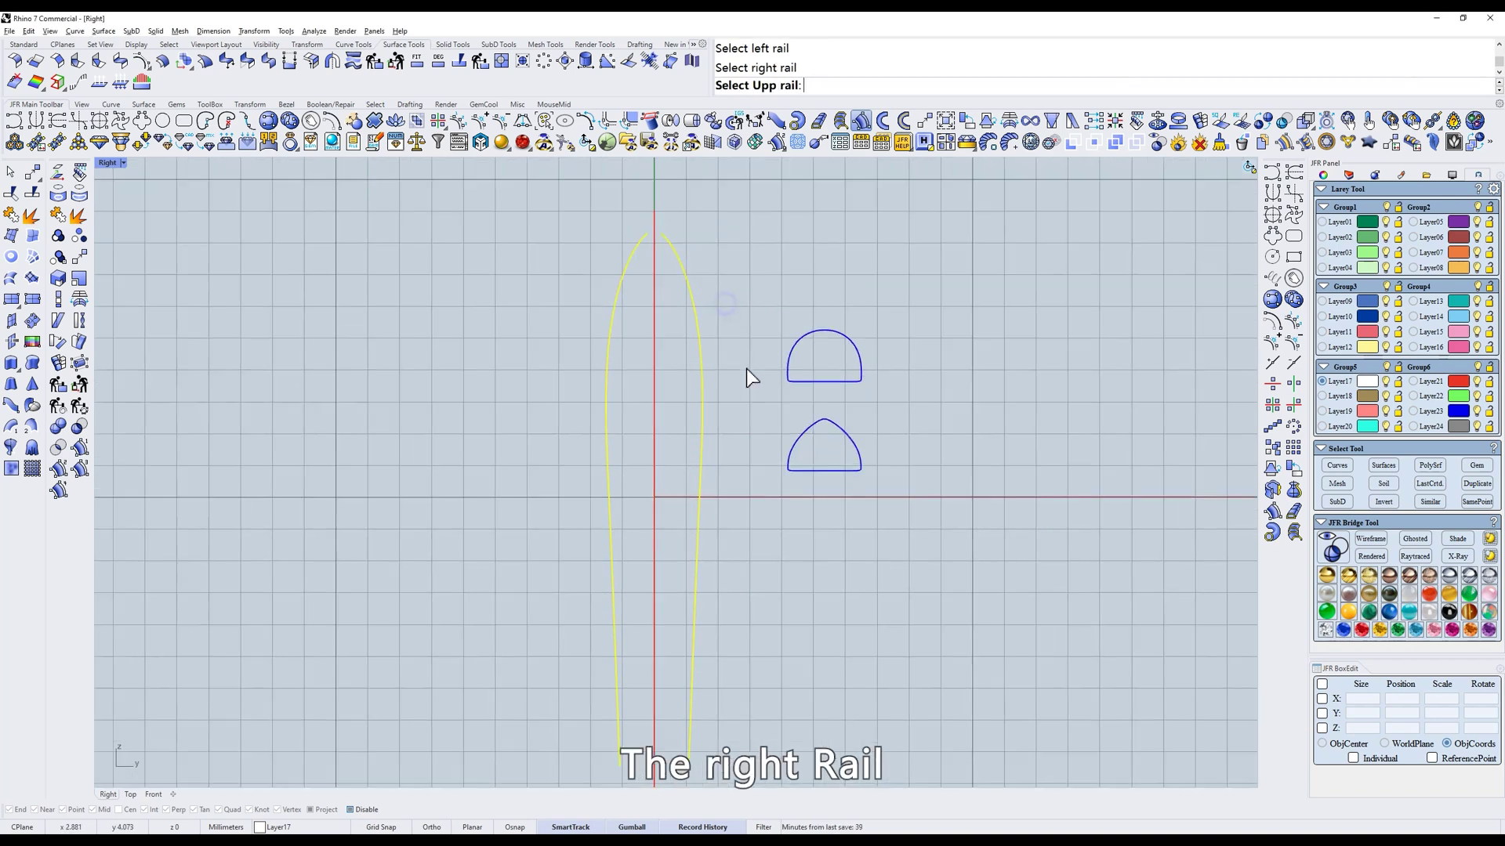
ctrl+shift+right_drag(736, 368, 694, 374)
click(594, 233)
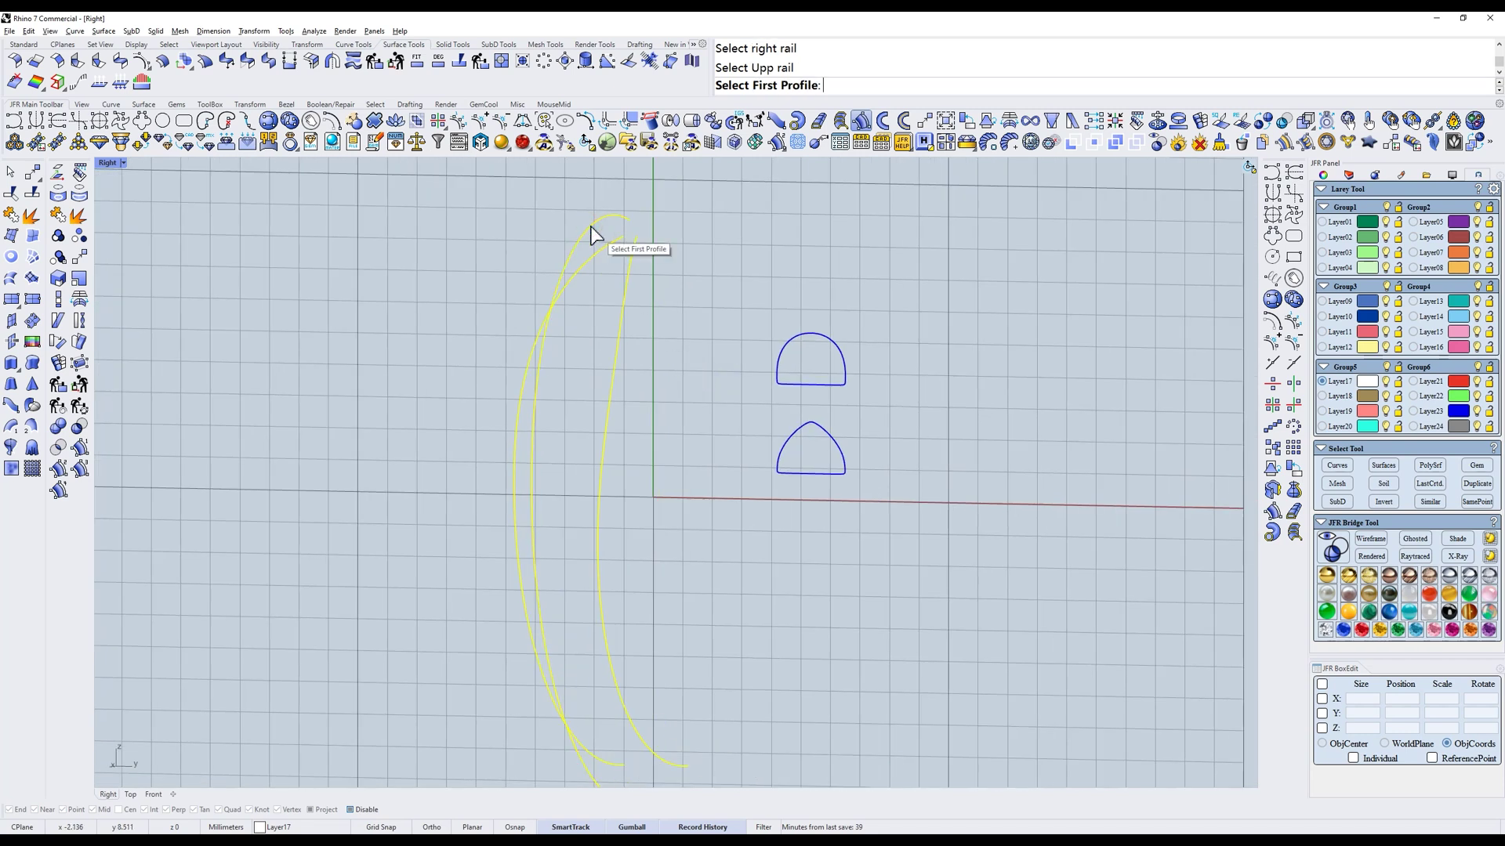
click(797, 345)
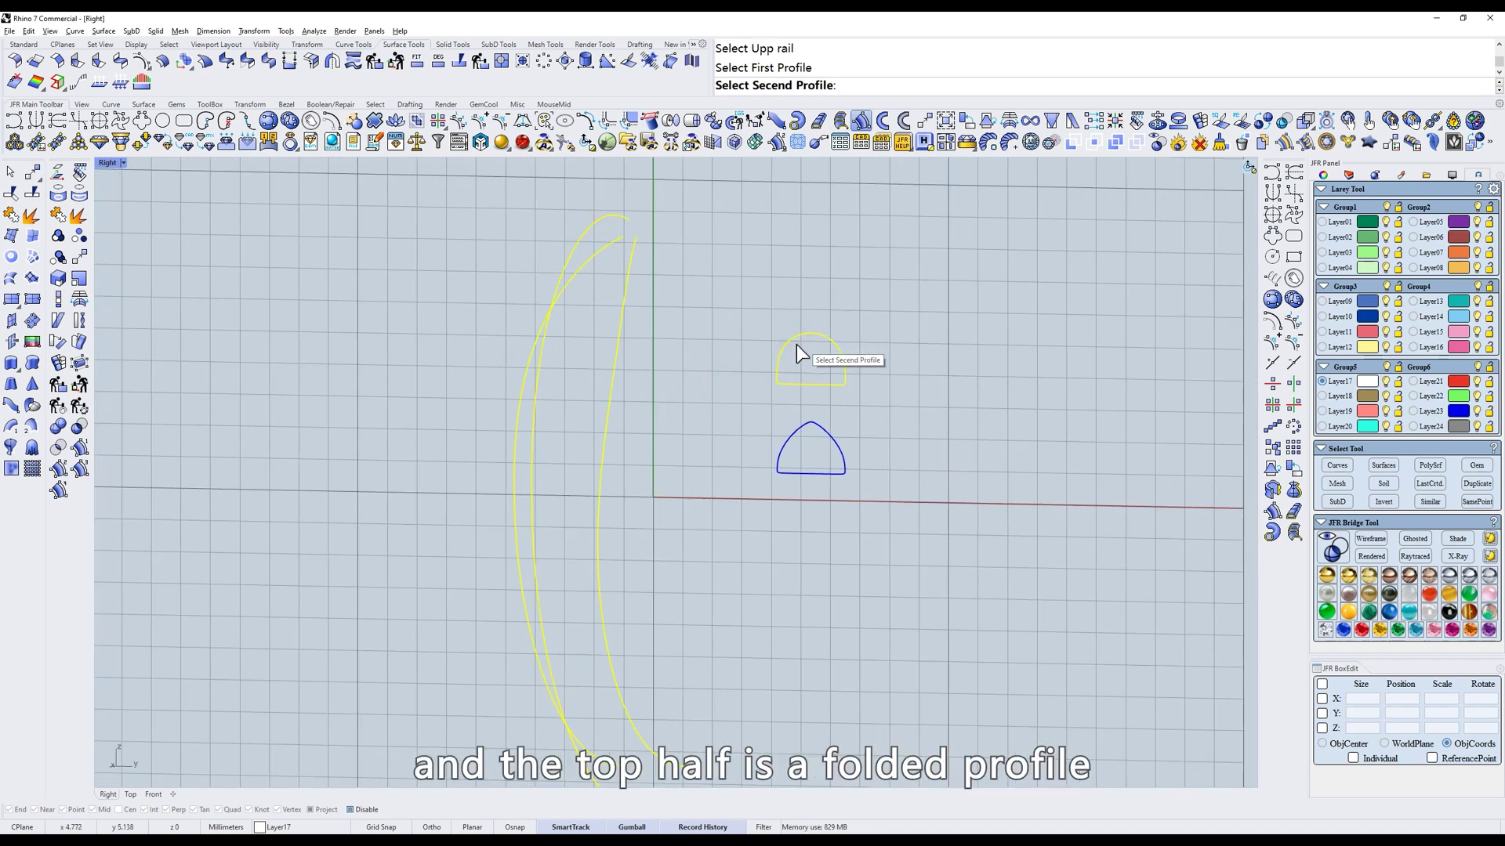
click(806, 427)
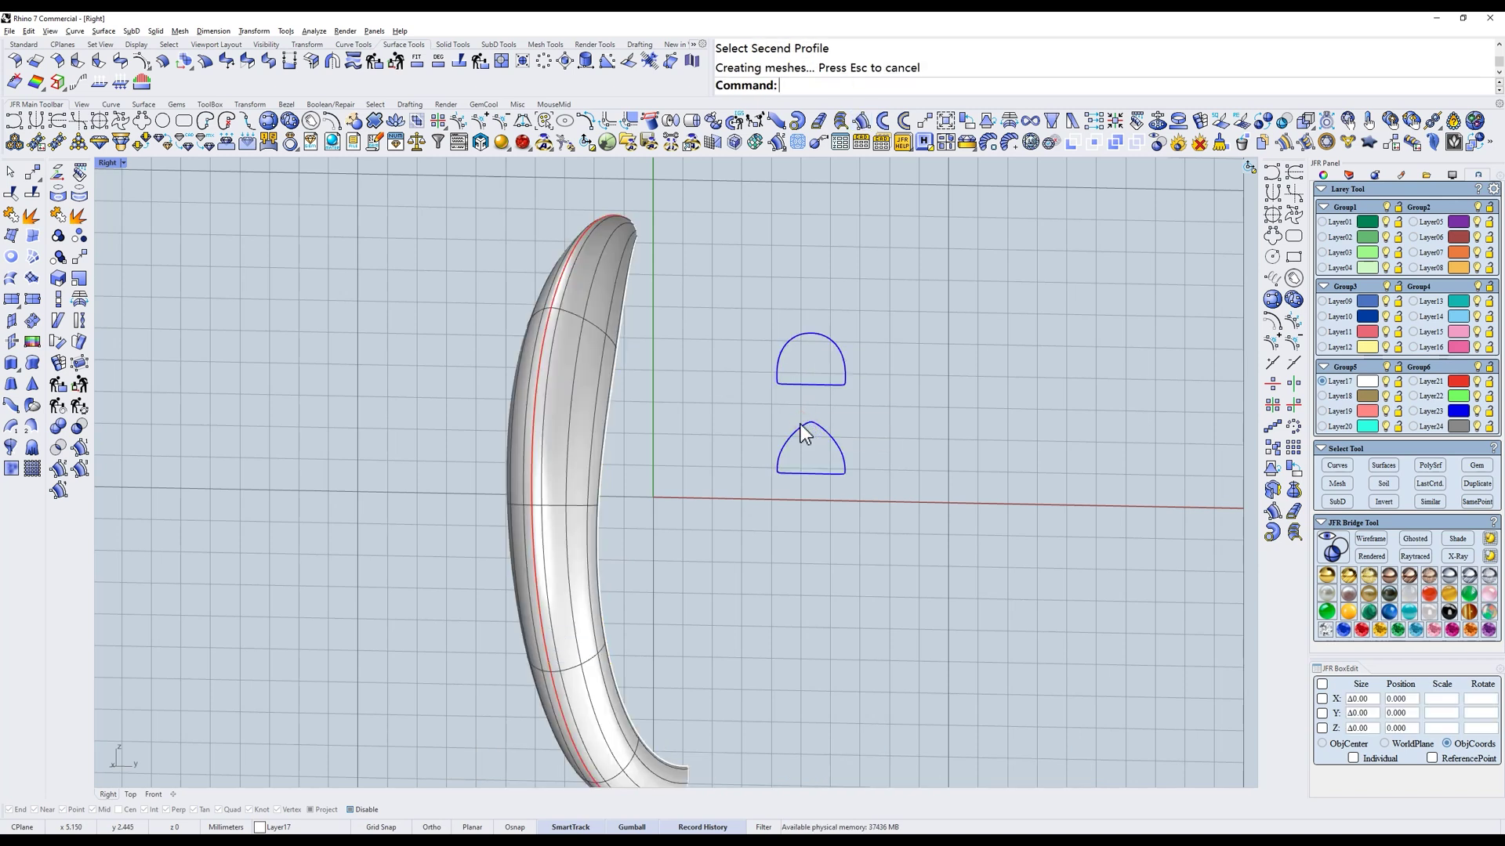
- Select only the red centre curve of the swept shape and show its control points in the Front view
text(f)
key(Return)
scroll(864, 289, up, 3)
drag(888, 298, 810, 373)
ctrl+click(798, 353)
scroll(819, 369, down, 4)
ctrl+shift+right_drag(818, 368, 653, 377)
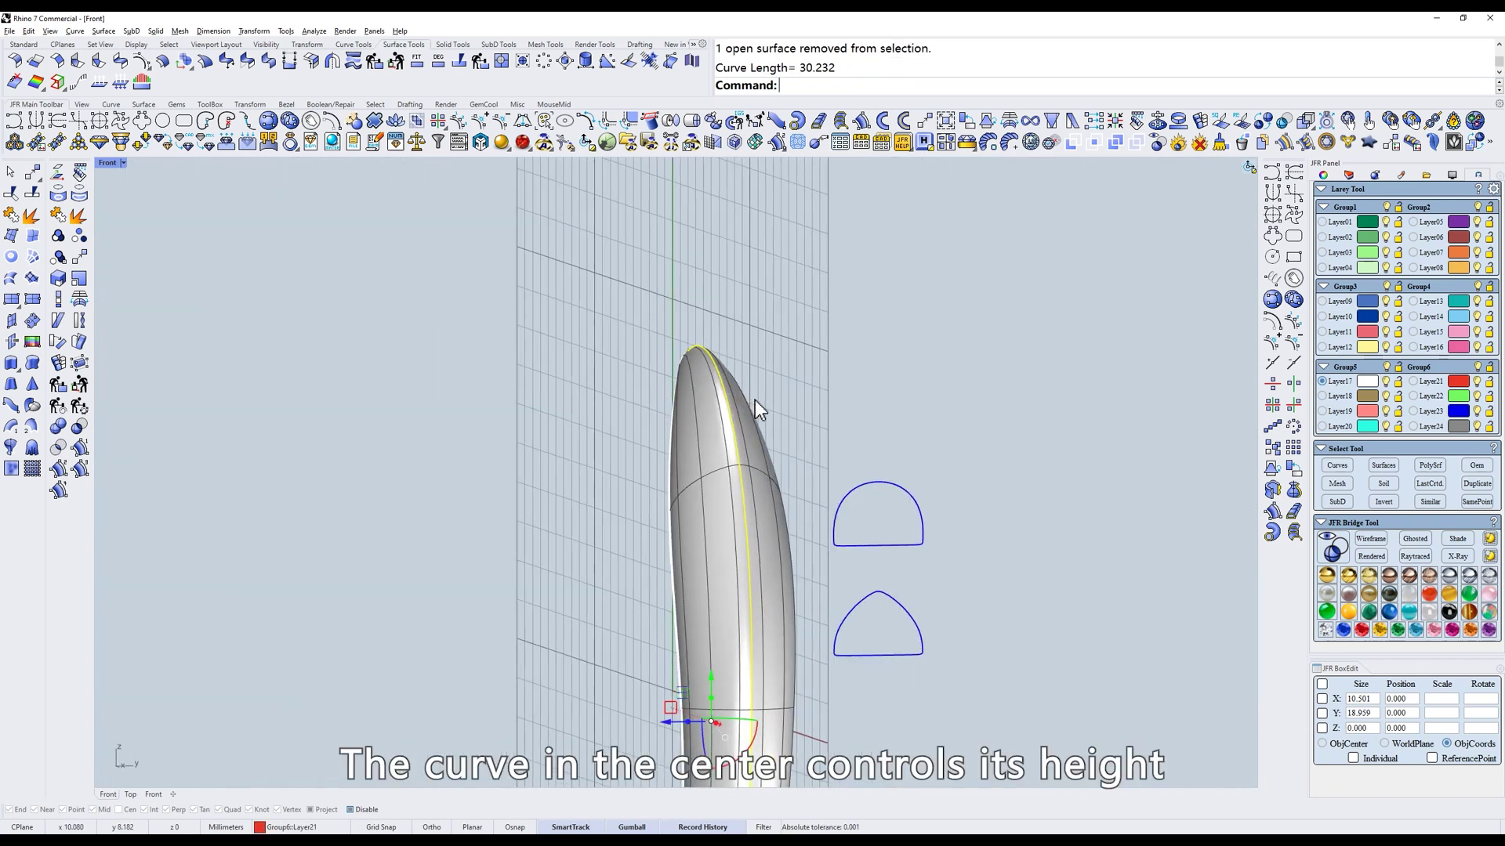
ctrl+shift+right_drag(762, 416, 830, 368)
text(g)
key(Return)
text(f)
key(Return)
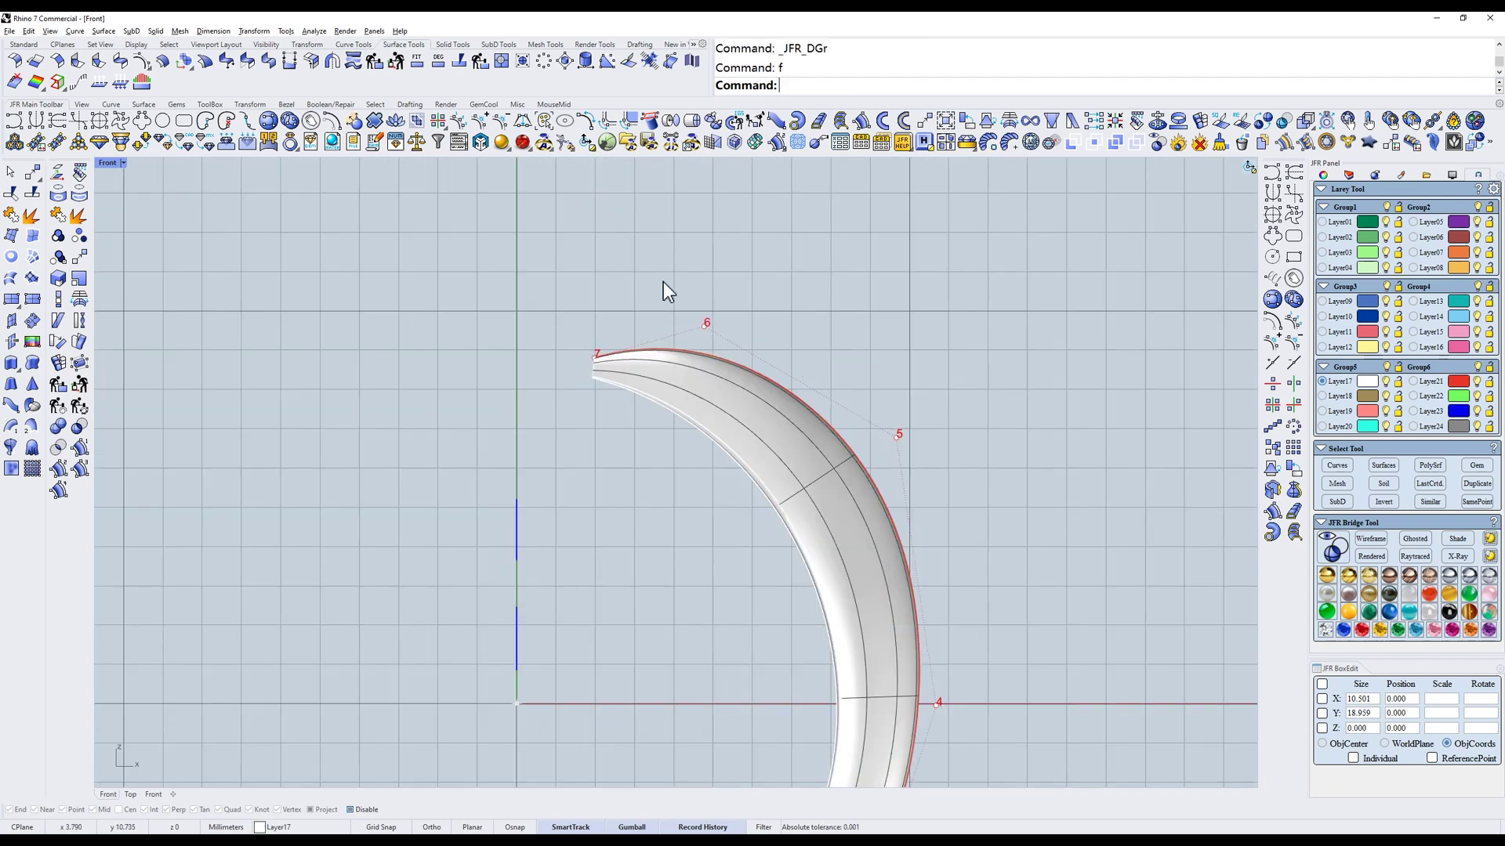
- Move control point 6 of the red centre curve slightly up and outward
drag(662, 280, 737, 362)
scroll(737, 362, up, 6)
key(m)
key(Return)
click(756, 351)
click(765, 345)
- Move control point 5 of the red centre curve slightly outward
drag(927, 262, 1135, 555)
key(m)
key(Return)
click(1140, 548)
scroll(1002, 607, down, 2)
right_drag(997, 594, 852, 524)
- Move control point 4 of the red centre curve slightly outward
drag(864, 612, 971, 725)
text(m)
key(Return)
click(982, 669)
click(990, 669)
scroll(989, 672, down, 4)
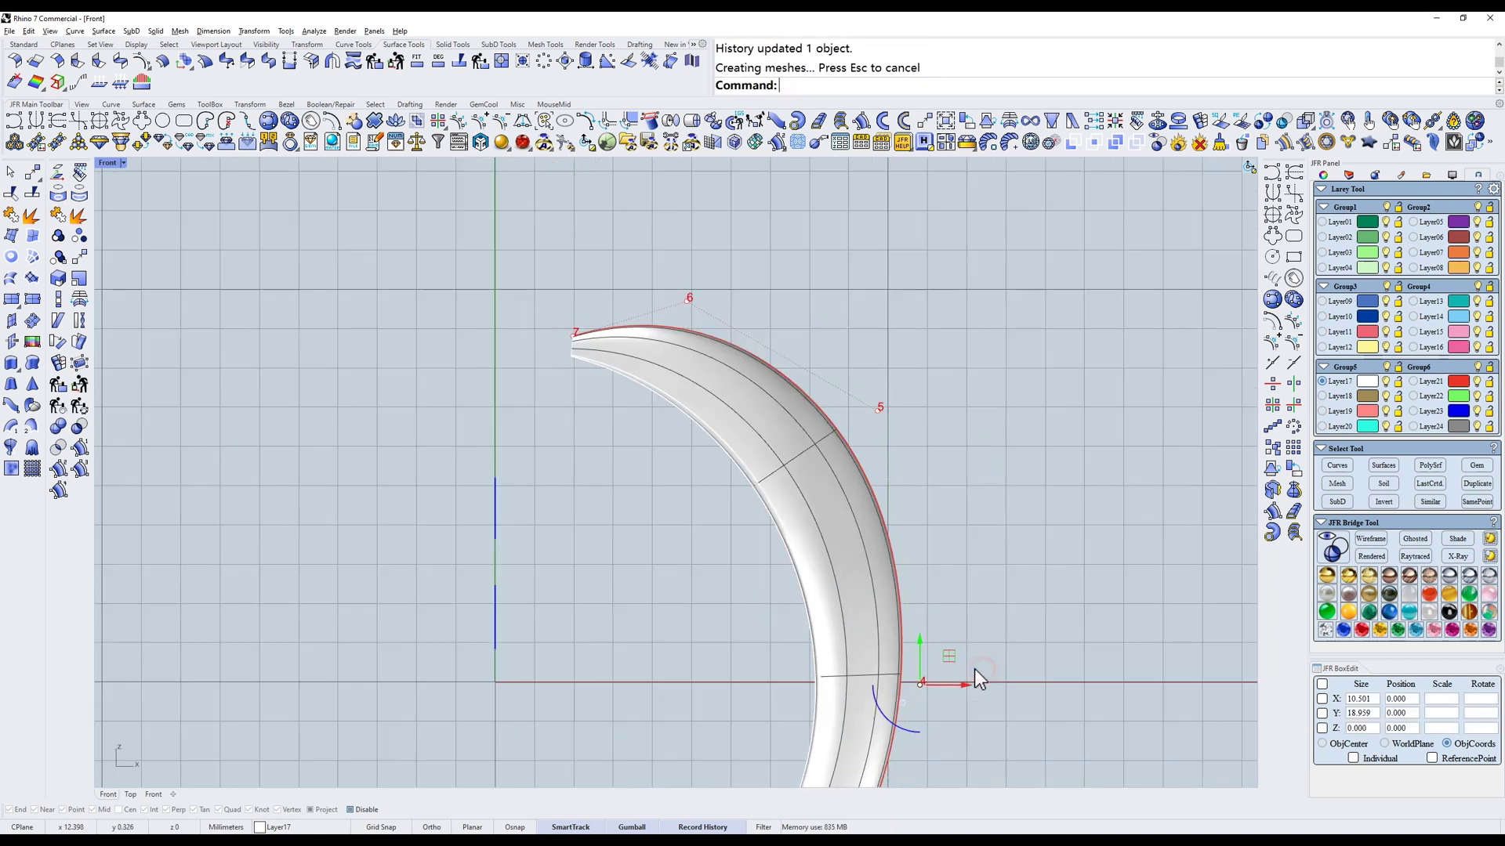
- Select the two side rails without the swept surface in the Right view and show their control points
ctrl+shift+right_drag(828, 392, 744, 445)
text(r)
key(Return)
right_drag(958, 443, 885, 424)
drag(957, 426, 873, 425)
ctrl+click(862, 419)
text(z)
key(Return)
- Select matching control points on both side rails and scale them horizontally to adjust the shape's width
drag(723, 384, 836, 452)
shift+drag(893, 371, 923, 439)
scroll(855, 392, up, 4)
drag(727, 433, 723, 434)
- Scale the pair of side-rail control points near the upper tip horizontally and check the updated surface
right_drag(745, 512, 711, 665)
drag(659, 359, 876, 402)
scroll(812, 351, up, 6)
drag(693, 407, 685, 408)
scroll(723, 439, down, 7)
ctrl+shift+right_drag(736, 453, 793, 459)
scroll(793, 459, down, 6)
- Slightly adjust the control points around the middle of the shape in the Right view, then leave point editing
text(r)
key(Return)
right_drag(790, 544, 743, 430)
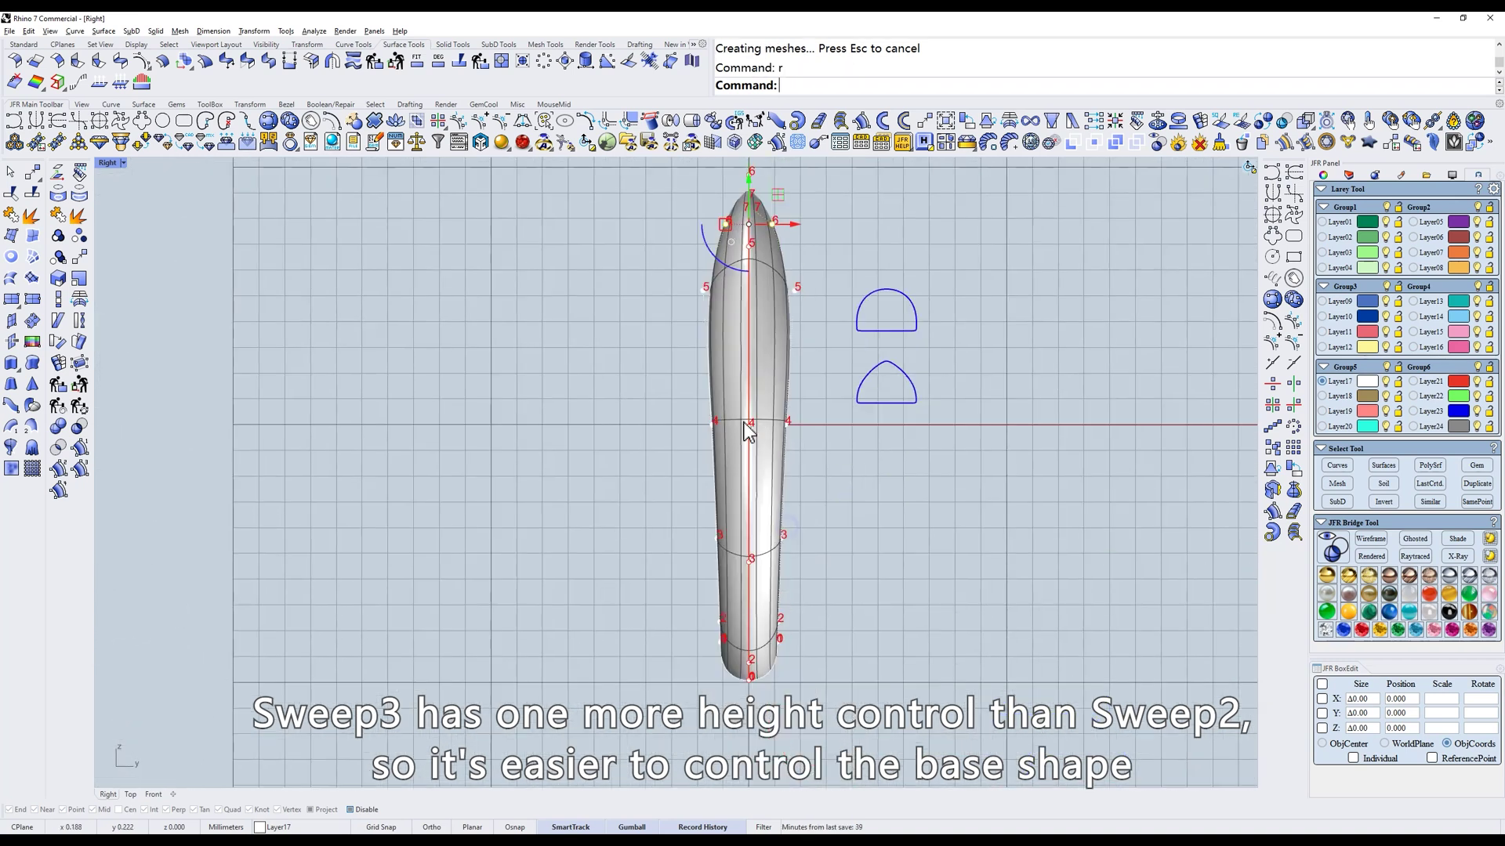
drag(682, 385, 856, 586)
scroll(742, 475, up, 8)
drag(672, 521, 670, 514)
key(Escape)
key(Escape)
scroll(799, 443, down, 4)
right_drag(805, 443, 822, 516)
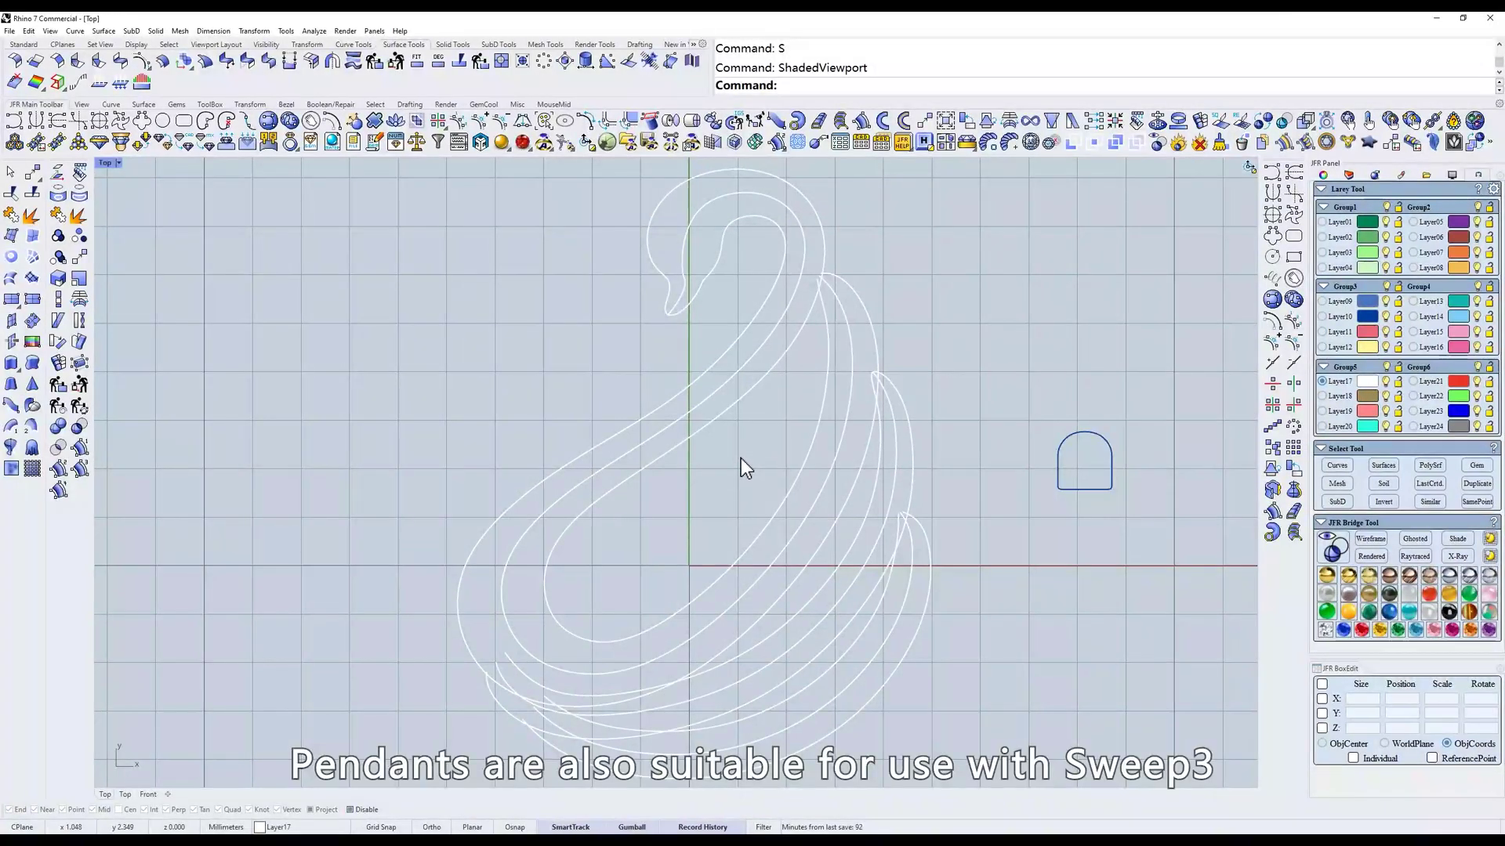
- Isolate the three curves of the largest swan ribbon
ctrl+shift+right_drag(741, 457, 787, 474)
click(741, 418)
text(e)
key(space)
scroll(754, 426, up, 4)
text(1)
key(space)
- Select the left and right curves of the largest ribbon to examine how they define its width
click(773, 463)
click(692, 388)
shift+click(756, 420)
right_drag(756, 420, 836, 491)
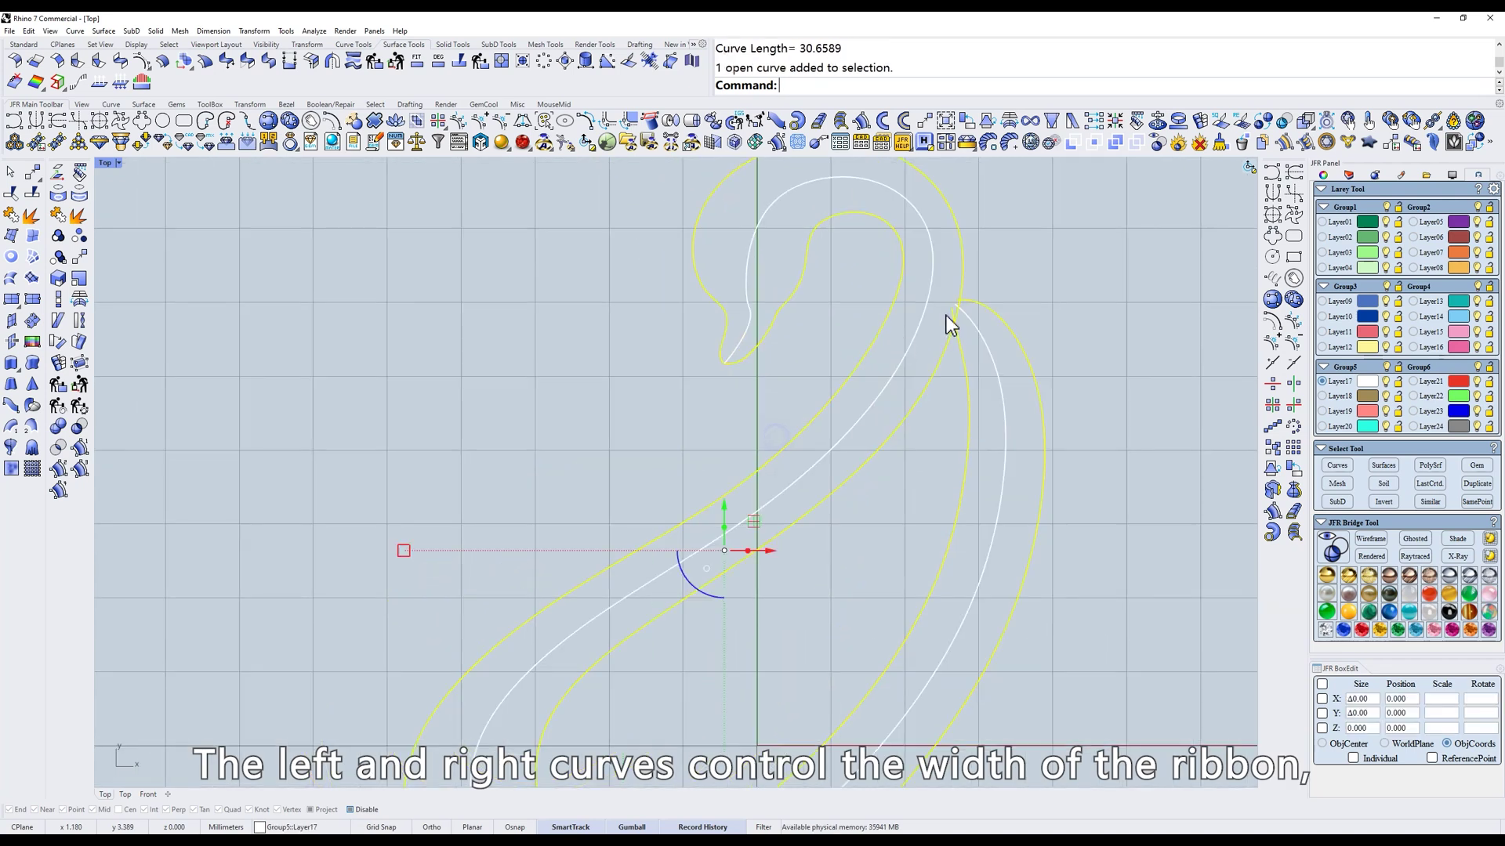
- Select the ribbon's centre curve, check its height in the Right view, and assign it to the red Layer21
shift+click(899, 372)
text(r)
key(Return)
click(1463, 385)
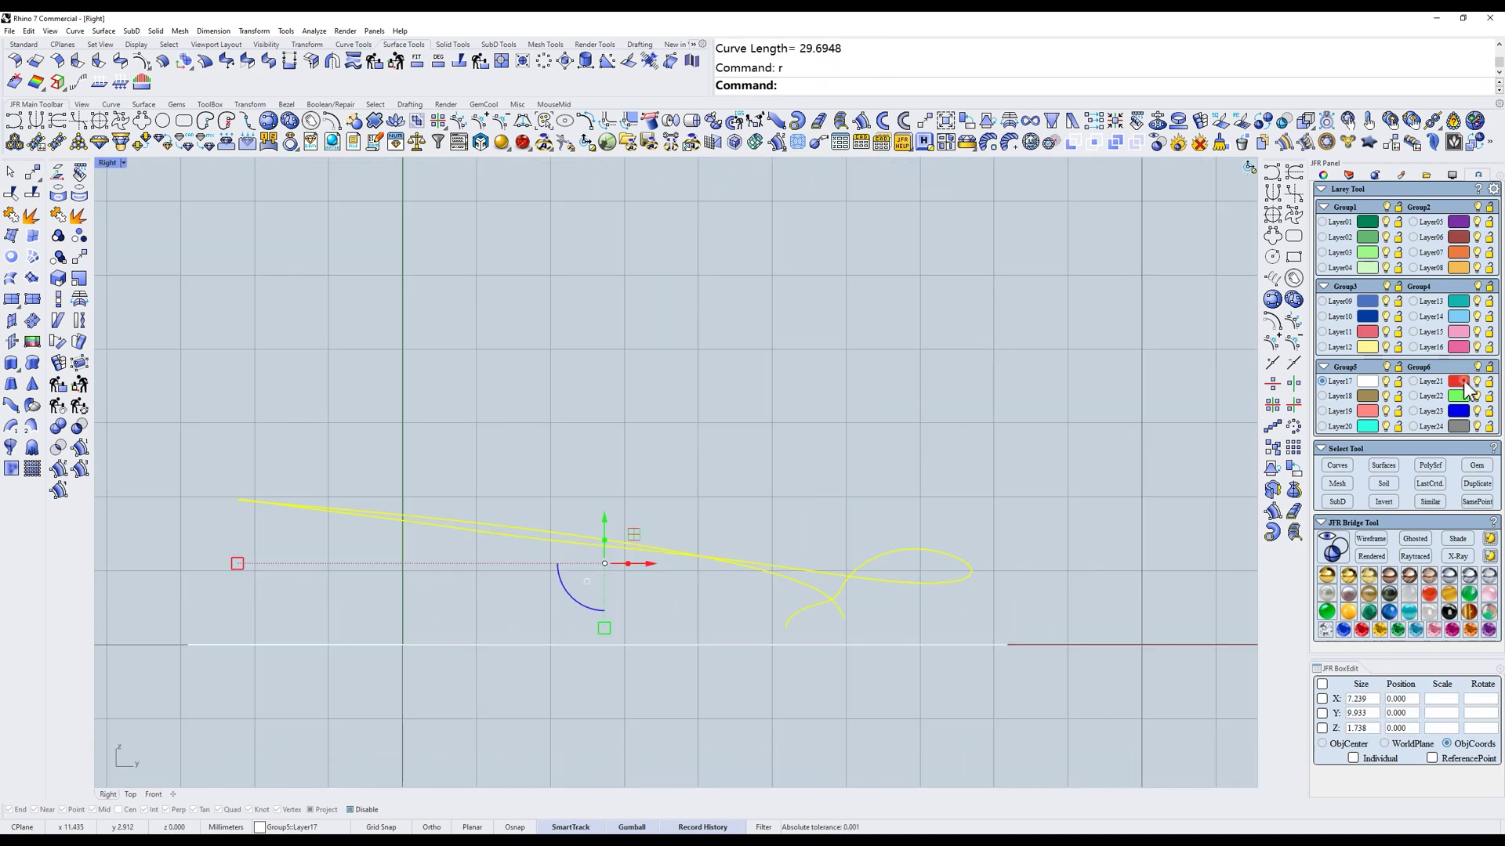
click(846, 379)
right_drag(640, 522, 835, 503)
- Unhide the isolated-out swan curves in the Top view and assign the two outer ribbons' centre curves to Layer21
text(t)
key(Return)
text(ui)
key(Return)
right_drag(975, 435, 895, 443)
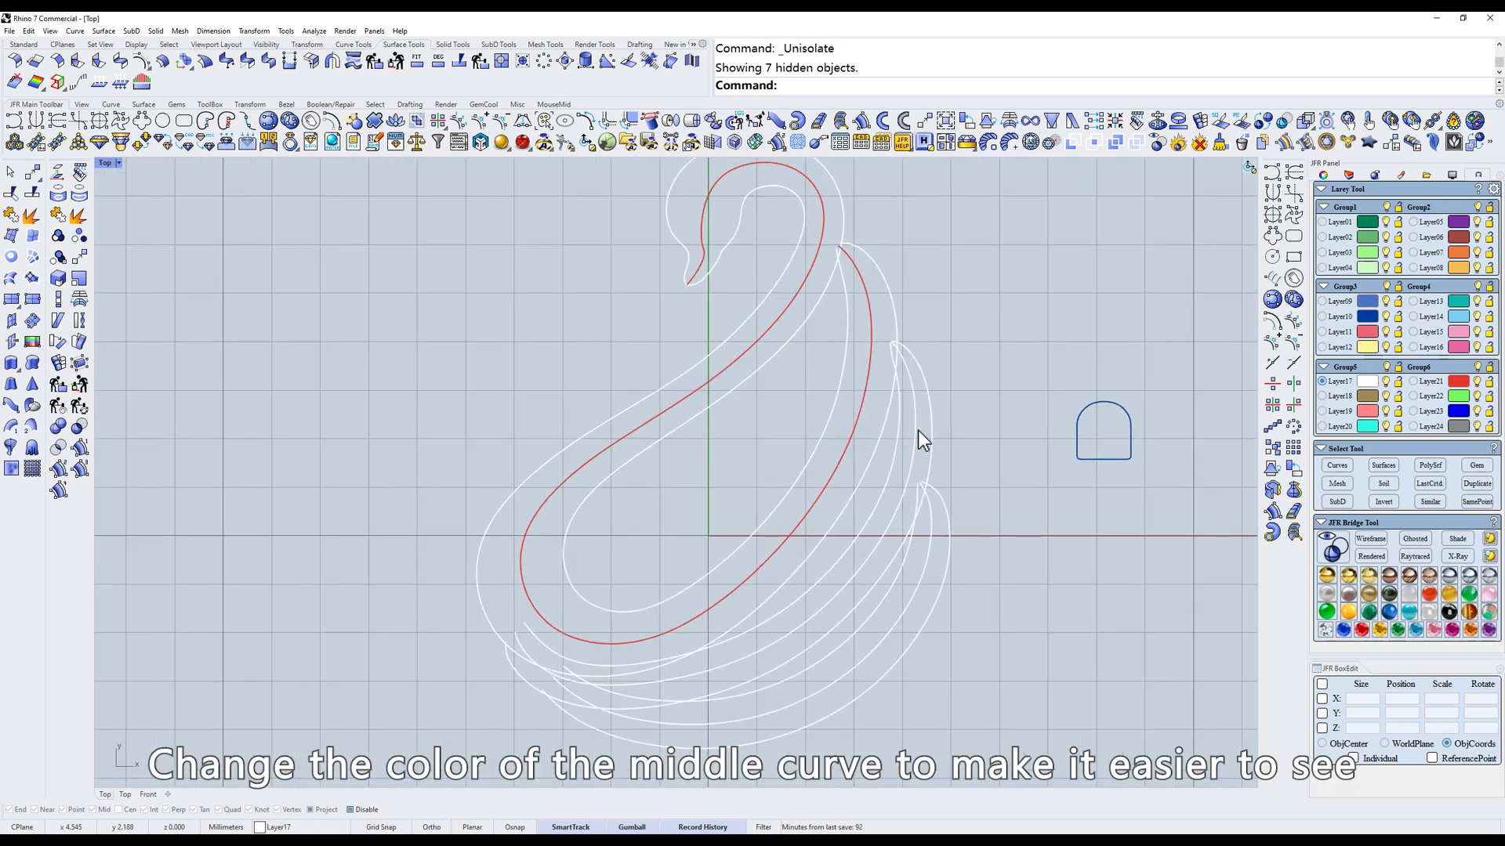
click(915, 431)
click(1458, 381)
scroll(897, 342, up, 4)
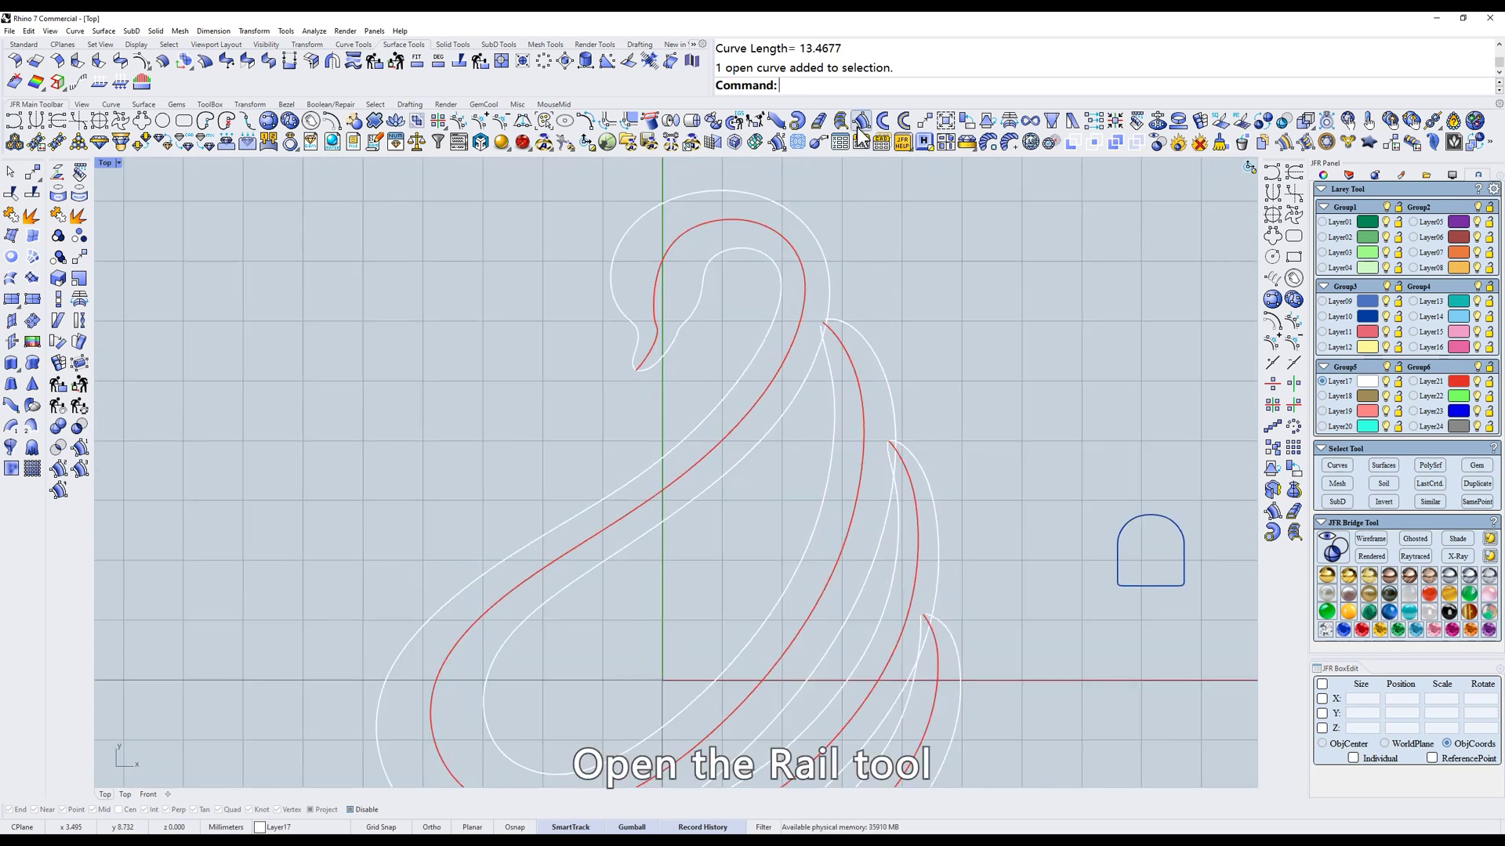
- Sweep the largest swan ribbon using Rail Sweep3, Single Prof. and Open, with its side curves, centre curve and round-topped profile
click(860, 122)
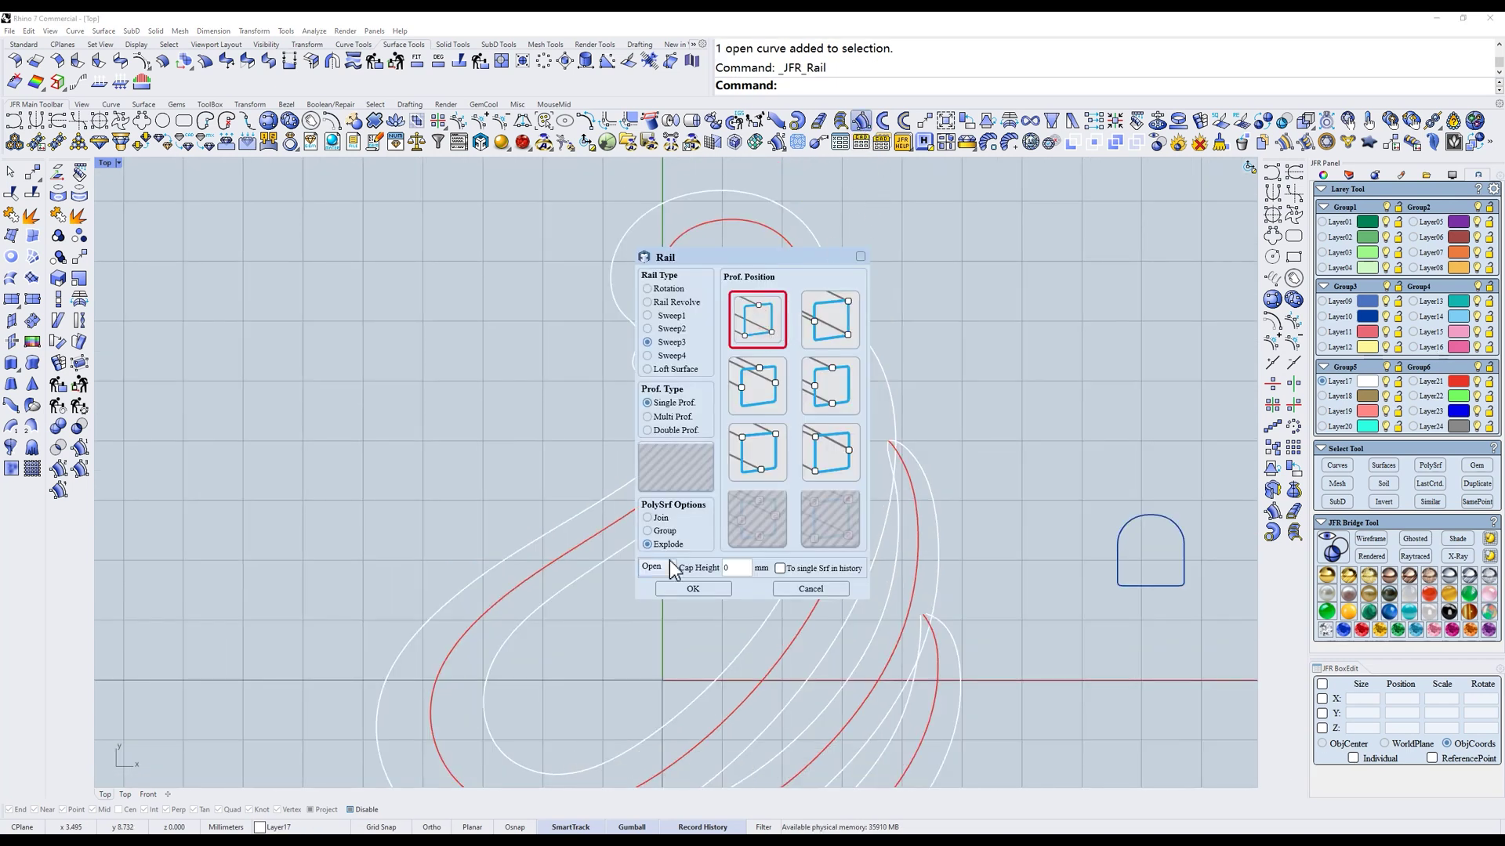
click(691, 589)
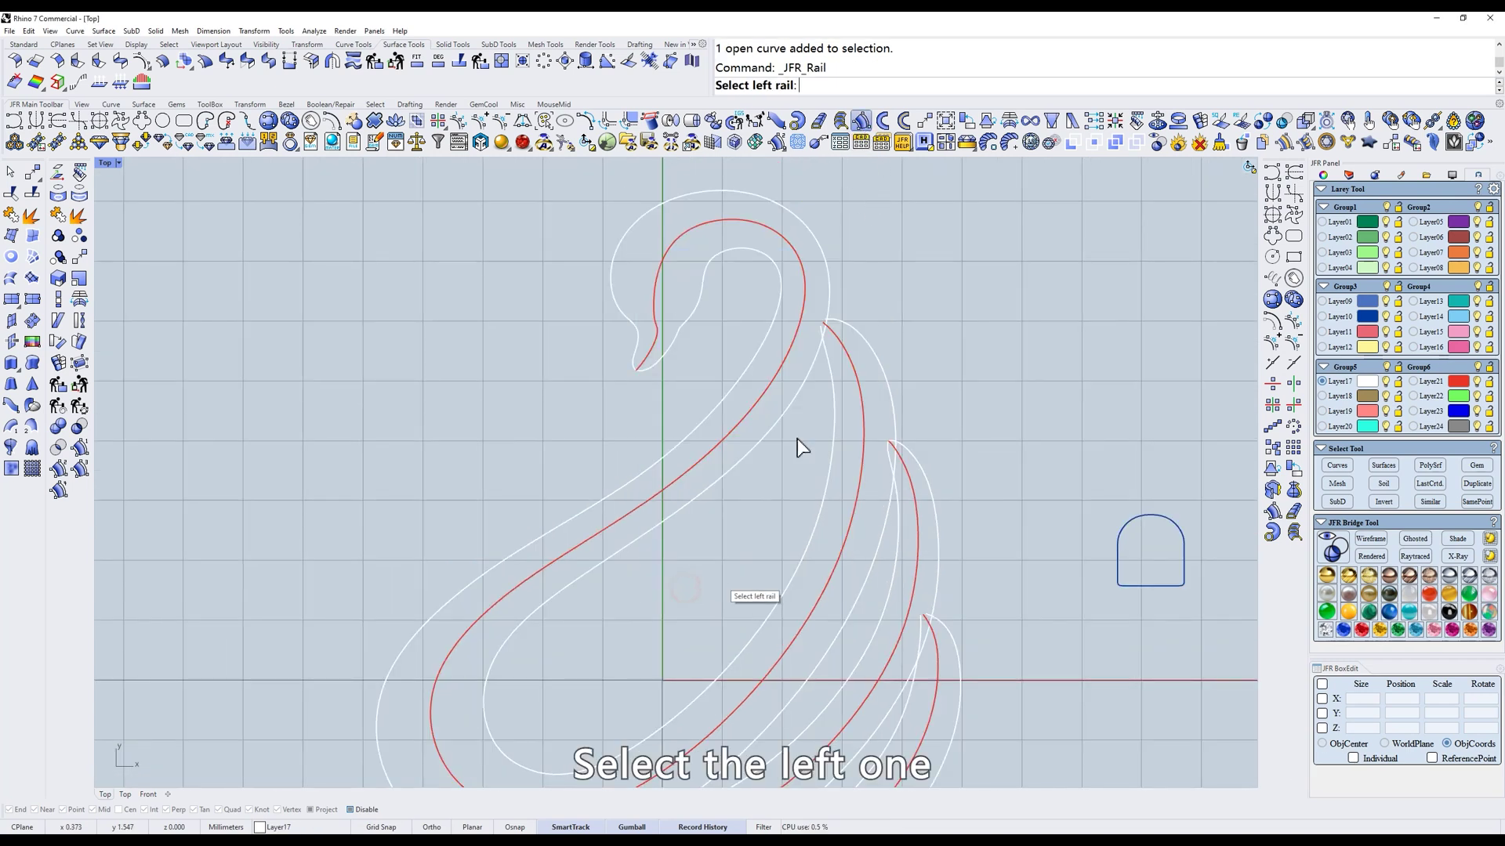
click(764, 339)
click(808, 371)
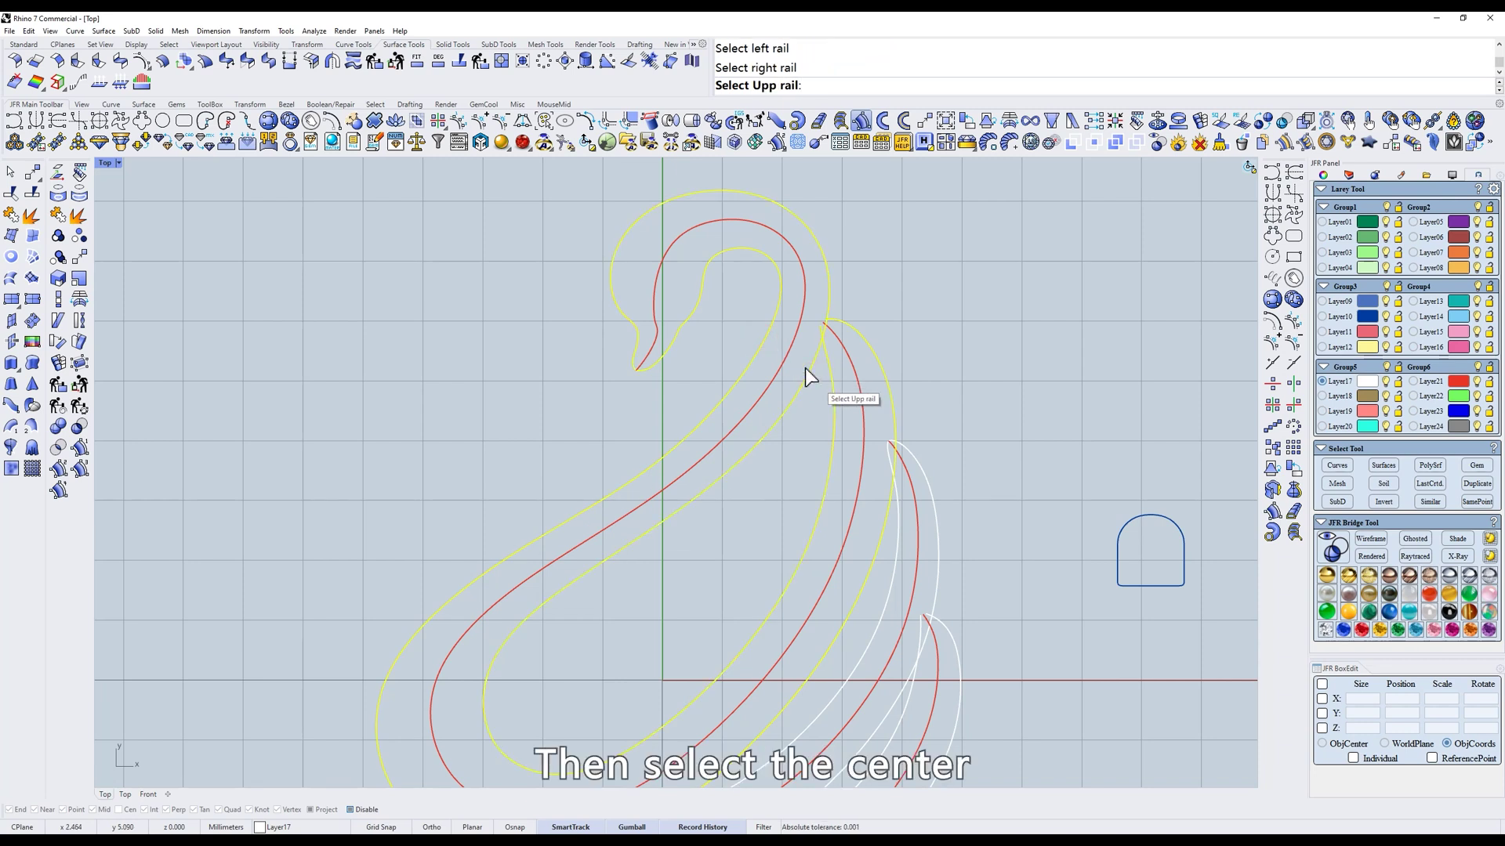
click(794, 351)
click(1149, 517)
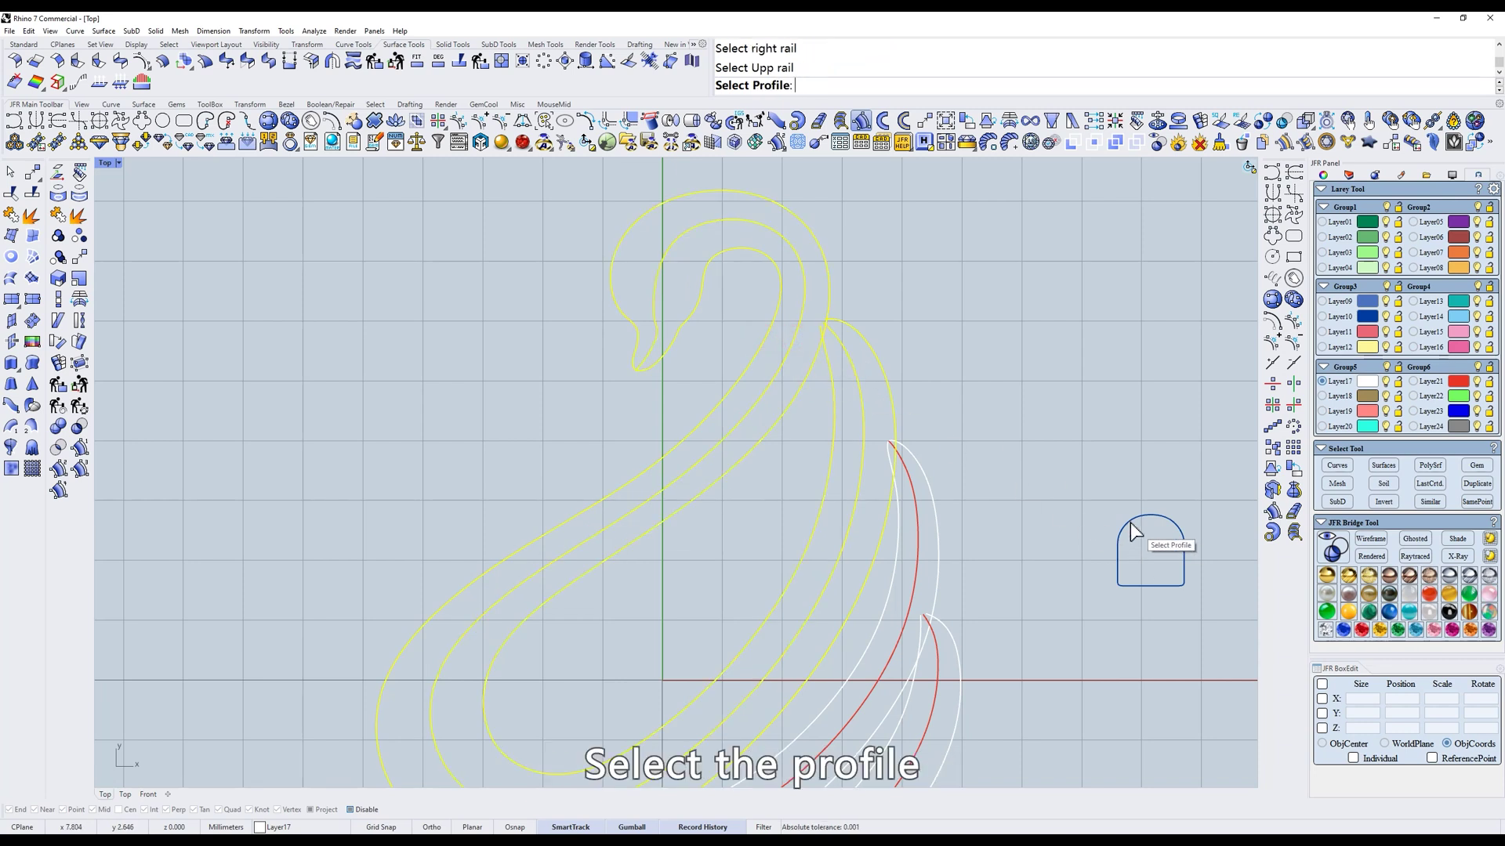
right_drag(988, 510, 905, 435)
scroll(904, 436, down, 4)
- Repeat the Rail Sweep3 for the middle swan ribbon with its three curves and the same profile
key(Return)
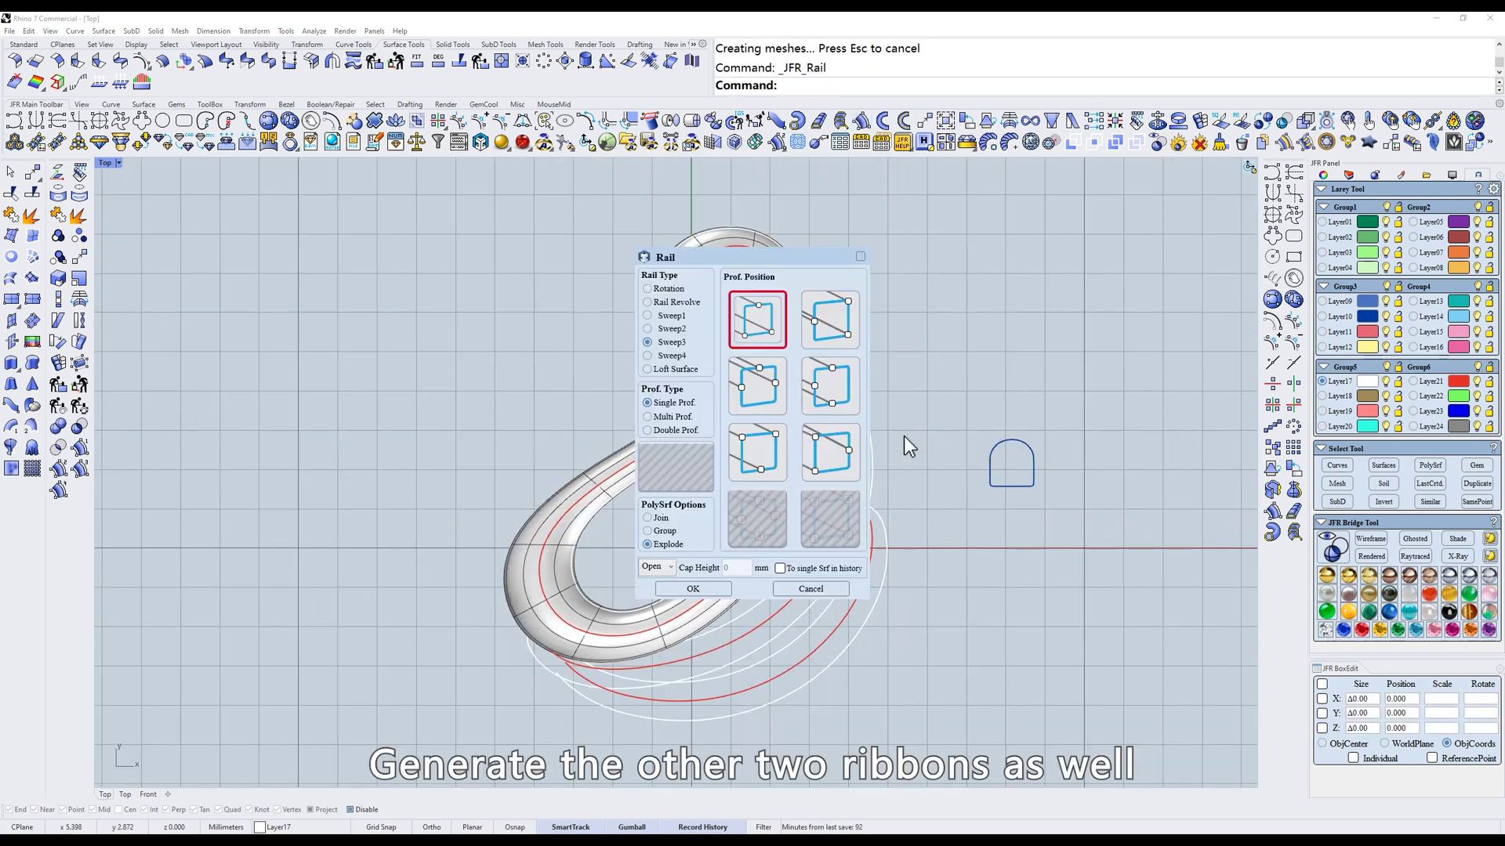
key(Return)
click(862, 459)
click(861, 459)
click(858, 459)
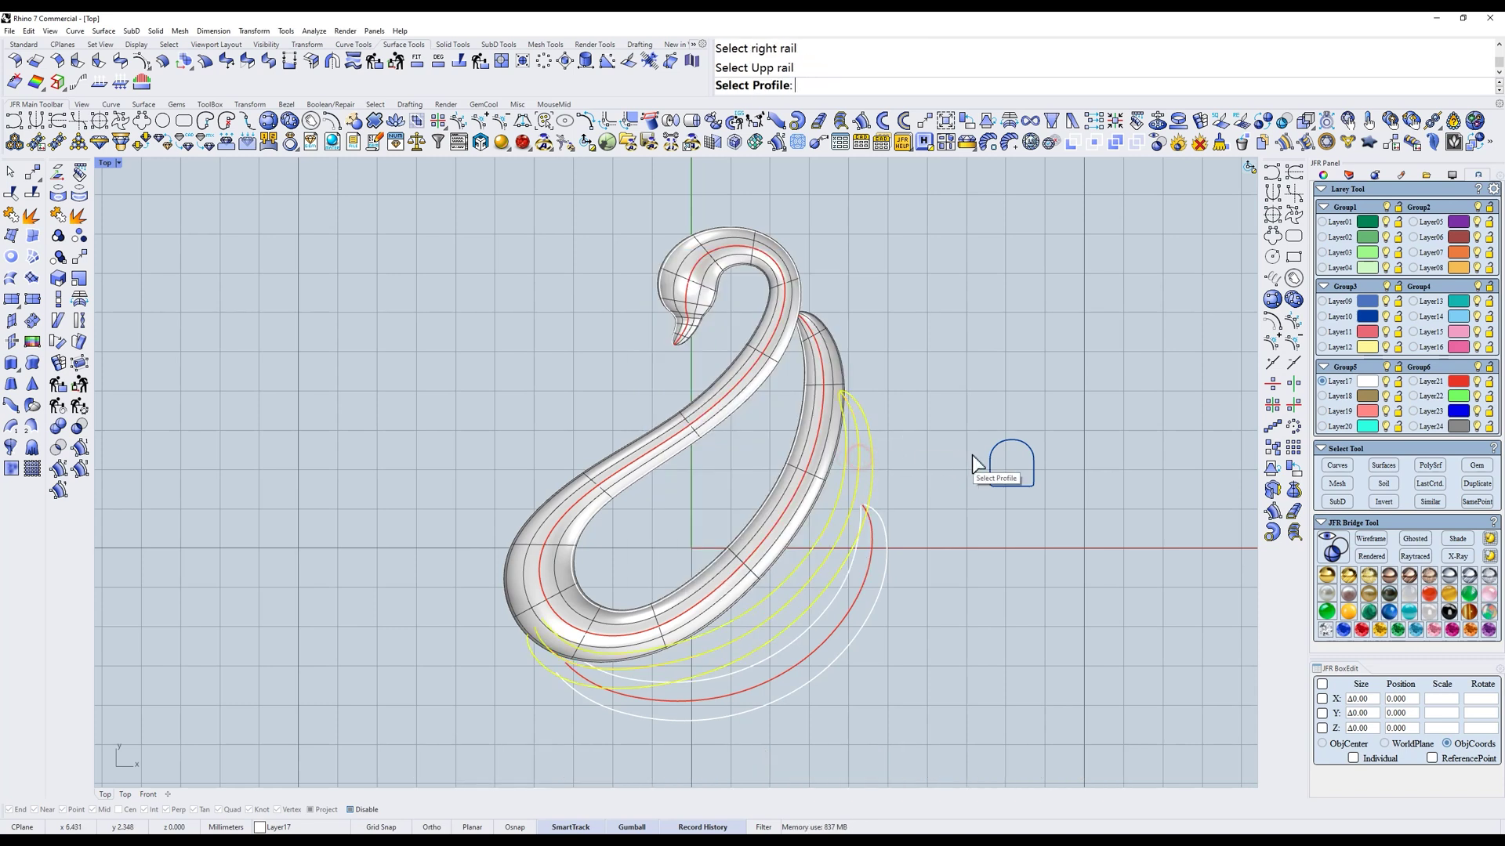
click(1000, 450)
- Repeat the Rail Sweep3 for the outermost swan ribbon with its three curves and the same profile
key(Return)
key(Return)
click(855, 555)
click(887, 556)
click(876, 560)
click(995, 444)
- Switch the viewport display mode and examine the swan ribbons' height from a low side angle
scroll(788, 553, up, 4)
ctrl+shift+right_drag(735, 550, 736, 436)
text(D)
key(Return)
ctrl+shift+right_drag(744, 501, 752, 471)
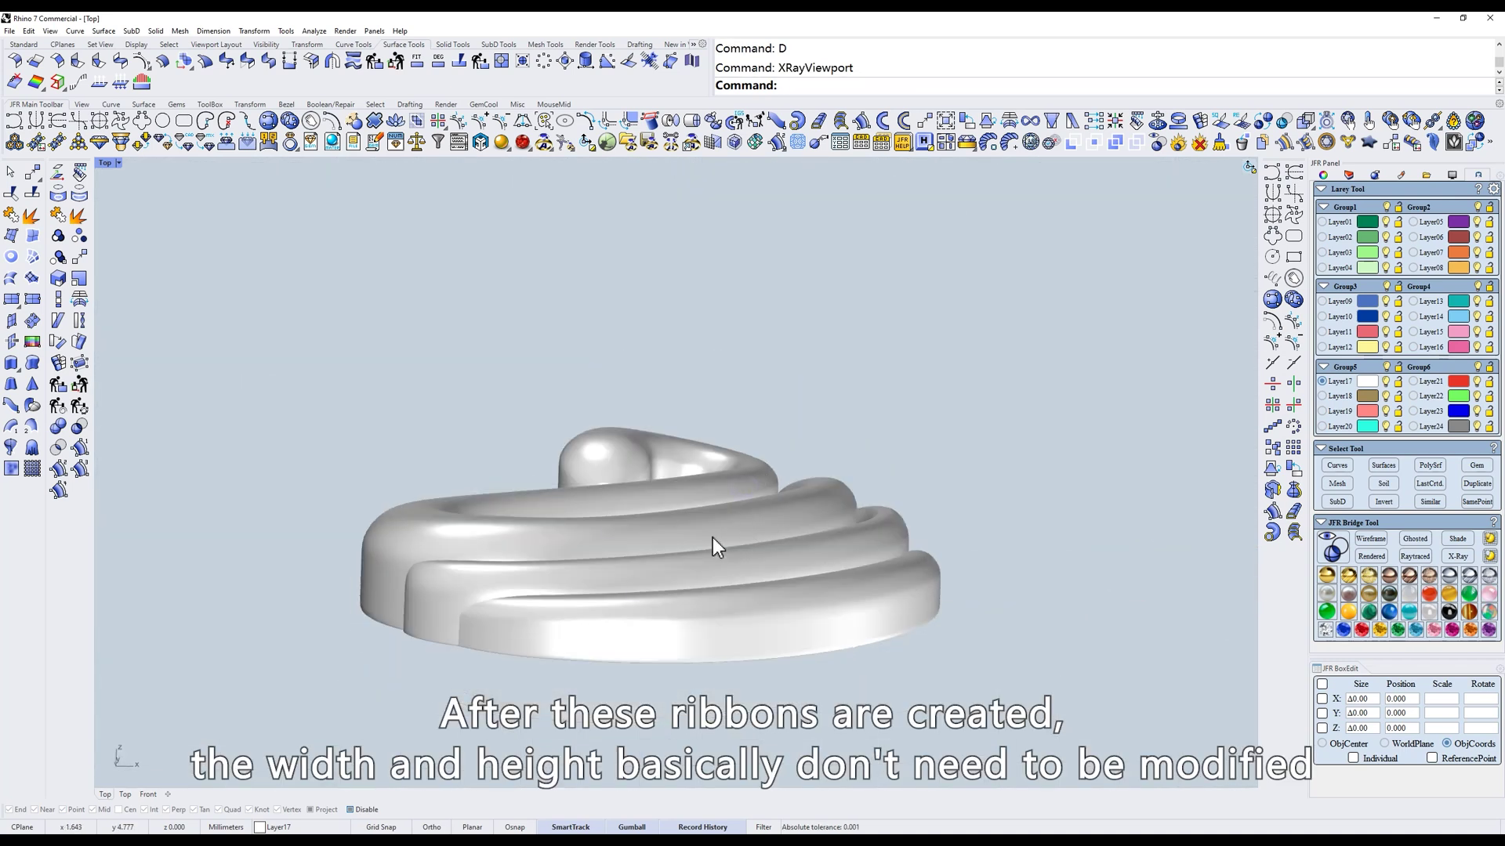
- Lower the control points at the high end of the largest swan ribbon's centre curve slightly in the Right view
right_drag(708, 536, 696, 496)
text(w)
key(Return)
click(359, 466)
click(396, 495)
text(s)
key(Return)
scroll(619, 467, down, 6)
text(m)
key(Return)
click(738, 521)
click(580, 440)
scroll(615, 430, up, 2)
text(m)
key(Return)
click(615, 433)
click(519, 457)
scroll(419, 439, up, 6)
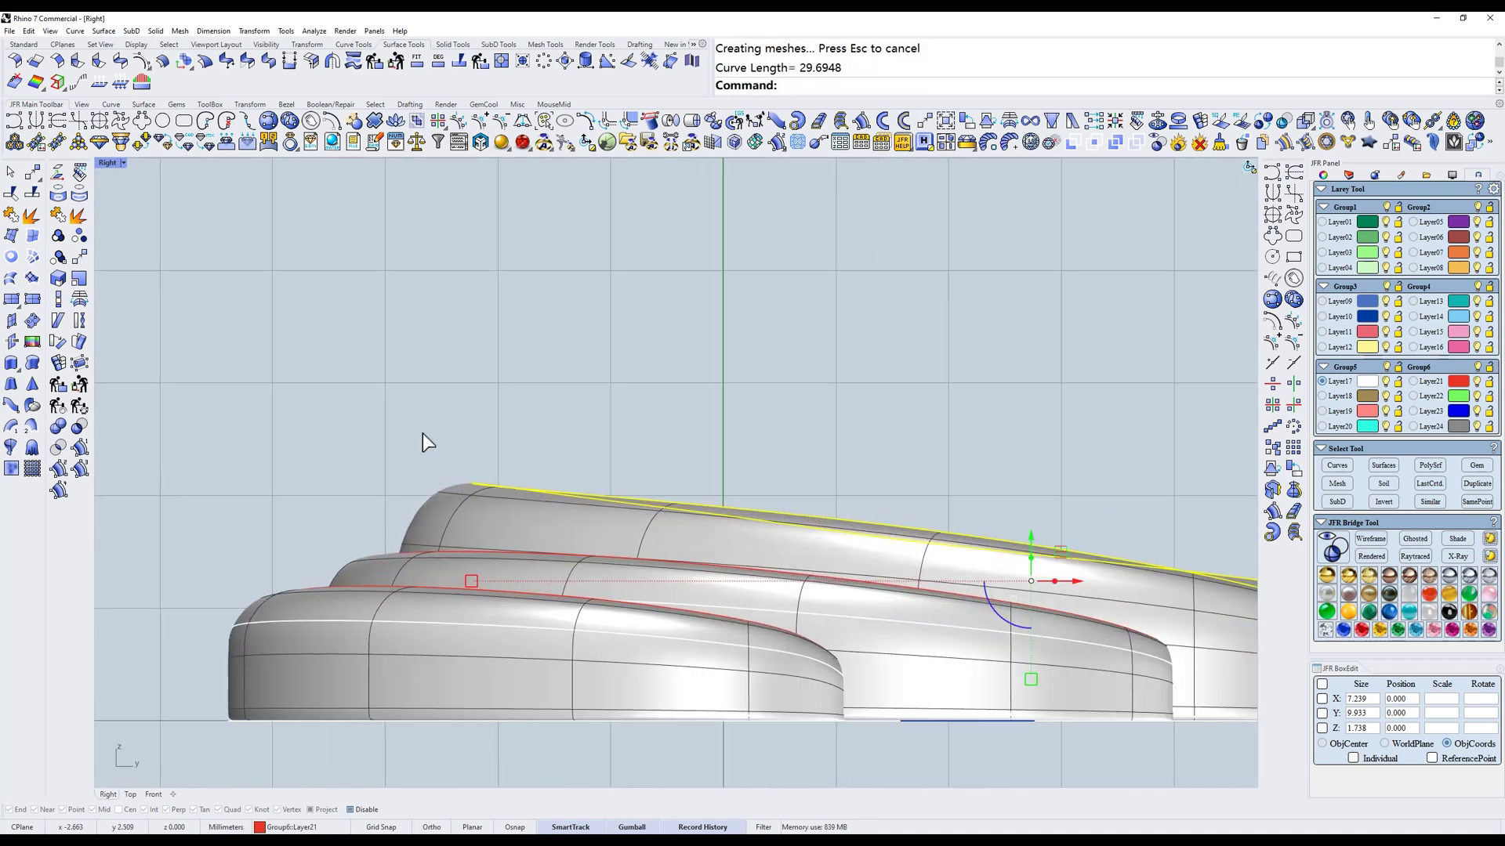
key(F10)
drag(384, 386, 502, 509)
text(m)
key(Return)
click(505, 462)
click(506, 470)
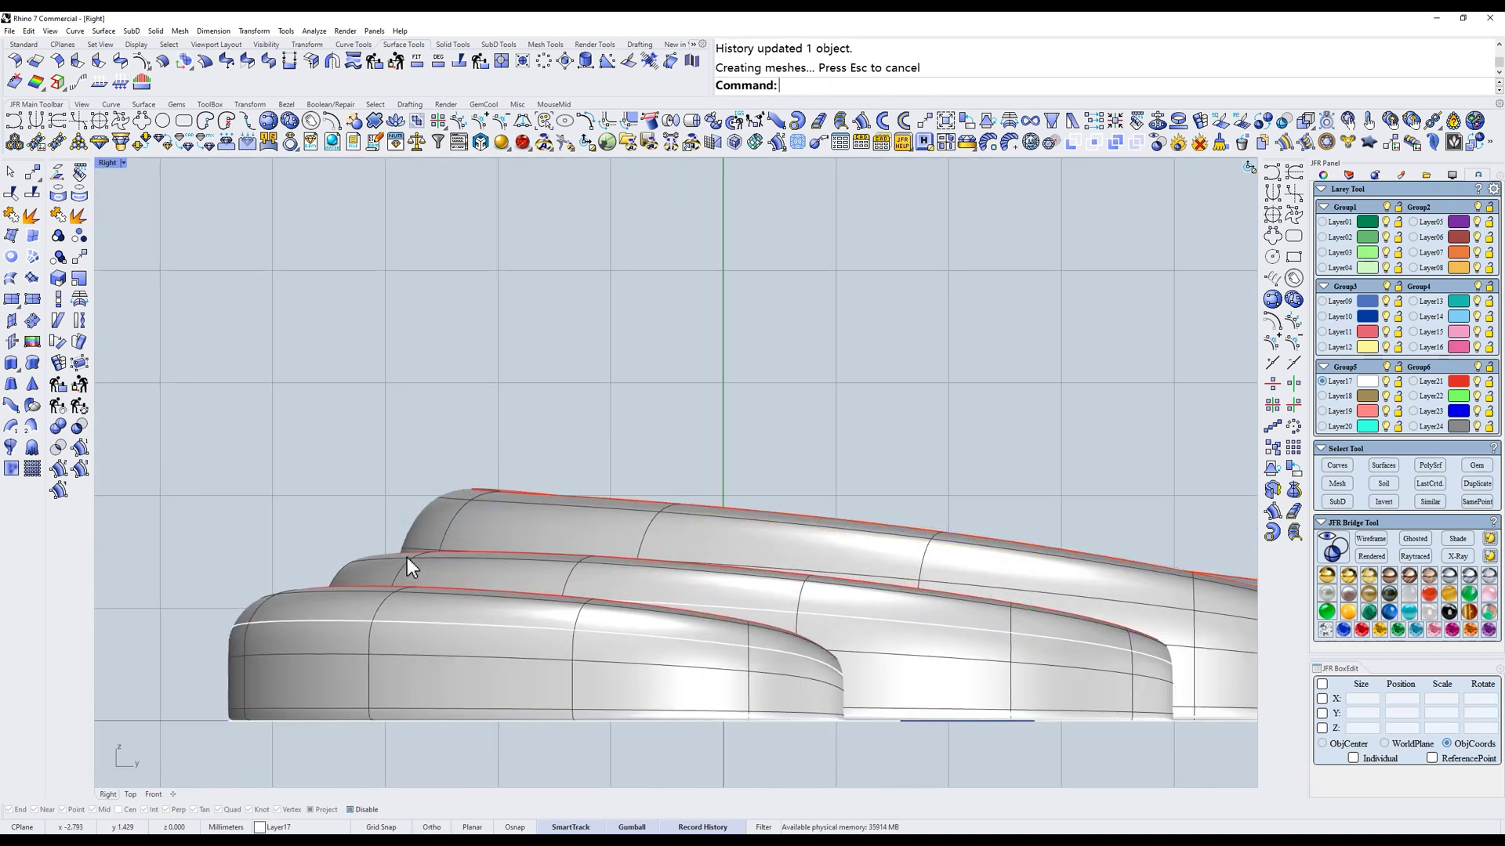
- Turn on the middle ribbon's centre curve points and raise the group at its high end slightly in the Front view
text(w)
key(Return)
click(397, 558)
click(388, 563)
text(s)
key(Return)
scroll(448, 539, down, 2)
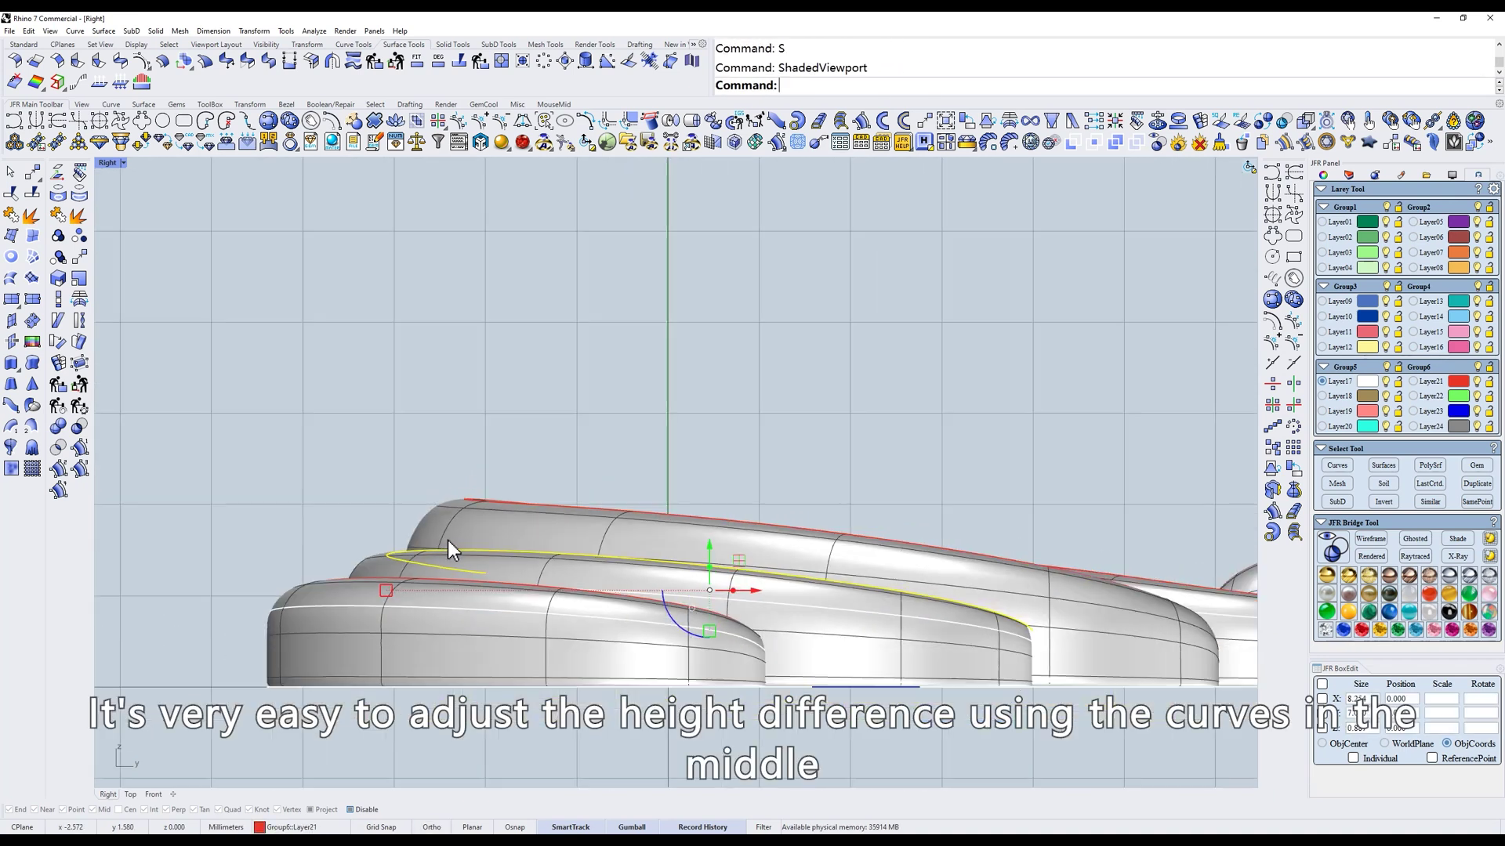
ctrl+shift+right_drag(449, 539, 563, 554)
text(z)
key(Return)
drag(217, 435, 670, 627)
text(f)
key(Return)
text(f)
key(Return)
text(m)
key(Return)
click(628, 610)
shift+click(628, 602)
- Remove part of the middle curve's control points from the selection and move the remaining ones up slightly
ctrl+drag(745, 369, 873, 554)
text(m)
key(Return)
click(581, 563)
click(581, 558)
scroll(581, 558, down, 4)
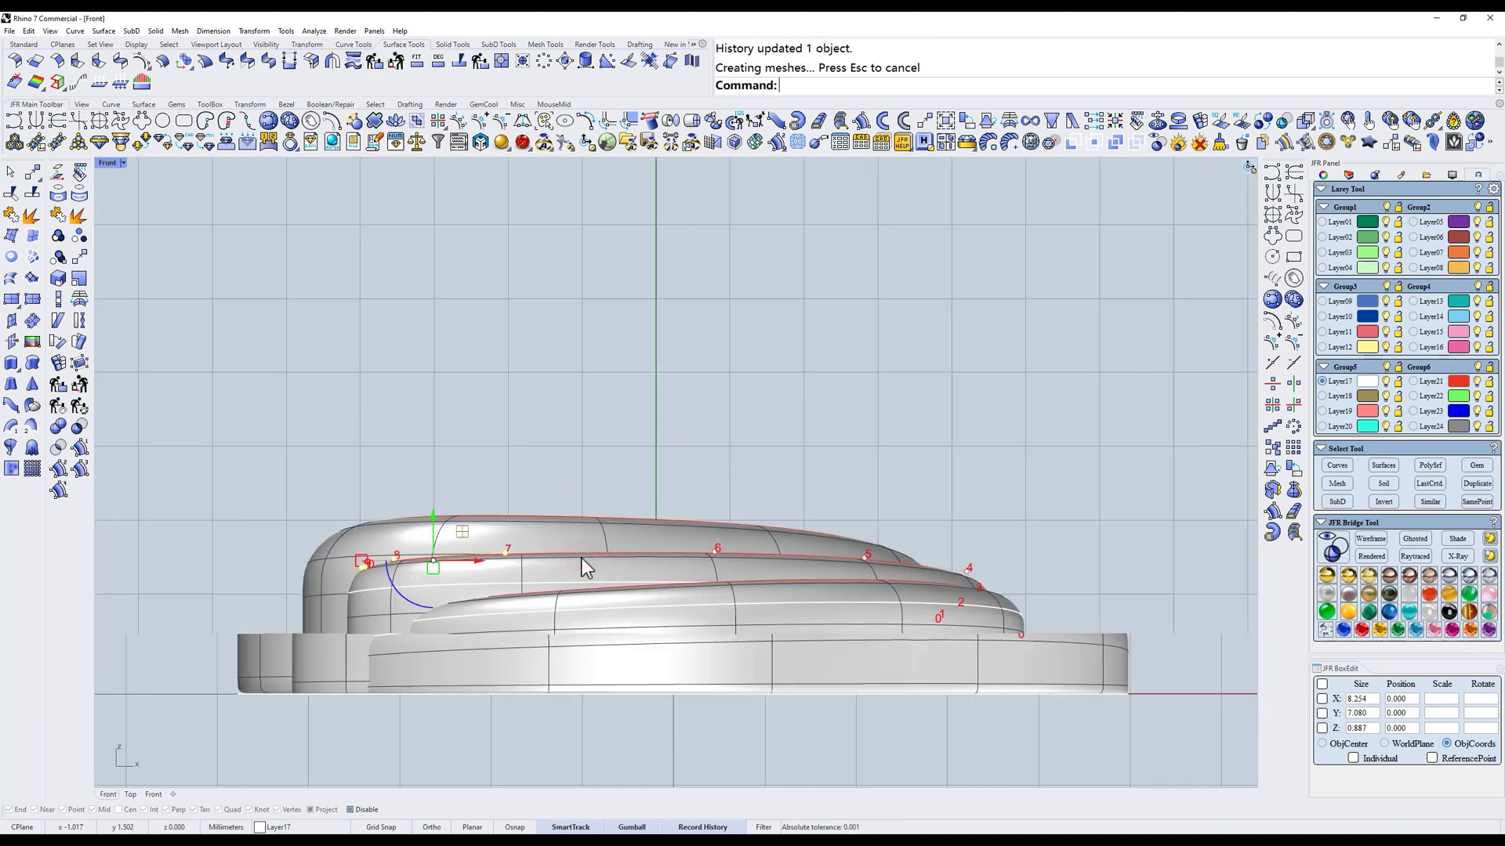
ctrl+shift+right_drag(657, 539, 712, 539)
key(Escape)
key(Escape)
- In the Right view, raise the control points at the low end of the middle ribbon's centre curve slightly
ctrl+shift+right_drag(1008, 601, 959, 581)
text(r)
key(Return)
scroll(823, 583, up, 8)
text(w)
key(Return)
click(783, 546)
key(z)
key(Return)
drag(679, 306, 876, 595)
key(s)
key(Return)
key(d)
key(Return)
click(876, 595)
click(879, 589)
- Raise the control points at the low end of the outermost ribbon's centre curve slightly and hide the points
scroll(542, 518, down, 2)
scroll(563, 549, up, 5)
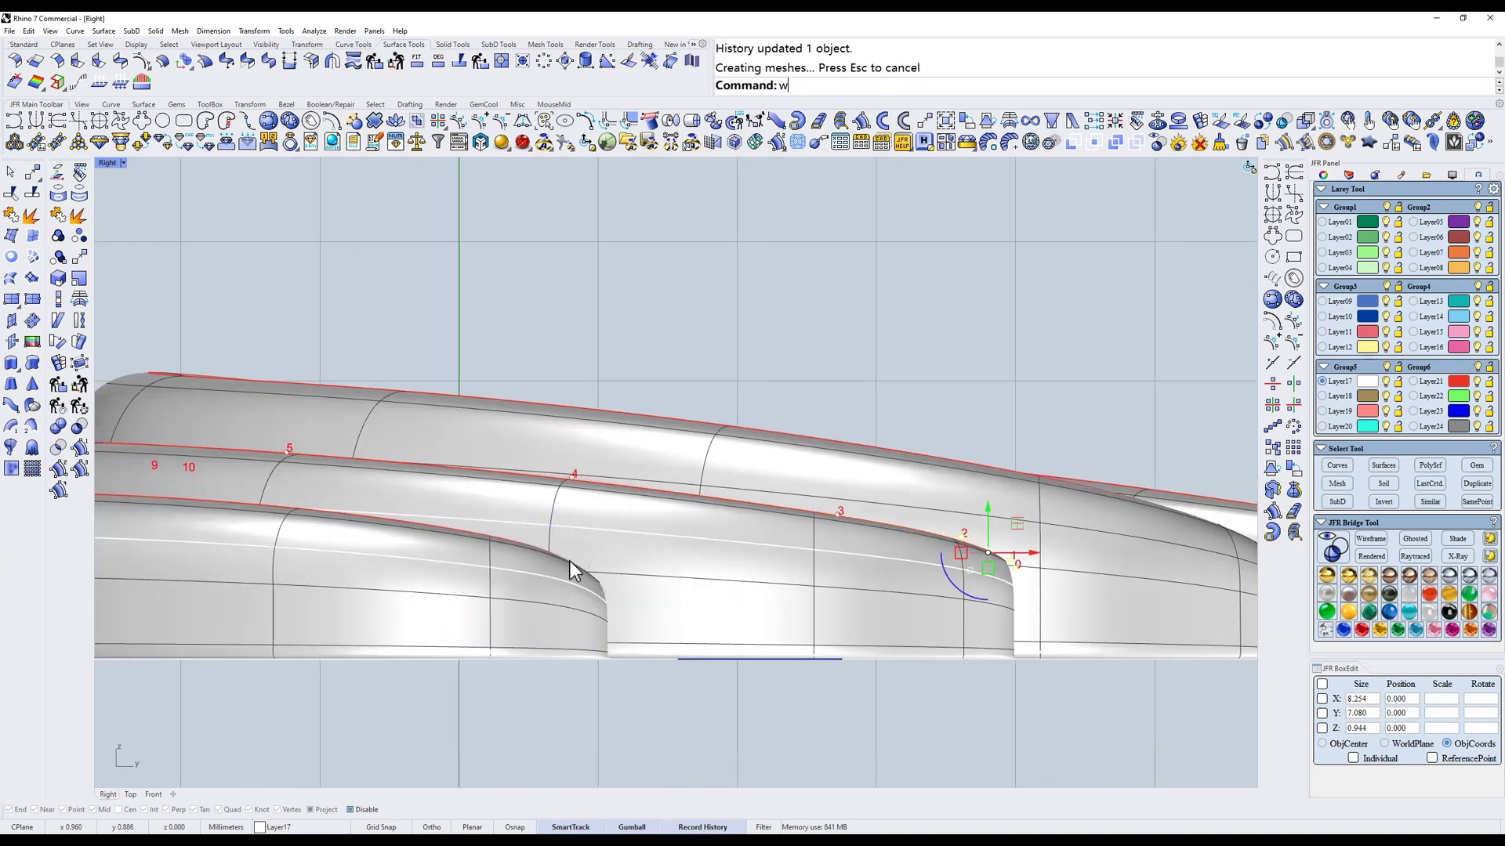
text(w)
key(Return)
click(637, 601)
text(z)
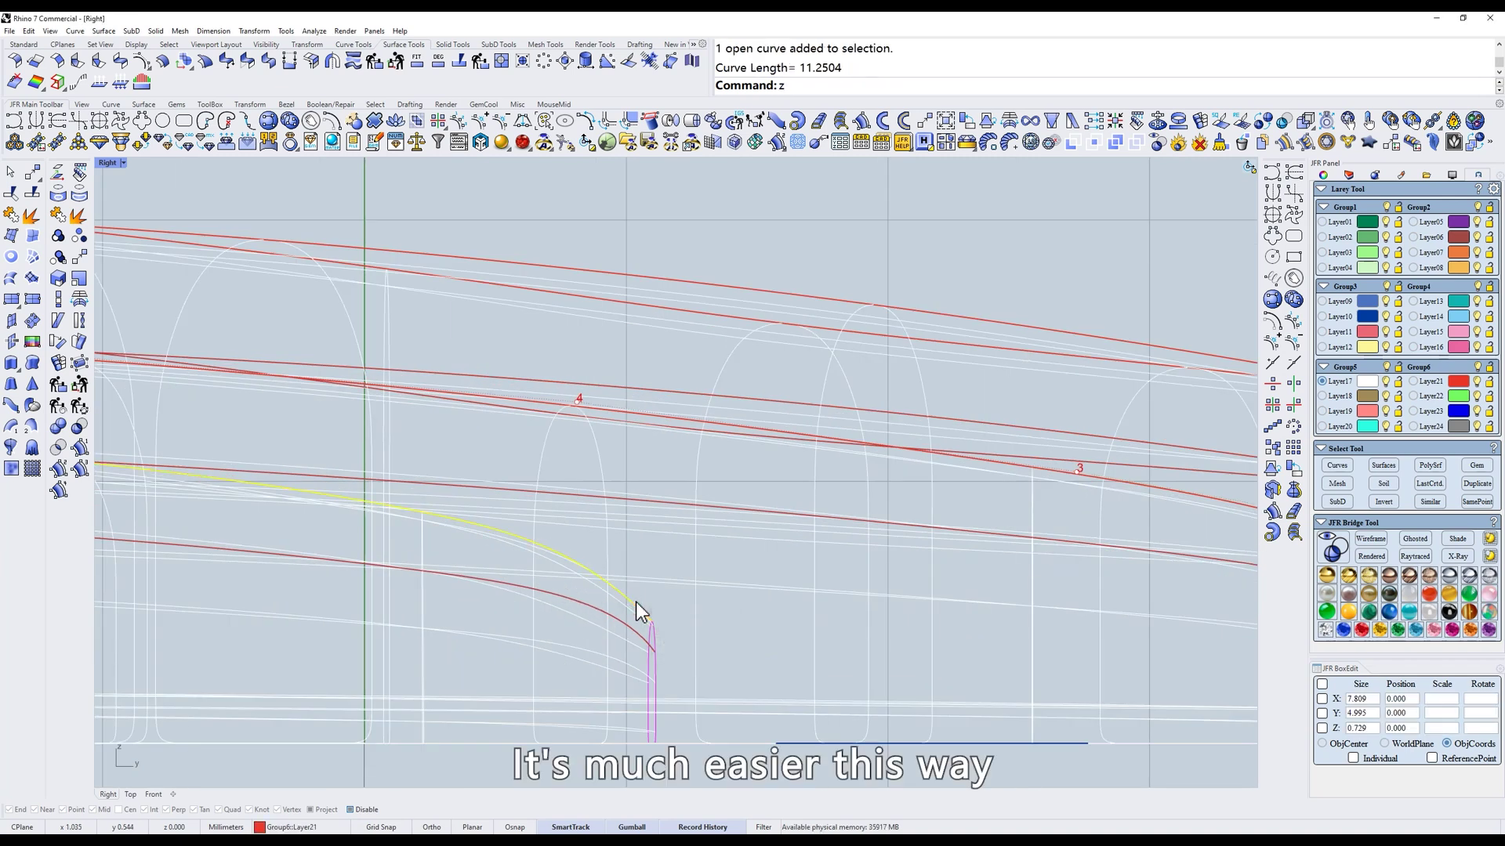
key(Return)
drag(571, 464, 750, 693)
key(s)
key(Return)
scroll(880, 633, down, 2)
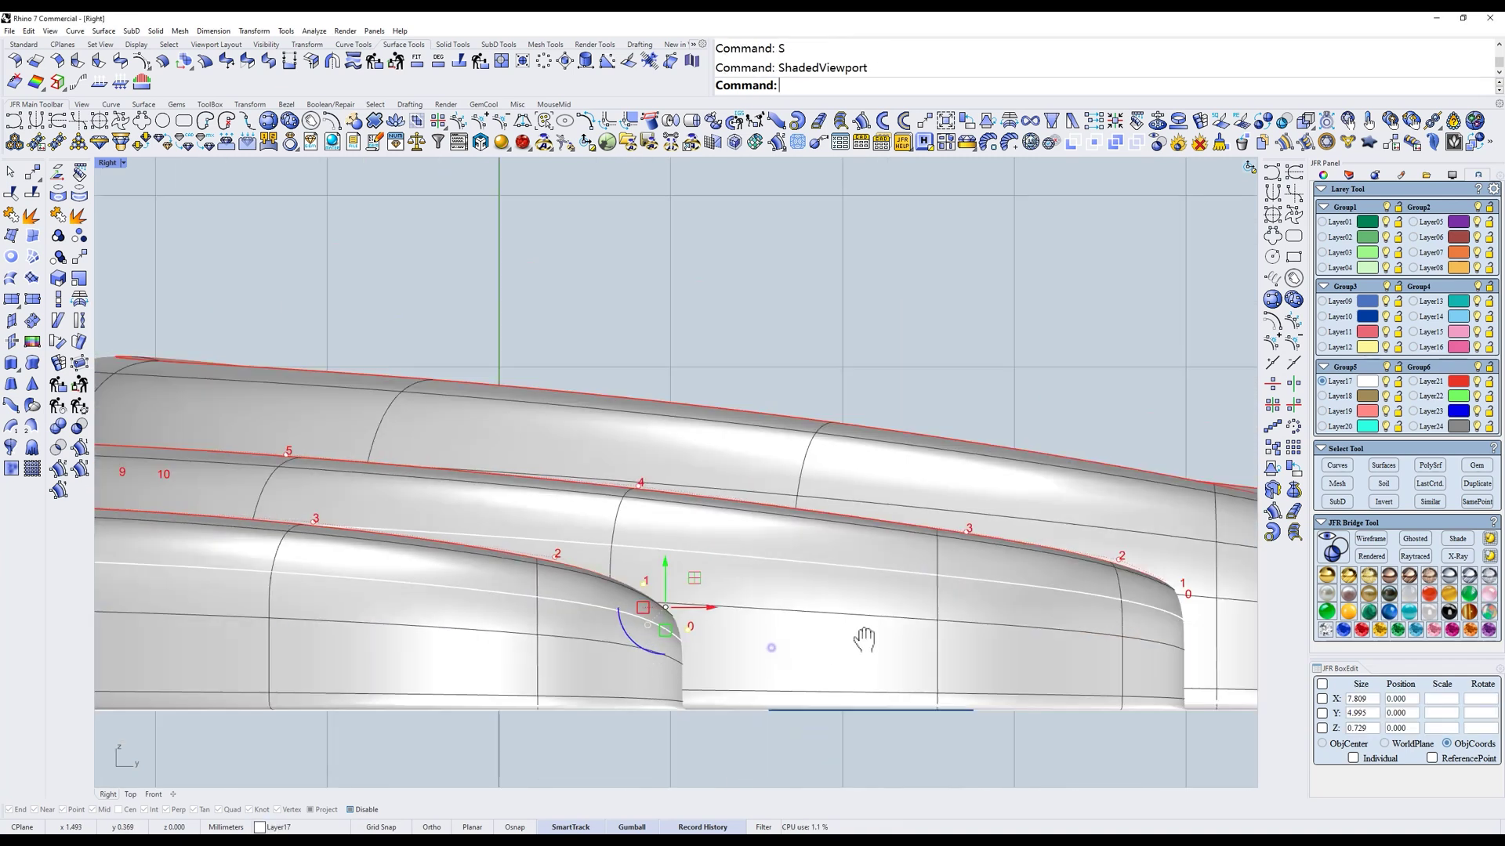
right_drag(880, 632, 974, 605)
key(d)
key(Return)
click(857, 620)
click(858, 618)
scroll(860, 624, down, 4)
key(Escape)
key(Escape)
scroll(881, 599, down, 2)
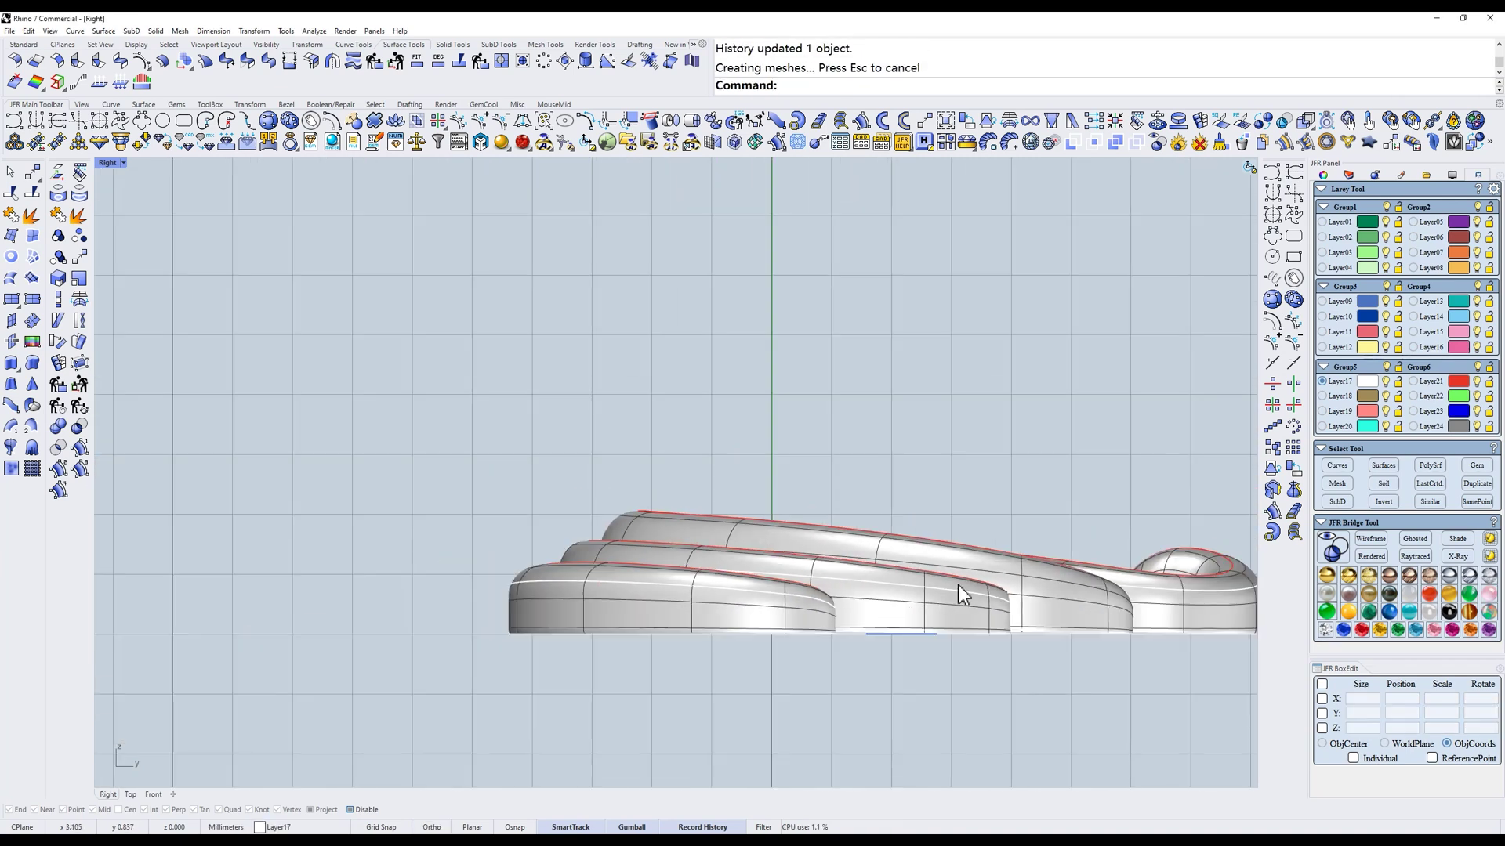
- Review the swan pendant's shape from the side and in the Top view with X-Ray display
right_drag(1161, 582, 842, 593)
scroll(856, 546, up, 2)
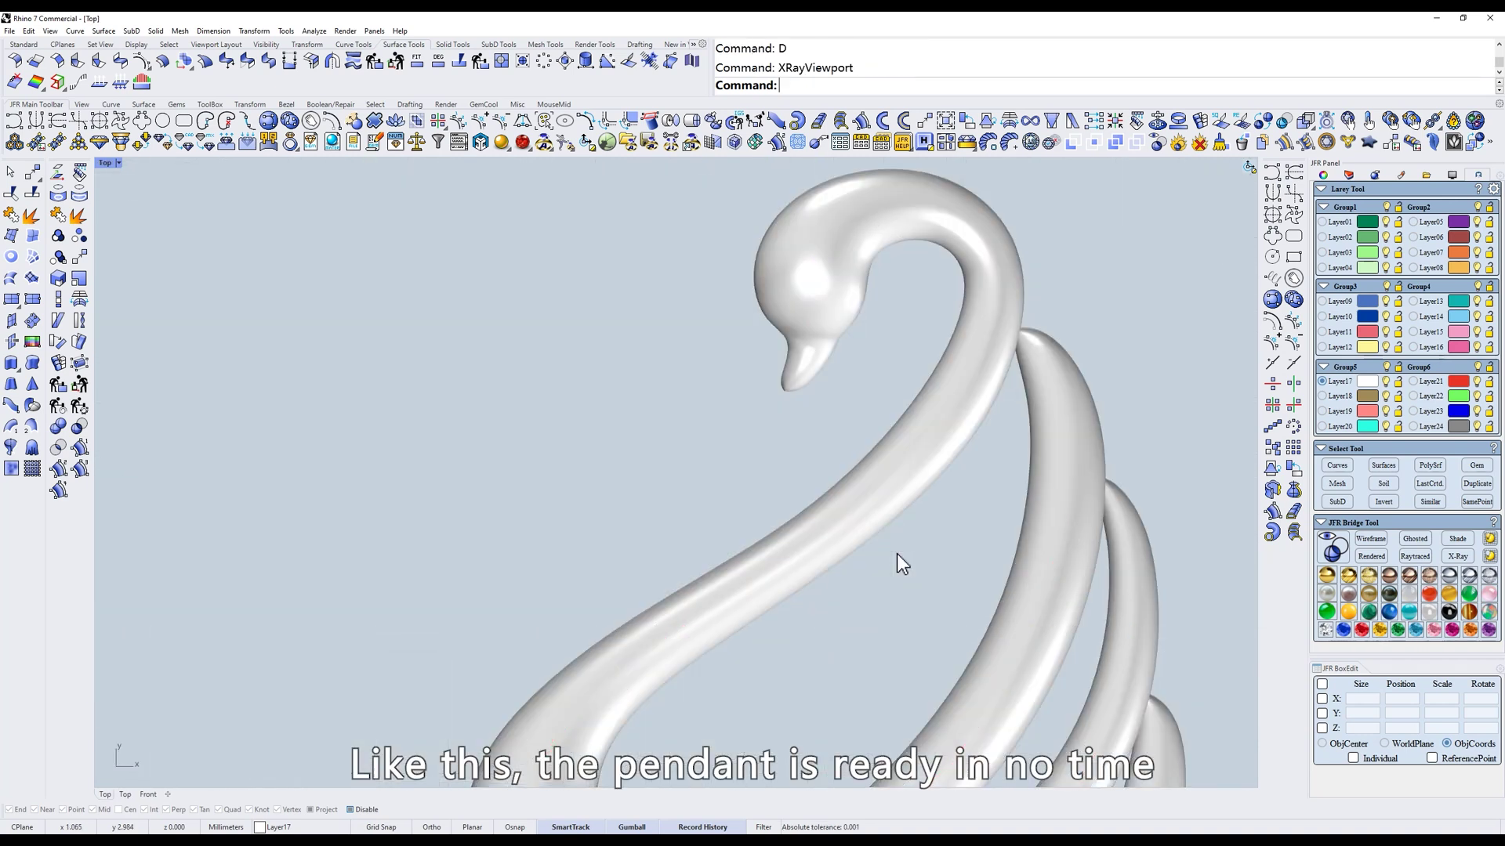
scroll(896, 554, down, 6)
right_drag(896, 561, 826, 445)
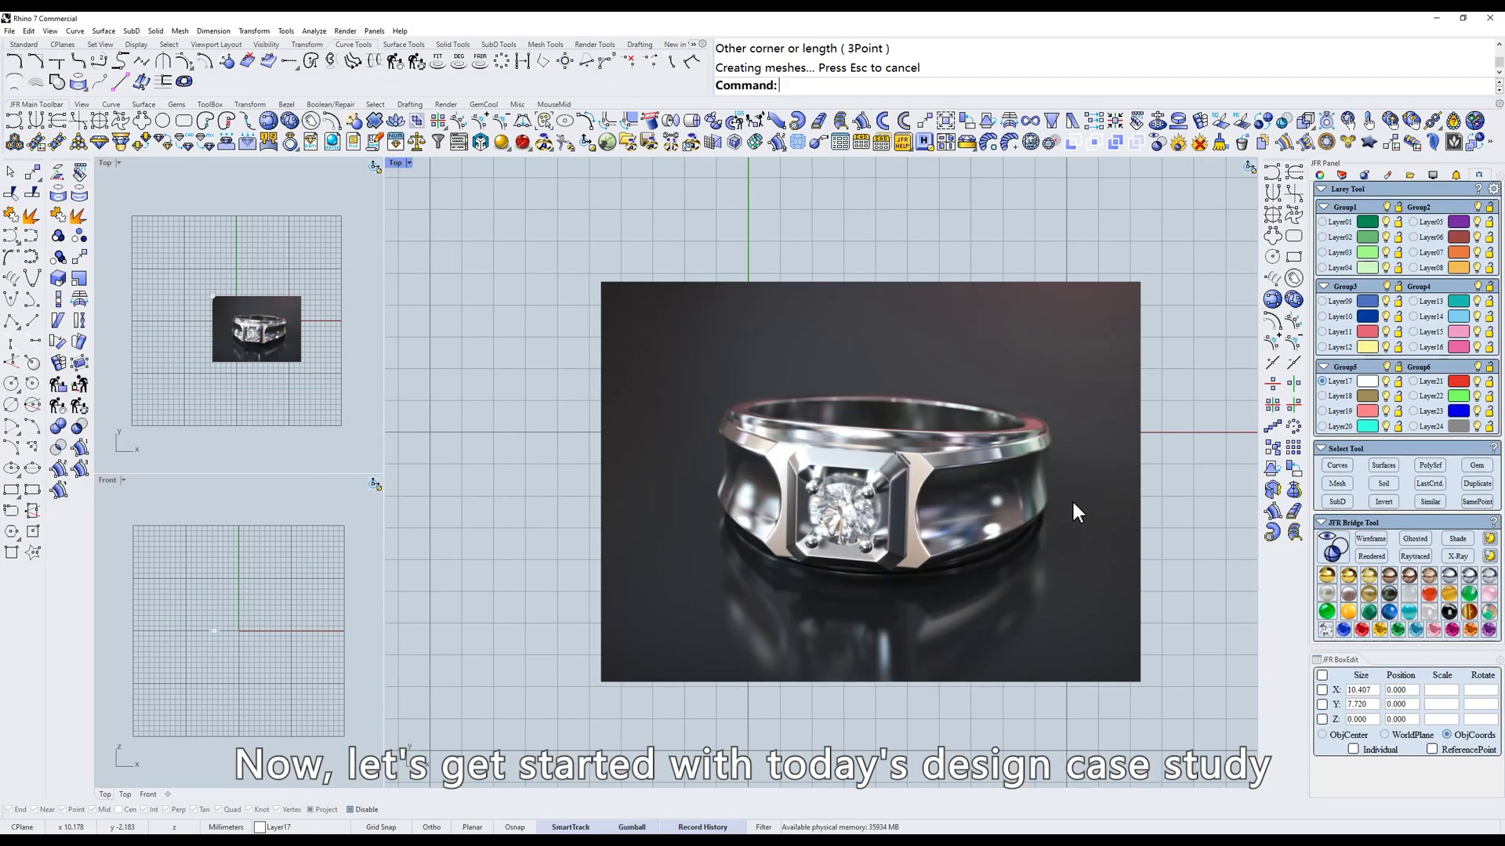
- Place the ring reference image beyond the grid's upper-left corner, framed in the small Top viewport, and lock Layer24
scroll(963, 496, up, 4)
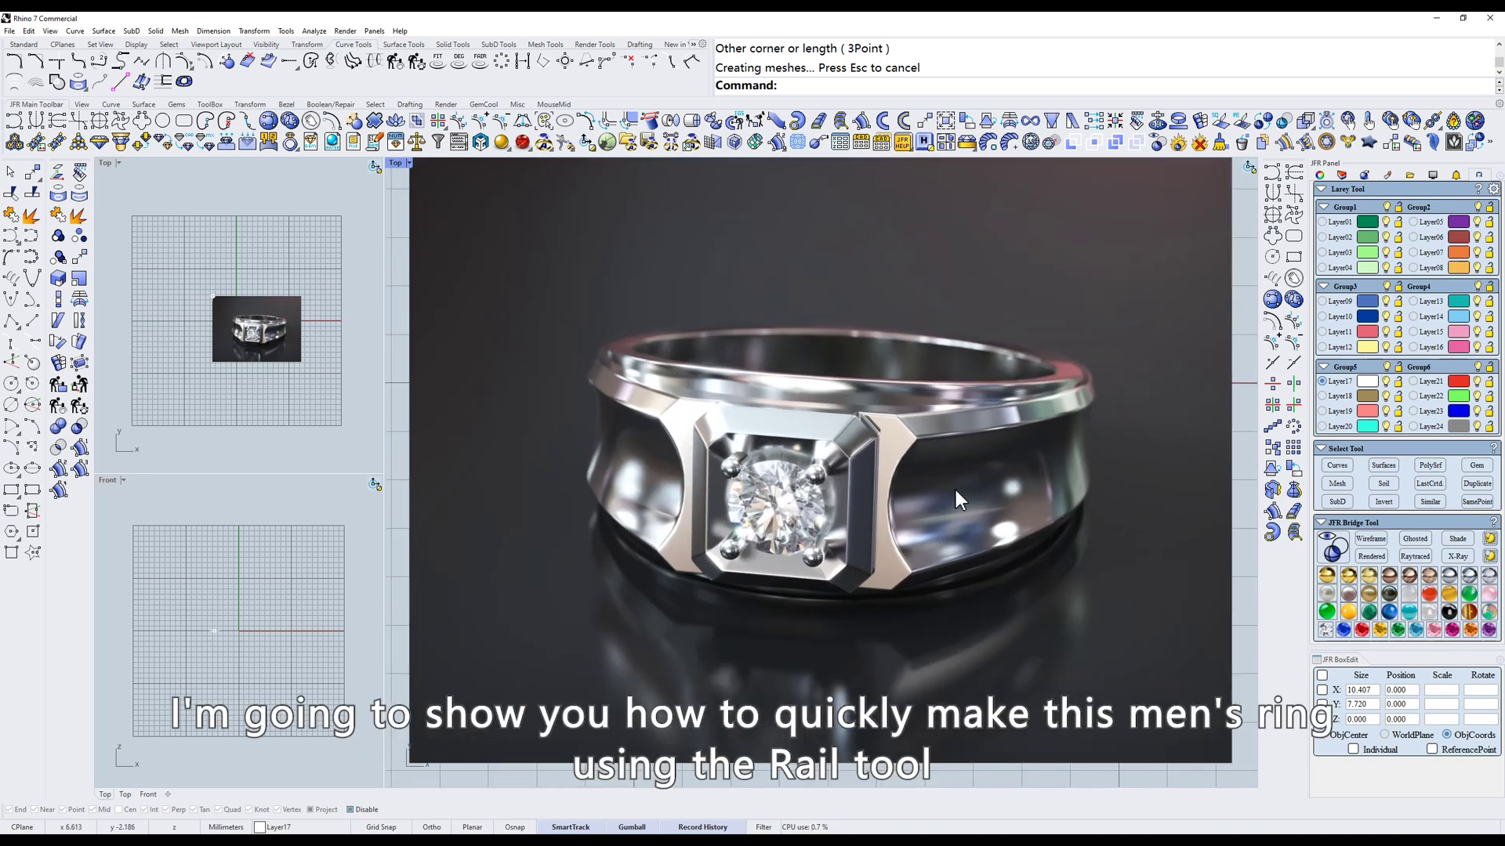
scroll(956, 491, down, 6)
click(920, 459)
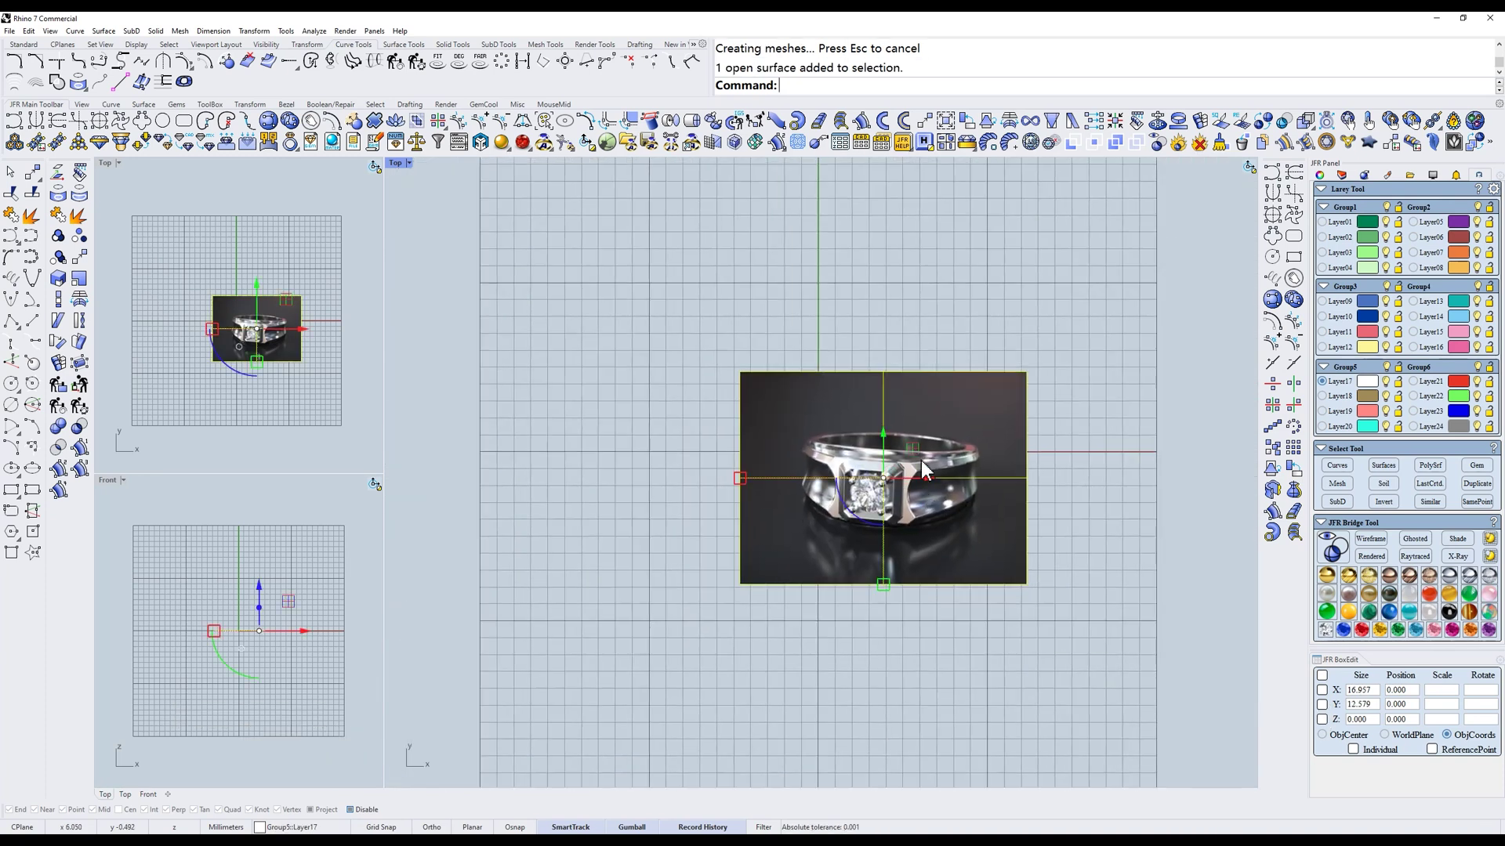
scroll(920, 461, down, 2)
drag(920, 461, 548, 188)
right_drag(195, 256, 352, 376)
scroll(250, 349, up, 11)
right_drag(257, 350, 273, 389)
scroll(255, 356, up, 2)
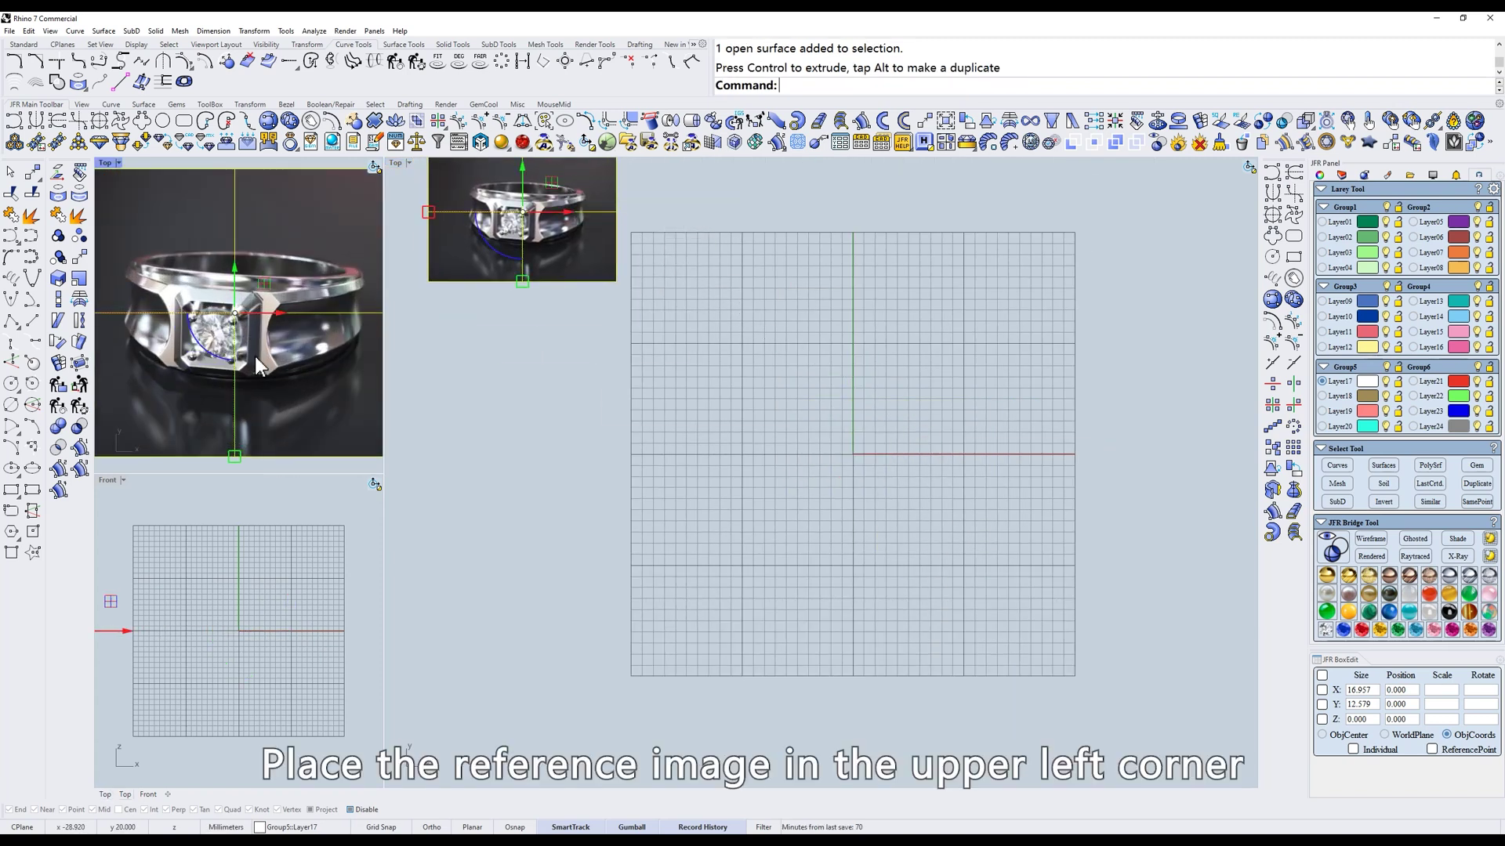
scroll(255, 356, up, 2)
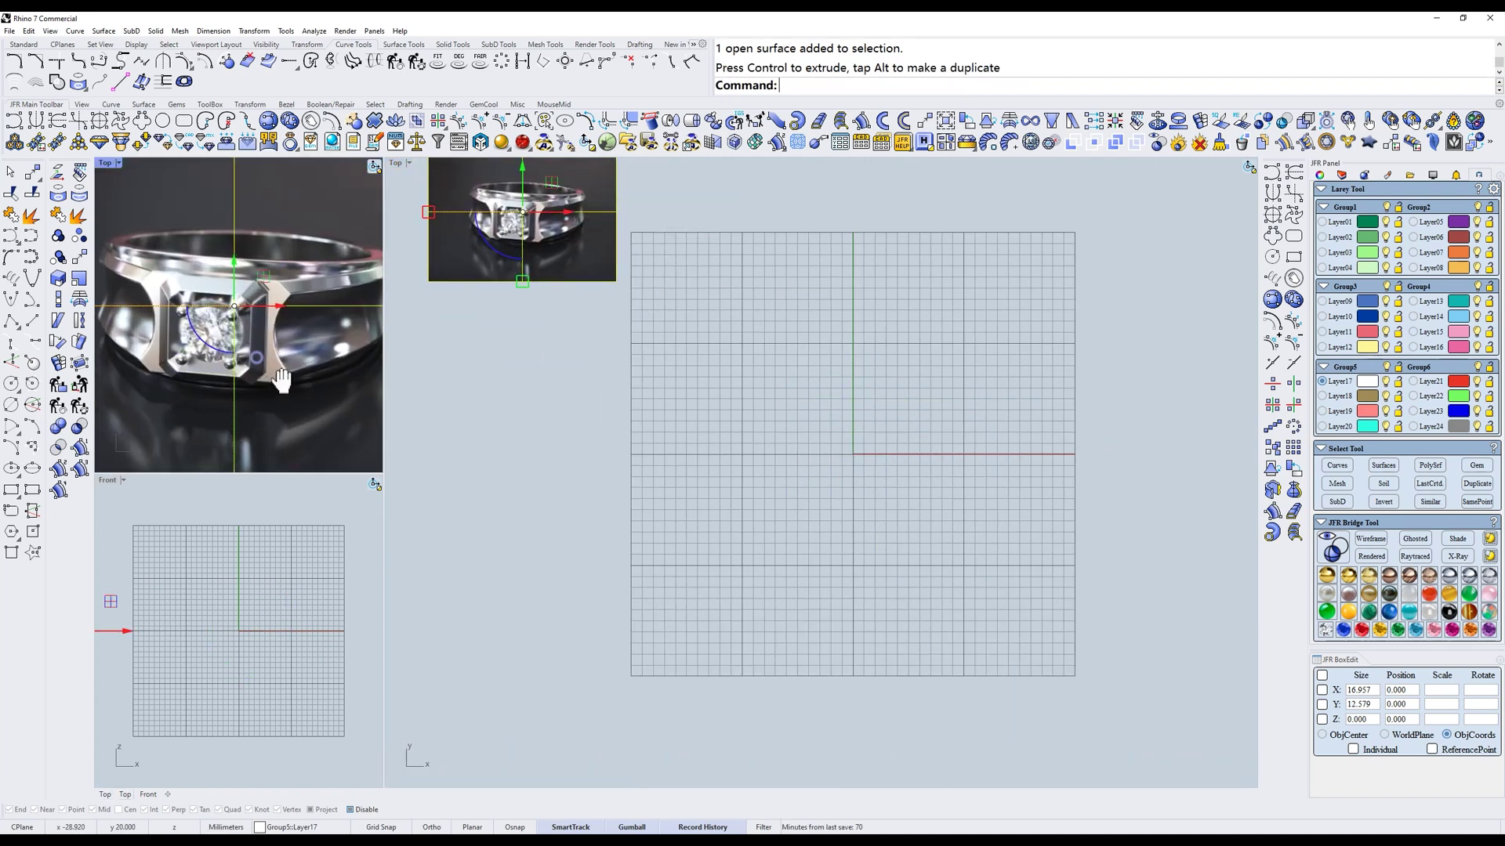
click(1489, 426)
- Create a round gem of 4.16 × 4.16 × 2.66 mm from the Gem Library at the origin
scroll(854, 435, up, 4)
scroll(927, 496, up, 1)
click(312, 143)
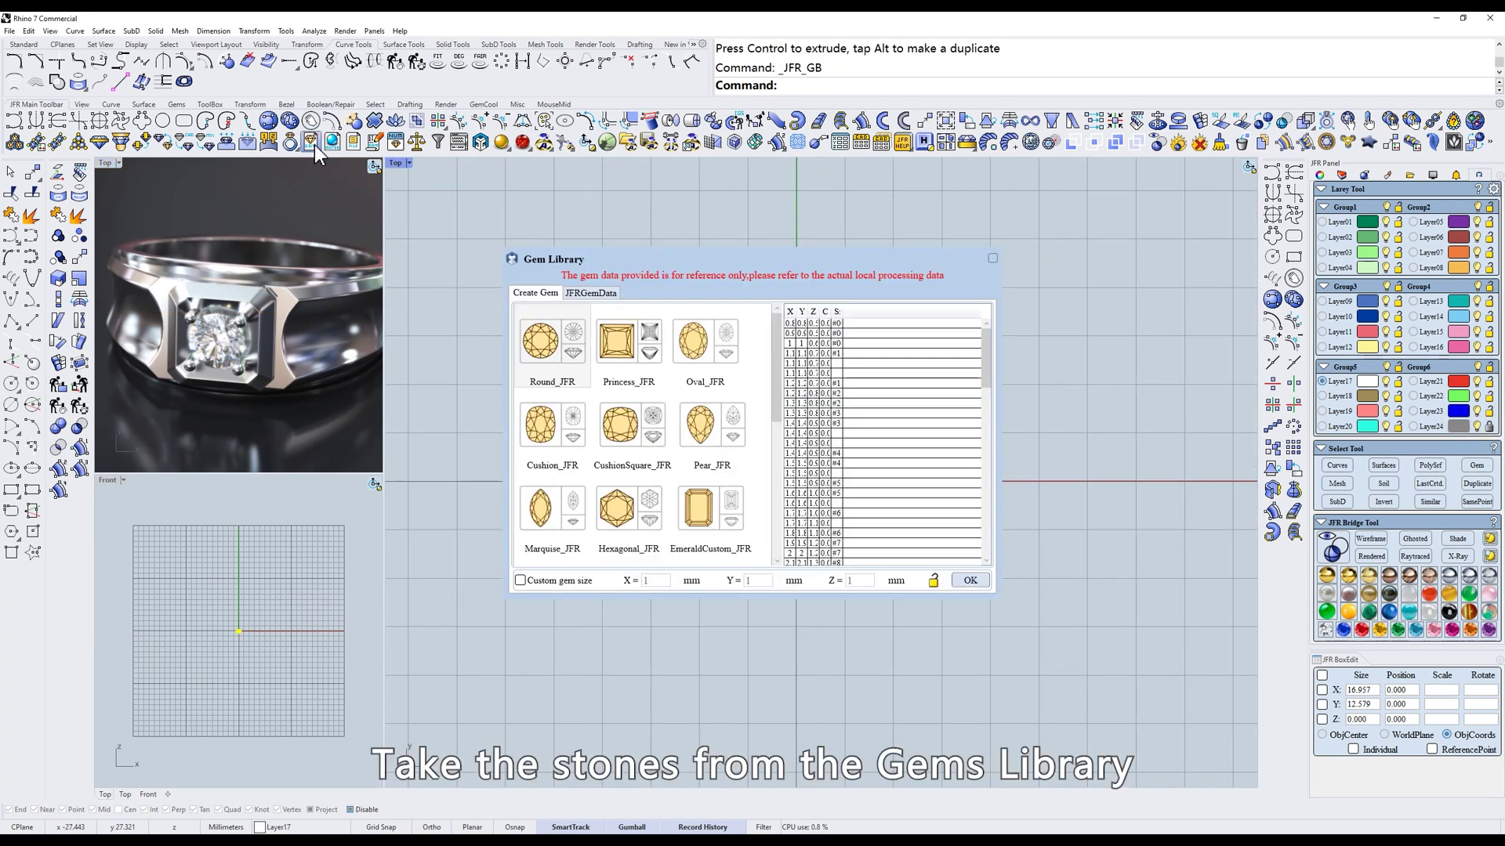
click(543, 347)
scroll(870, 433, down, 5)
scroll(870, 433, down, 3)
click(839, 493)
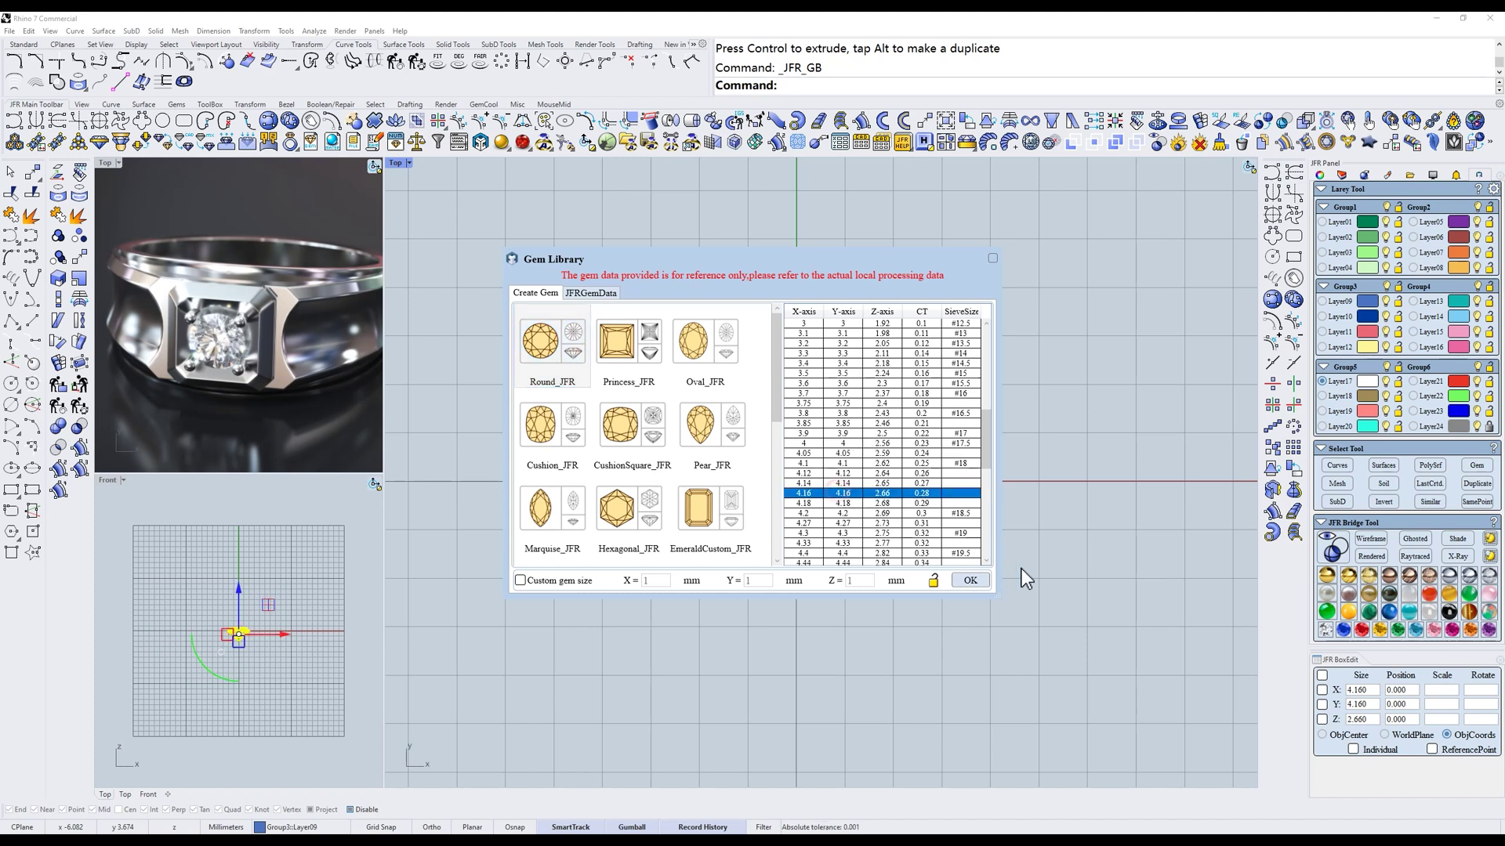
click(971, 581)
scroll(911, 528, up, 4)
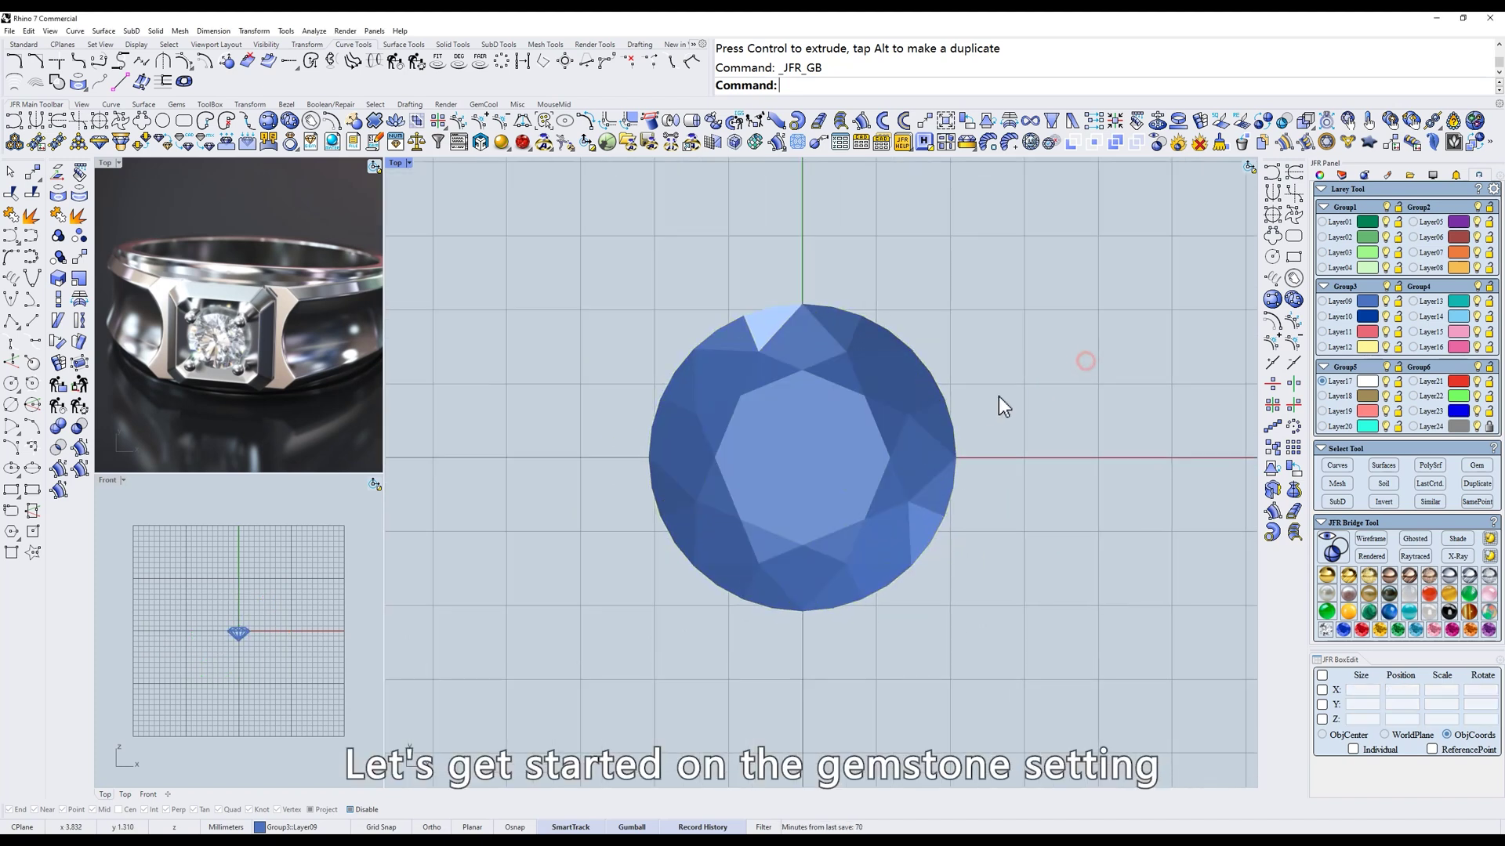
- Sketch a four-fold Polygon Mirror Curve around the gem as the cut-corner setting outline, about 7.7 mm across
right_drag(1014, 434, 1003, 427)
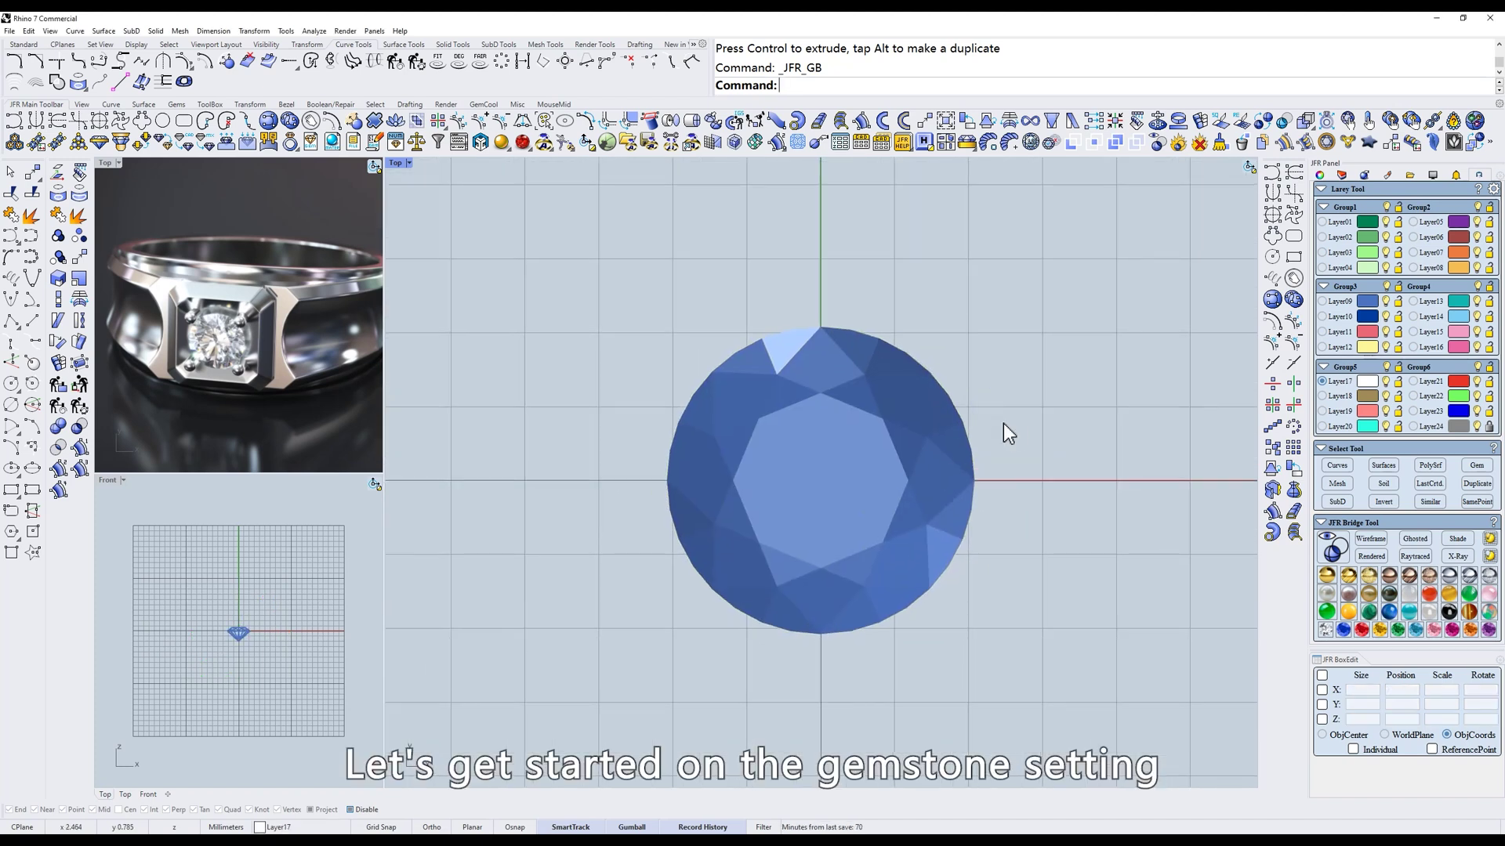
click(1273, 236)
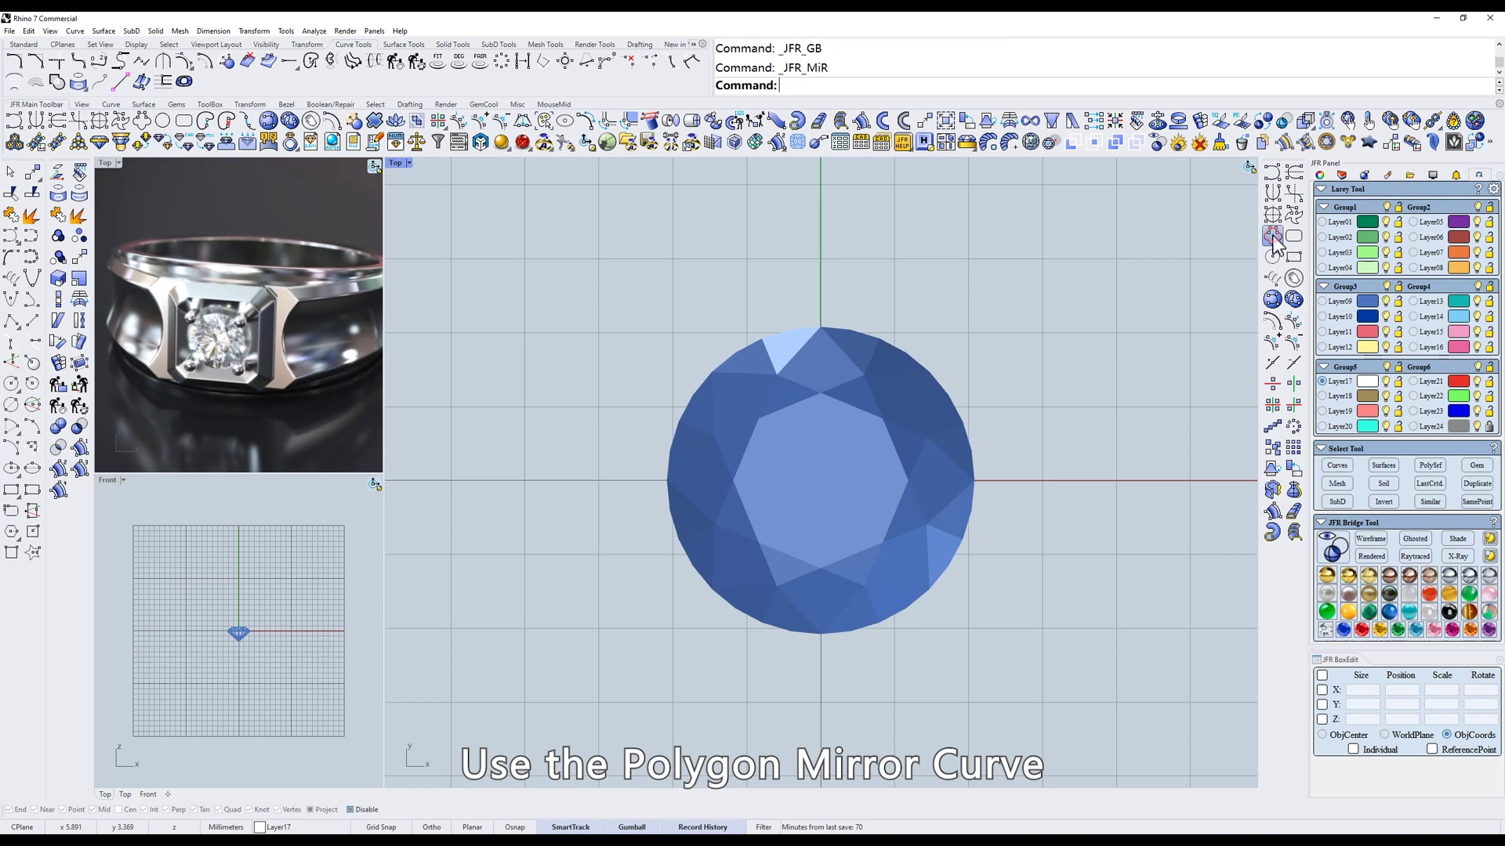
click(1000, 202)
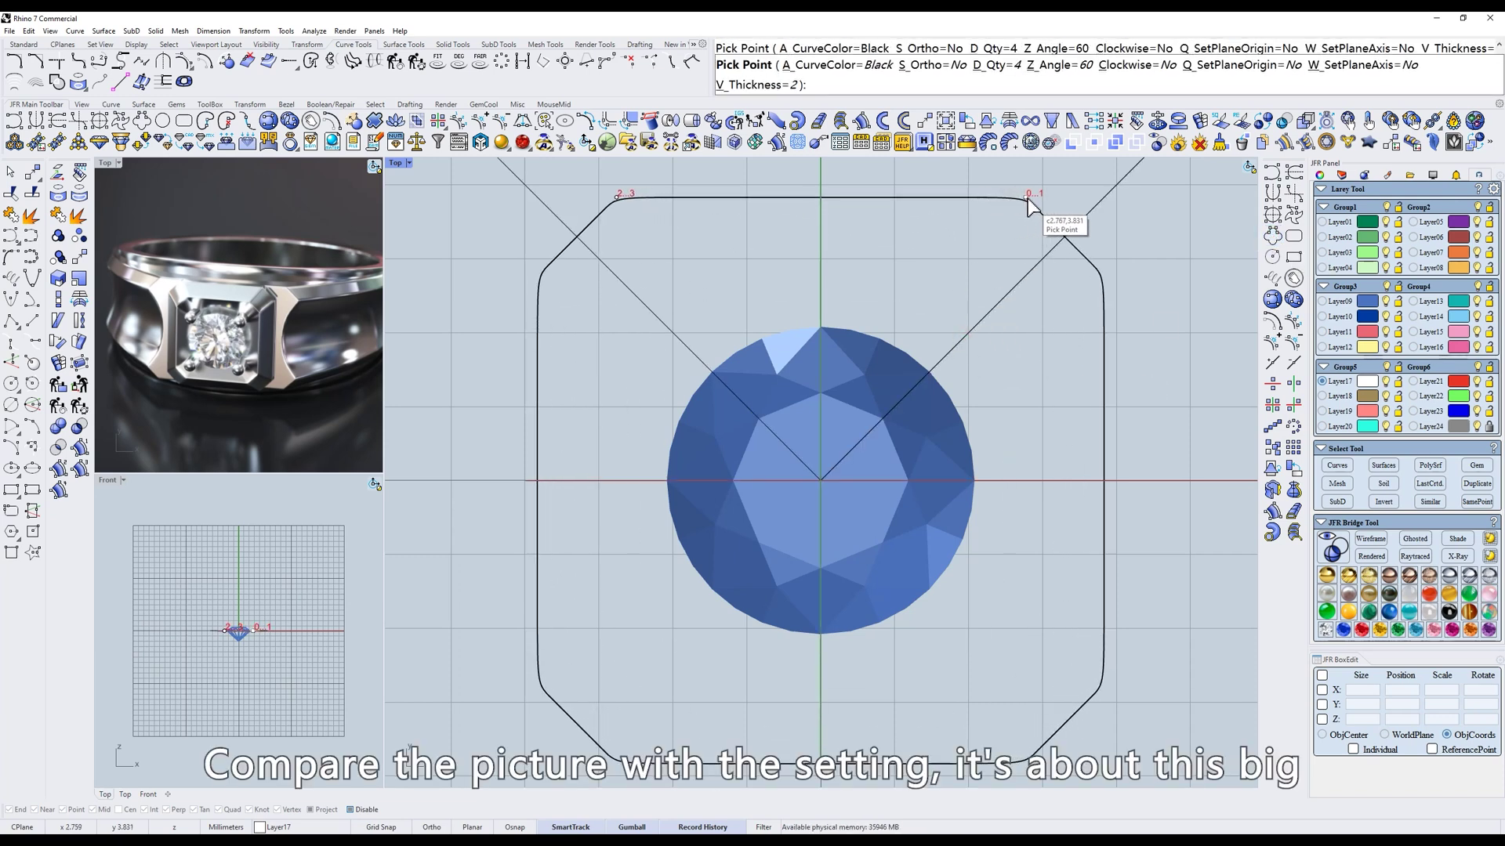
scroll(1032, 197, down, 2)
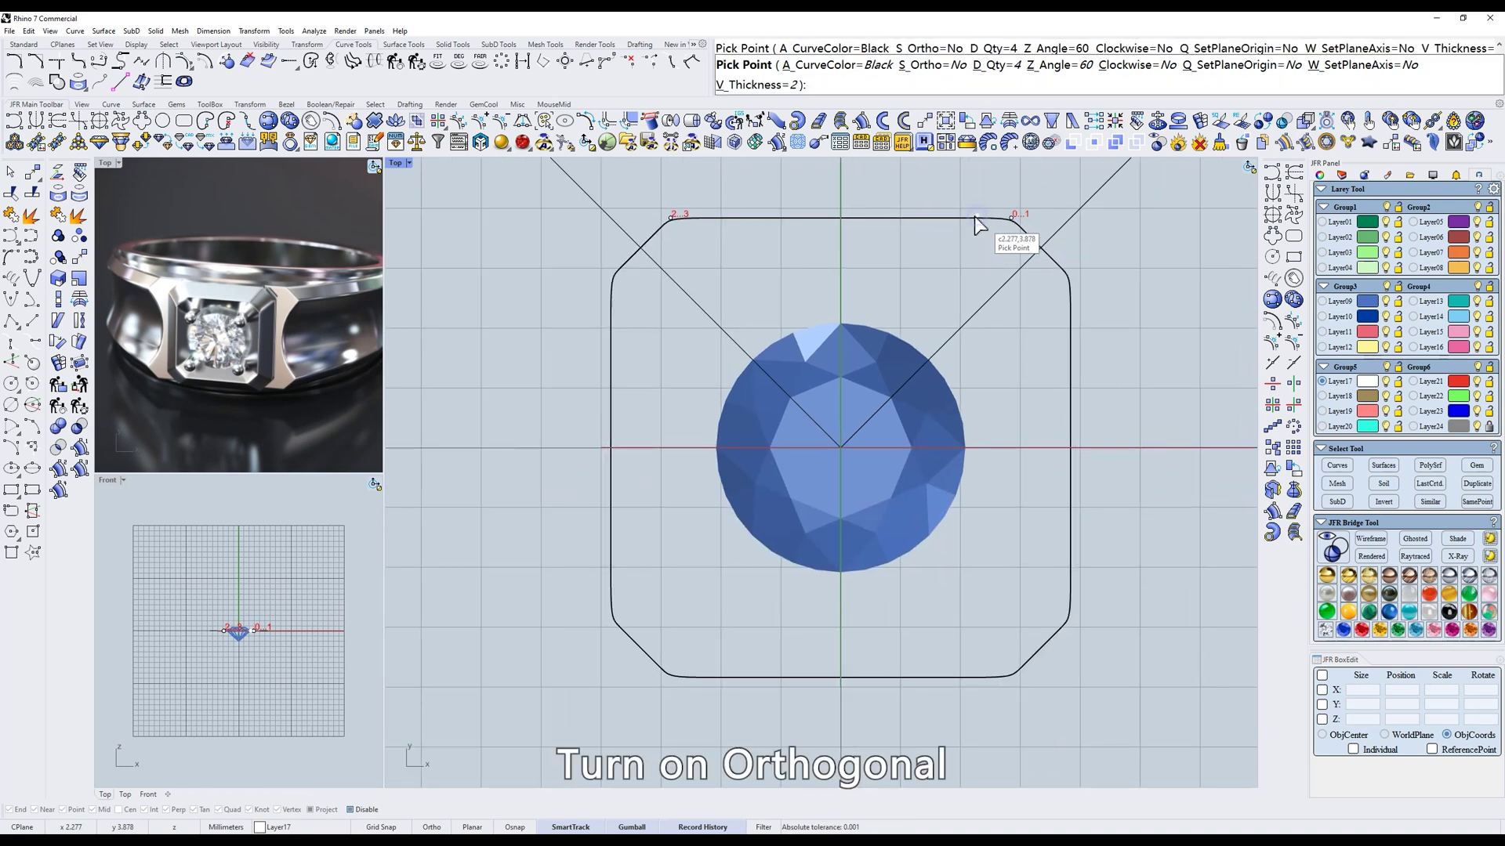
- Turn on Ortho and add two control points along the outline's straight edge to sharpen its corners, finishing the curve
key(Return)
click(982, 218)
click(972, 219)
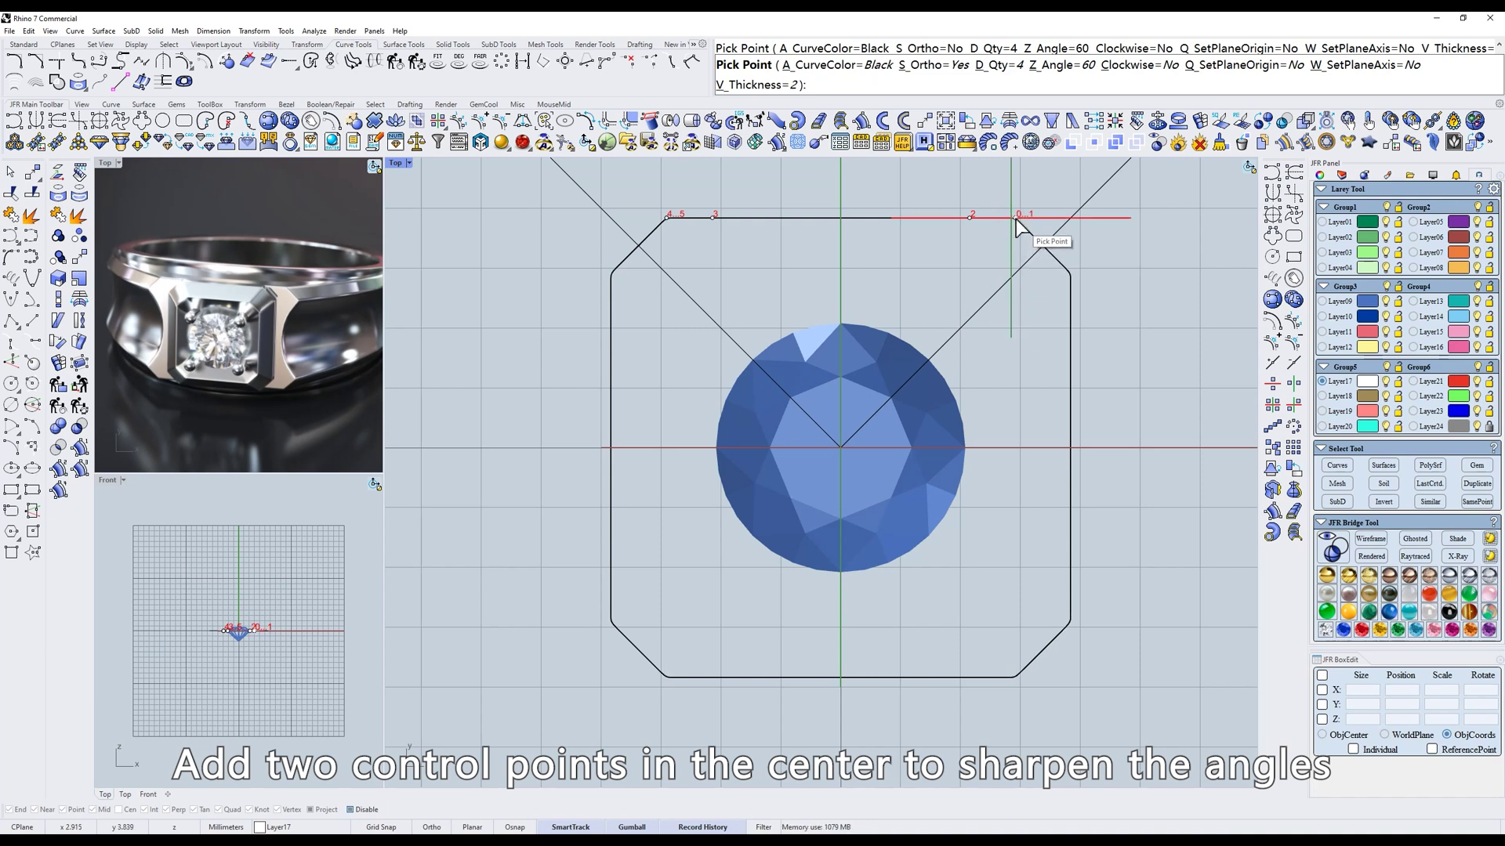
key(Return)
scroll(1016, 219, down, 2)
right_drag(935, 324, 909, 336)
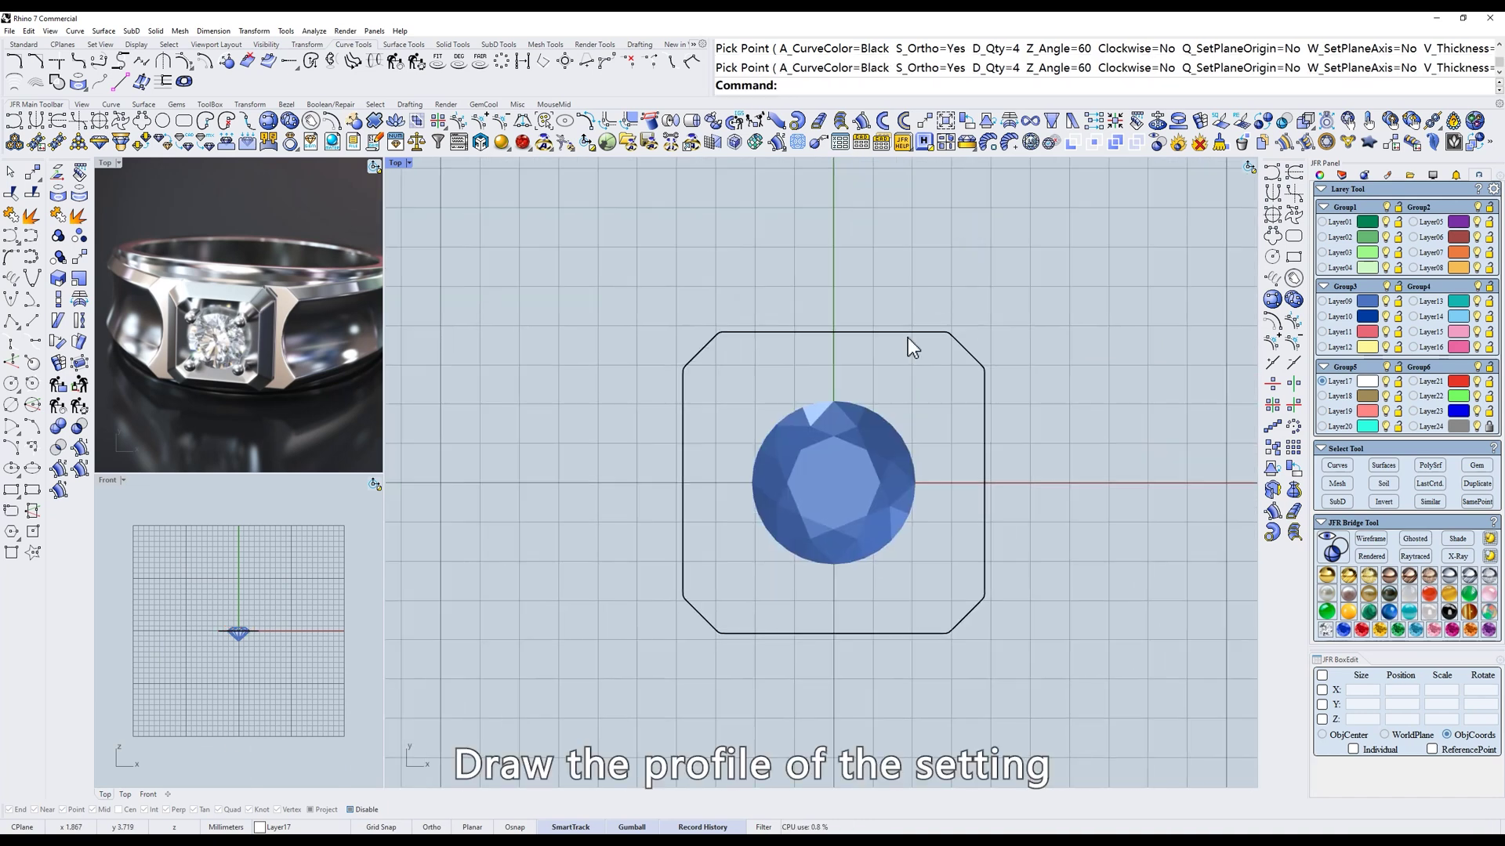
- Start the setting's half profile above the outline with a free curve from the centre axis up to a doubled peak point, Ortho off
scroll(878, 258, up, 6)
right_drag(878, 257, 876, 371)
click(1267, 182)
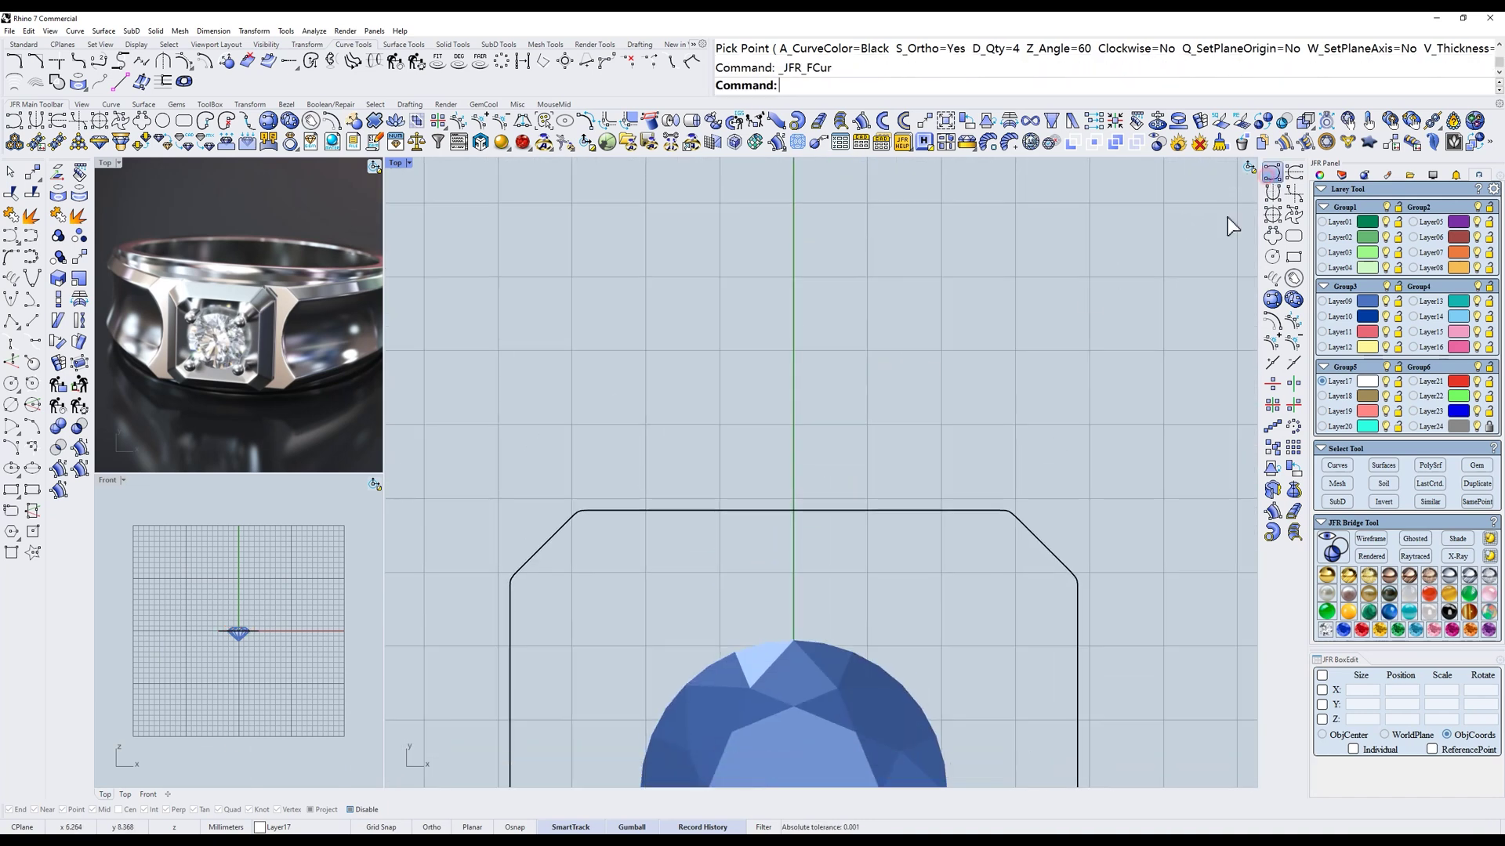
click(796, 323)
click(1031, 300)
text(s)
key(Return)
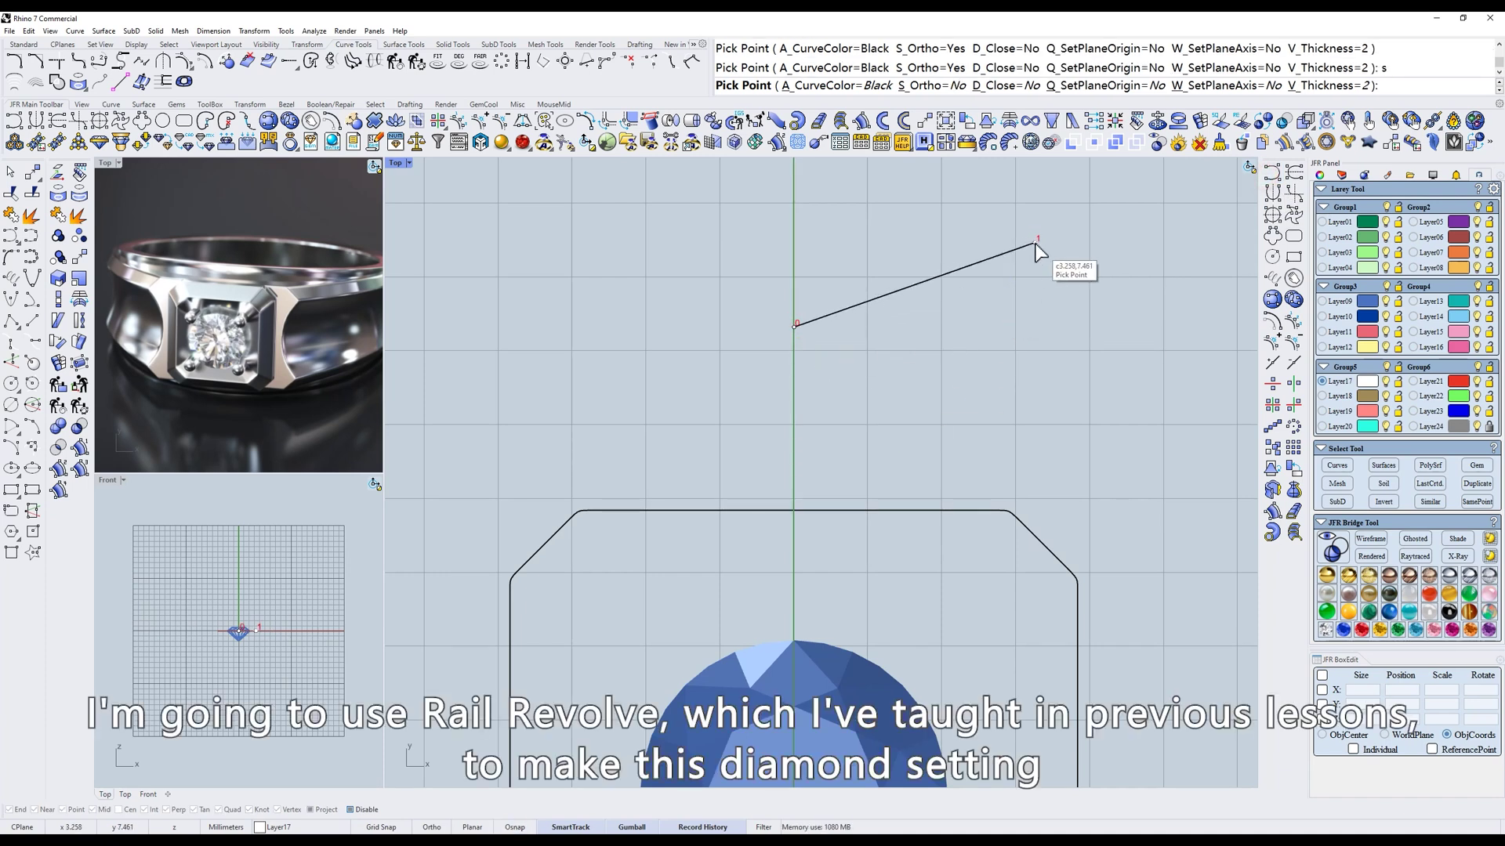
click(1022, 225)
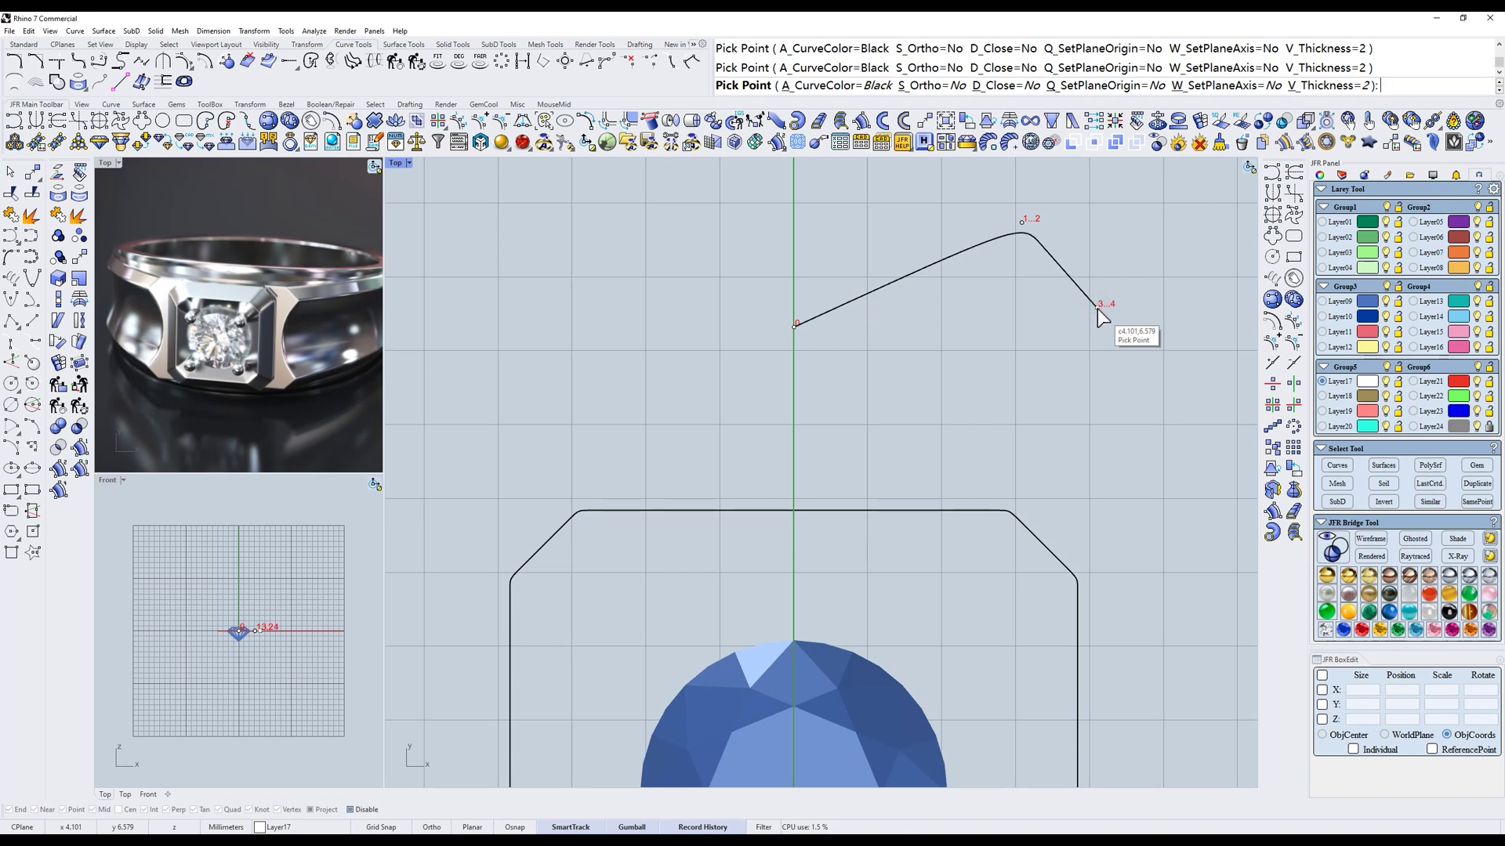
- Continue the half profile with Ortho on: a doubled corner point straight below the outer edge, ending on the centre axis
key(s)
double_click(1099, 382)
click(992, 392)
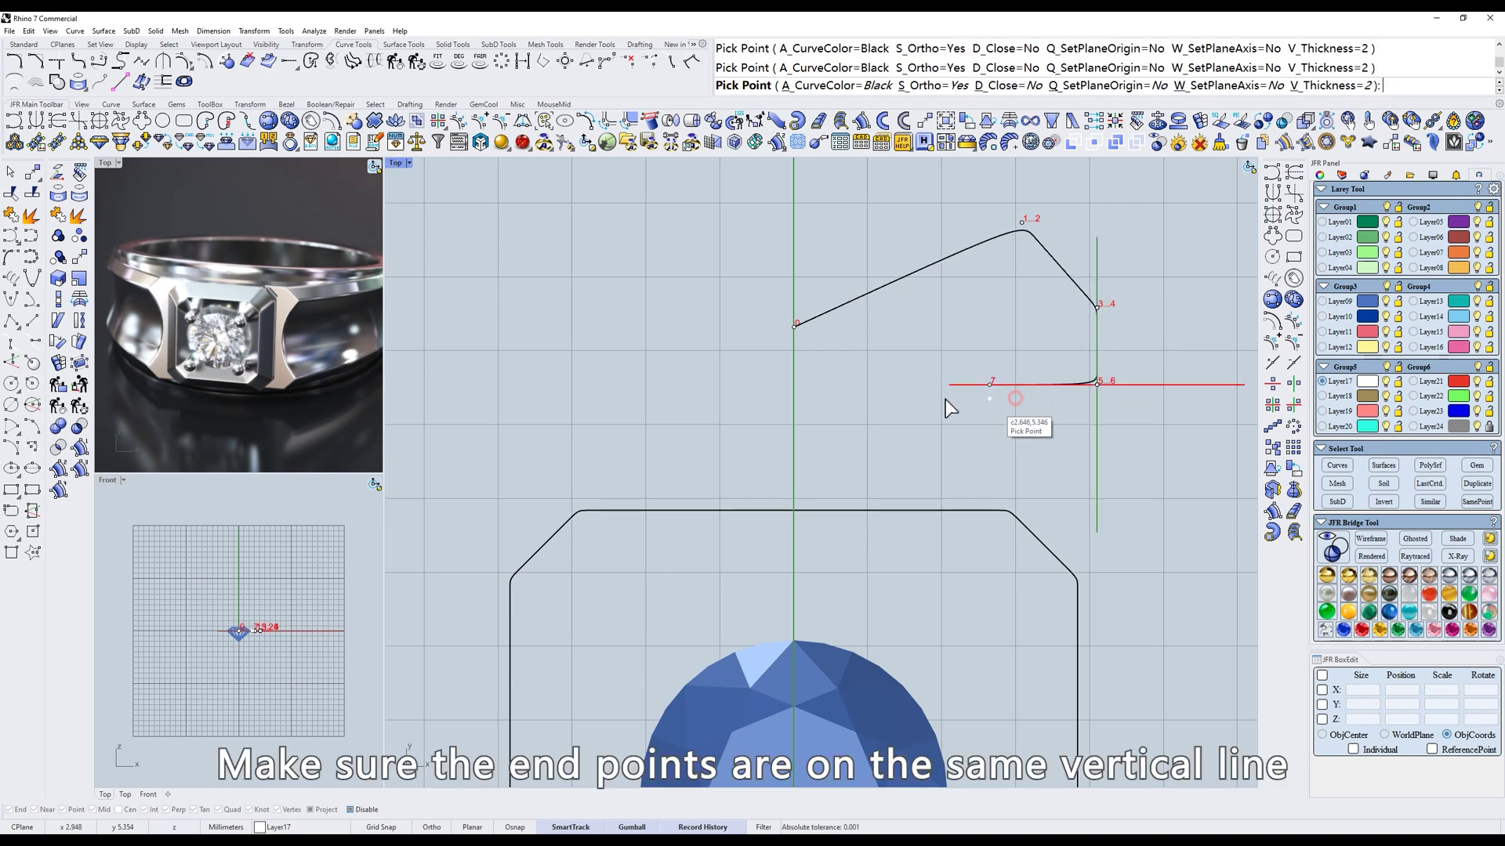
click(792, 384)
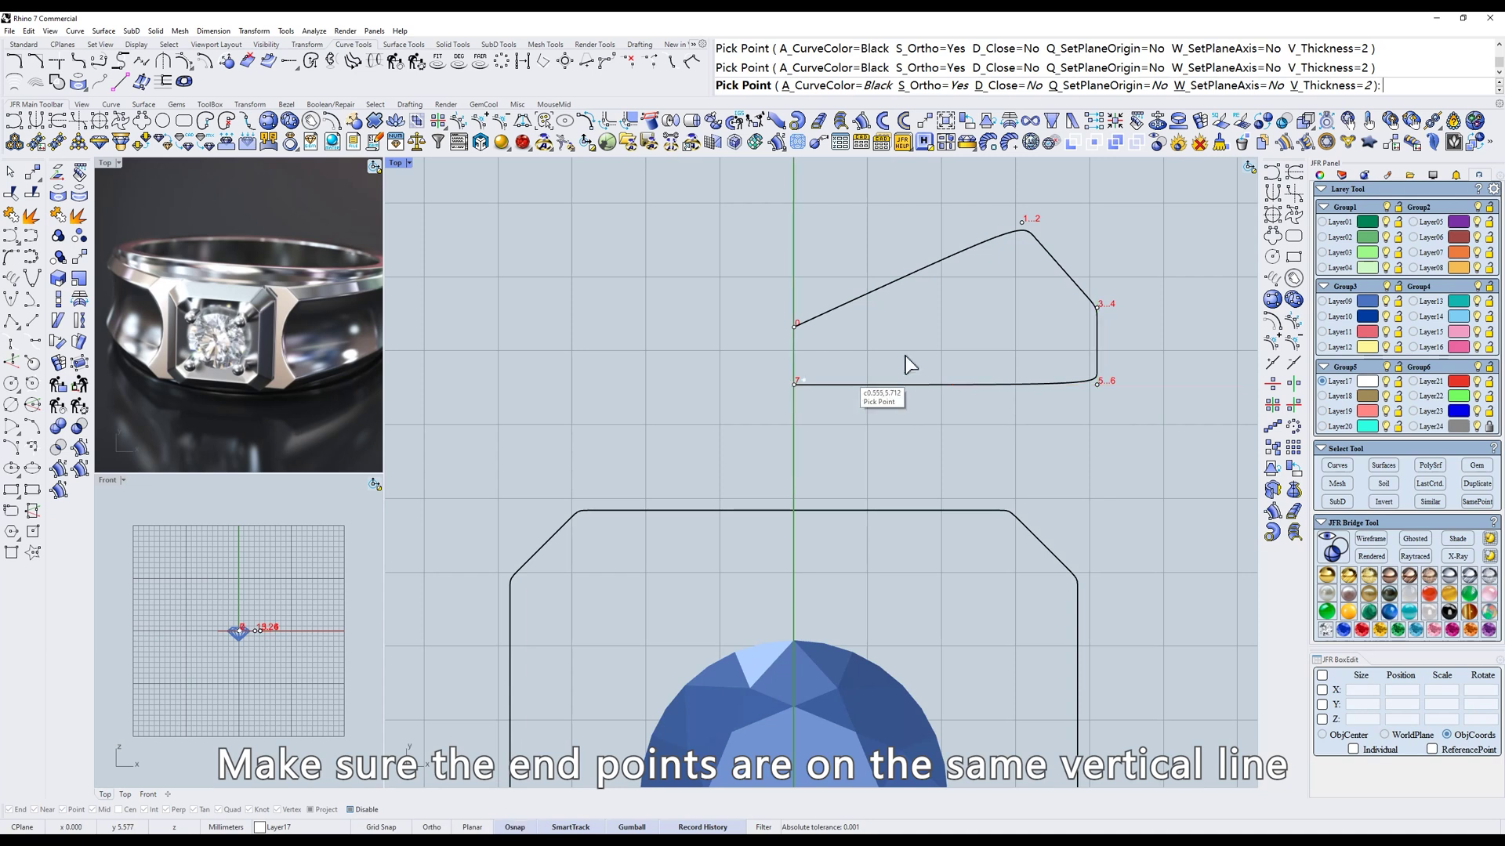
- Add control points along the profile's base, outer side and sloped edges to sharpen its corners, and finish the curve
click(1069, 385)
click(1098, 322)
click(988, 236)
key(s)
click(1017, 222)
right_click(1016, 219)
- Tighten the outer corners of the half profile by moving their control points slightly
right_drag(1017, 215, 990, 287)
drag(1125, 339, 1063, 487)
text(z)
key(space)
text(m)
key(space)
click(1070, 482)
click(1081, 482)
drag(858, 233, 1124, 412)
text(m)
key(space)
click(1134, 399)
shift+click(1134, 421)
- Adjust the half profile's remaining control points with small moves so its edges run straight, and leave point editing
drag(934, 246, 1005, 350)
text(m)
key(space)
click(1005, 350)
shift+click(1015, 350)
scroll(1017, 349, down, 2)
text(m)
key(space)
click(1041, 311)
shift+click(1038, 312)
drag(804, 377, 833, 402)
text(m)
key(space)
click(853, 386)
shift+click(853, 392)
key(Escape)
key(Escape)
scroll(947, 357, down, 6)
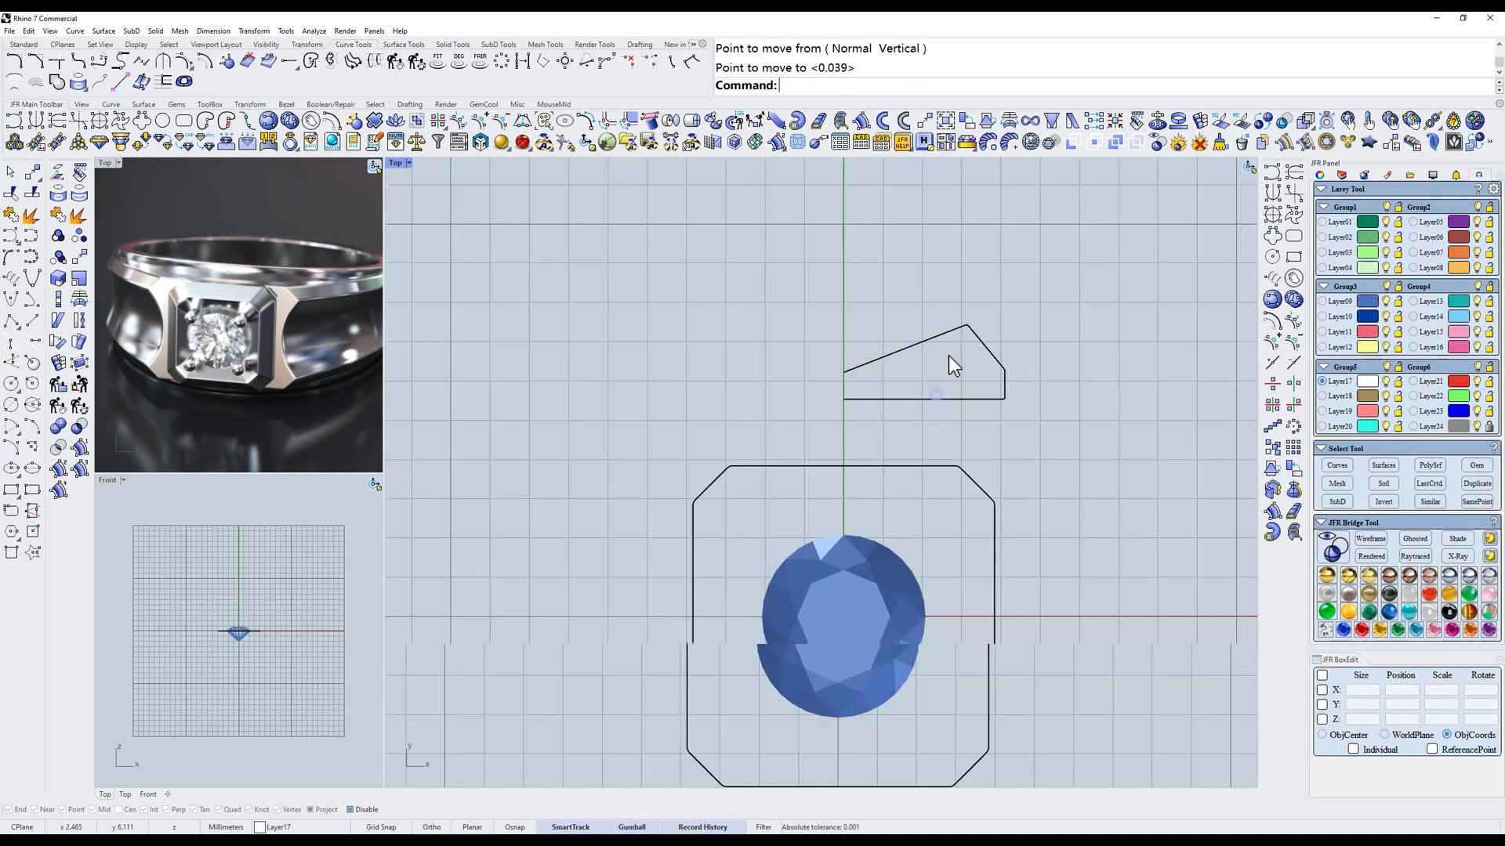
- Build the setting with the Rail tool's Rail Revolve type, using the cut-corner outline as rail and the half profile as profile
scroll(945, 434, up, 4)
scroll(945, 434, down, 1)
scroll(999, 322, down, 1)
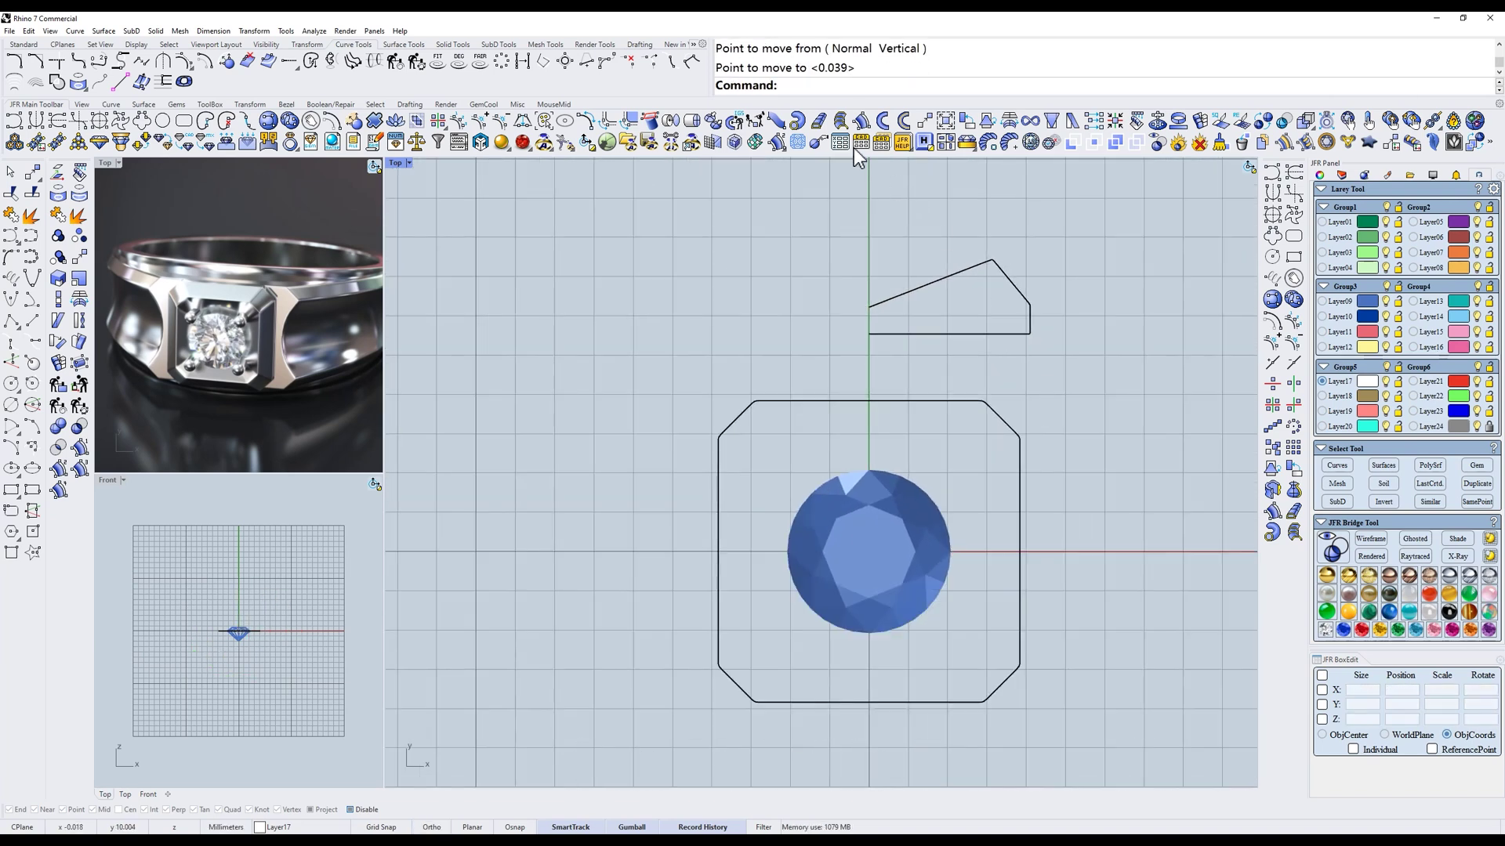
click(861, 121)
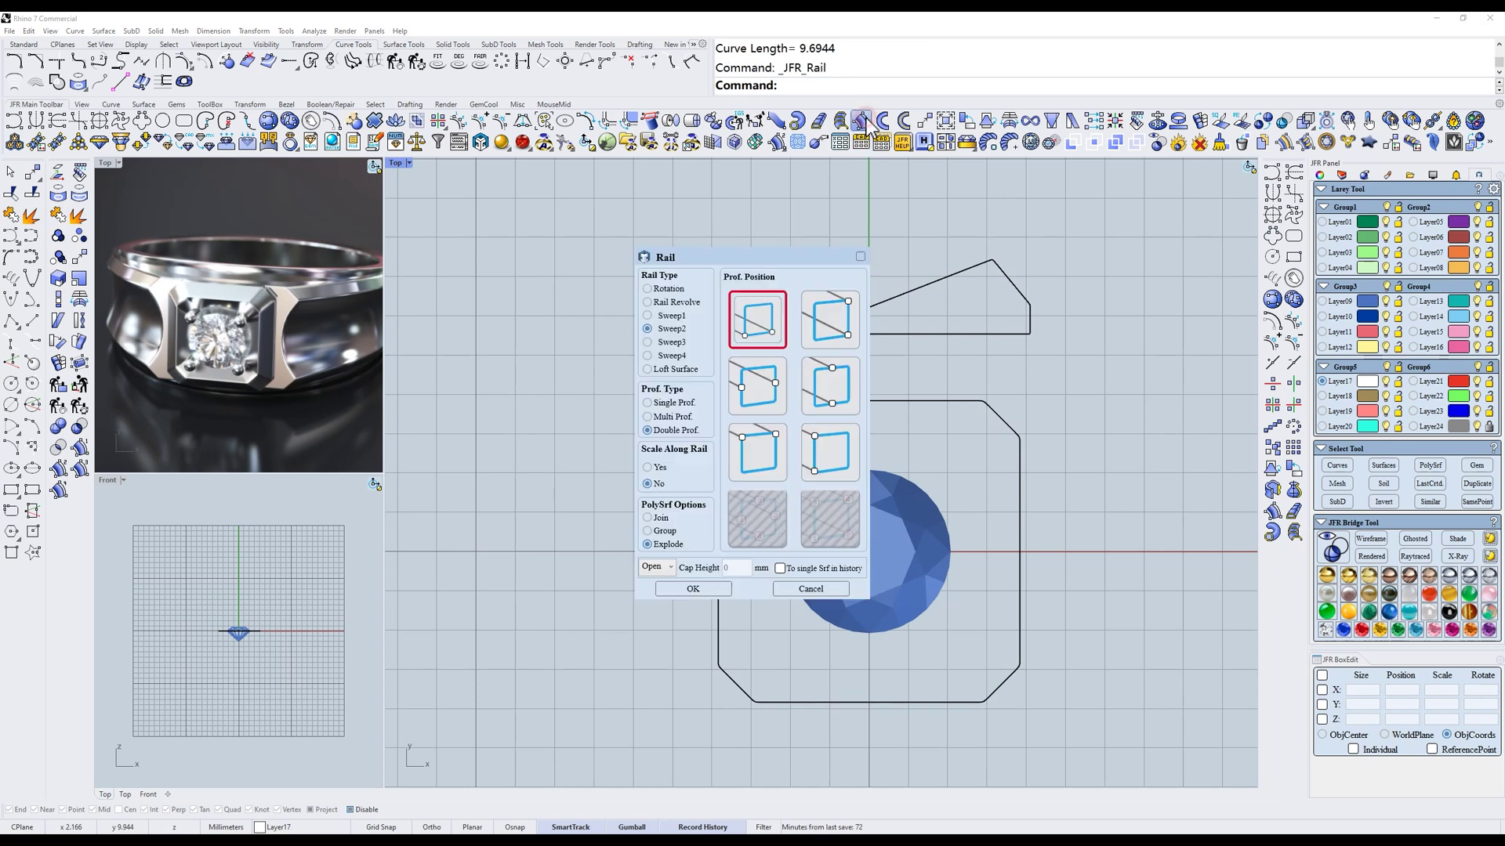
click(648, 302)
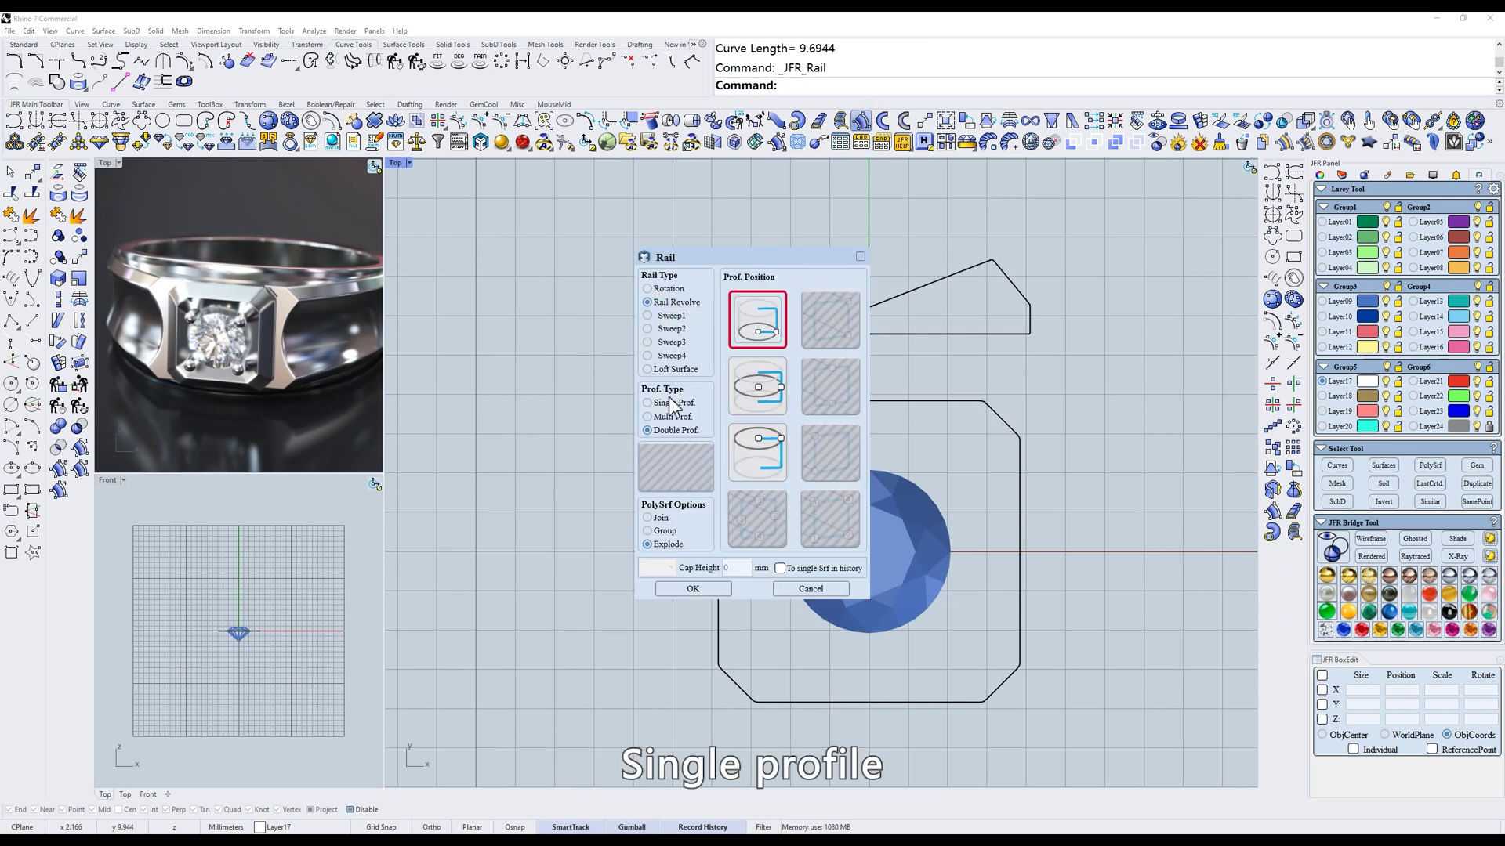
click(693, 589)
click(974, 413)
key(Return)
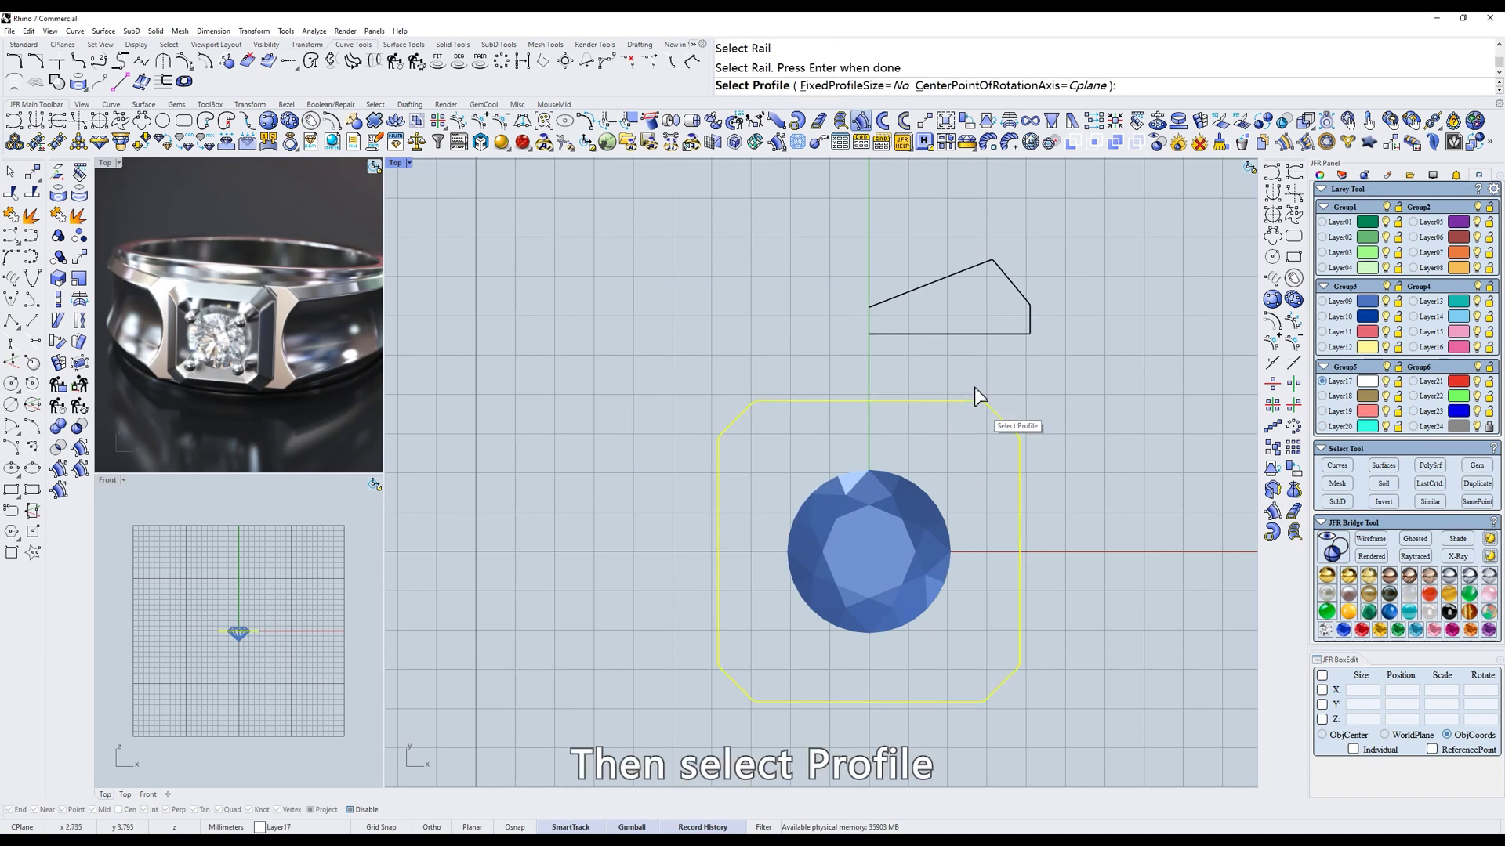
click(951, 278)
right_drag(1061, 392, 945, 376)
key(Return)
- Raise the gem in the Front view so its girdle sits just above the setting's rim, and check it shaded in the Right view
click(842, 559)
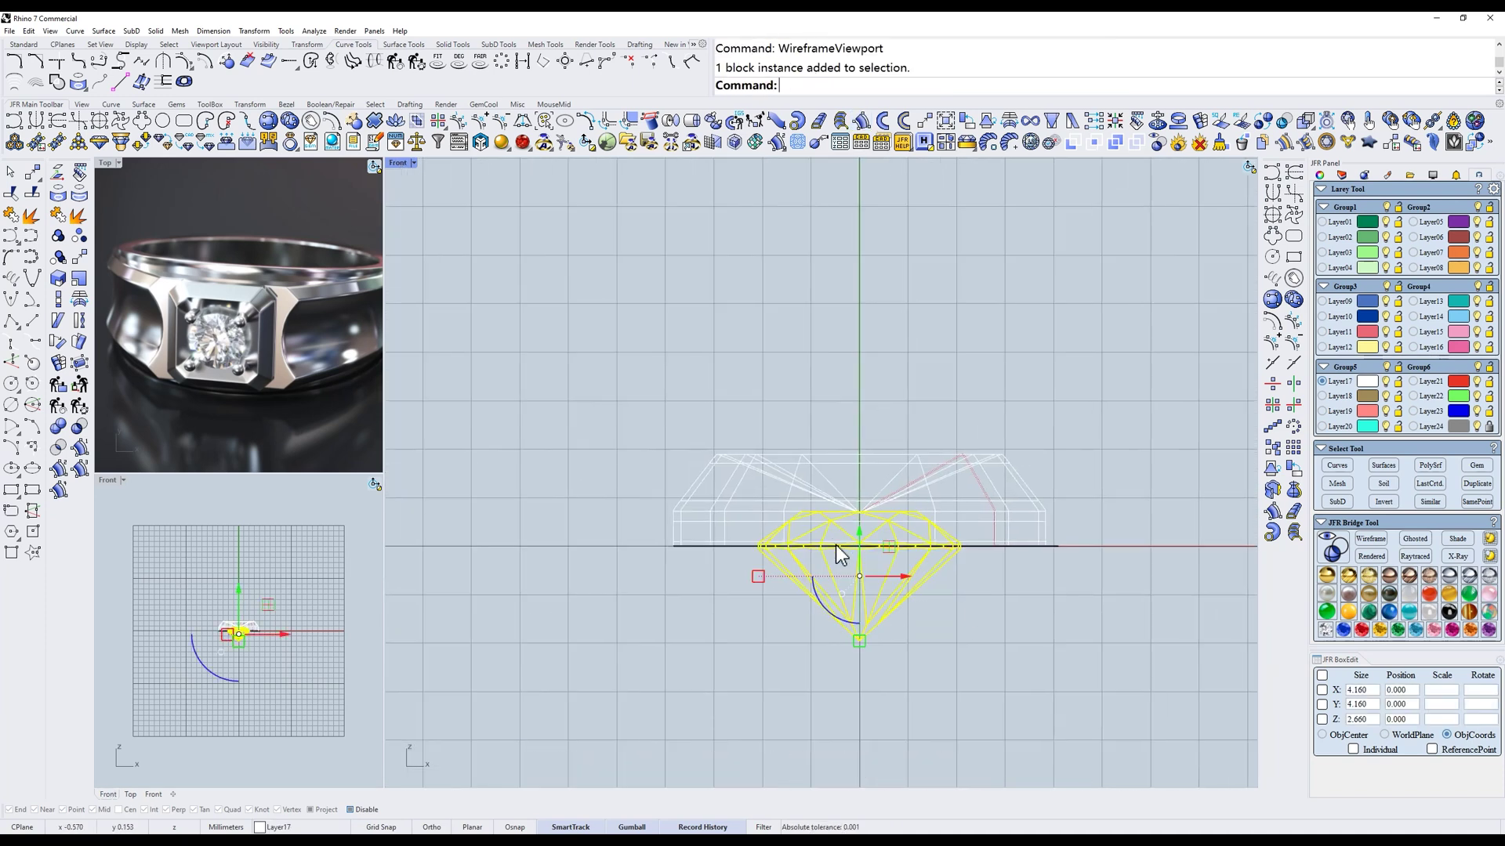
drag(862, 517, 865, 424)
key(s)
key(Return)
click(1070, 373)
key(d)
key(Return)
text(r)
key(Return)
scroll(827, 445, up, 7)
mouse_move(863, 433)
right_down()
mouse_move(950, 483)
mouse_move(1007, 384)
right_up()
scroll(964, 480, down, 2)
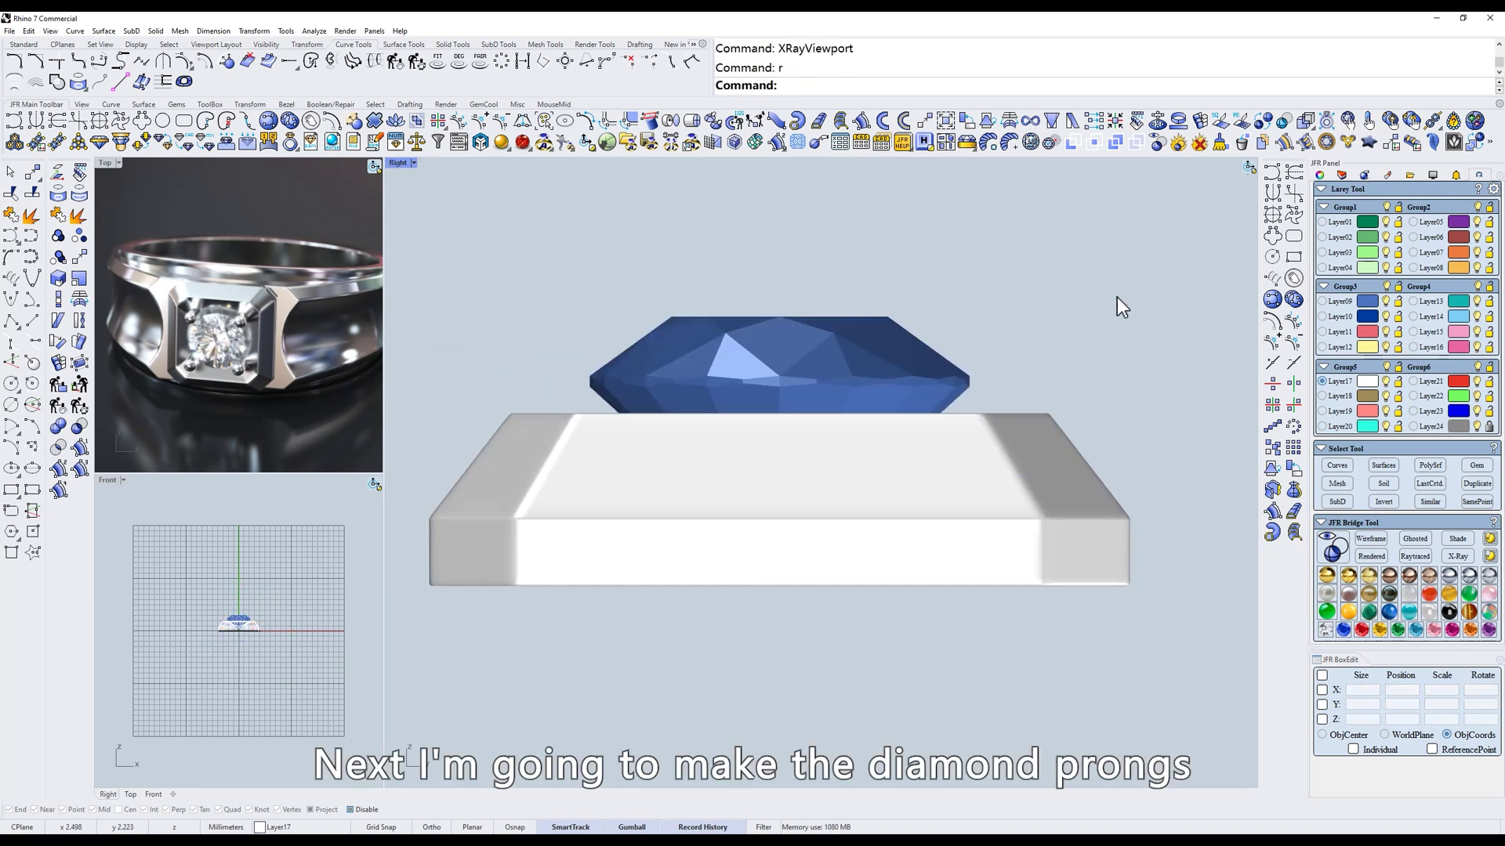
- Draw a slightly tilted prong axis line about 2.3 mm long beside the gem's girdle in the wireframe Right view
text(w)
key(Return)
click(1271, 171)
click(1002, 276)
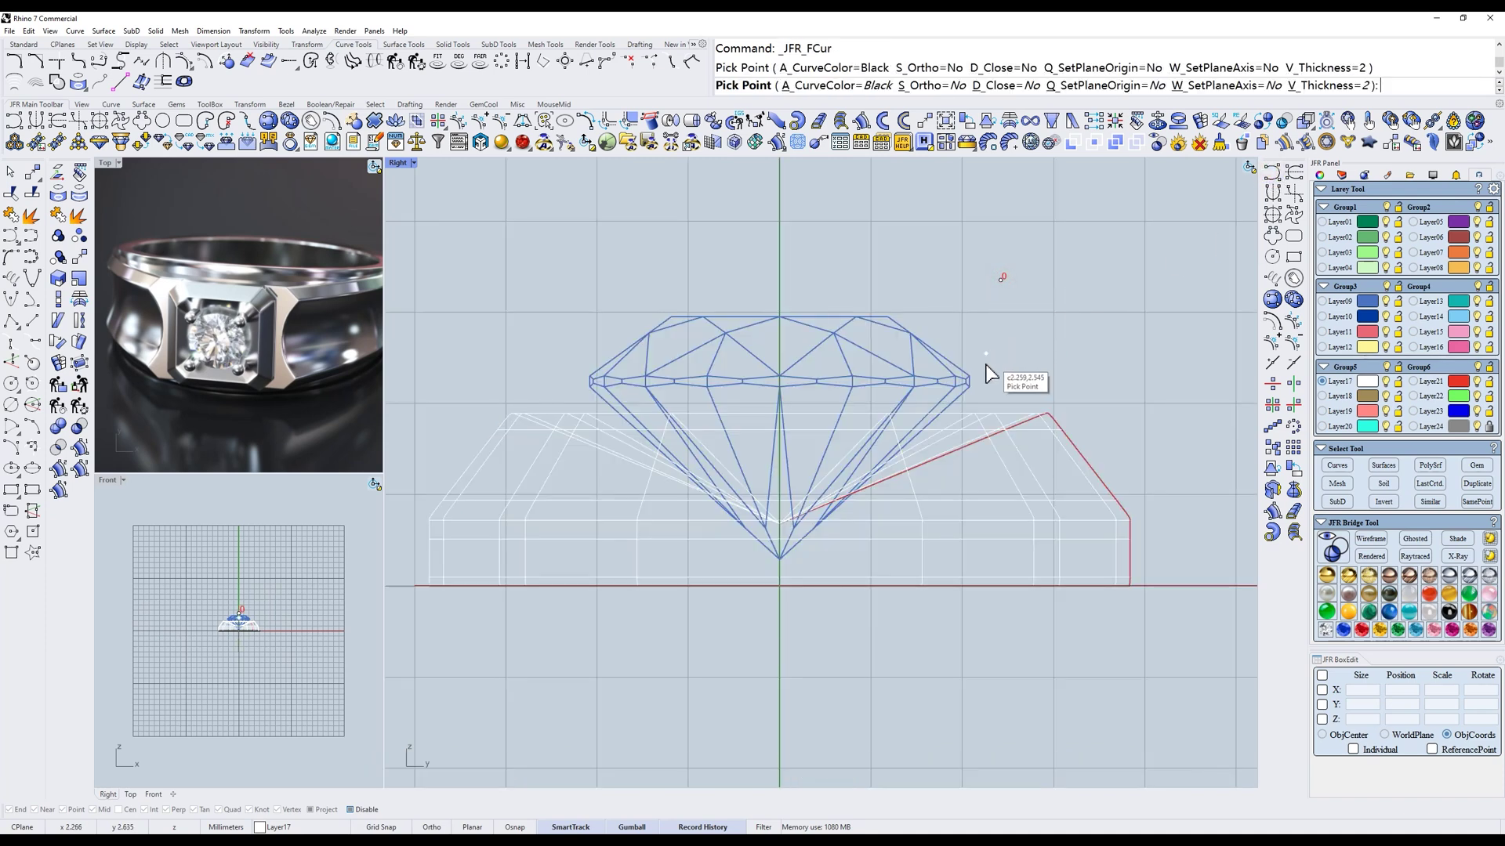
click(974, 488)
scroll(986, 411, up, 2)
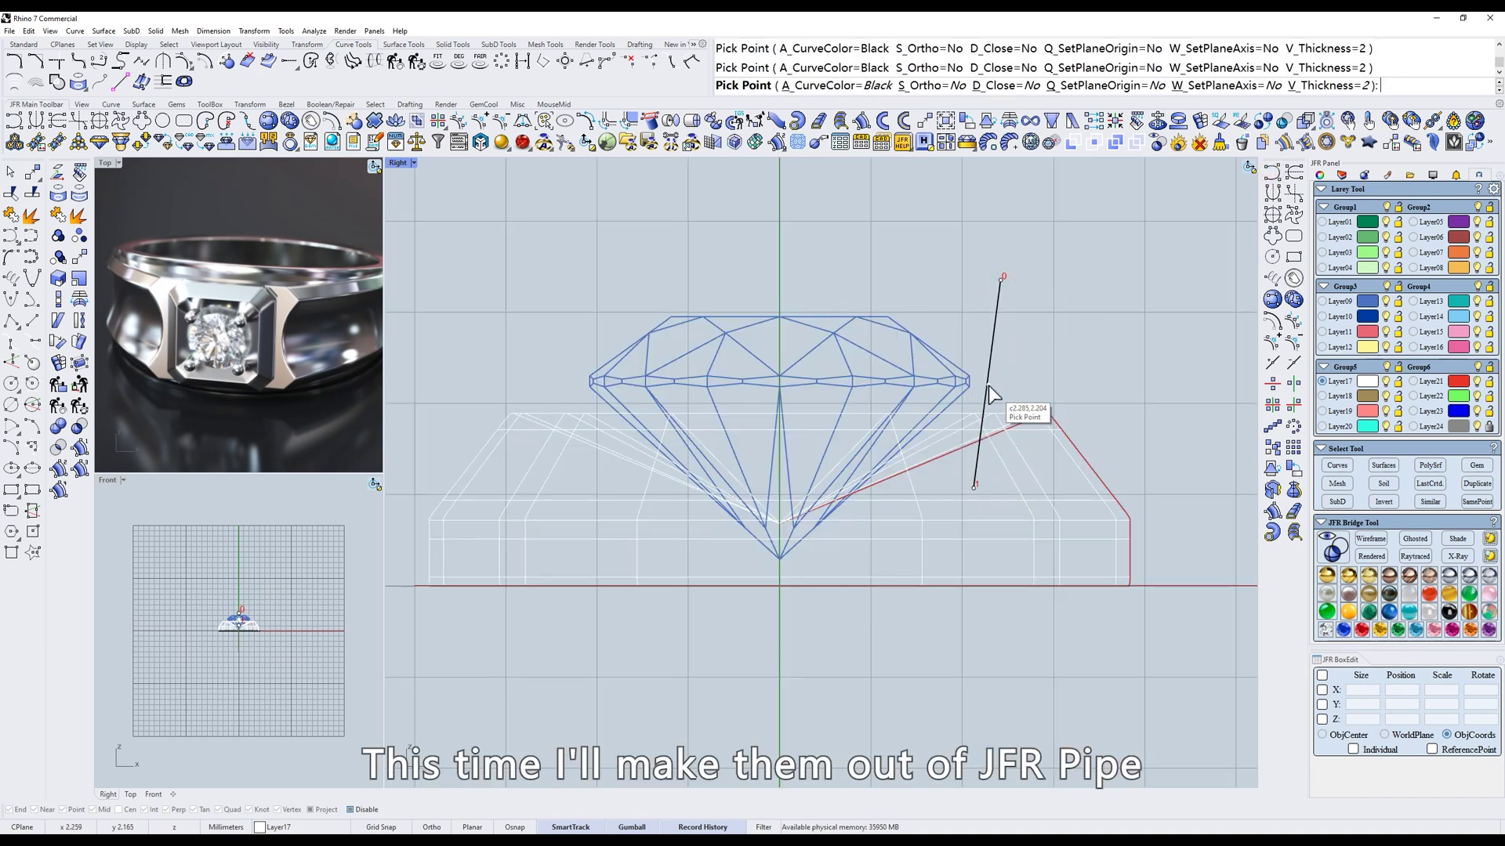
drag(1004, 316, 954, 348)
right_click(993, 312)
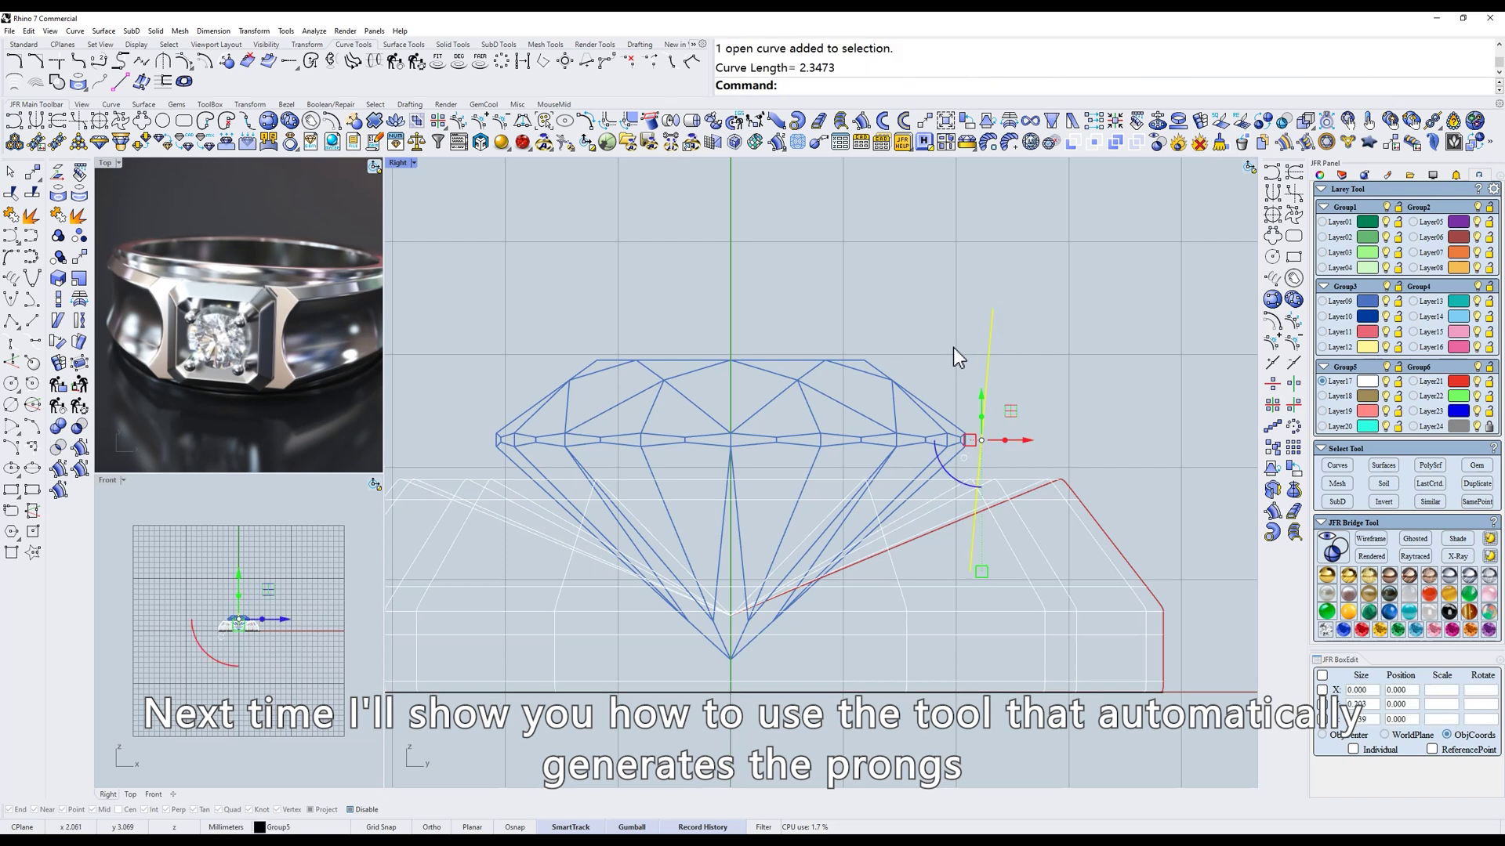
- Rebuild the prong axis line and shift it slightly down beside the gem
click(394, 62)
click(1107, 509)
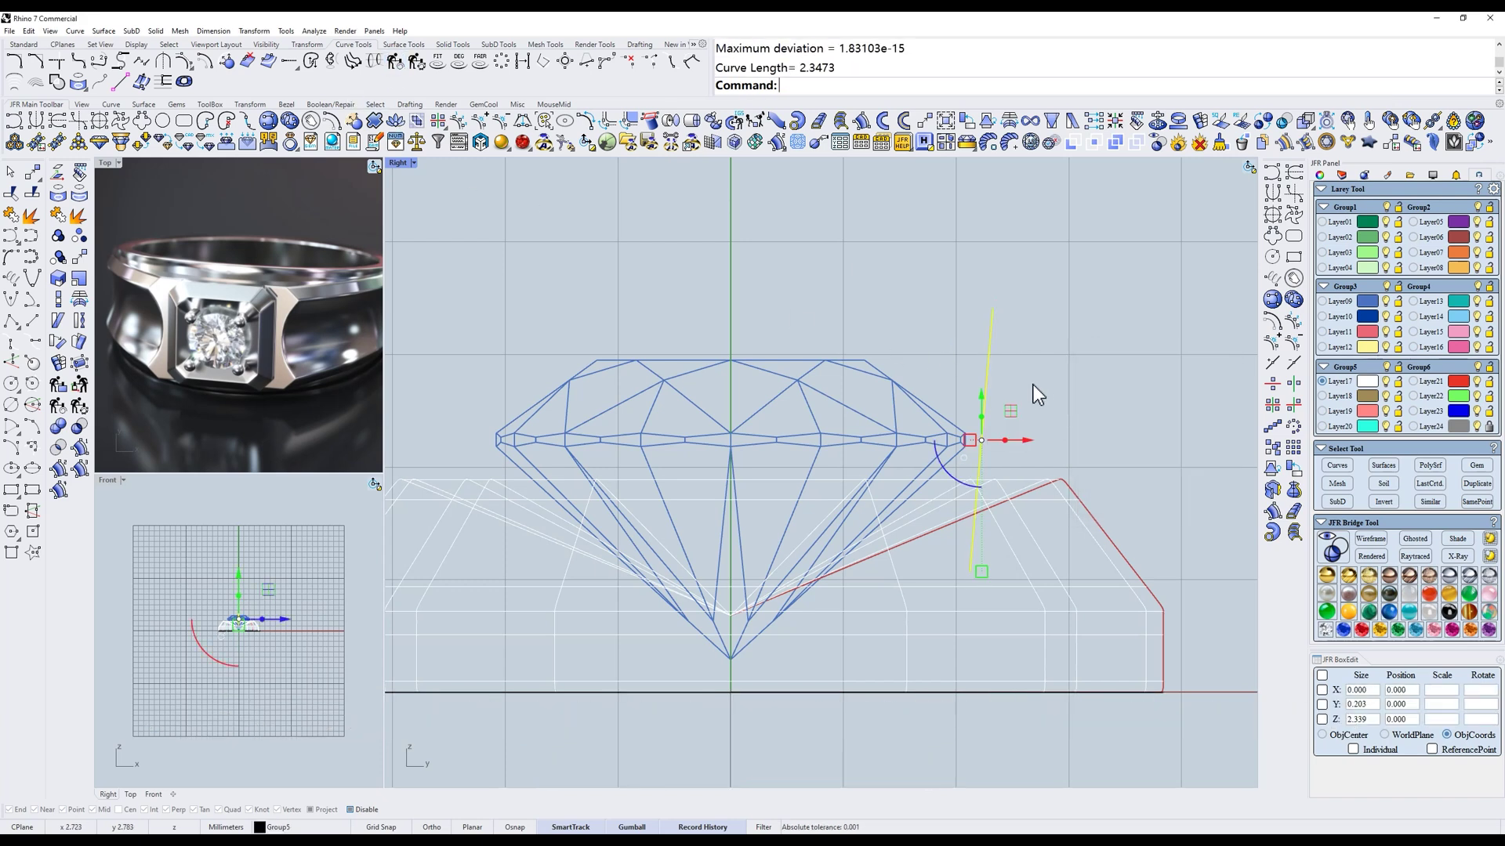
drag(1012, 416, 1008, 394)
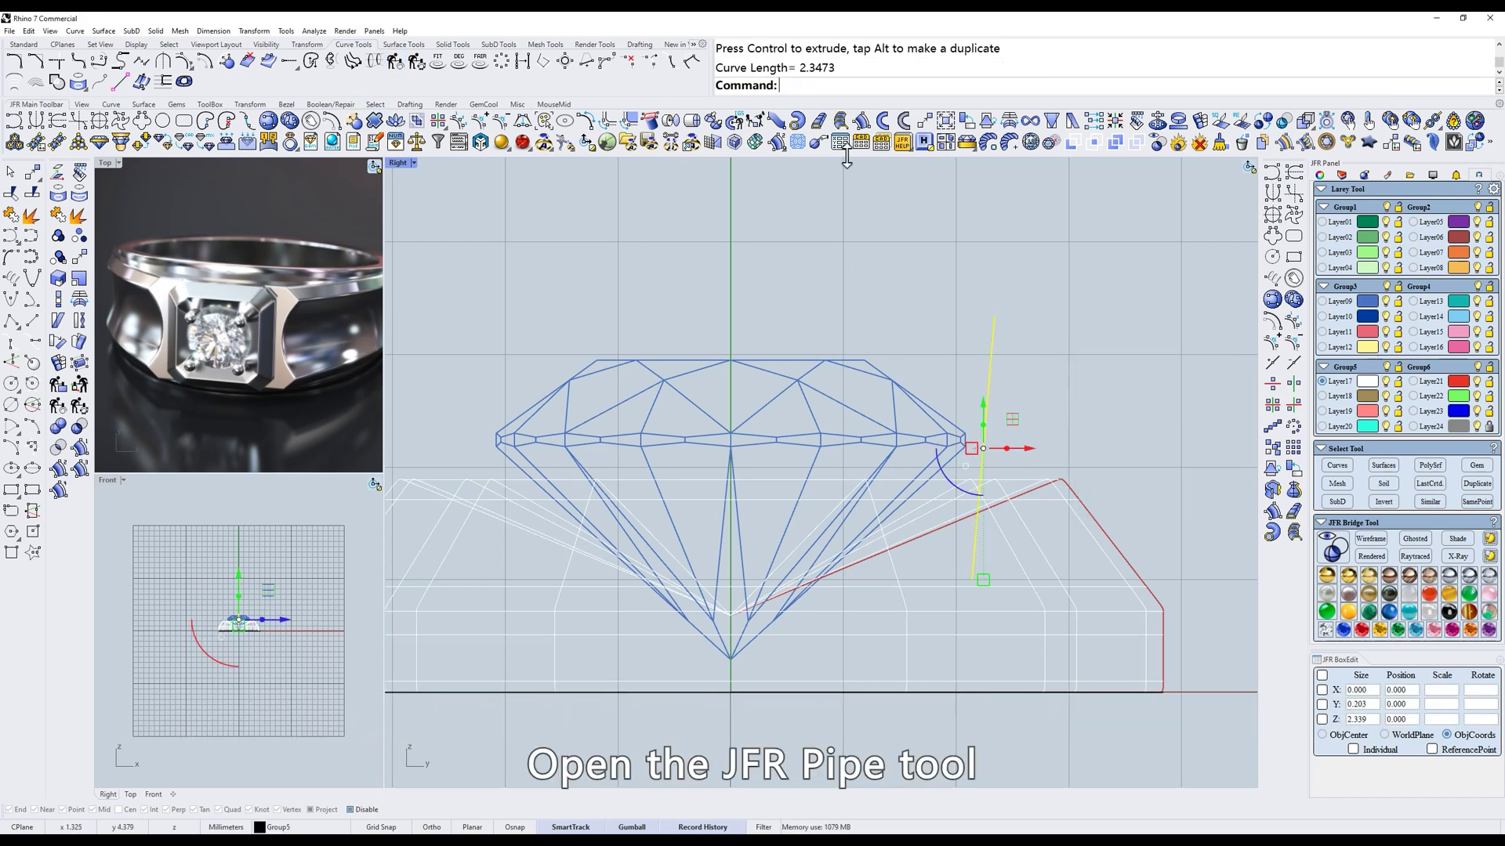
- Start a 0.9 mm JFR Pipe with Round-Flat caps on the prong line and move the line inward to embed it in the gem
click(799, 122)
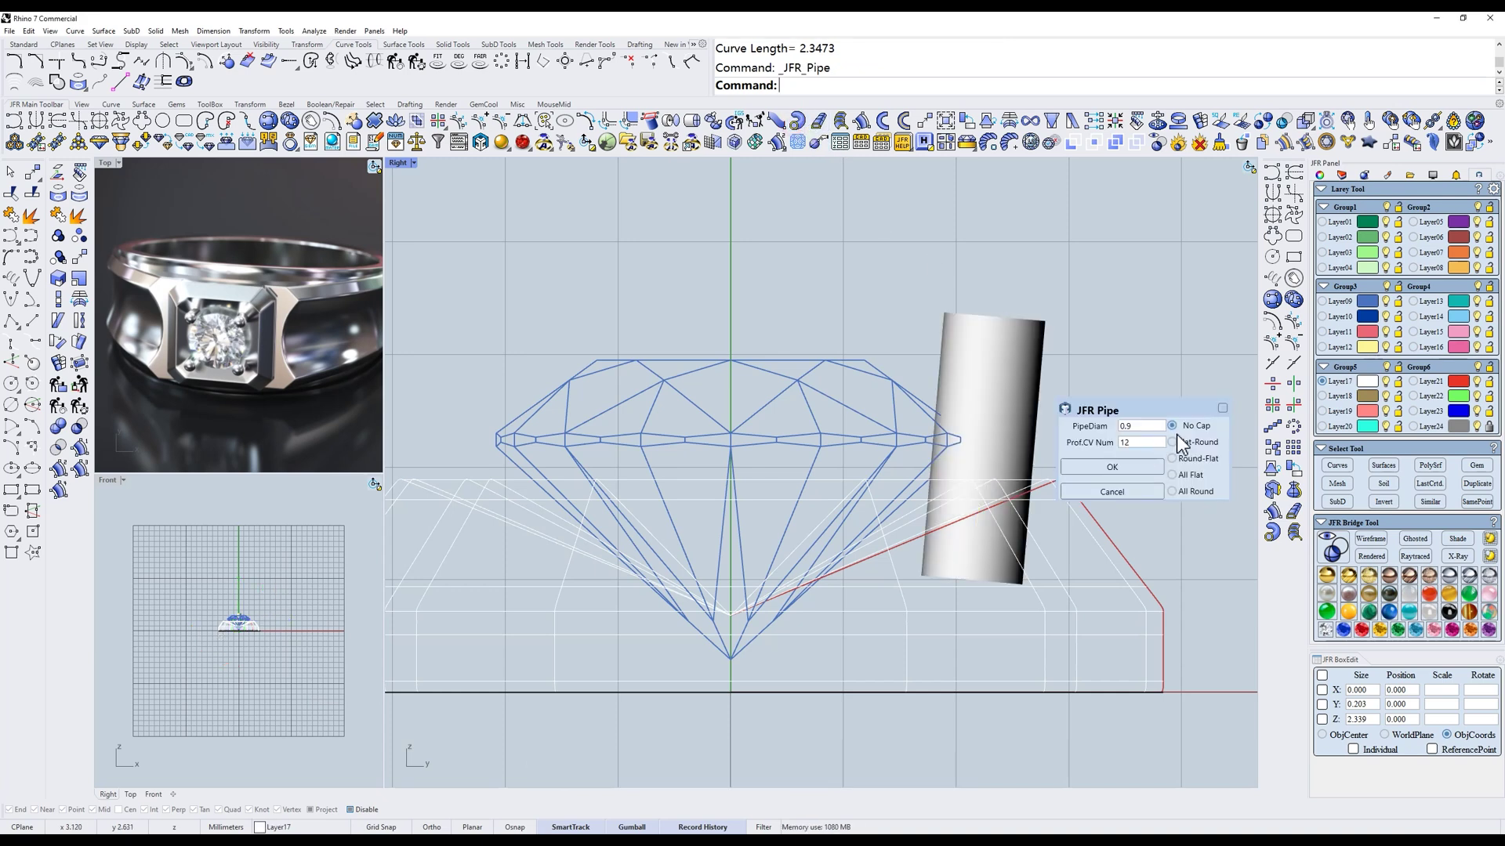
click(1183, 459)
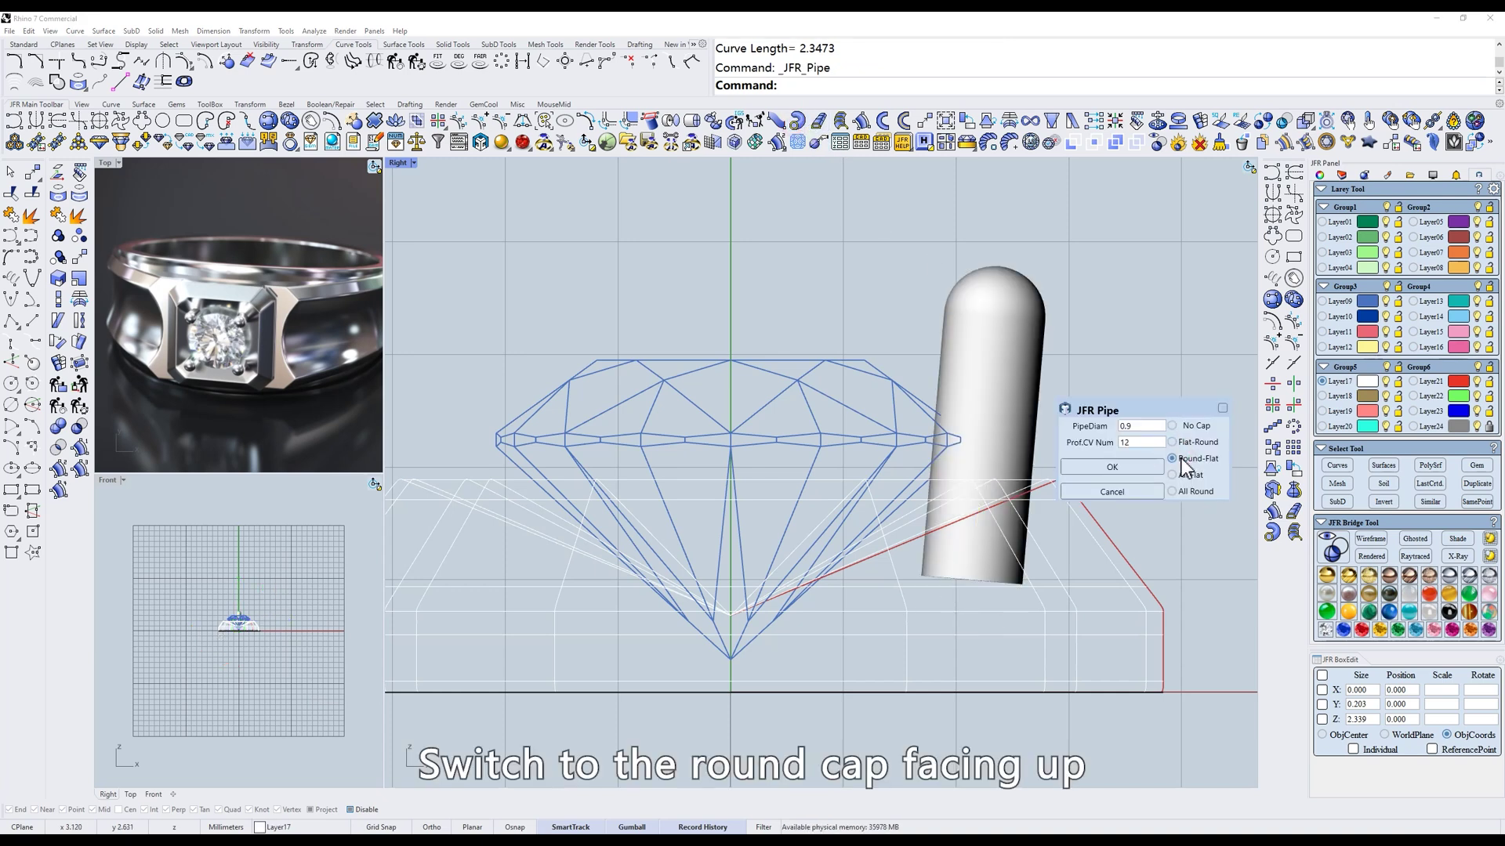
right_drag(1030, 318, 994, 309)
drag(994, 307, 919, 374)
scroll(950, 404, up, 6)
drag(927, 481, 934, 485)
scroll(940, 502, down, 1)
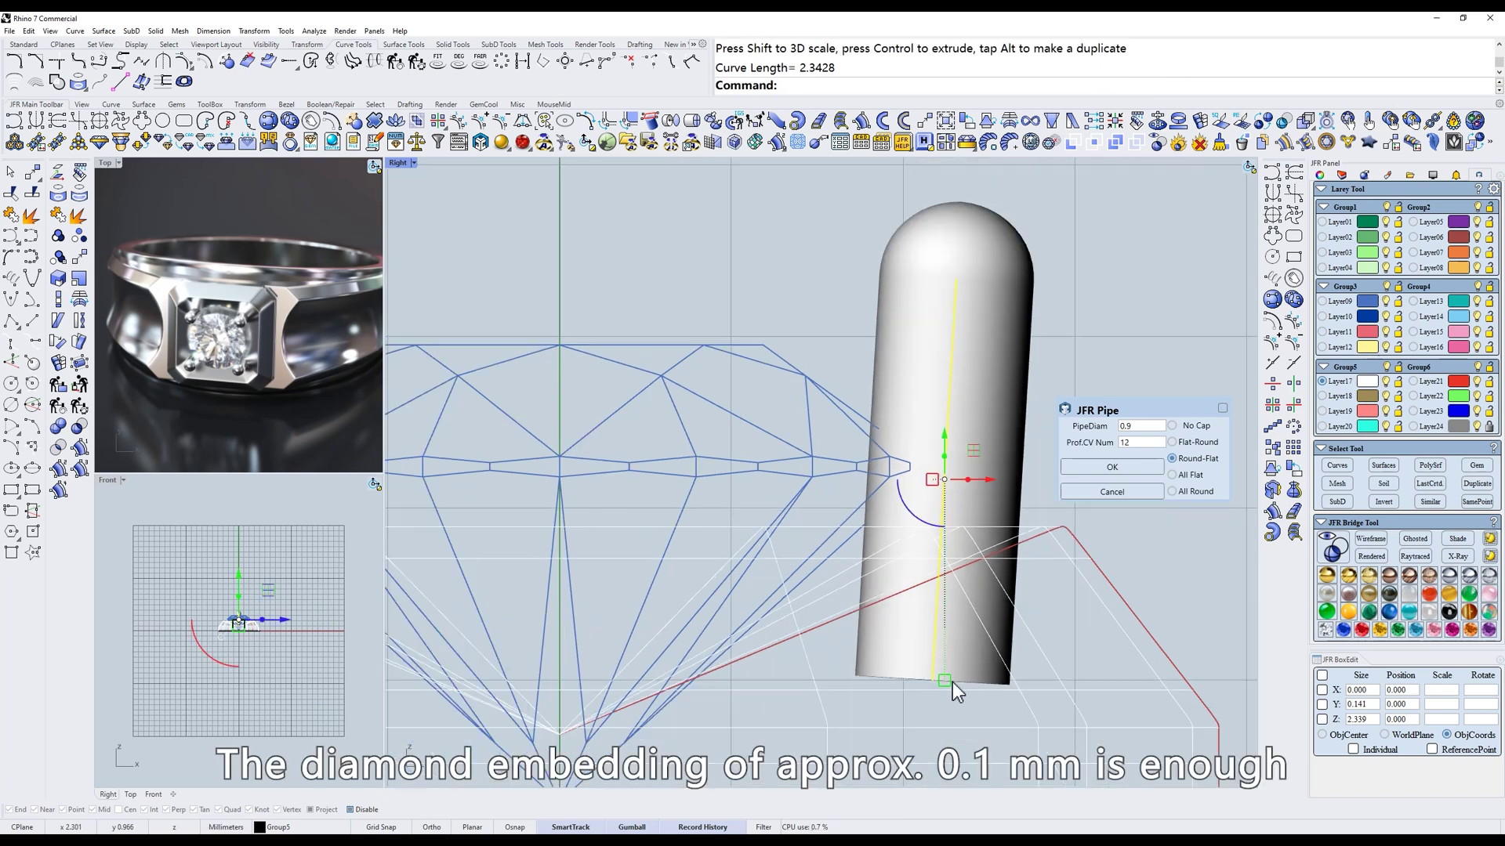
- Shorten the prong line to about 2 mm and lower it beside the gem
drag(948, 681, 946, 641)
scroll(942, 574, down, 4)
drag(971, 486, 938, 543)
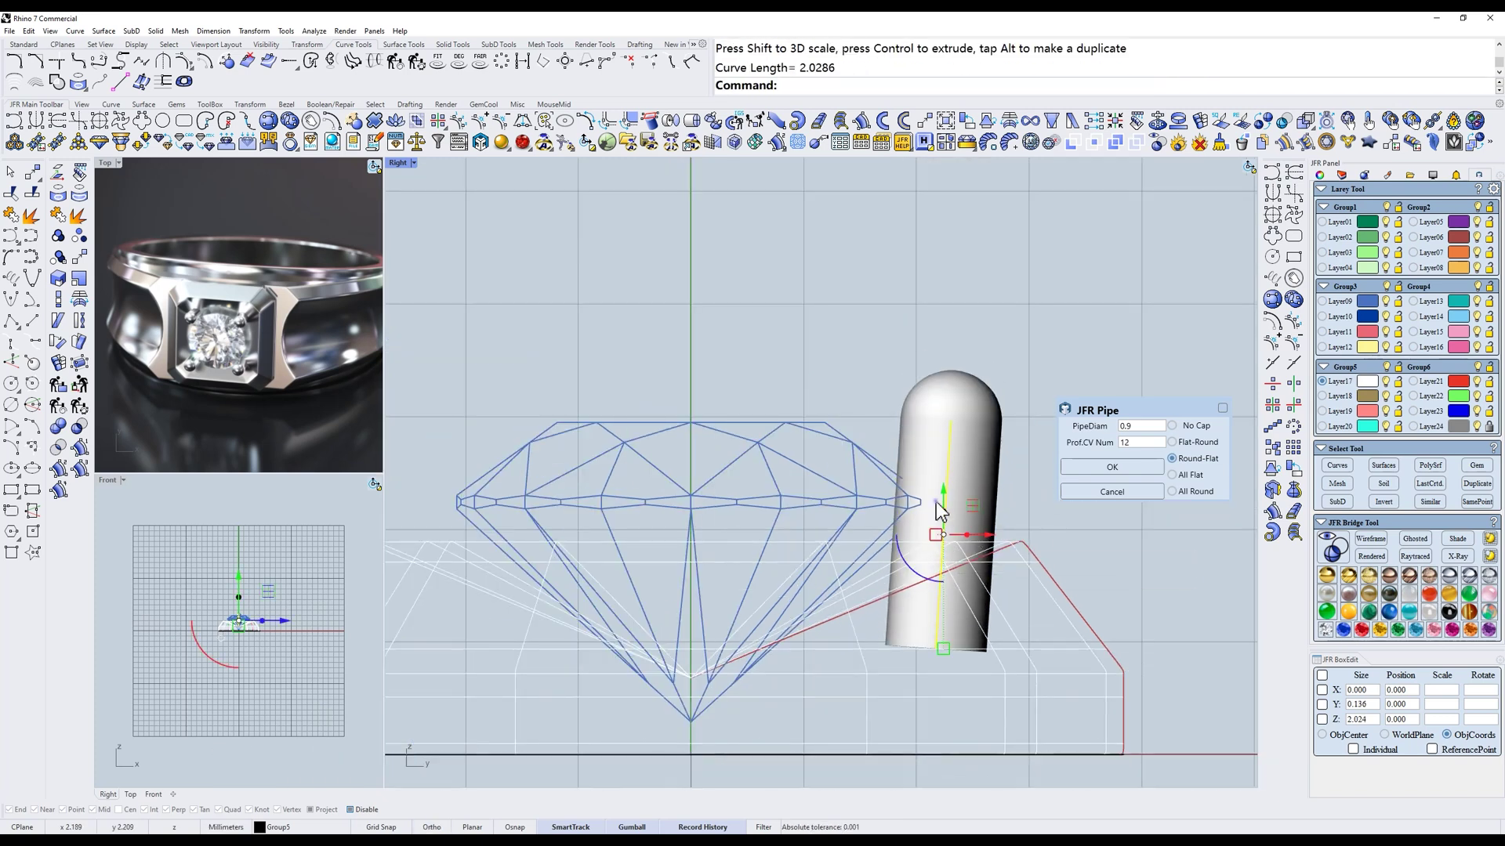
- Rotate the prong line 45° about the origin (0,0,0) in the Top view
text(t)
key(Return)
scroll(811, 386, up, 4)
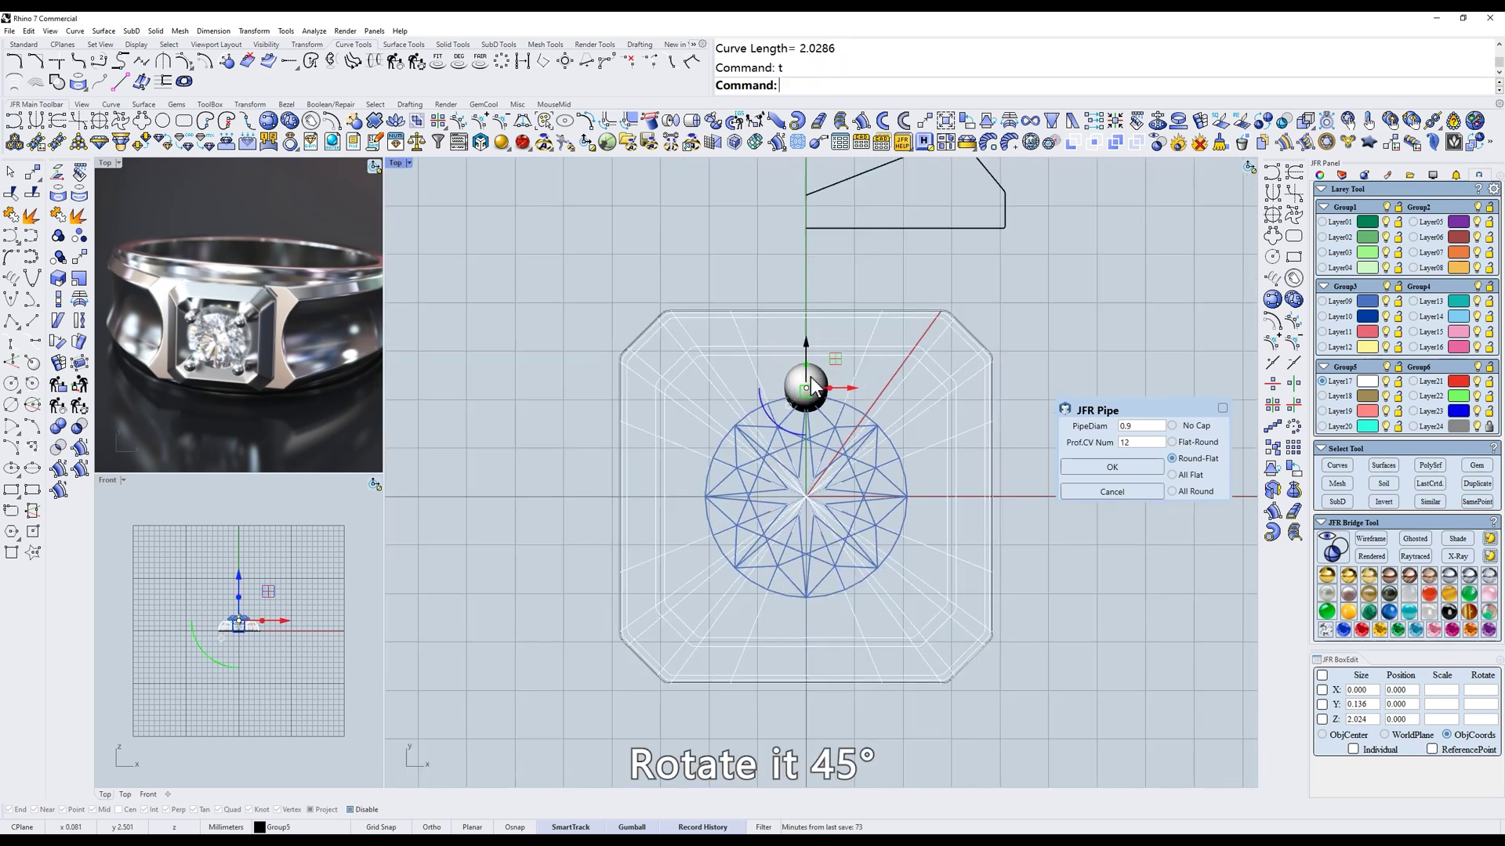
text(xZ)
key(Return)
text(W0,0,0)
key(Return)
click(806, 256)
click(1003, 290)
scroll(920, 378, up, 3)
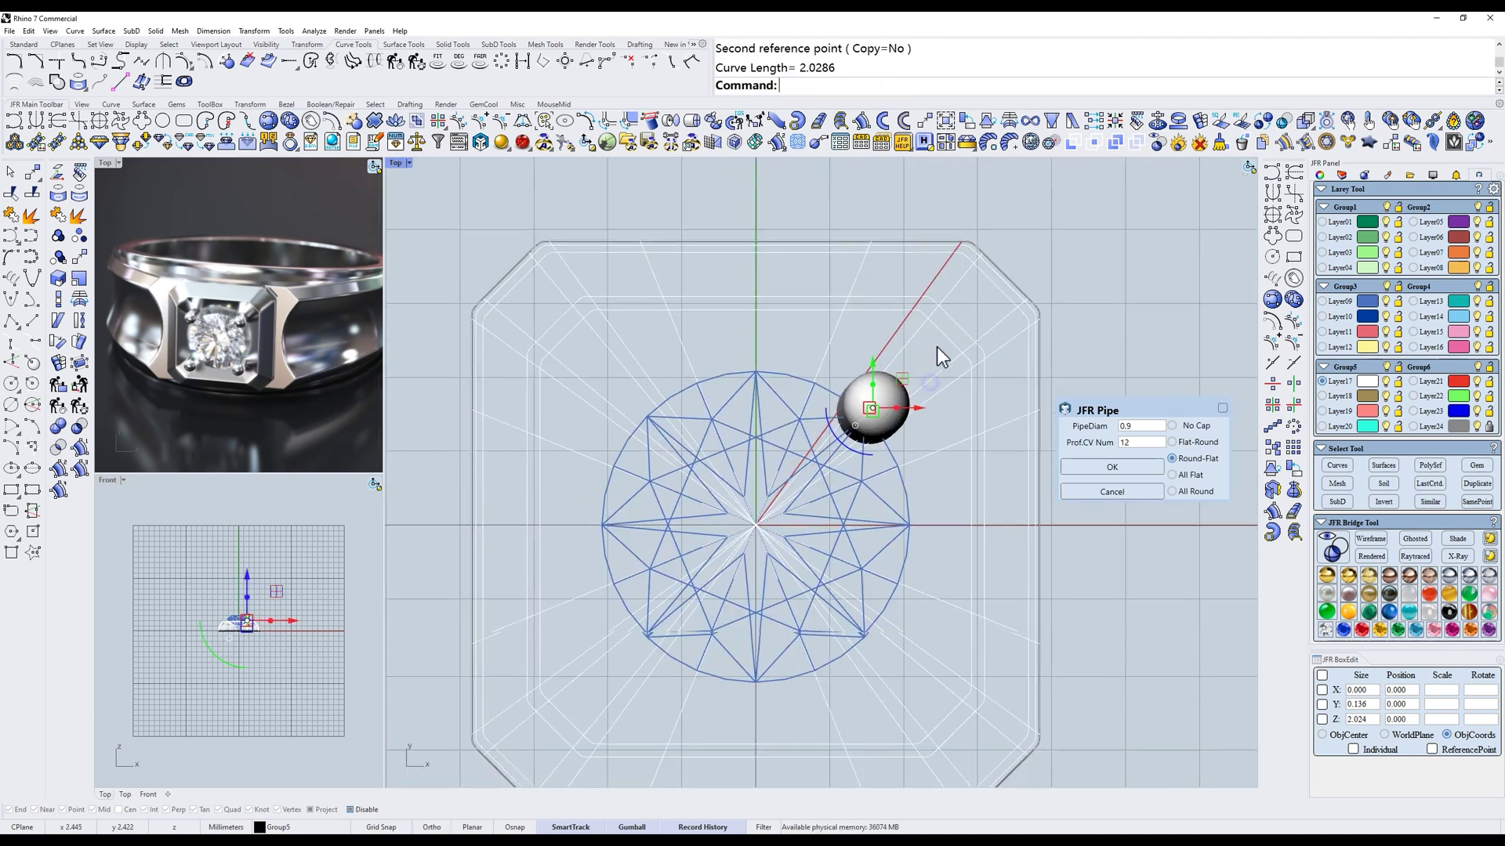
- Fine-tune the prong's position against the gem's girdle in shaded display and generate the pipe
text(S)
key(Return)
scroll(886, 386, up, 5)
text(m)
key(Return)
click(902, 471)
click(921, 457)
key(Return)
click(945, 451)
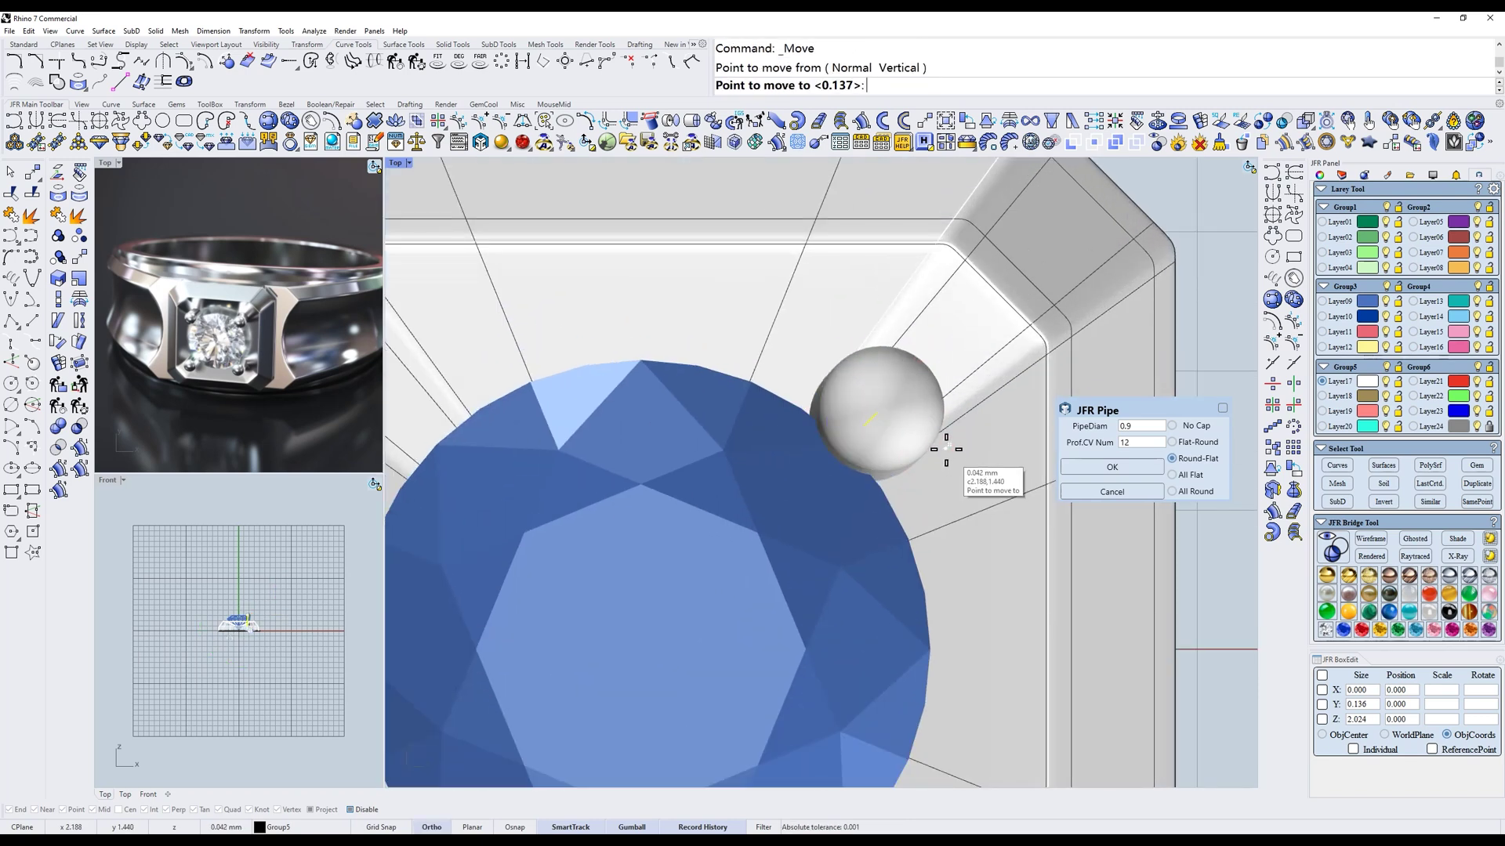
click(947, 453)
scroll(933, 427, down, 6)
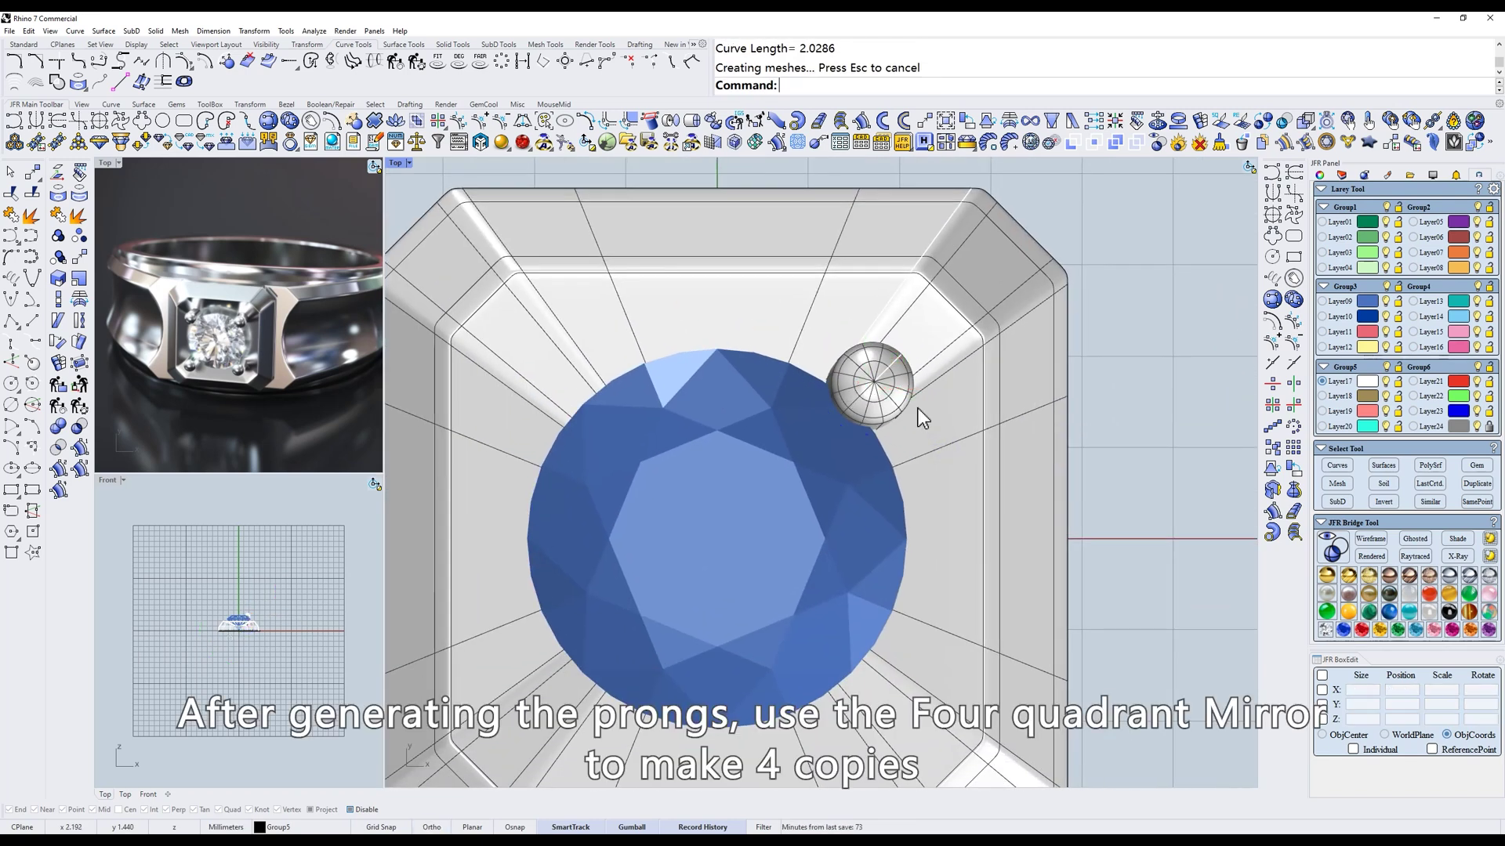
- Copy the prong around the gem with the Four Quadrant Mirror to get four prongs
right_drag(968, 420, 1051, 409)
click(981, 386)
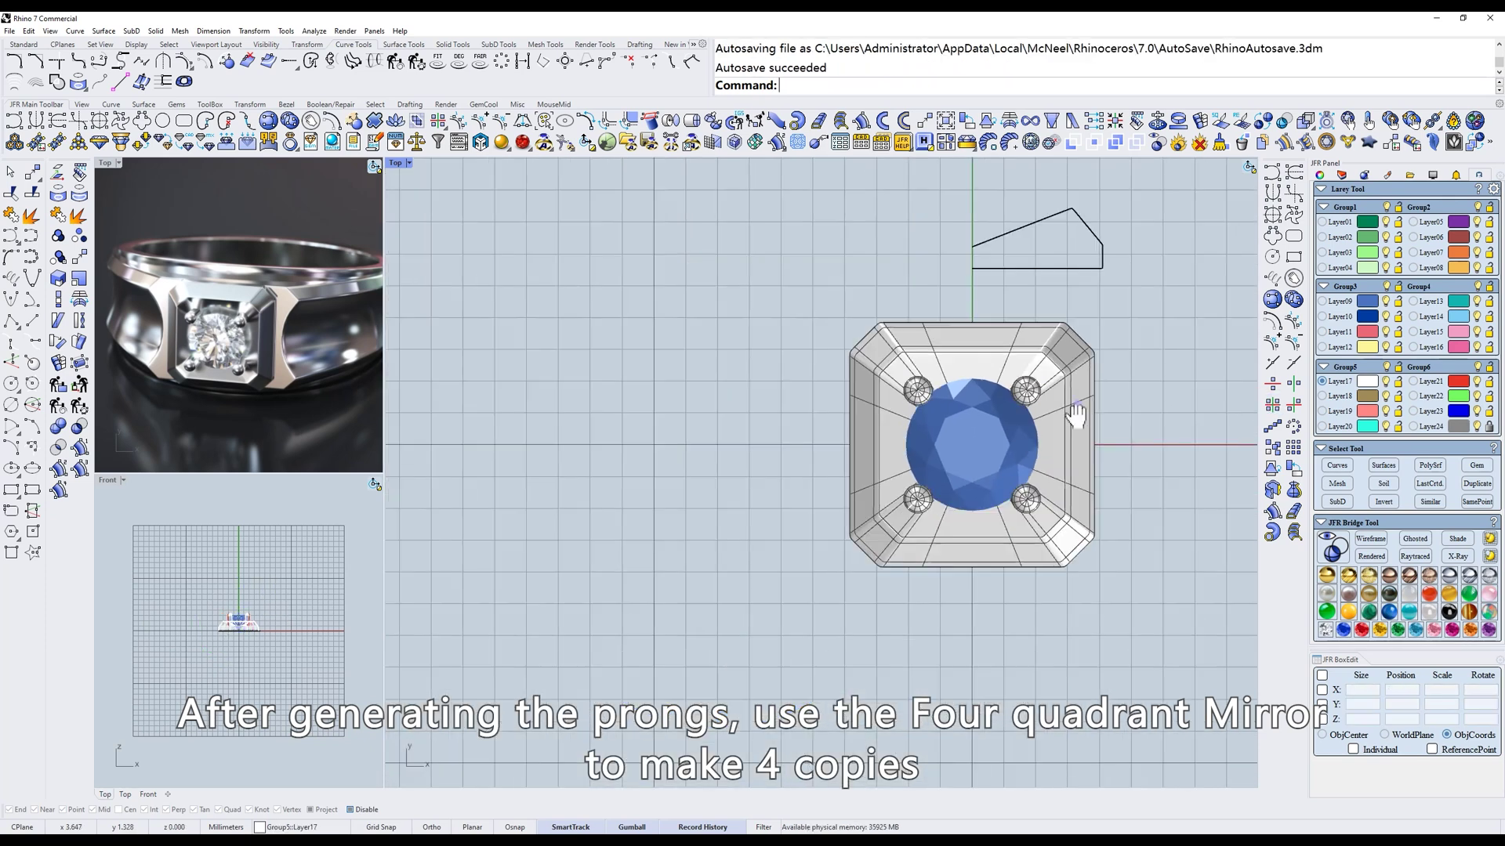
text(D)
key(Return)
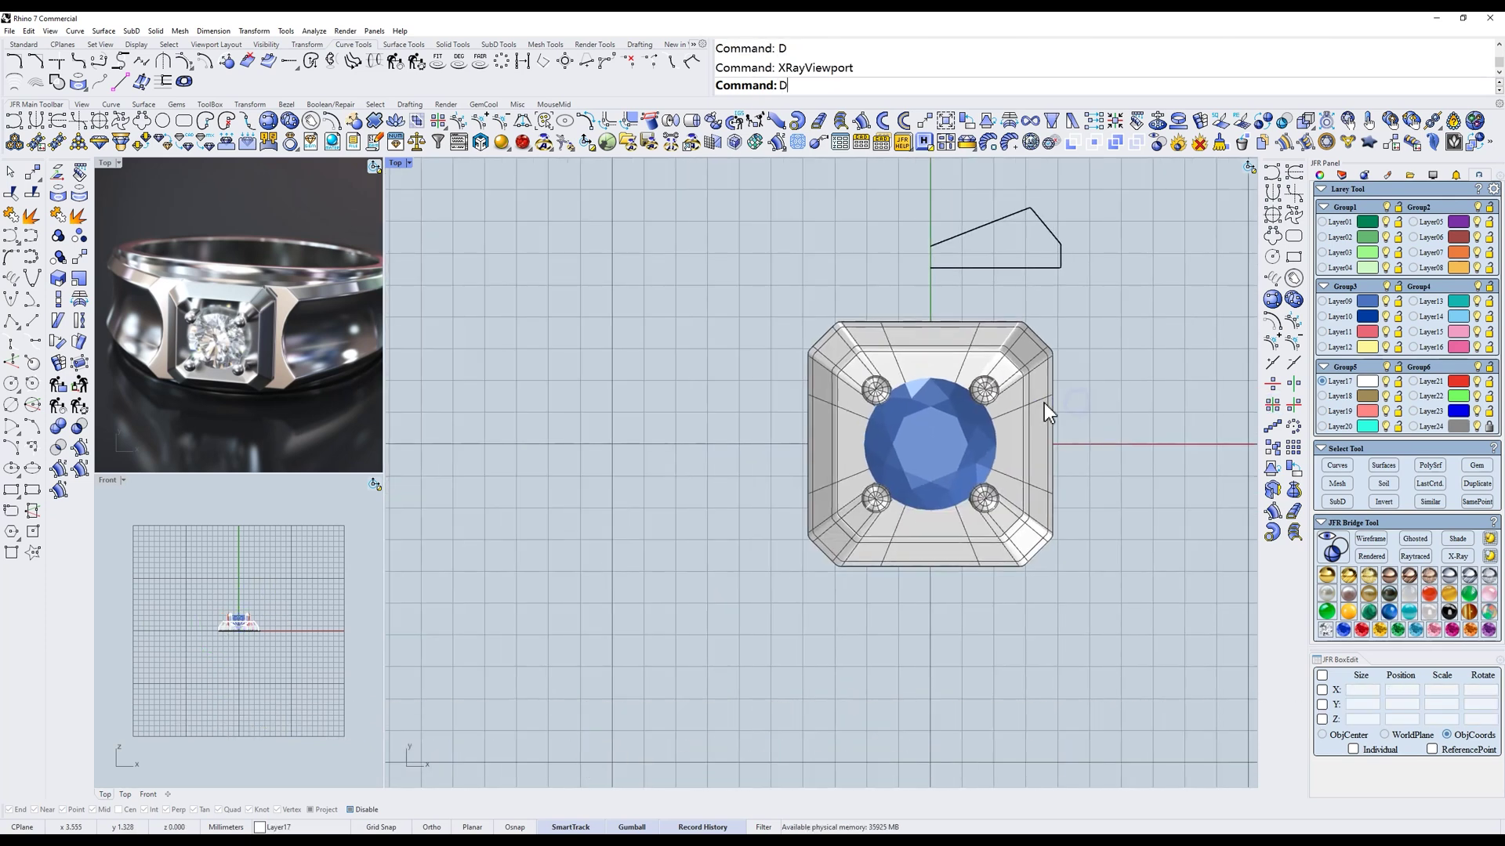
- Make a small upward correction to the setting geometry in the Front view
click(1040, 407)
text(f)
key(Return)
key(w)
key(Return)
scroll(911, 439, up, 6)
text(z)
key(Return)
drag(639, 508, 1147, 552)
scroll(901, 529, up, 8)
text(s)
key(Return)
drag(588, 531, 595, 530)
text(m)
key(Return)
click(651, 514)
click(652, 504)
scroll(652, 505, down, 10)
scroll(844, 517, up, 1)
key(Escape)
key(Escape)
- Select the gem, prongs and setting together and raise them about 10 mm above the origin in the Front view
right_drag(966, 553, 1009, 496)
scroll(1027, 462, down, 3)
text(w)
key(Return)
key(ctrl+a)
scroll(909, 497, up, 3)
text(s)
key(Return)
scroll(901, 501, down, 3)
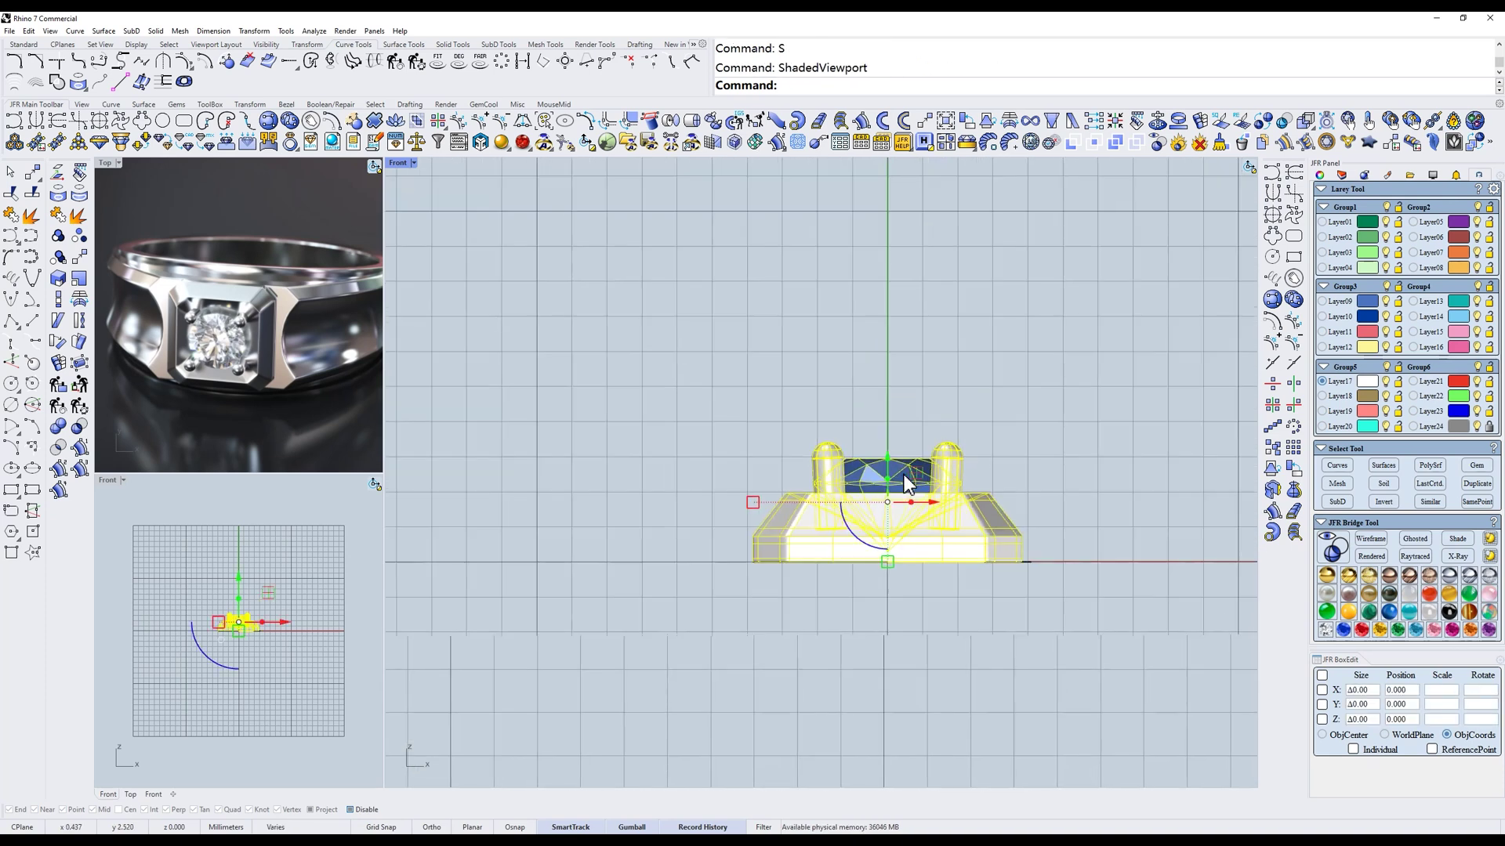
drag(840, 462, 832, 196)
key(Escape)
scroll(845, 392, down, 1)
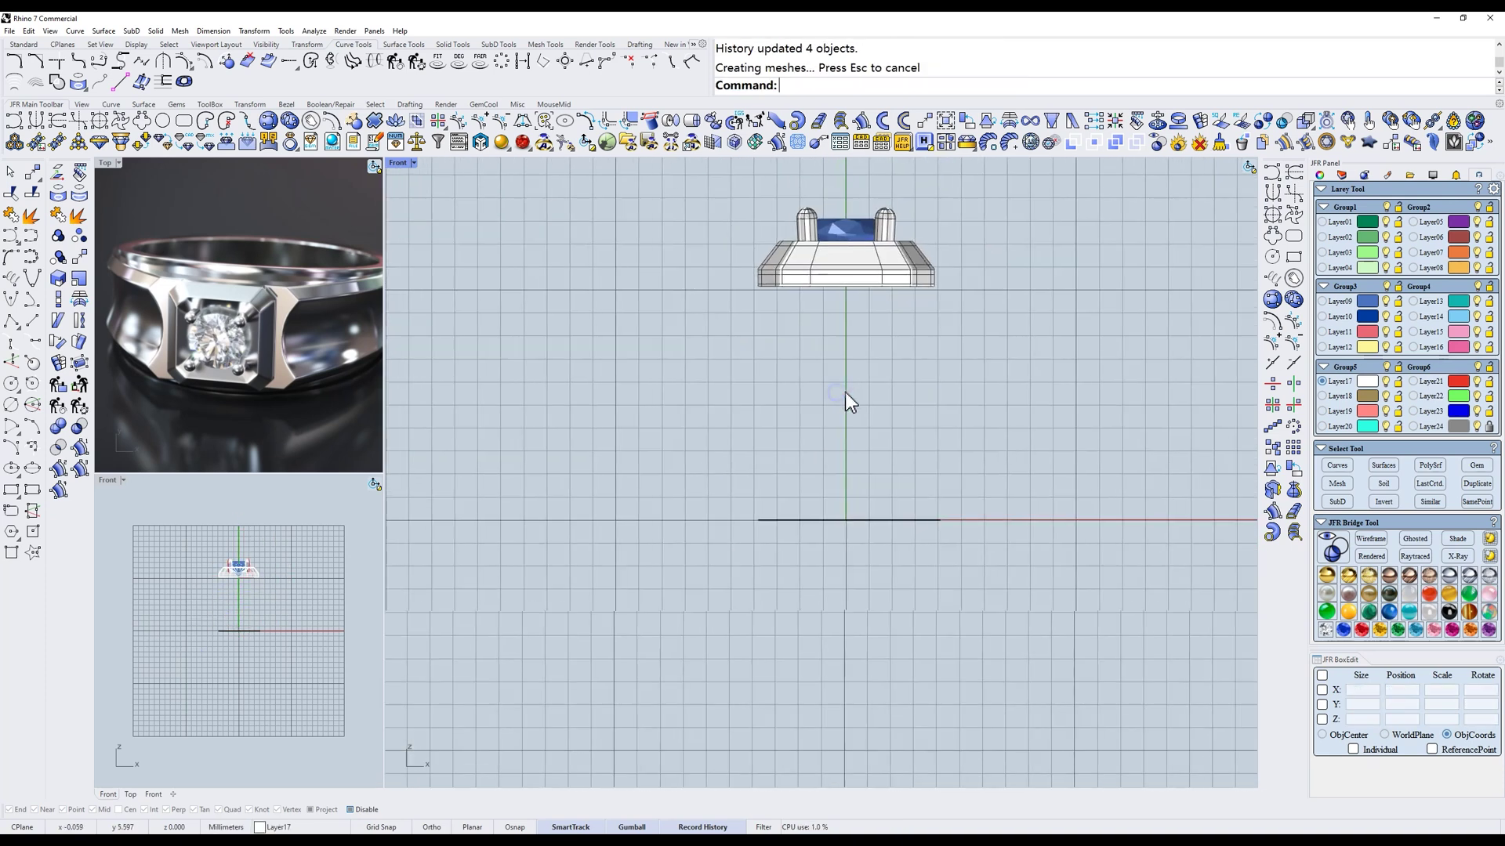
- Add a United States 9# ring size circle with 12 points and the start point at Right
click(327, 141)
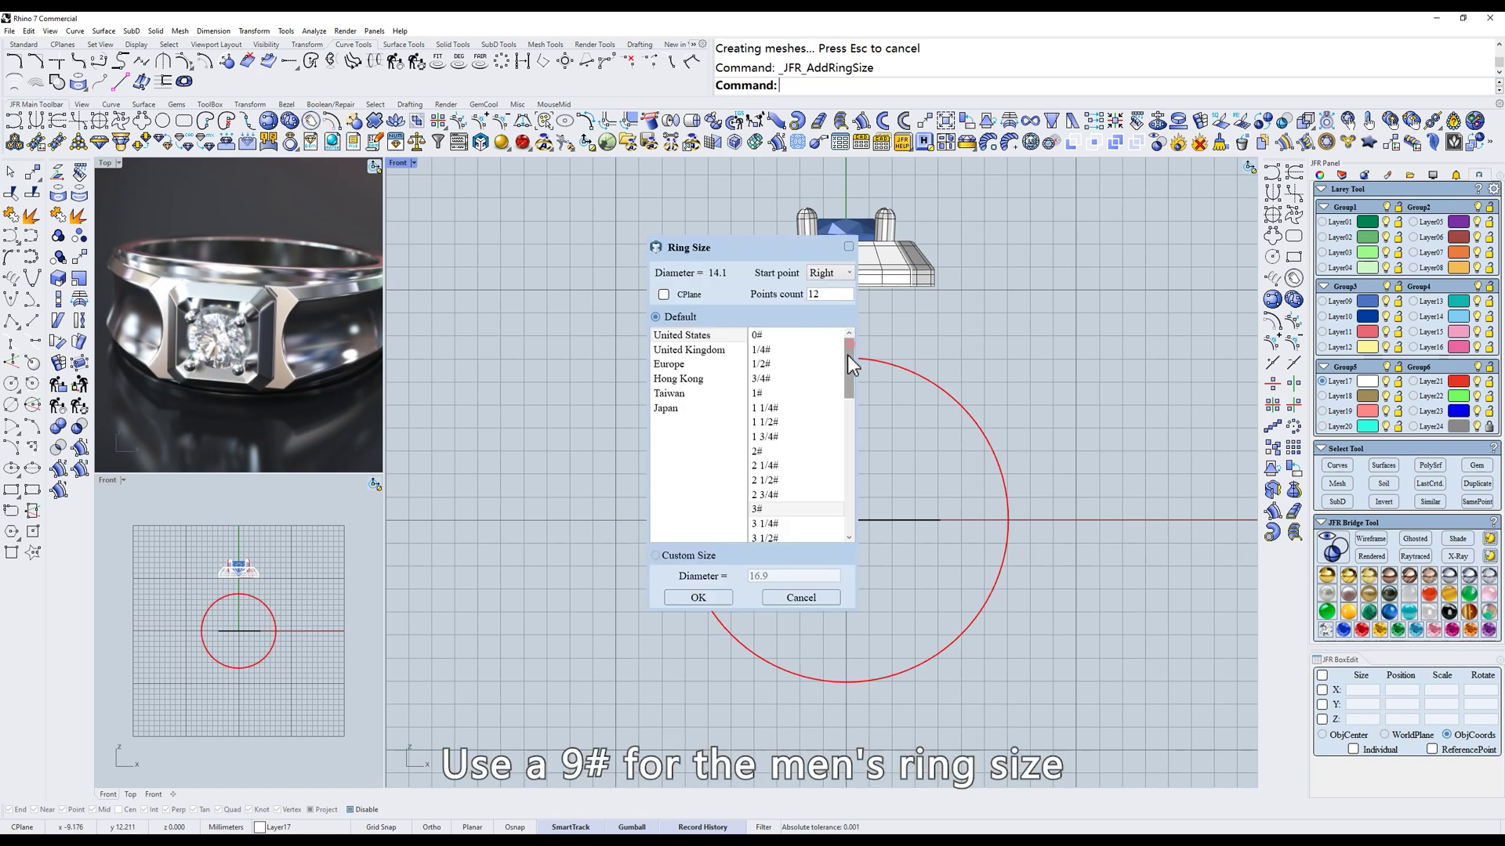
scroll(791, 455, down, 8)
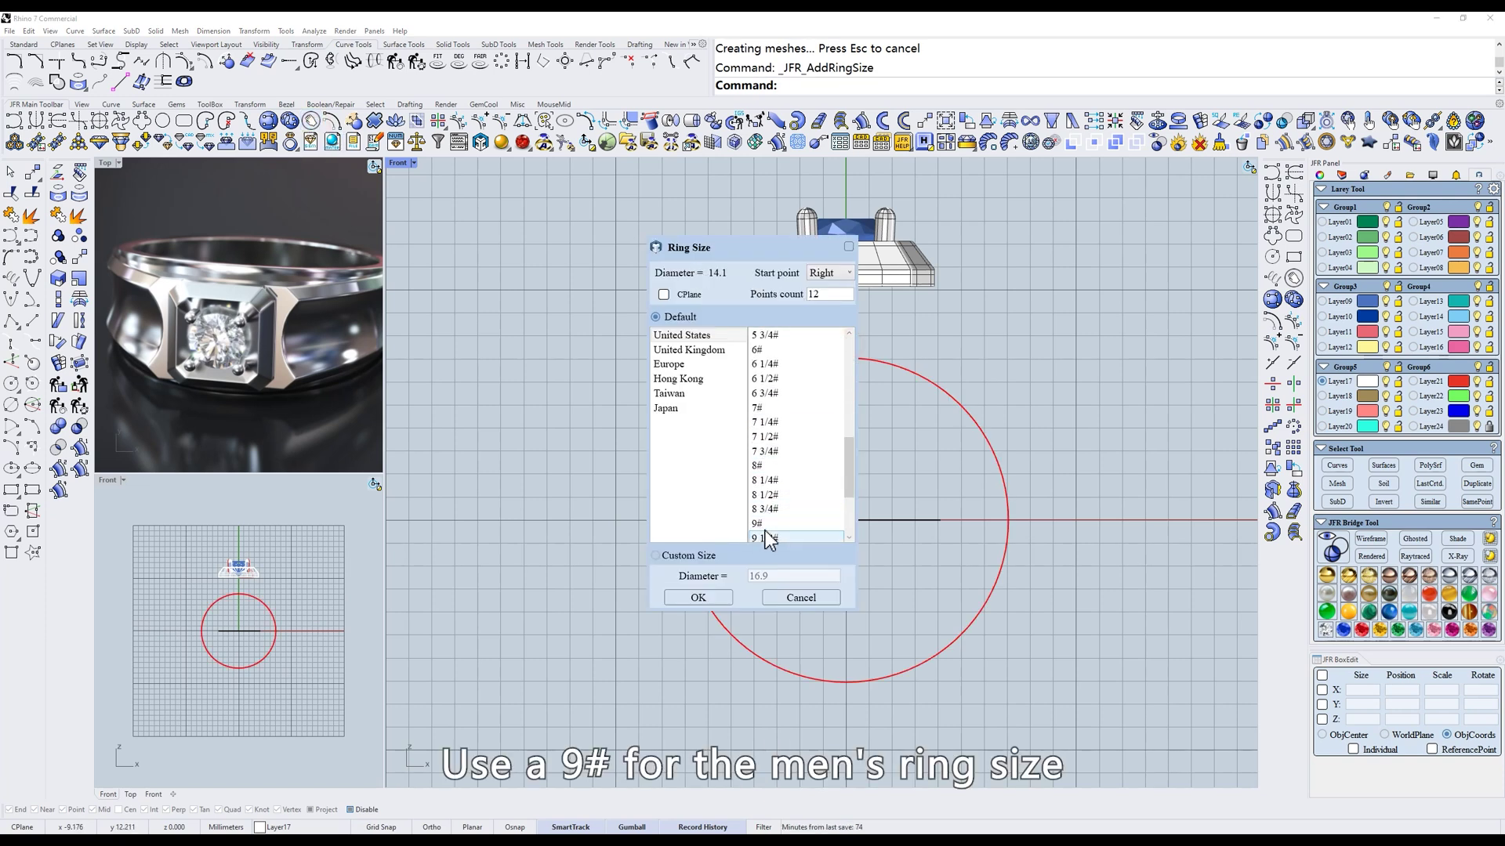
click(765, 528)
click(714, 598)
- Raise the gem, prongs and setting together by about 0.81 mm above the ring size circle in the Front view
right_drag(932, 304, 942, 444)
scroll(945, 453, up, 2)
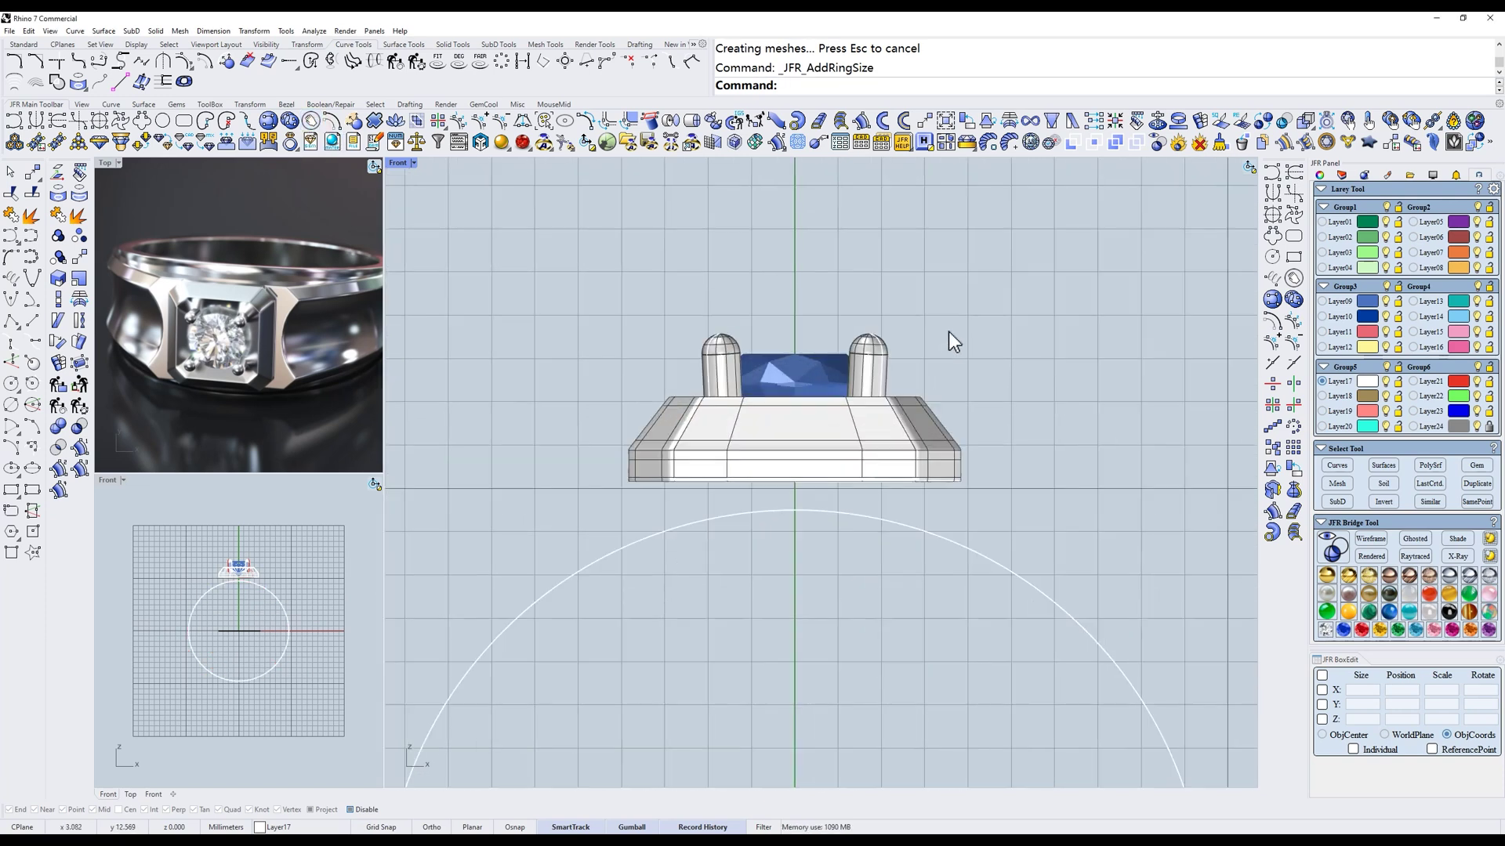
drag(951, 339, 563, 461)
scroll(932, 627, up, 2)
text(x)
key(Return)
click(931, 627)
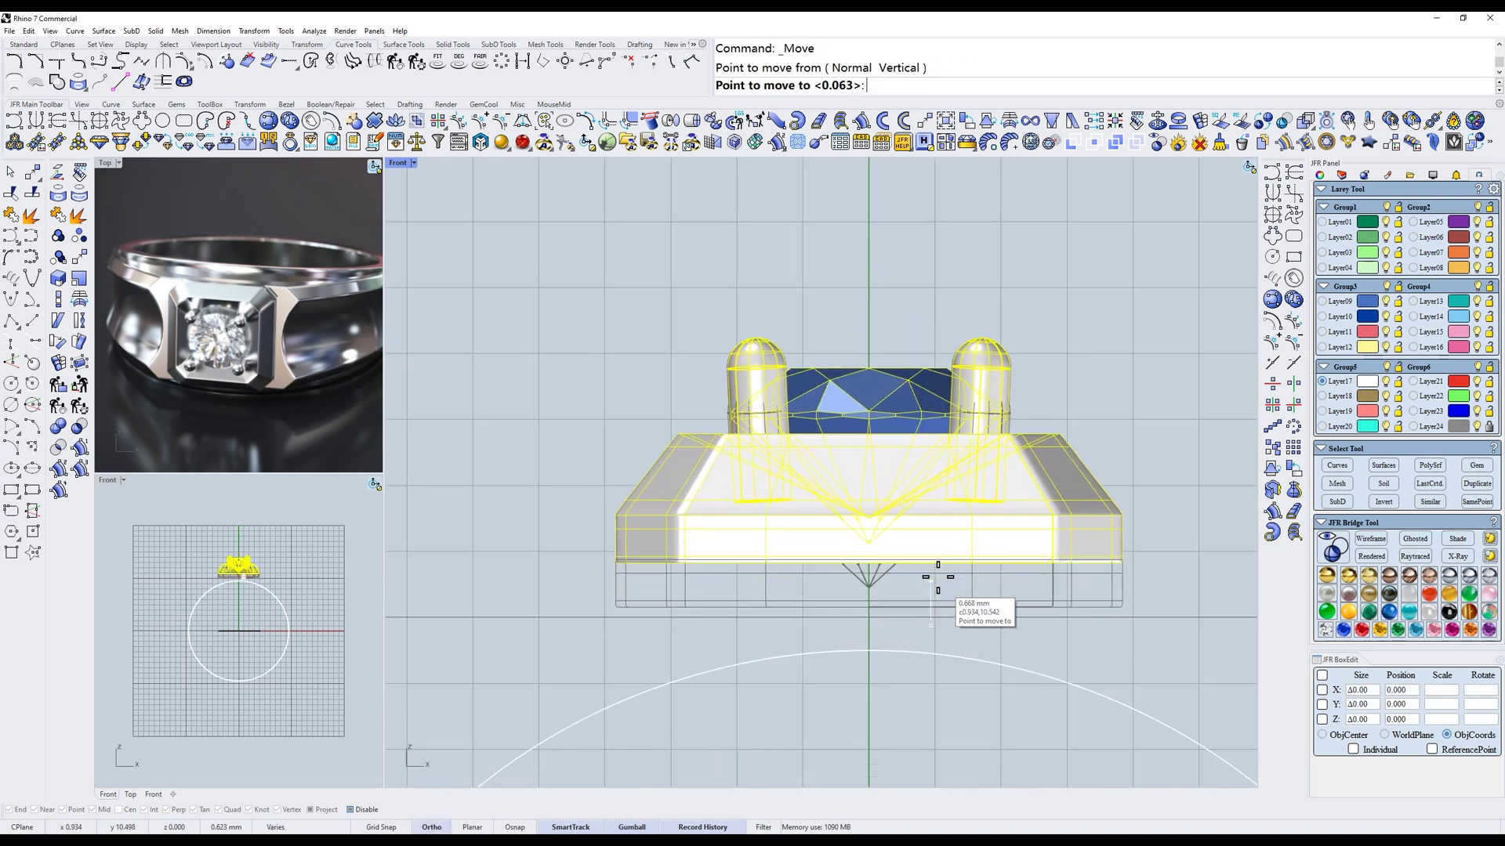
click(938, 573)
click(938, 573)
- Display the control points of the prongs in the Right view
scroll(938, 573, down, 4)
right_drag(940, 568, 893, 379)
text(r)
key(Return)
scroll(895, 301, up, 6)
right_drag(896, 298, 873, 575)
text(w)
key(Return)
drag(602, 468, 595, 477)
text(z)
key(Return)
- Lower the control points of the prong tips by about 0.14 mm
drag(552, 362, 1010, 489)
scroll(937, 455, up, 6)
key(m)
click(953, 445)
click(954, 466)
key(Escape)
scroll(1005, 474, down, 3)
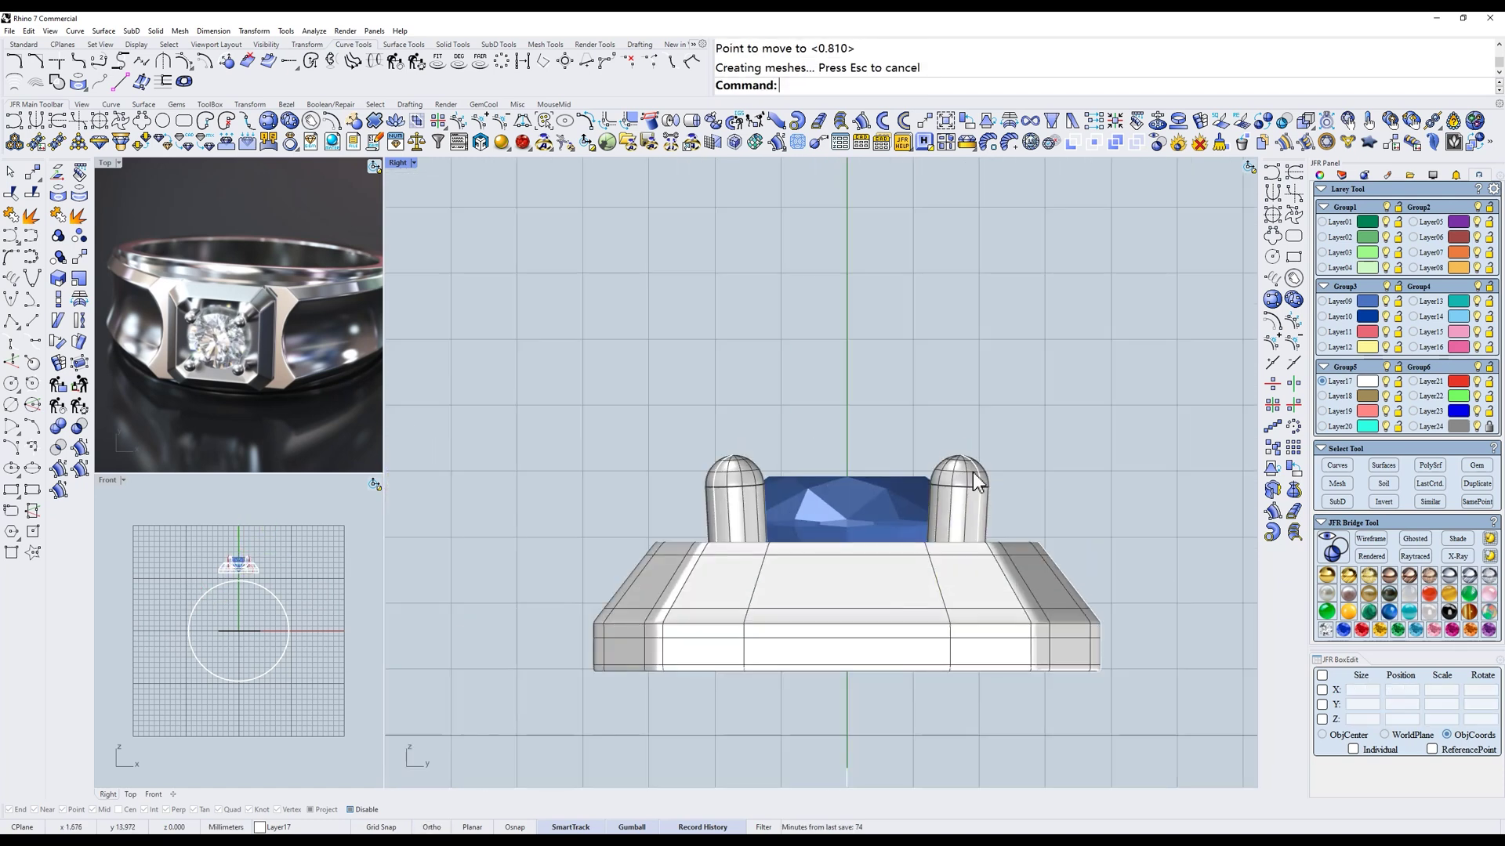
- Copy the ring size circle in place as a reference curve on Layer19 and lock that layer
key(Return)
scroll(1039, 464, down, 6)
right_drag(982, 578, 913, 330)
scroll(971, 527, down, 4)
right_drag(967, 508, 931, 398)
drag(1097, 381, 967, 455)
right_drag(967, 455, 951, 450)
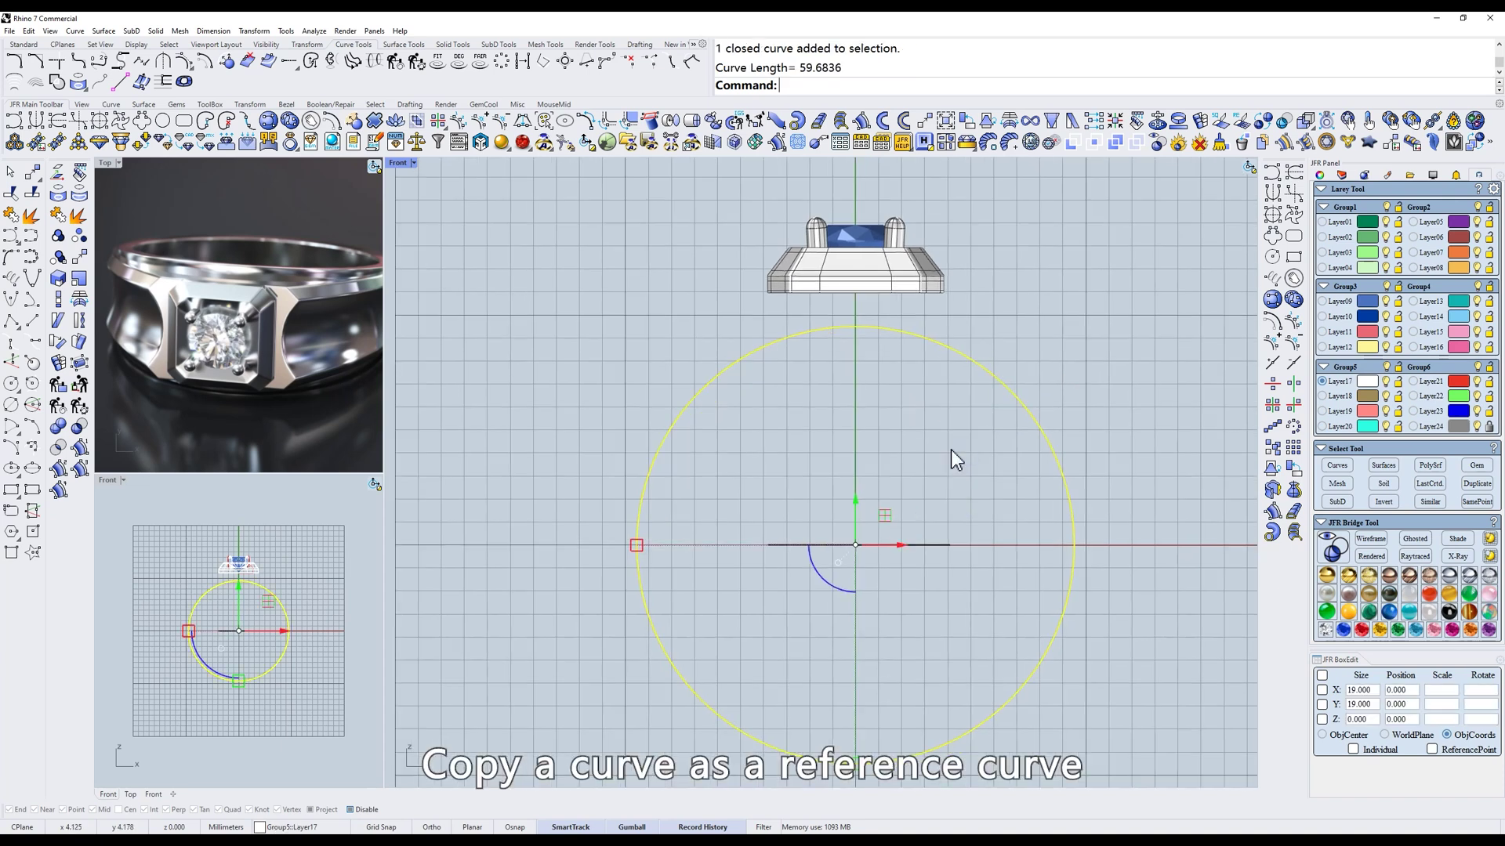
click(1279, 453)
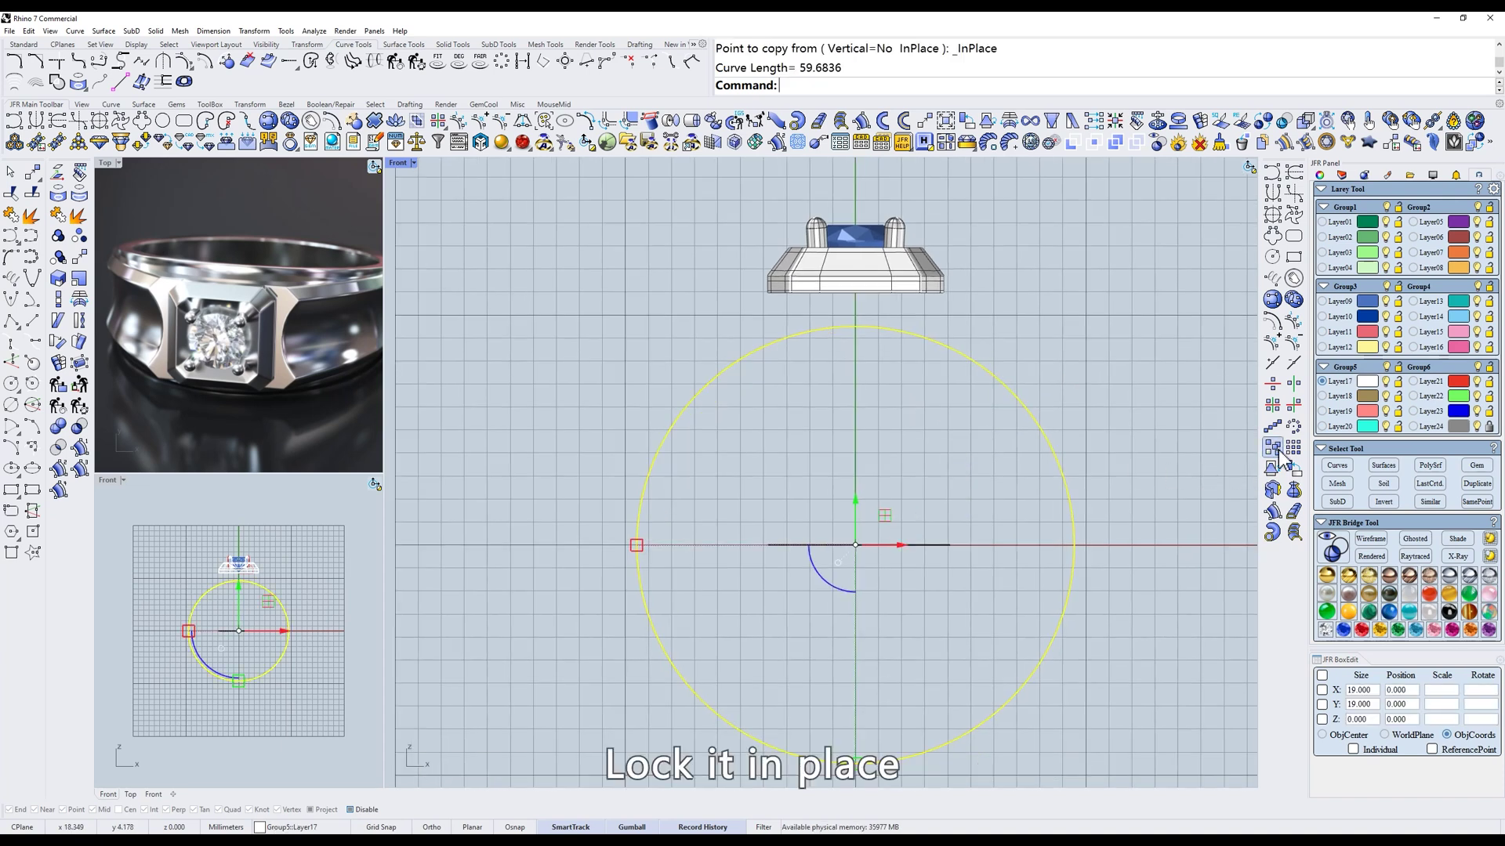
click(1399, 411)
- Draw a vertical line about 11.2 mm long from the origin down past the bottom of the ring circle
right_drag(957, 479, 931, 420)
text(l)
key(Return)
click(828, 487)
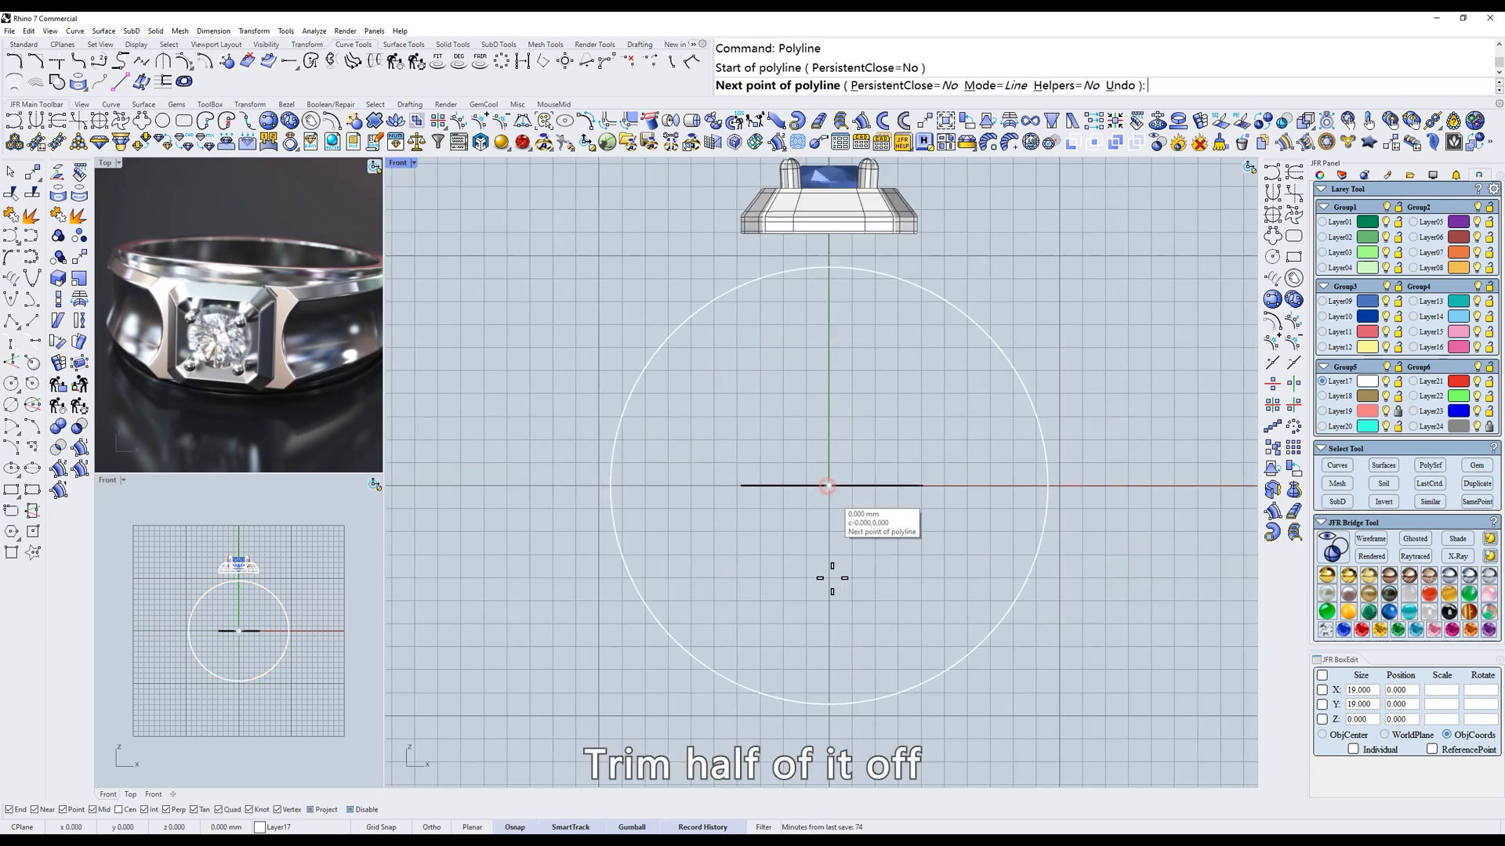
click(828, 743)
key(Return)
- Trim off the left half of the unlocked ring circle with the vertical line, and delete the line
text(q)
key(Return)
drag(681, 540, 619, 582)
key(Return)
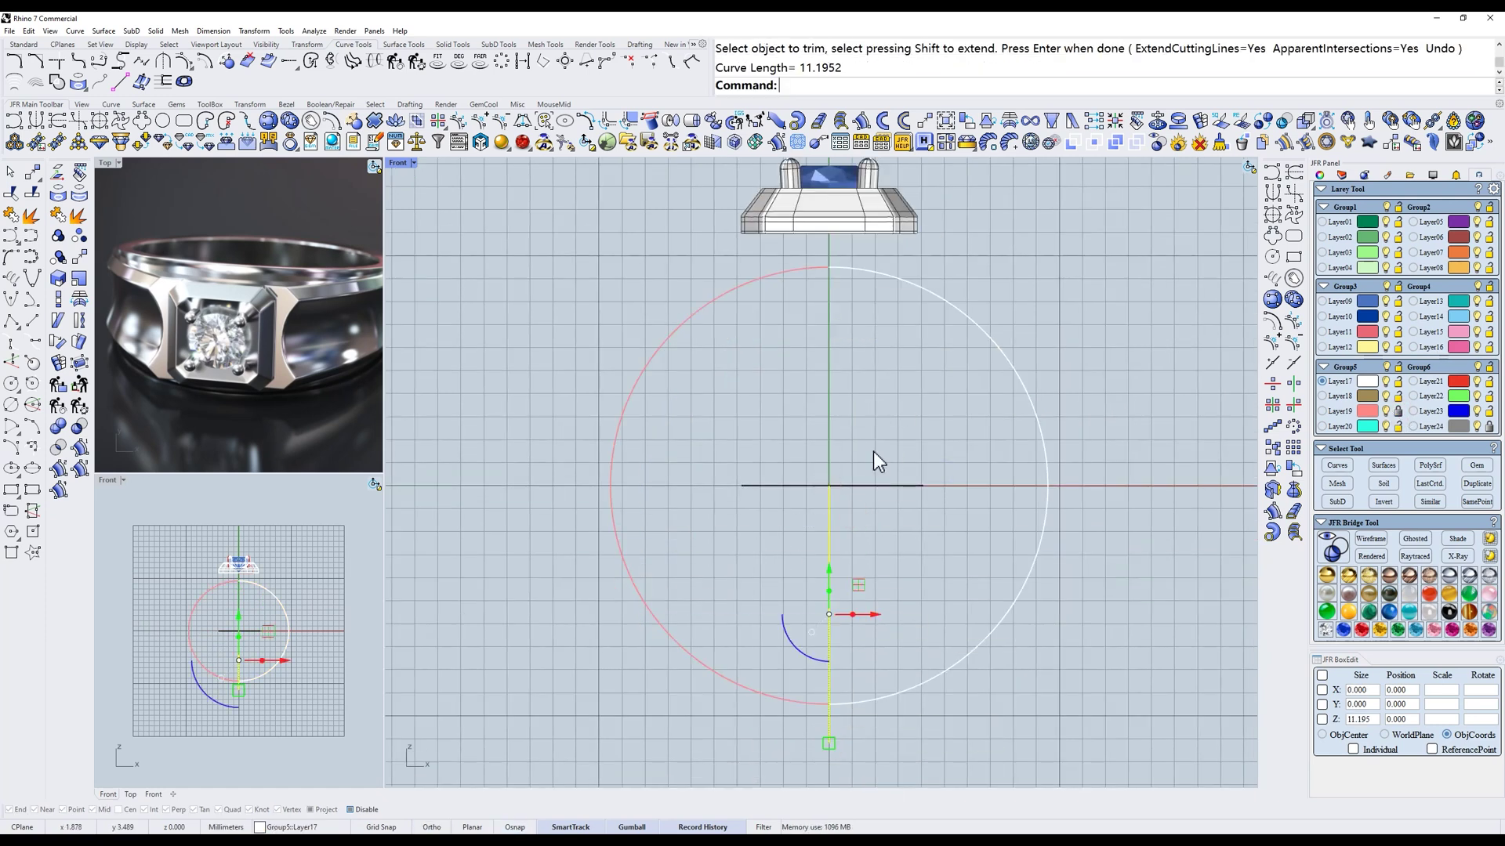
key(Delete)
- Offset the remaining right half-circle outward by 1.8 mm on one side only
right_drag(884, 429, 868, 457)
drag(1061, 340, 959, 401)
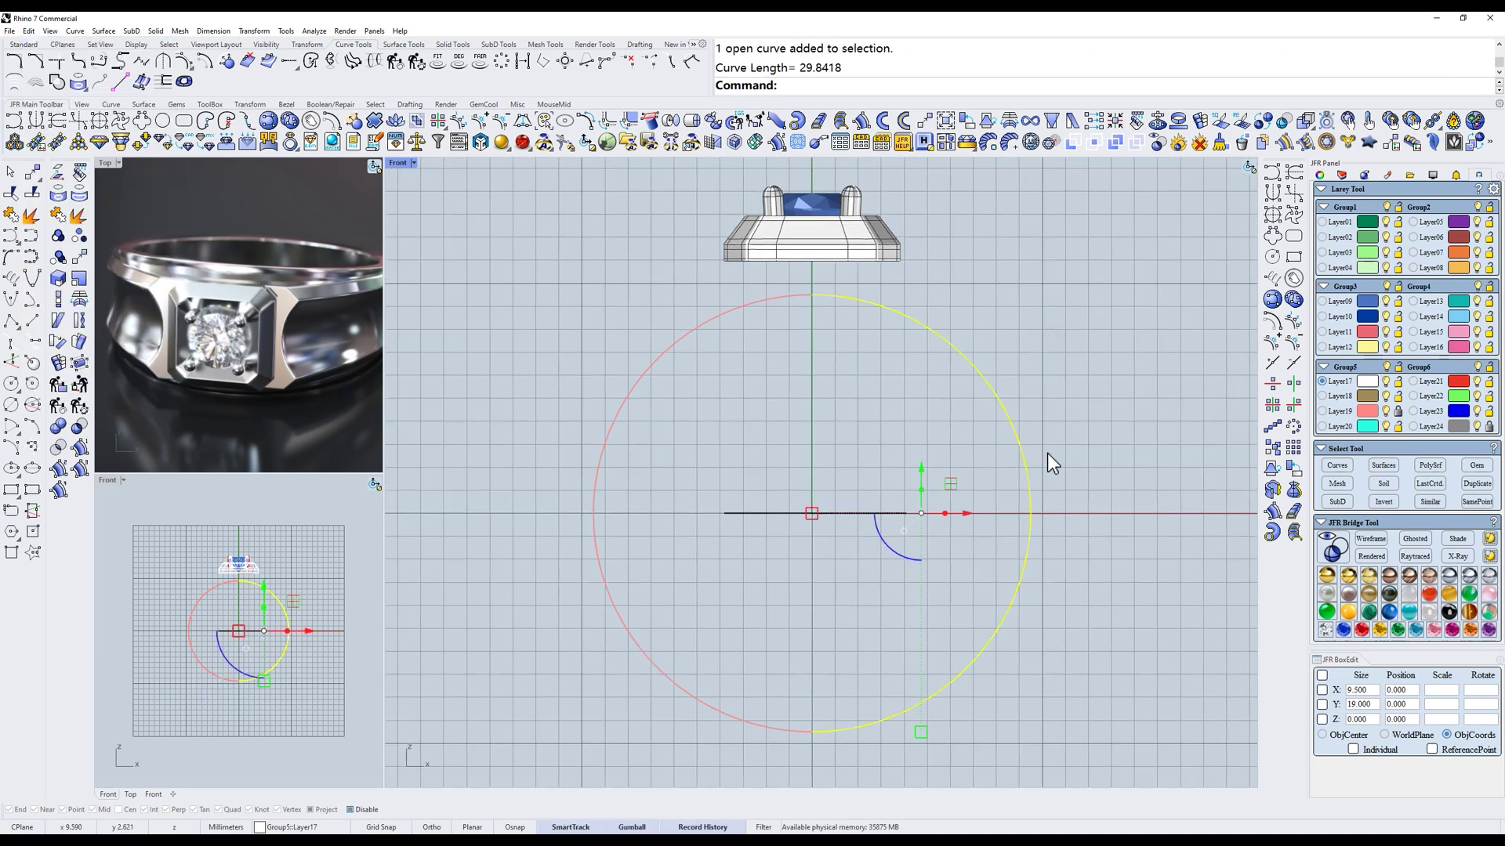
click(330, 123)
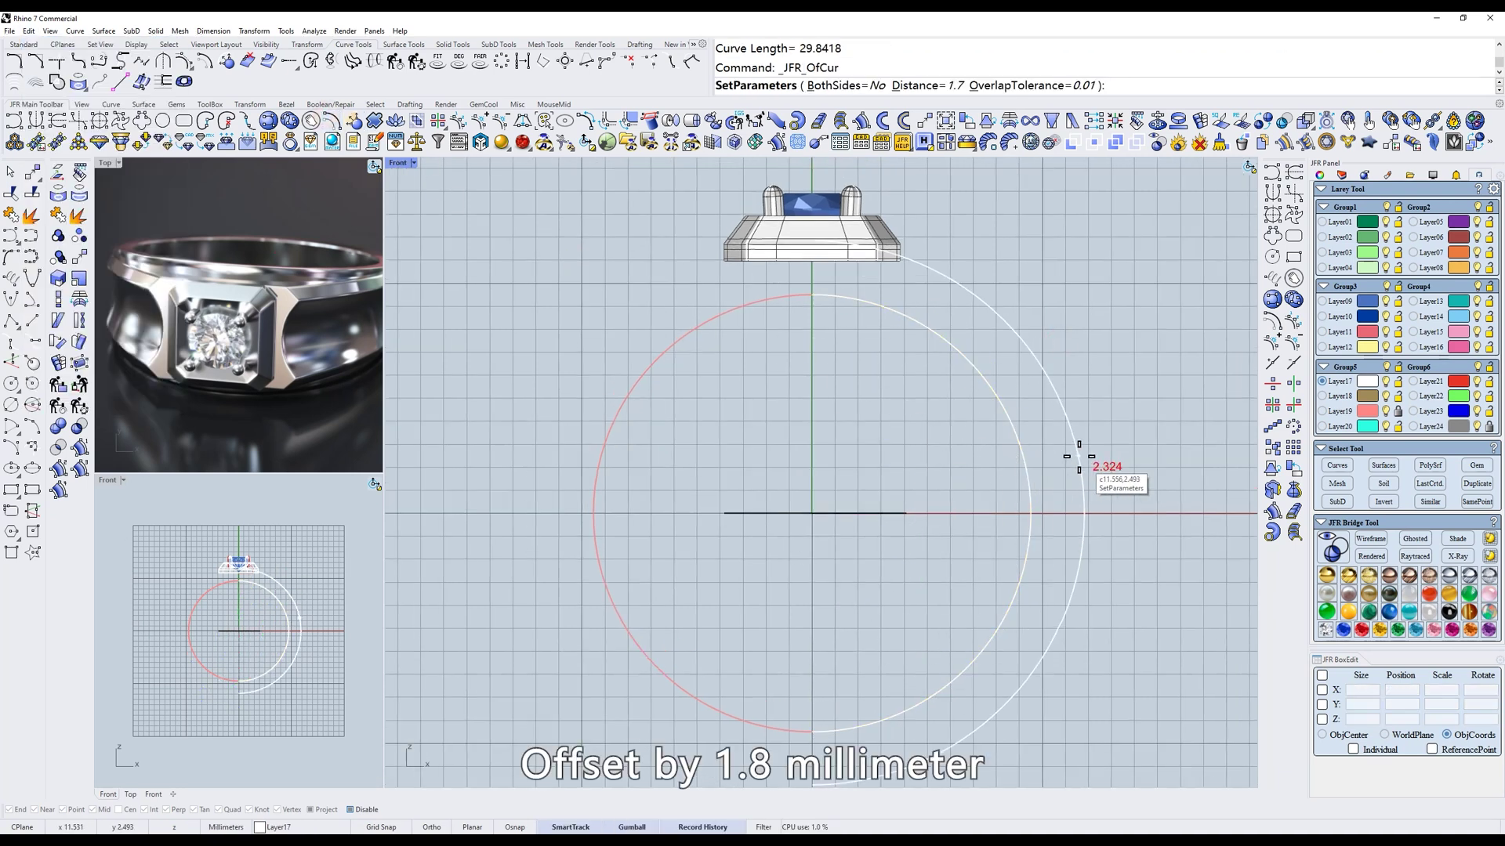
text(1.8)
key(Return)
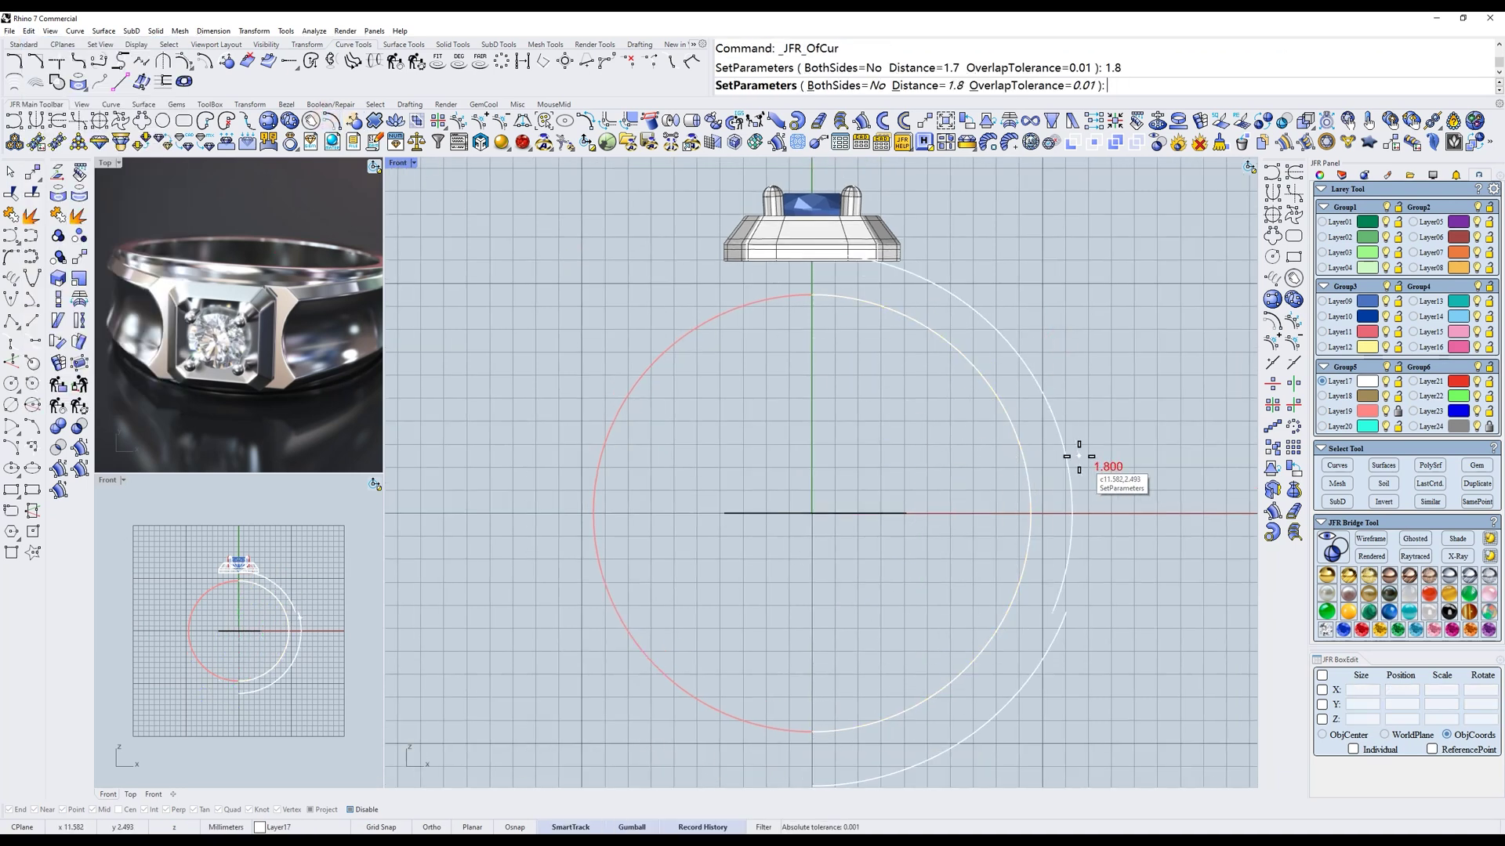
key(Return)
- Move the outer offset curve up 0.4 mm to give the shank a thickness gradient
drag(1083, 457, 1049, 475)
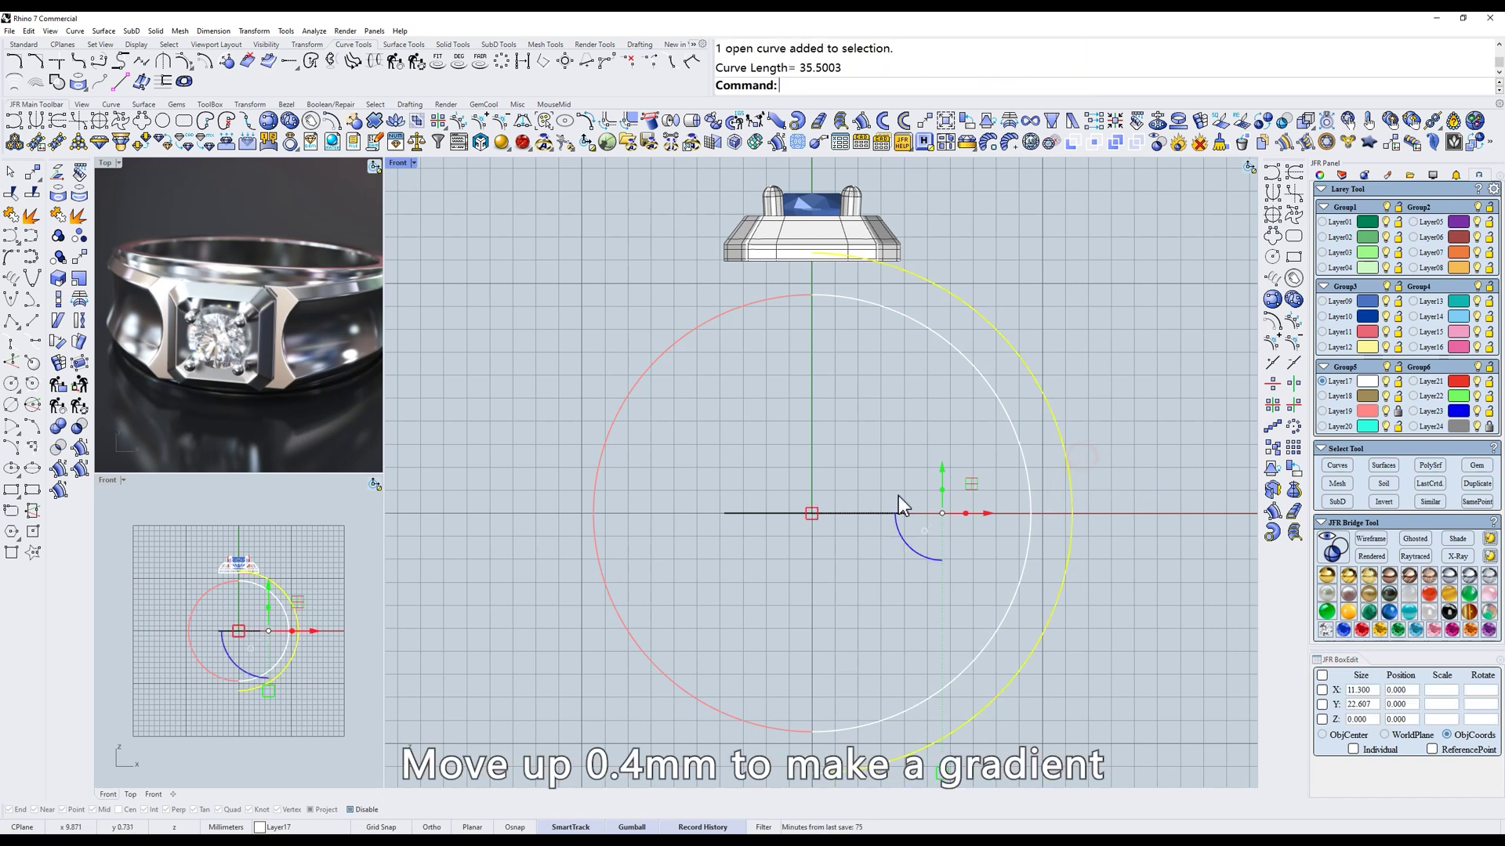
click(947, 470)
text(0.4)
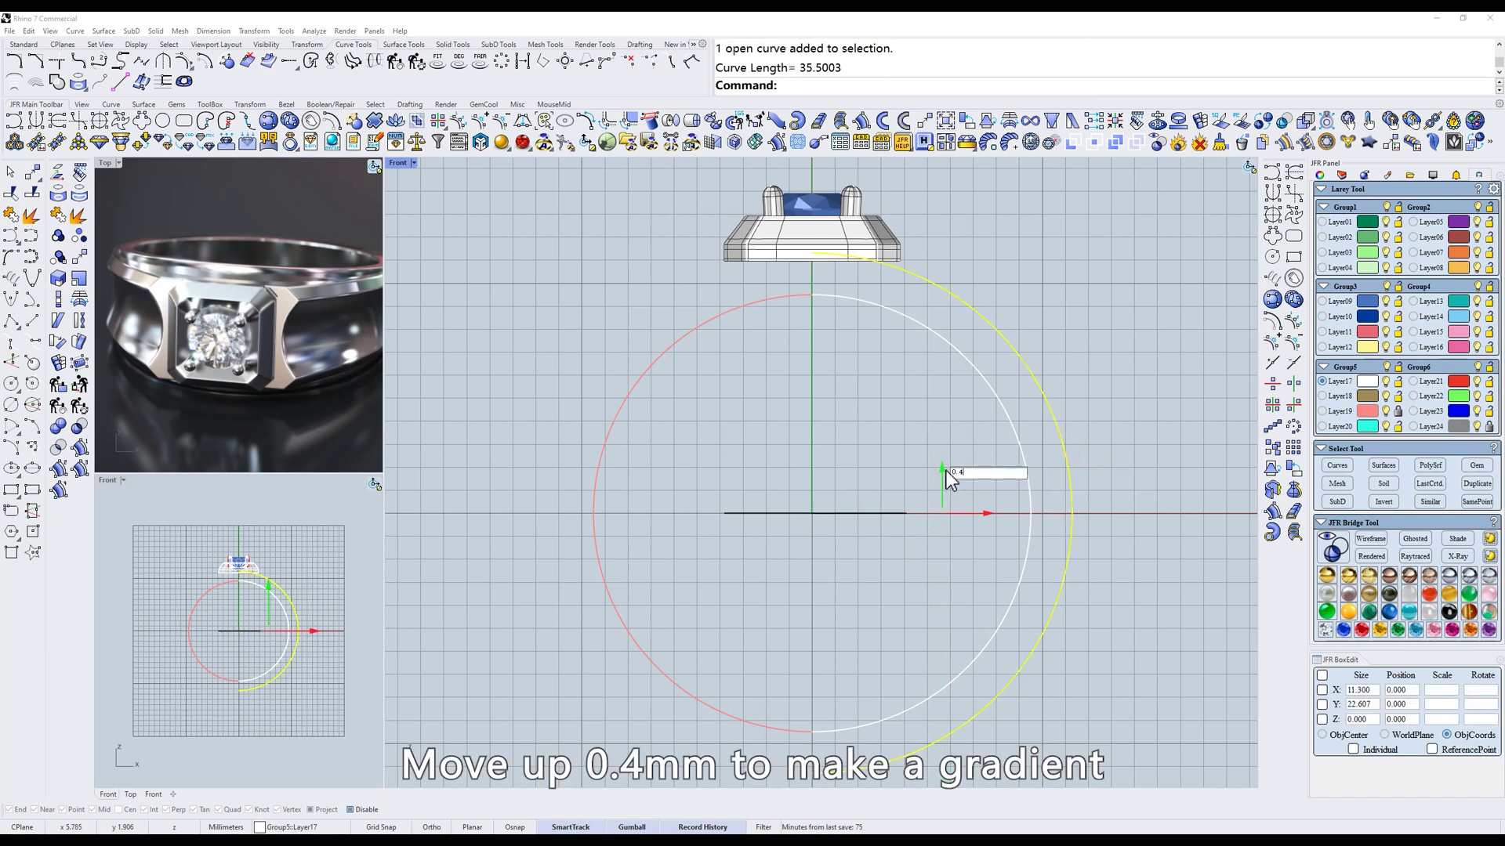
key(Return)
- Raise the gem, prongs and setting so the setting's base rests on the top of the outer curve
scroll(981, 382, up, 5)
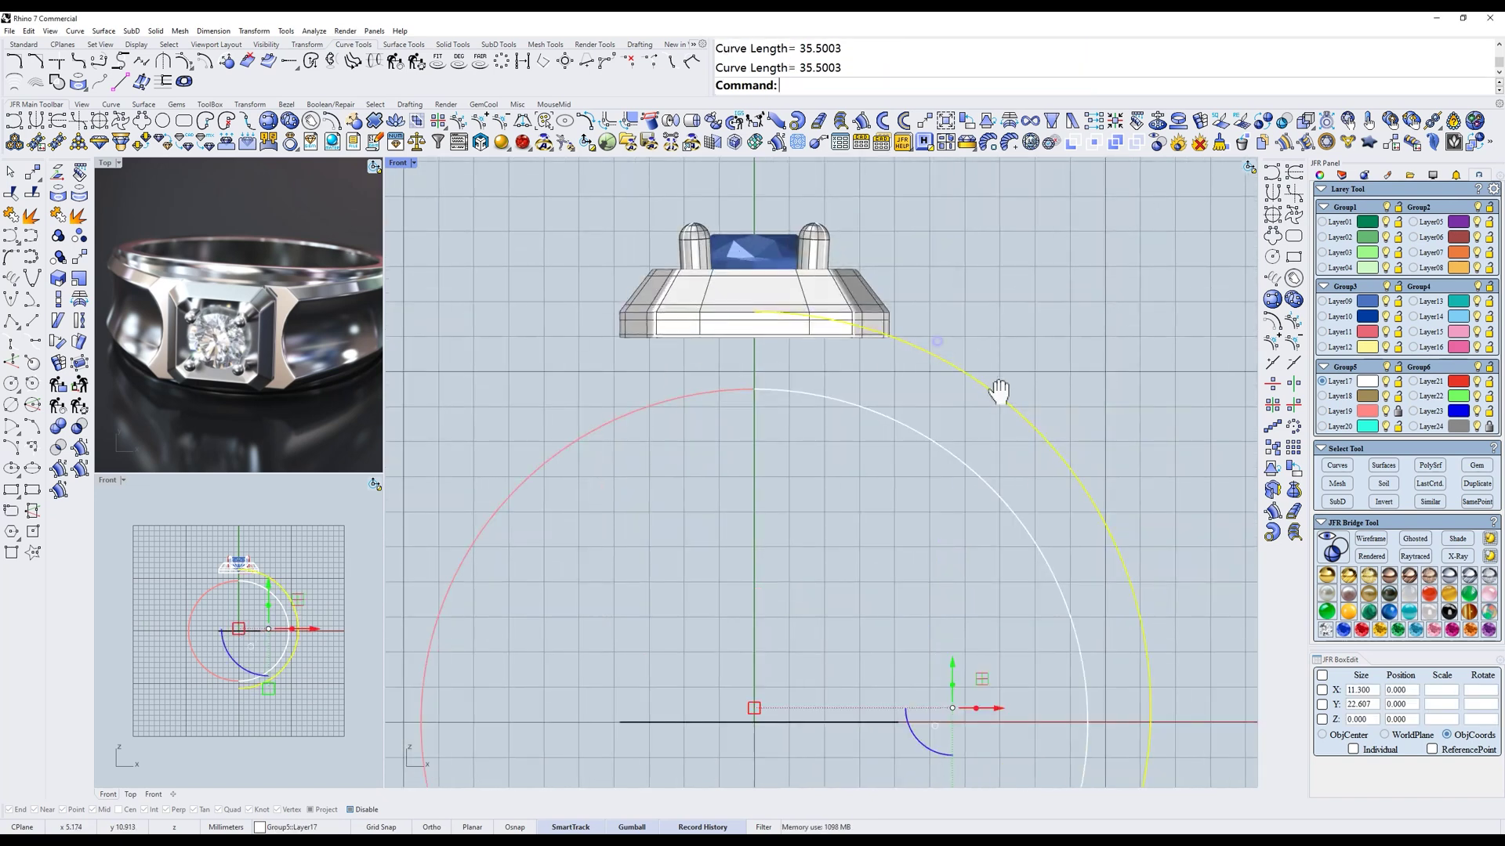
click(957, 283)
drag(609, 230, 1070, 404)
text(v)
key(space)
click(1046, 396)
shift+click(1046, 374)
key(Escape)
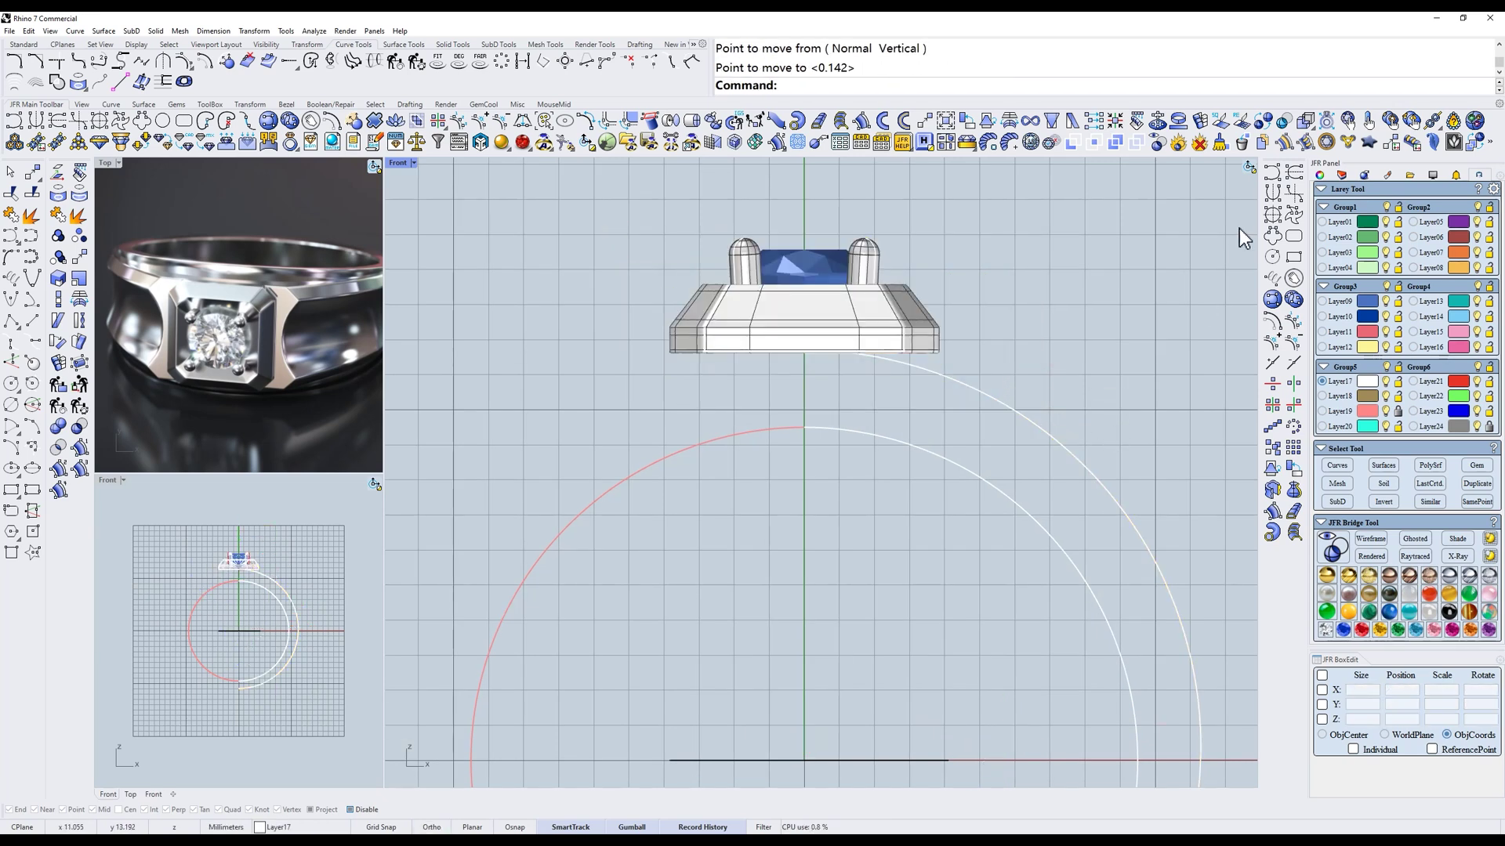
- Edit the outer curve by pulling control point 6 out level with the setting's base and doubling it into a corner
right_click(1271, 180)
click(894, 362)
scroll(893, 362, up, 1)
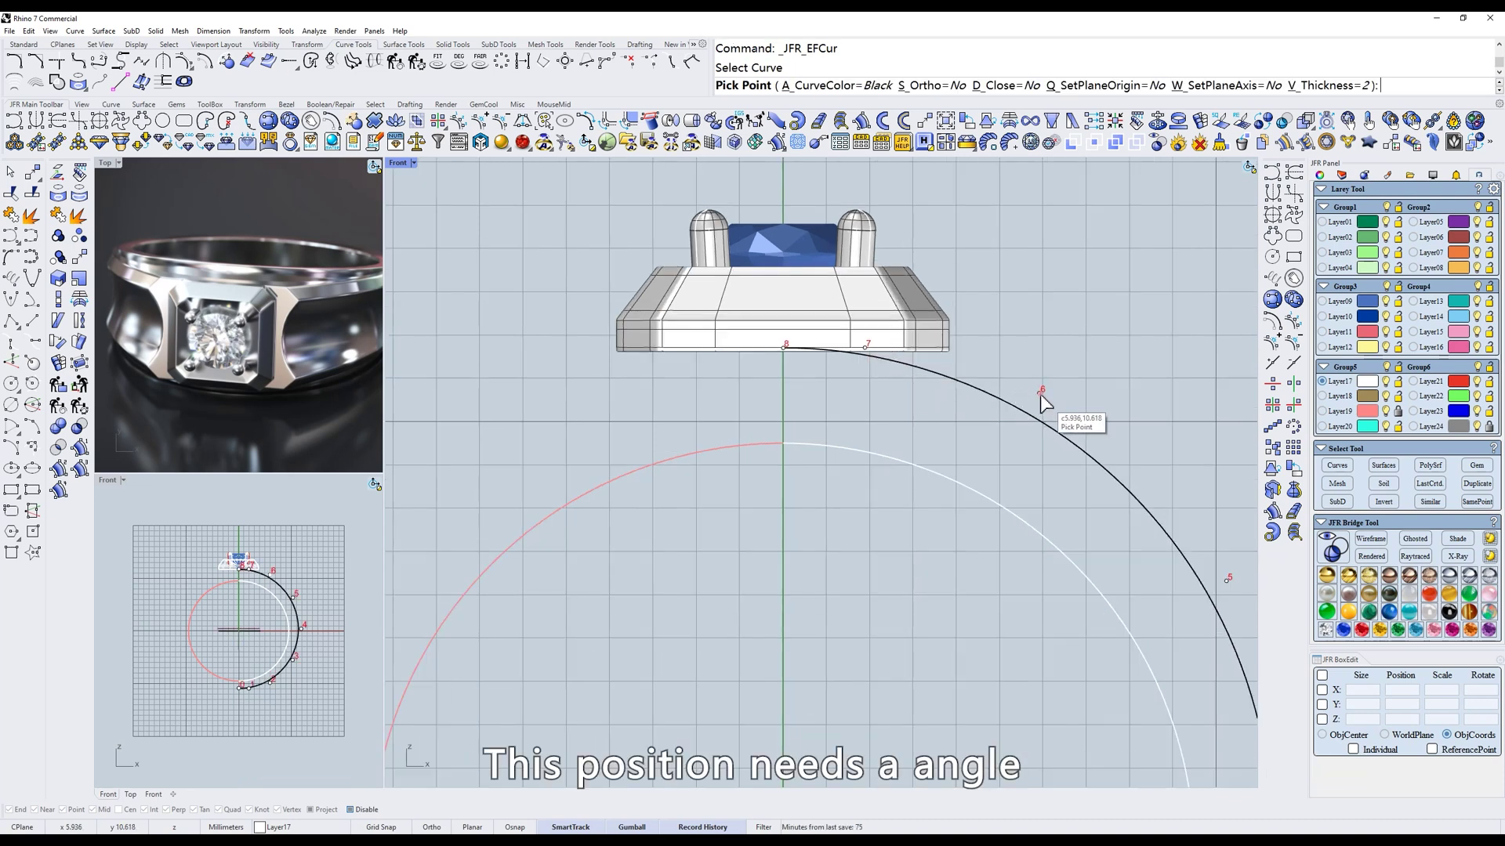
click(1074, 345)
click(1074, 346)
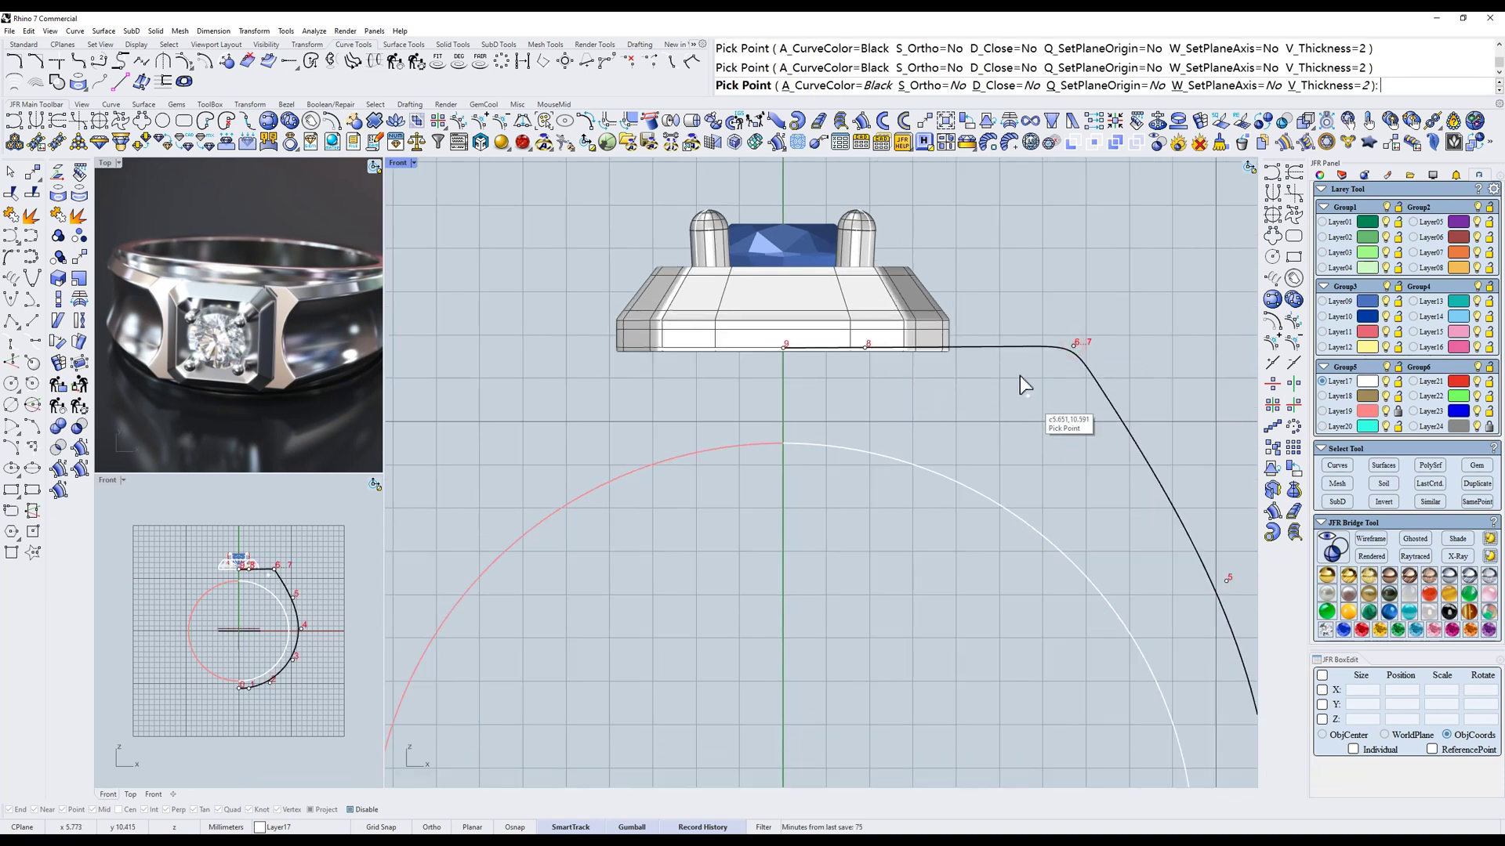
- Add control points along the outer curve's top with ortho to sharpen the corner and flatten the stretch beneath the setting
text(s)
key(Return)
click(1040, 347)
text(s)
key(Return)
right_drag(1074, 408, 940, 363)
scroll(874, 306, down, 2)
click(936, 342)
scroll(946, 355, up, 4)
right_click(984, 336)
- Shift the outer curve's corner and shoulder control points horizontally inward, closer to the side of the setting
key(F10)
text(v)
key(Return)
drag(854, 302, 1122, 545)
click(1010, 395)
shift+click(952, 394)
text(v)
key(Return)
click(1121, 540)
shift+click(1084, 539)
- Fine-tune individual control points near the outer curve's corner and down its shoulder to even out the slope
drag(800, 394, 979, 287)
text(x)
key(Return)
click(981, 285)
shift+click(988, 286)
drag(928, 556, 1071, 443)
text(x)
key(Return)
click(1072, 443)
key(Return)
click(1114, 549)
shift+click(1114, 556)
- Move the outer curve's top row of control points down slightly to meet the underside of the setting
scroll(1134, 462, down, 8)
scroll(1013, 414, up, 4)
right_drag(1012, 412, 1065, 473)
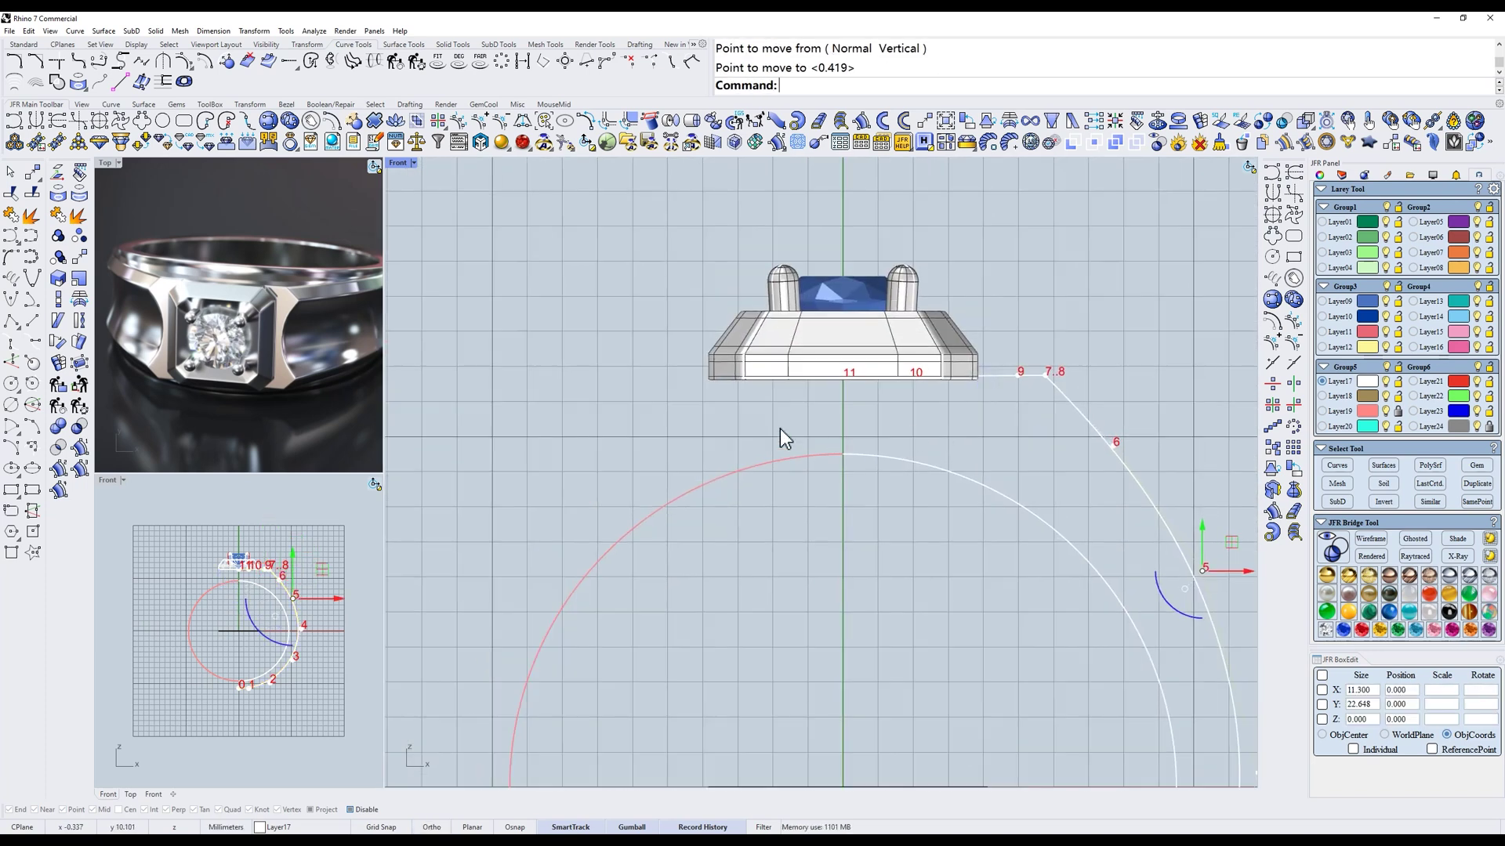
drag(777, 417, 1141, 355)
click(944, 376)
key(Return)
scroll(984, 357, up, 8)
text(x)
key(Return)
click(1005, 384)
click(1004, 393)
scroll(1005, 393, down, 4)
scroll(1031, 494, down, 3)
scroll(1141, 408, up, 2)
- Display the numbered control points of both the inner and outer half-curves for comparison
drag(1209, 420, 1005, 563)
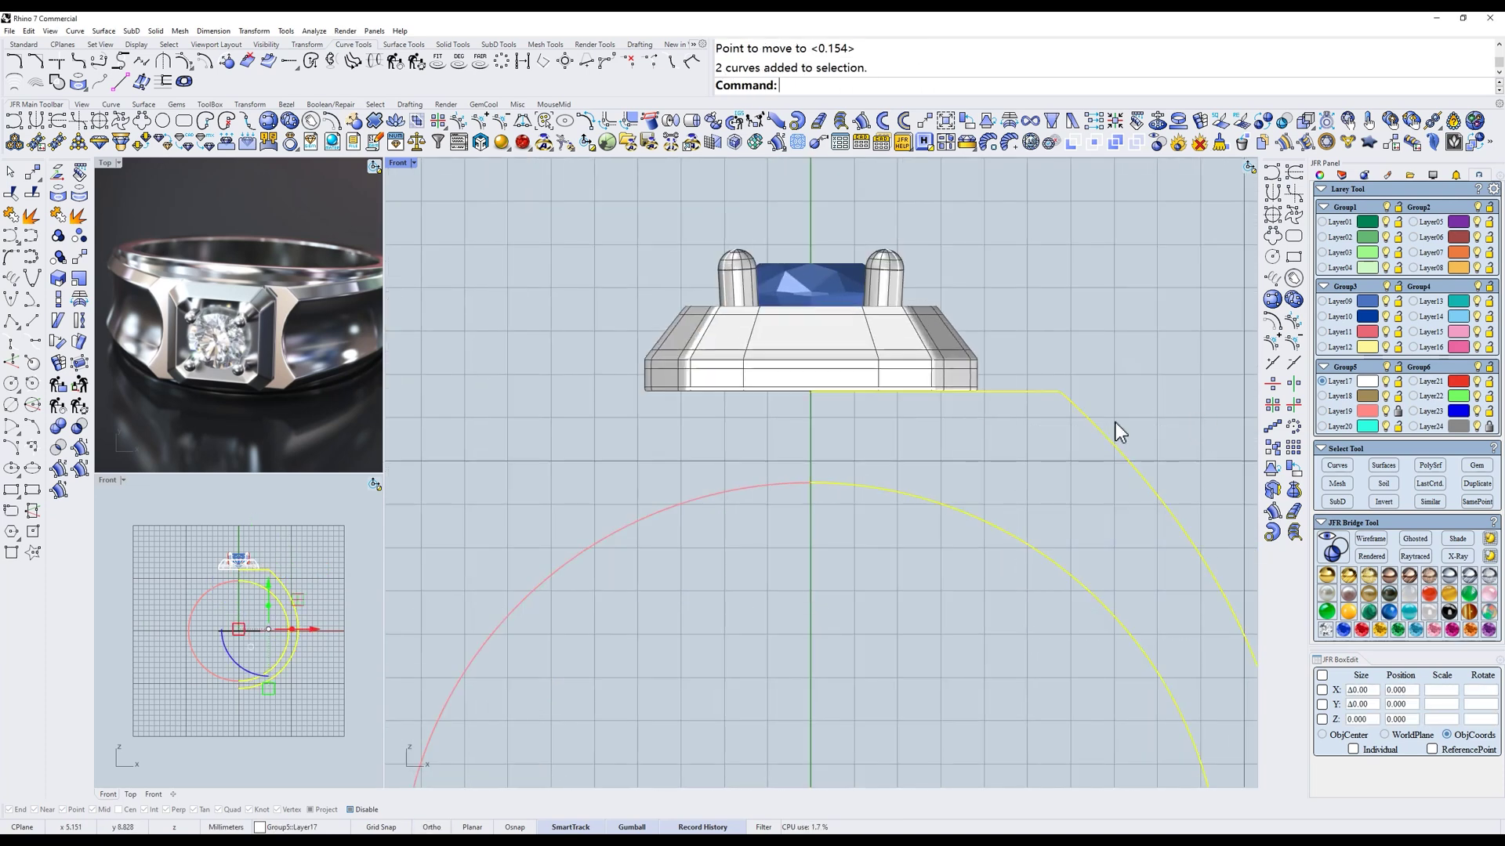
text(z)
key(Return)
scroll(1051, 483, up, 3)
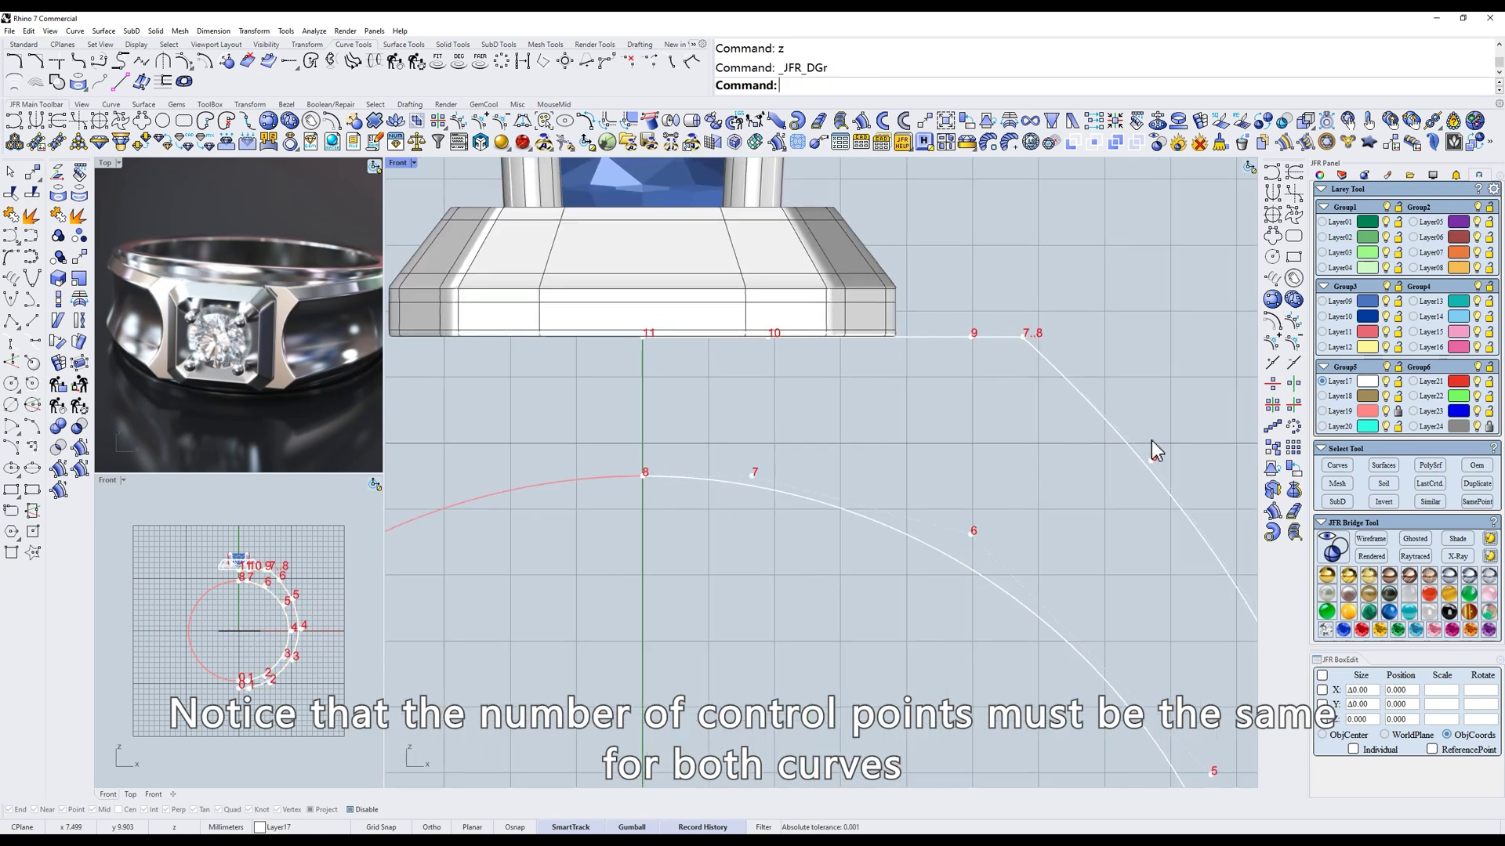
scroll(1151, 447, down, 2)
scroll(1007, 438, up, 1)
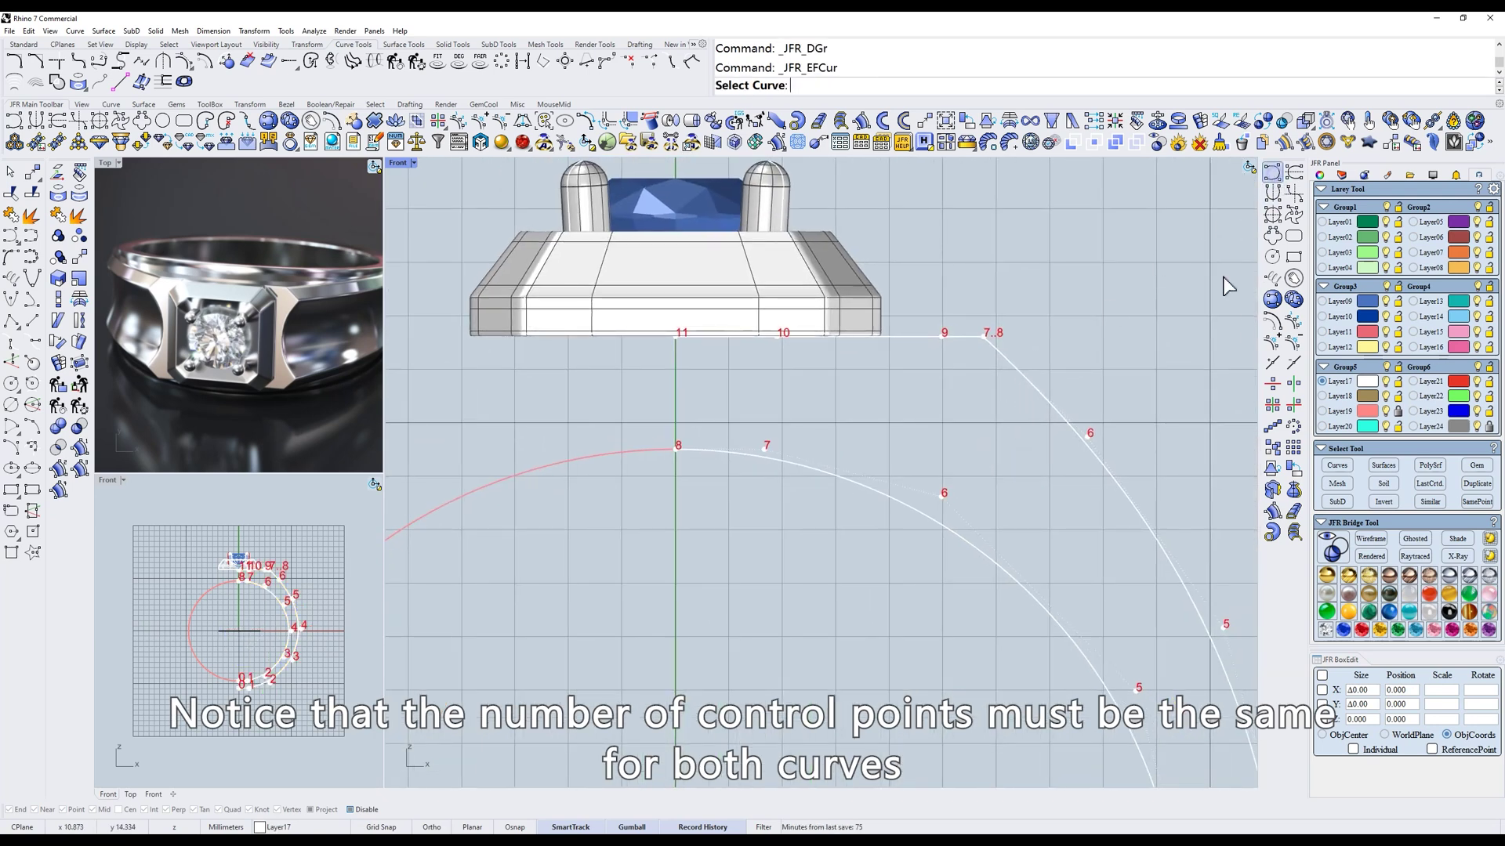
- Insert three control points in the upper part of the inner half-circle to match the outer curve's point count
click(970, 543)
click(977, 542)
click(977, 547)
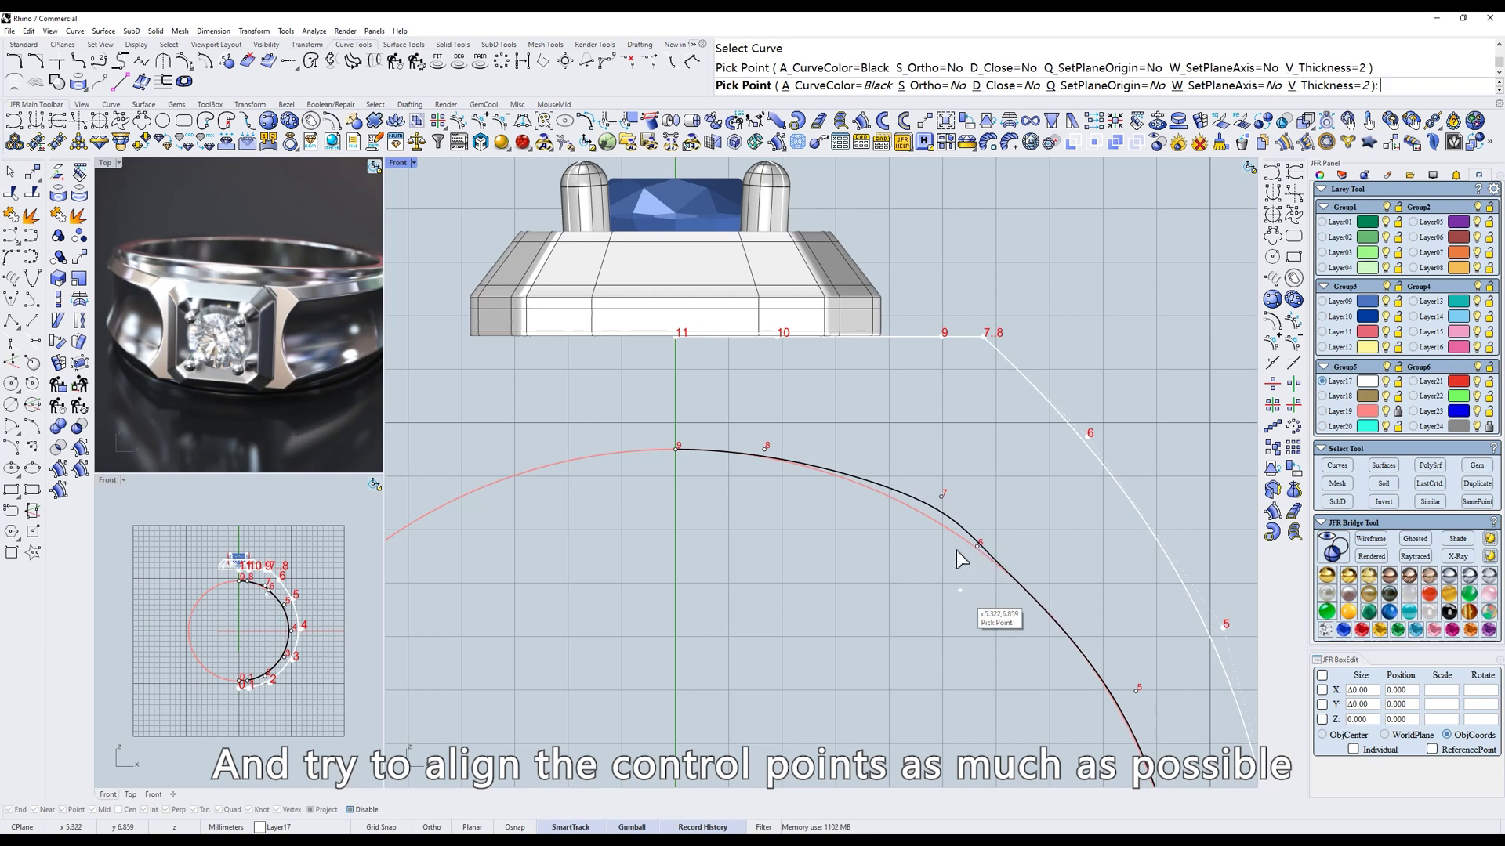
click(926, 506)
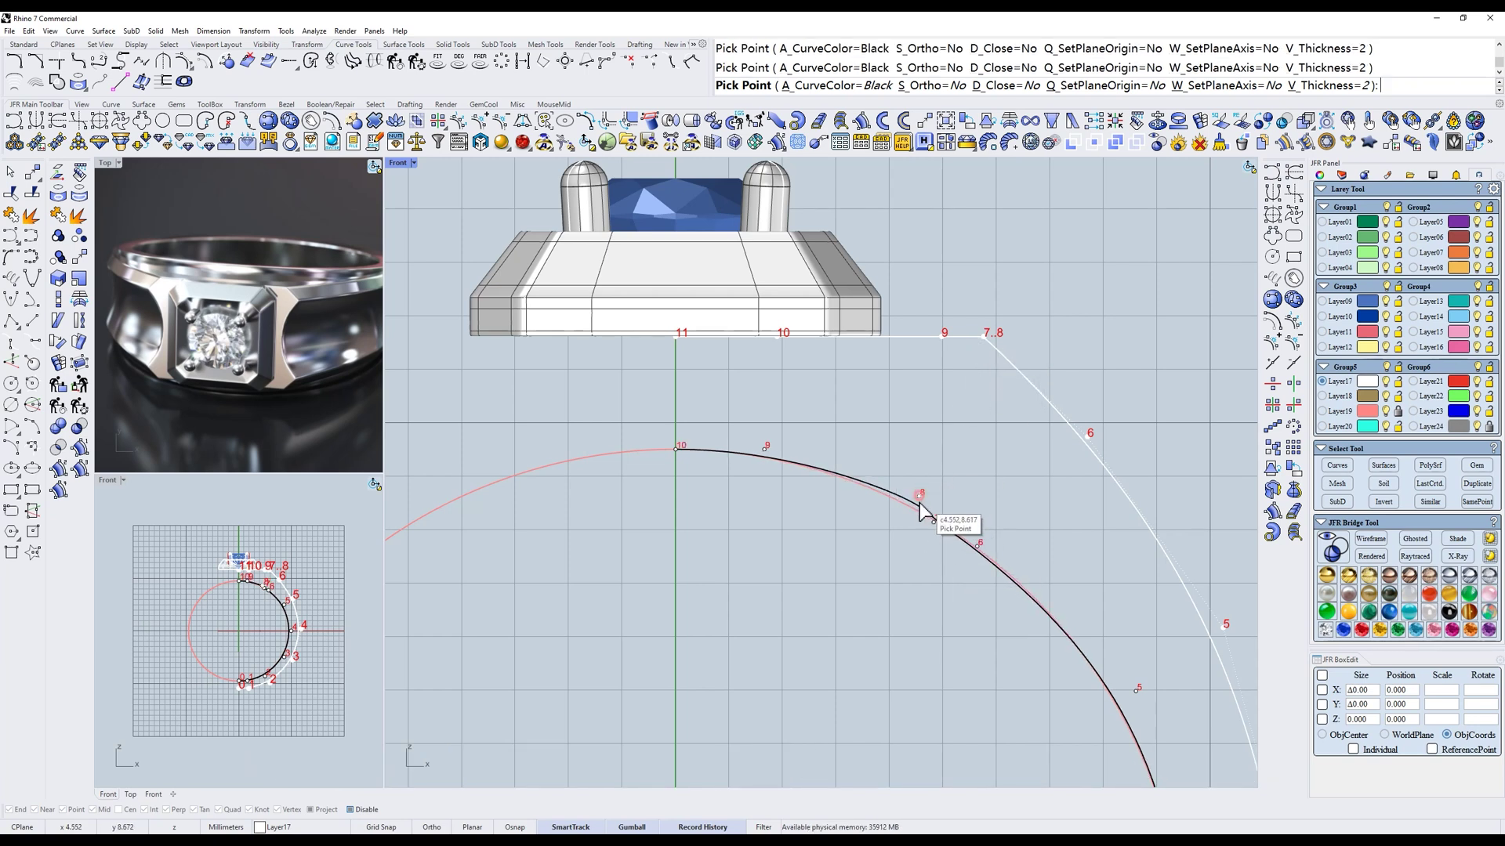
click(920, 508)
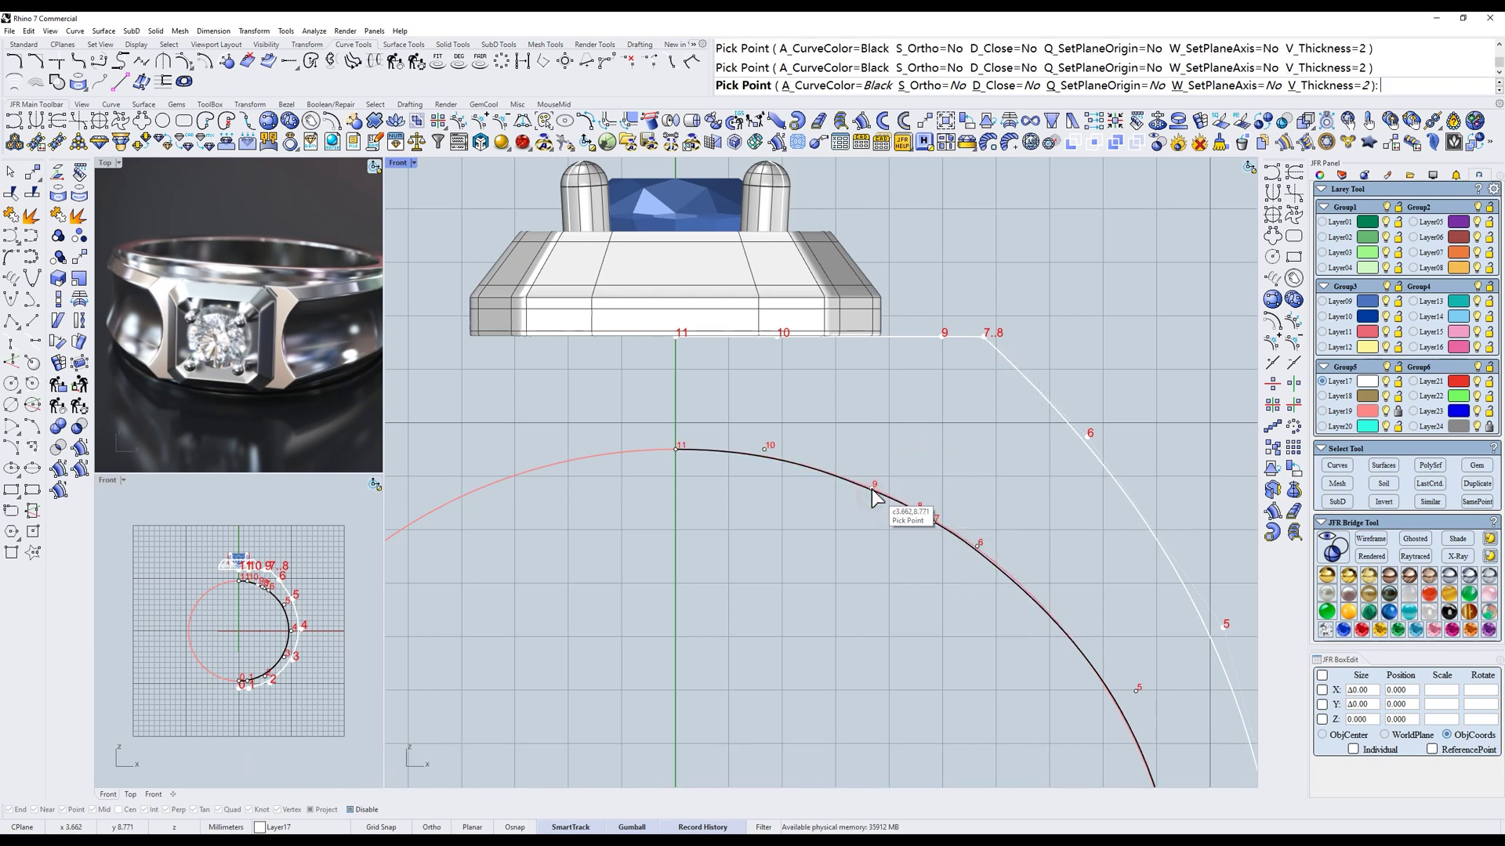
- Adjust the inner curve's control points until it follows the locked reference circle, and finish editing
scroll(729, 433, up, 4)
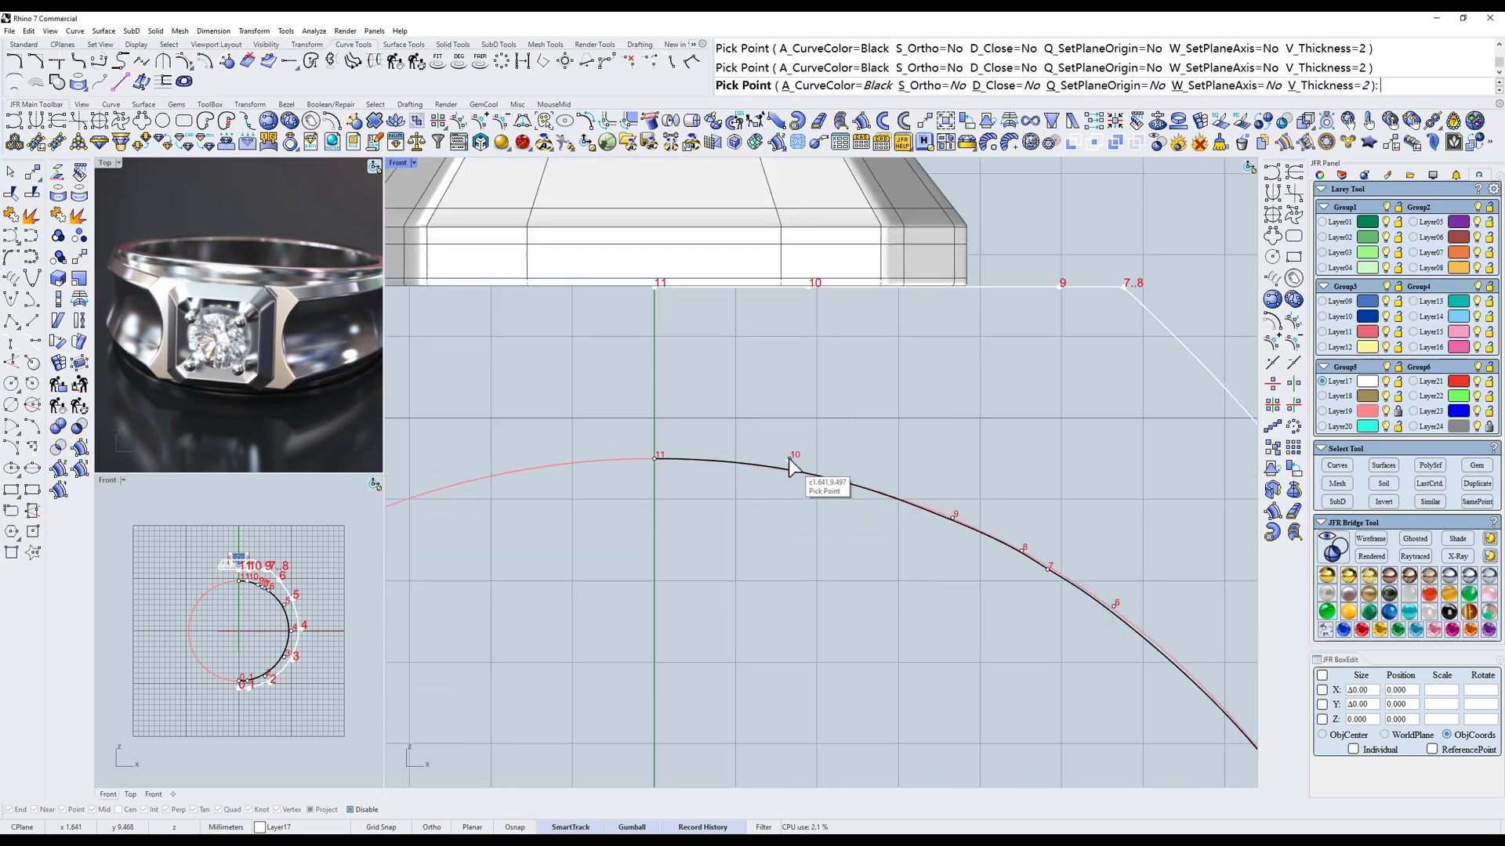
right_drag(972, 530, 859, 470)
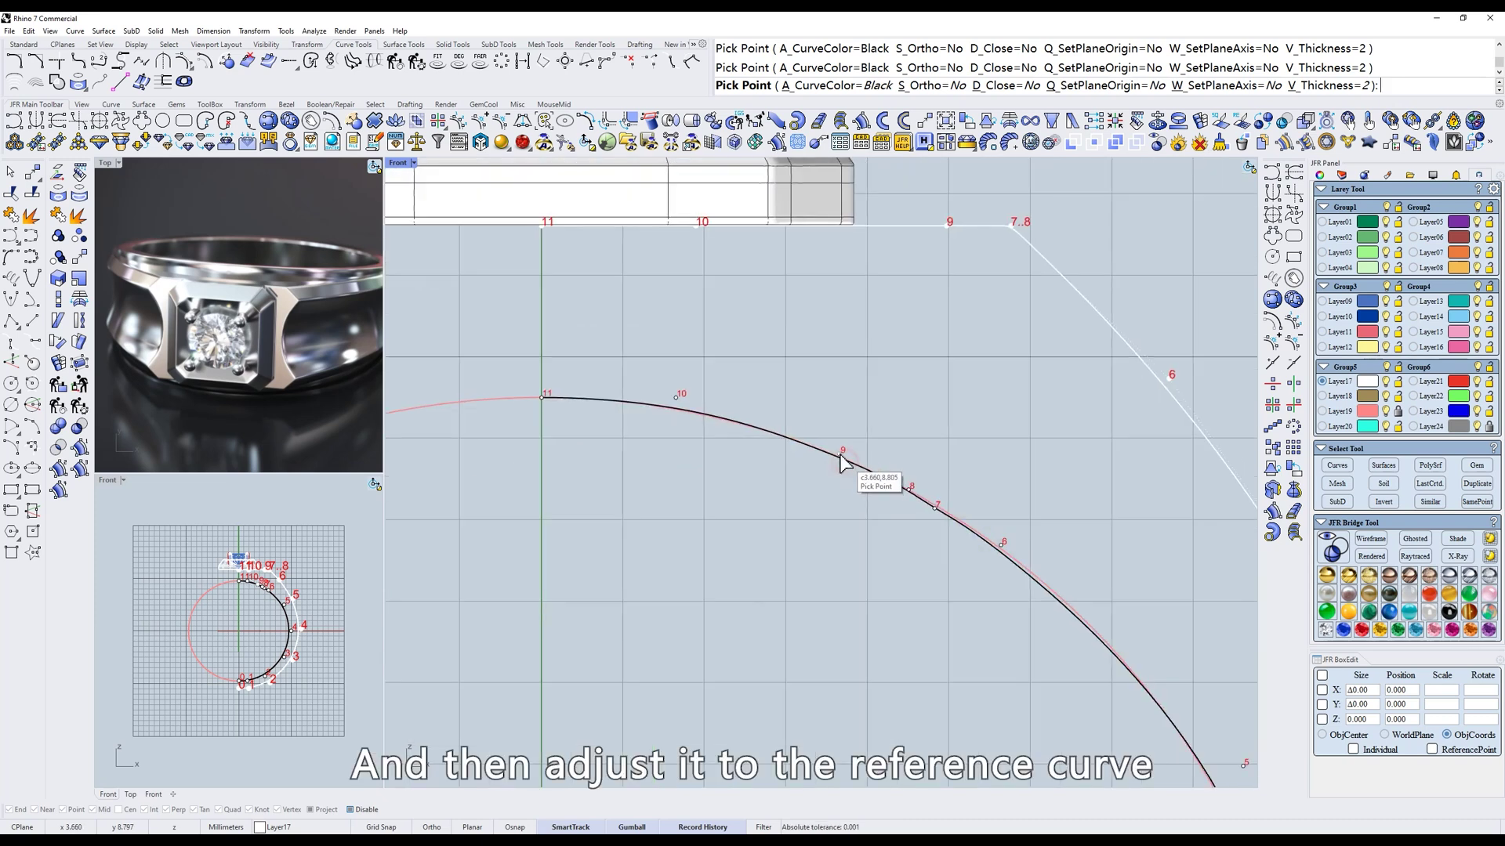
drag(1005, 546, 1013, 547)
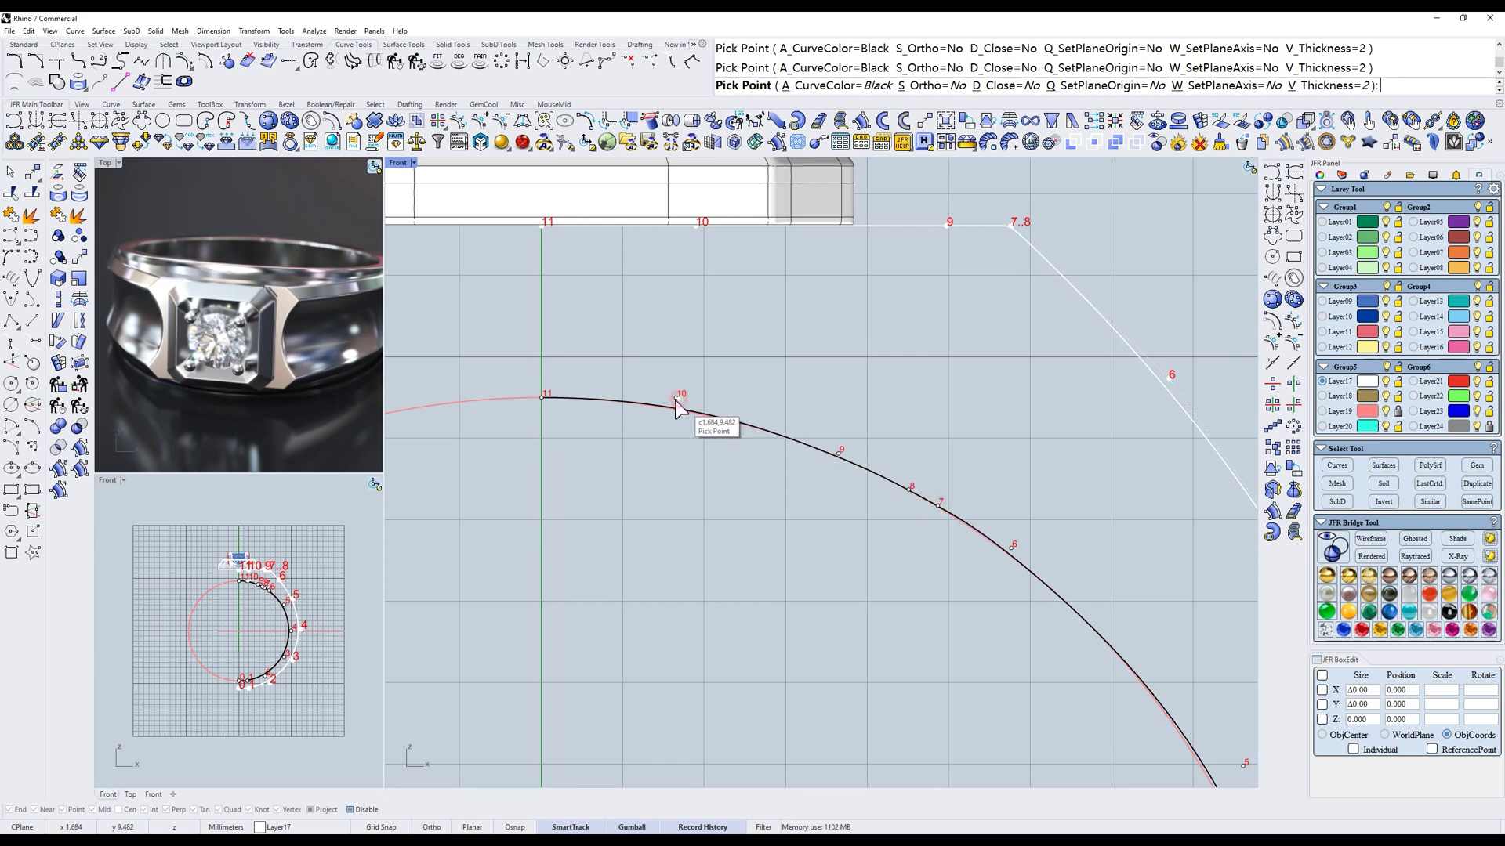
scroll(933, 480, down, 3)
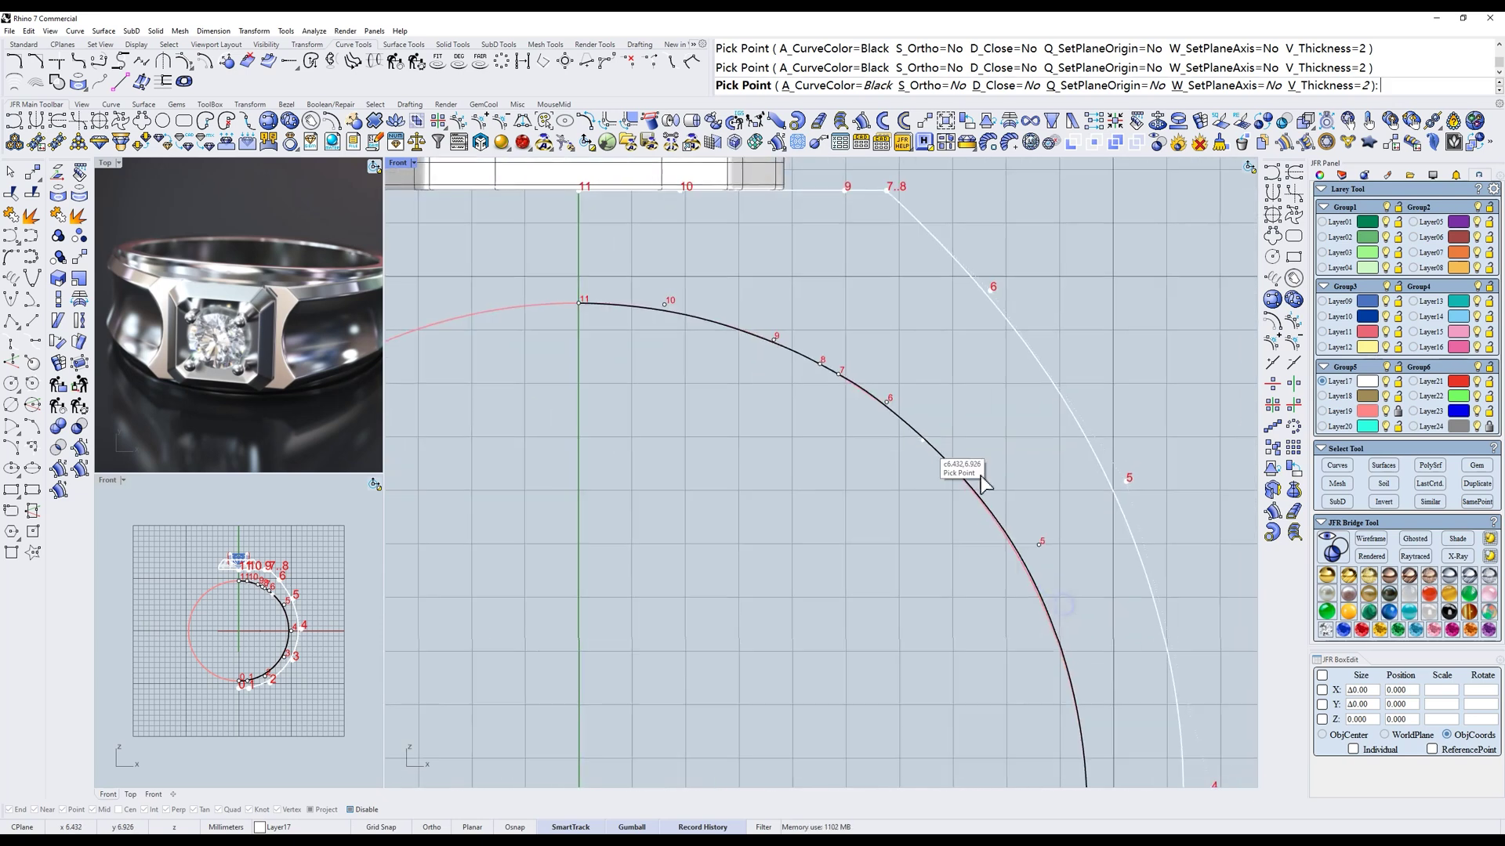
right_click(1040, 552)
scroll(1040, 553, down, 4)
right_drag(1041, 552, 1031, 451)
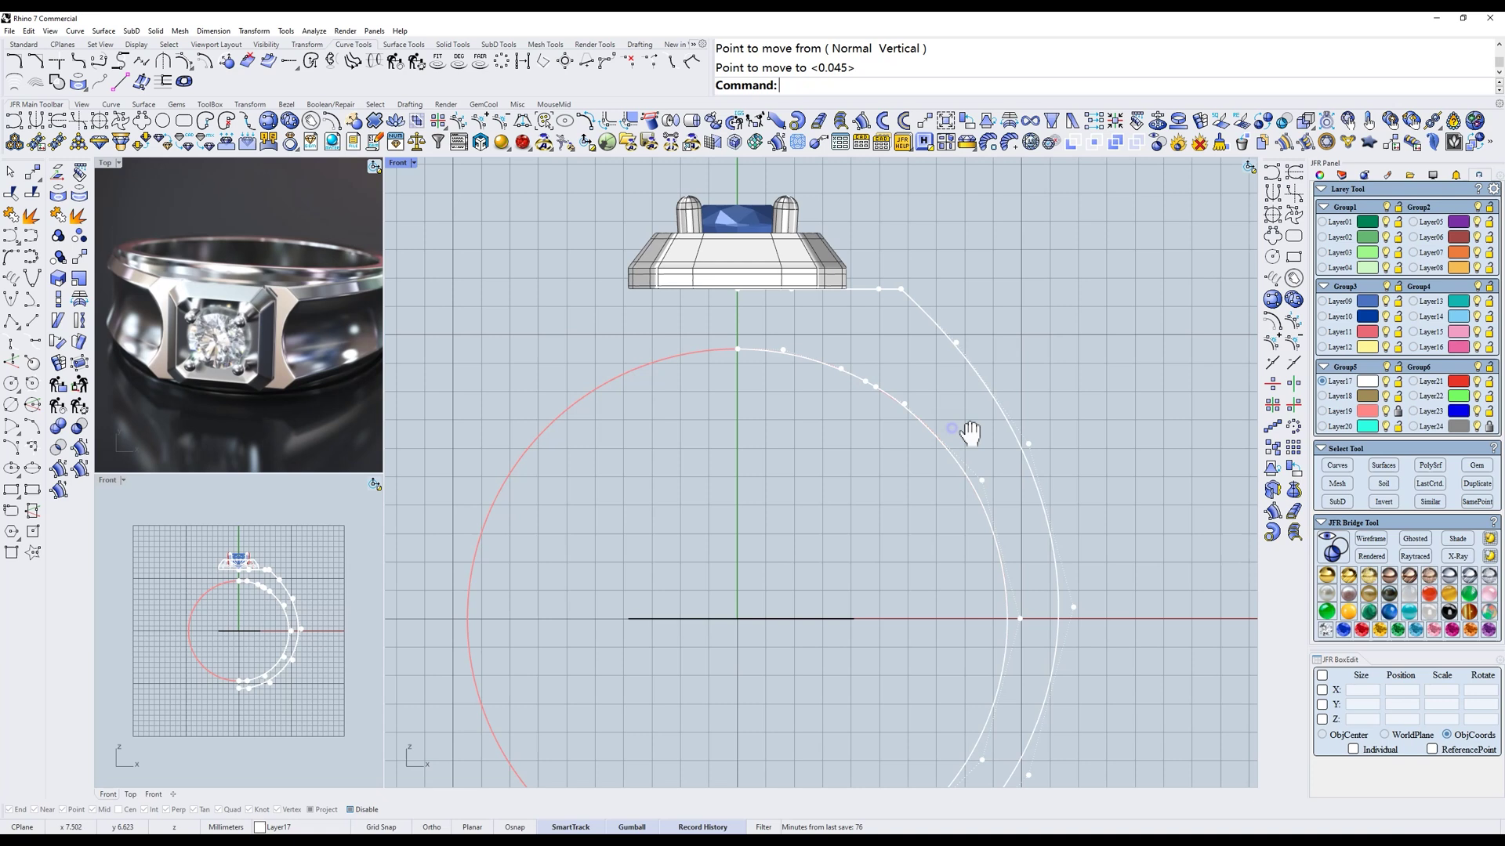
- Move the inner curve sideways in the Right view and mirror a copy across the centre to define the shank width
right_drag(971, 434, 979, 420)
key(Escape)
click(937, 420)
text(r)
key(Return)
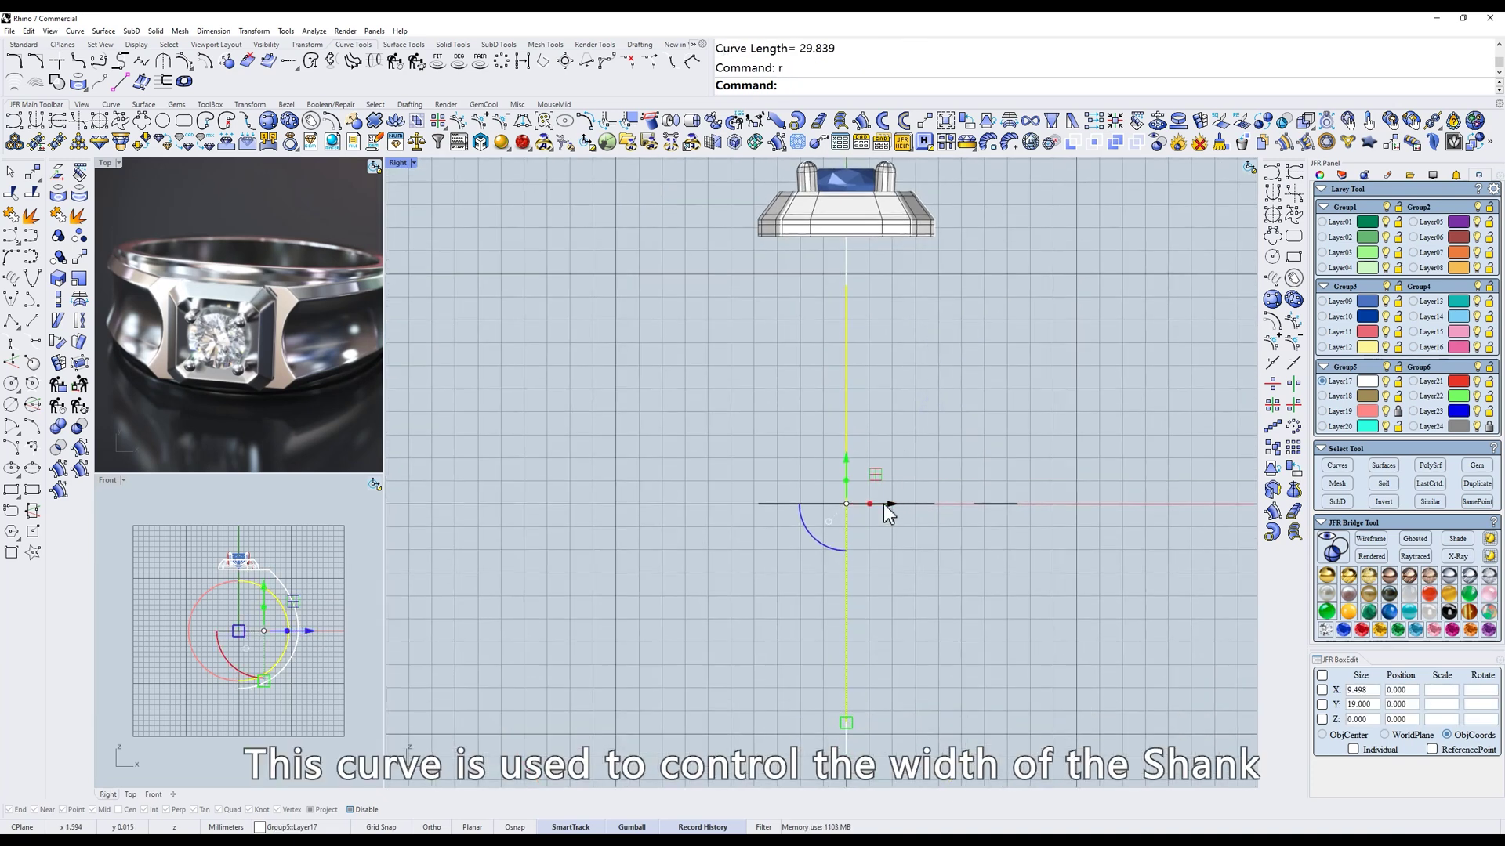
drag(883, 505, 962, 502)
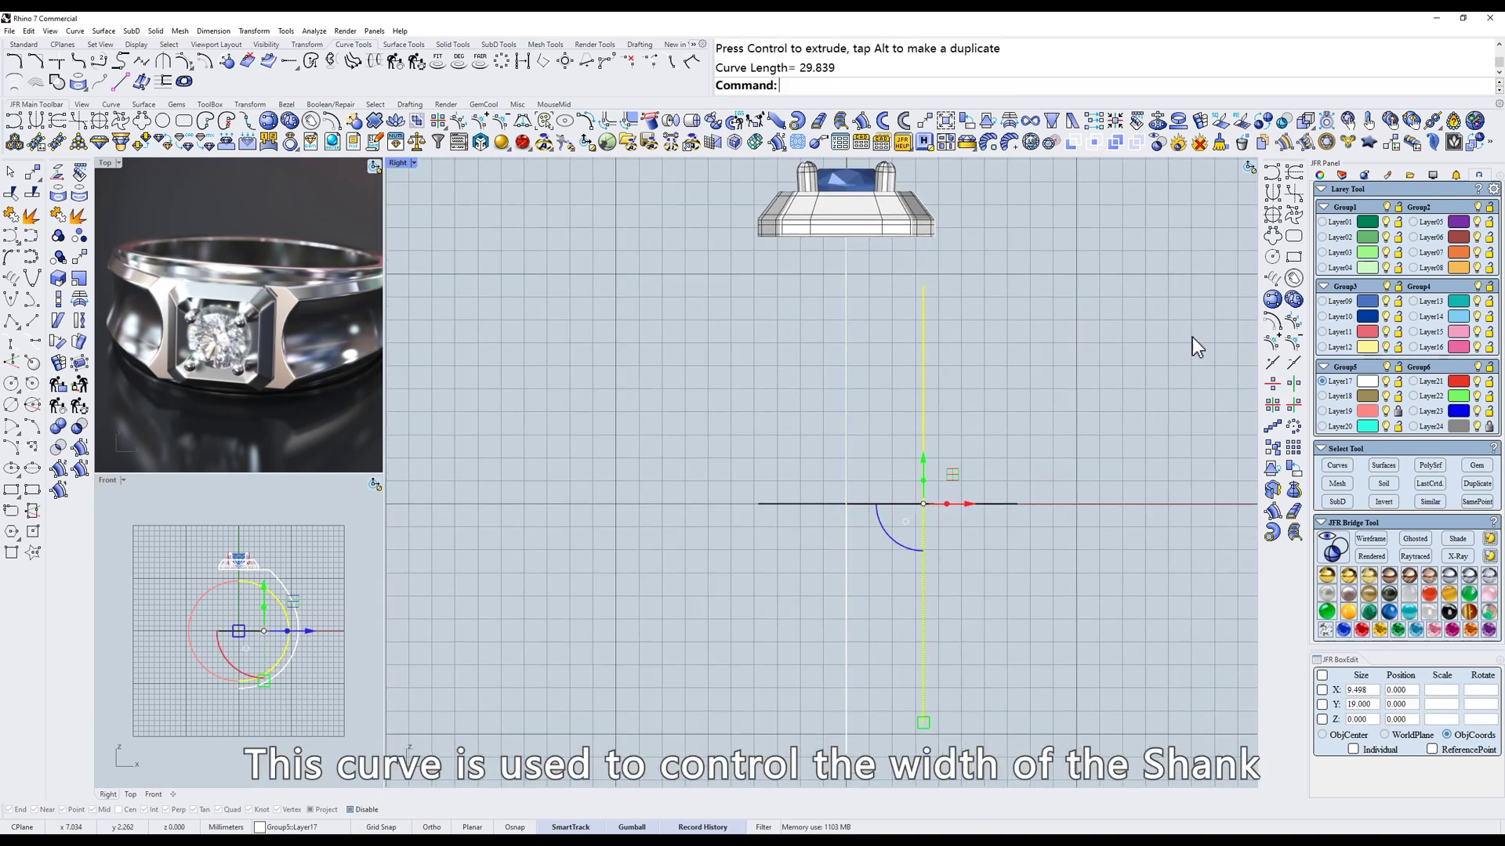
click(1291, 386)
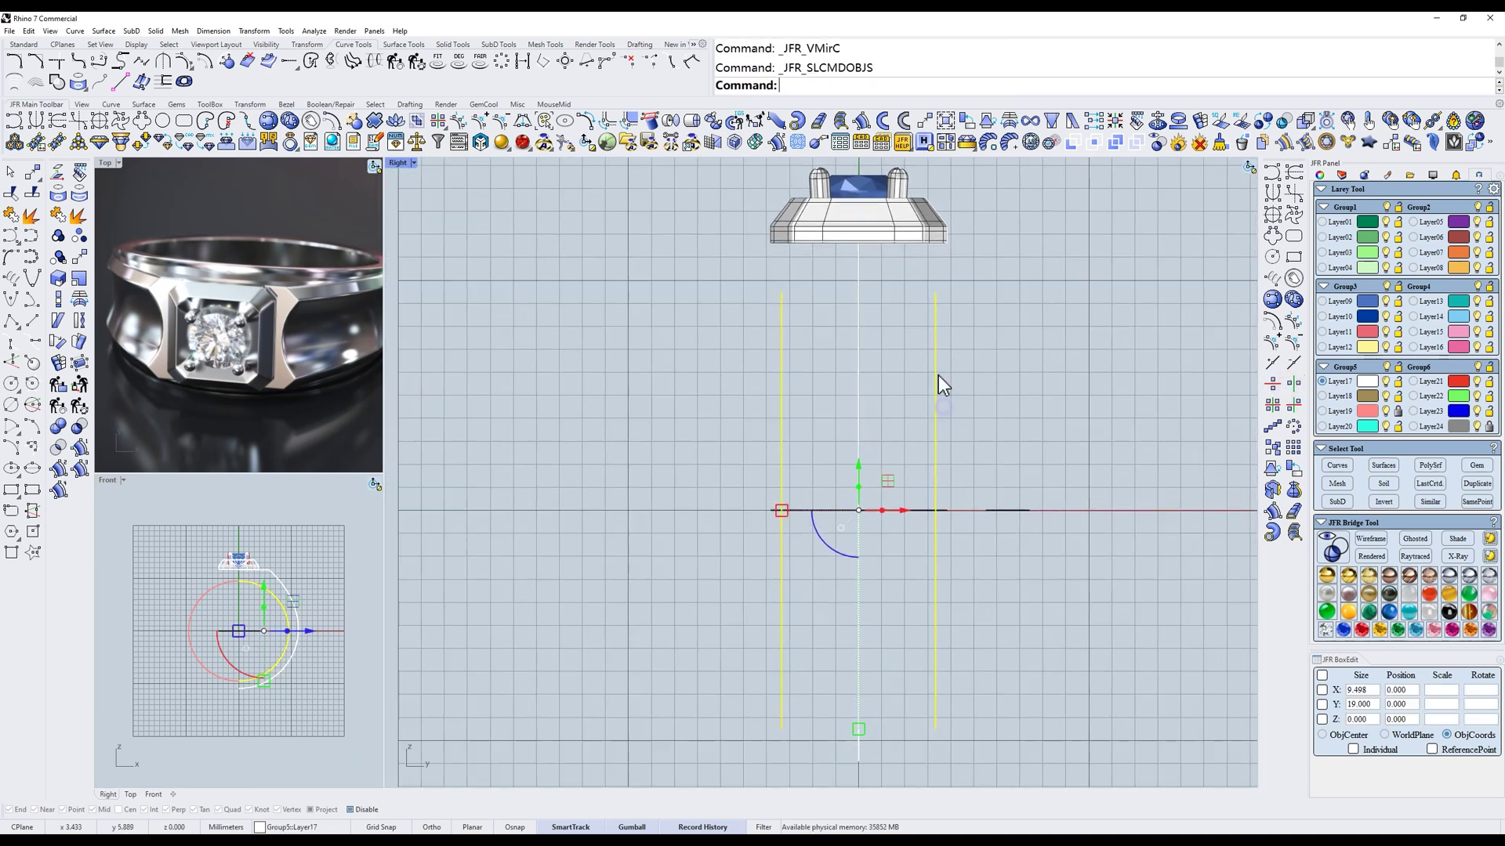
- Taper the two shank width curves so they are about as wide as the setting at the top and narrow at the bottom
click(1051, 121)
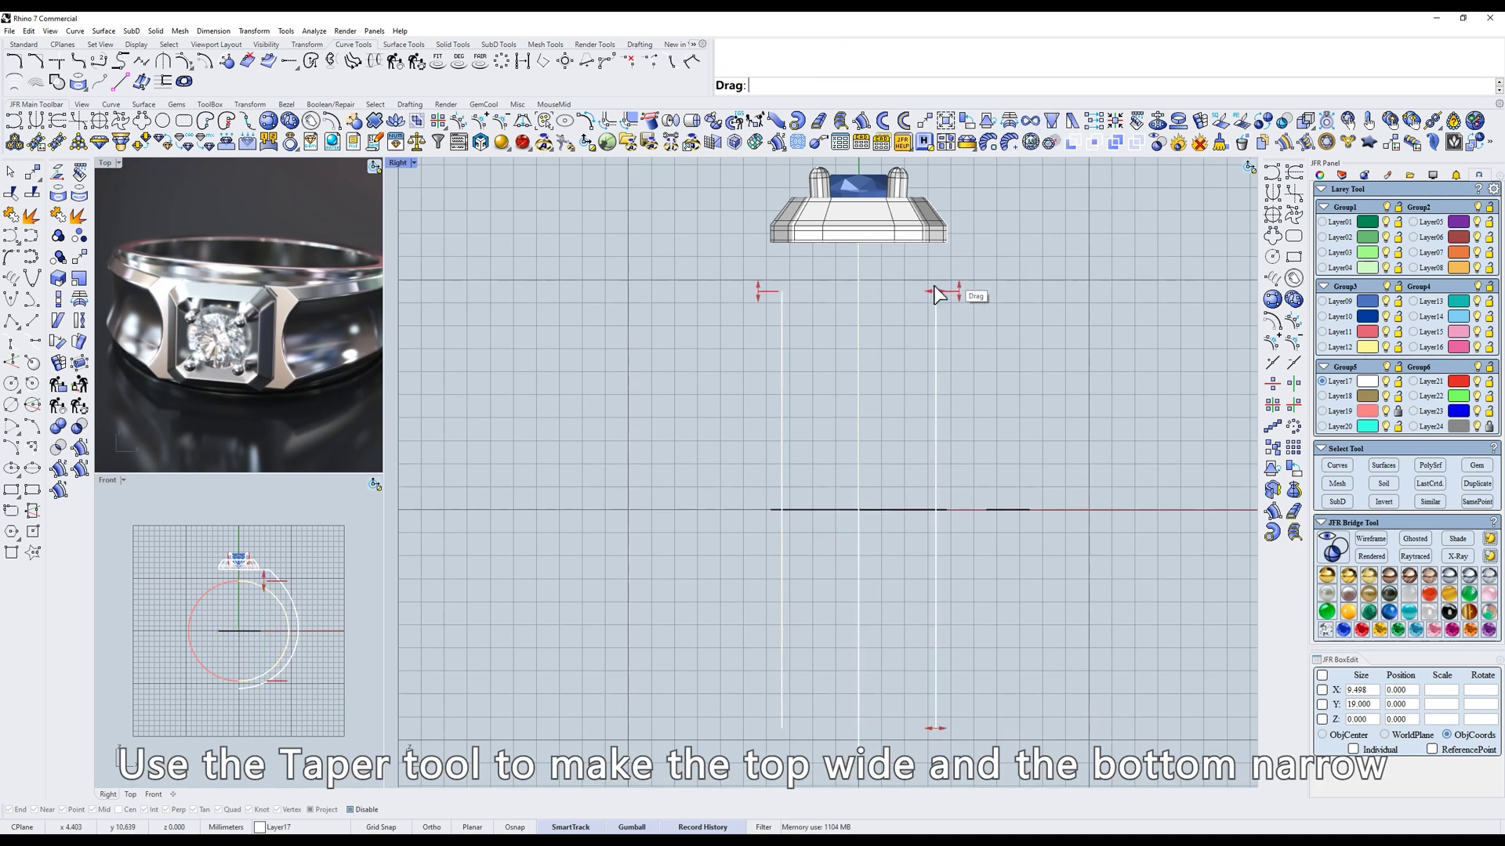
drag(929, 293, 943, 295)
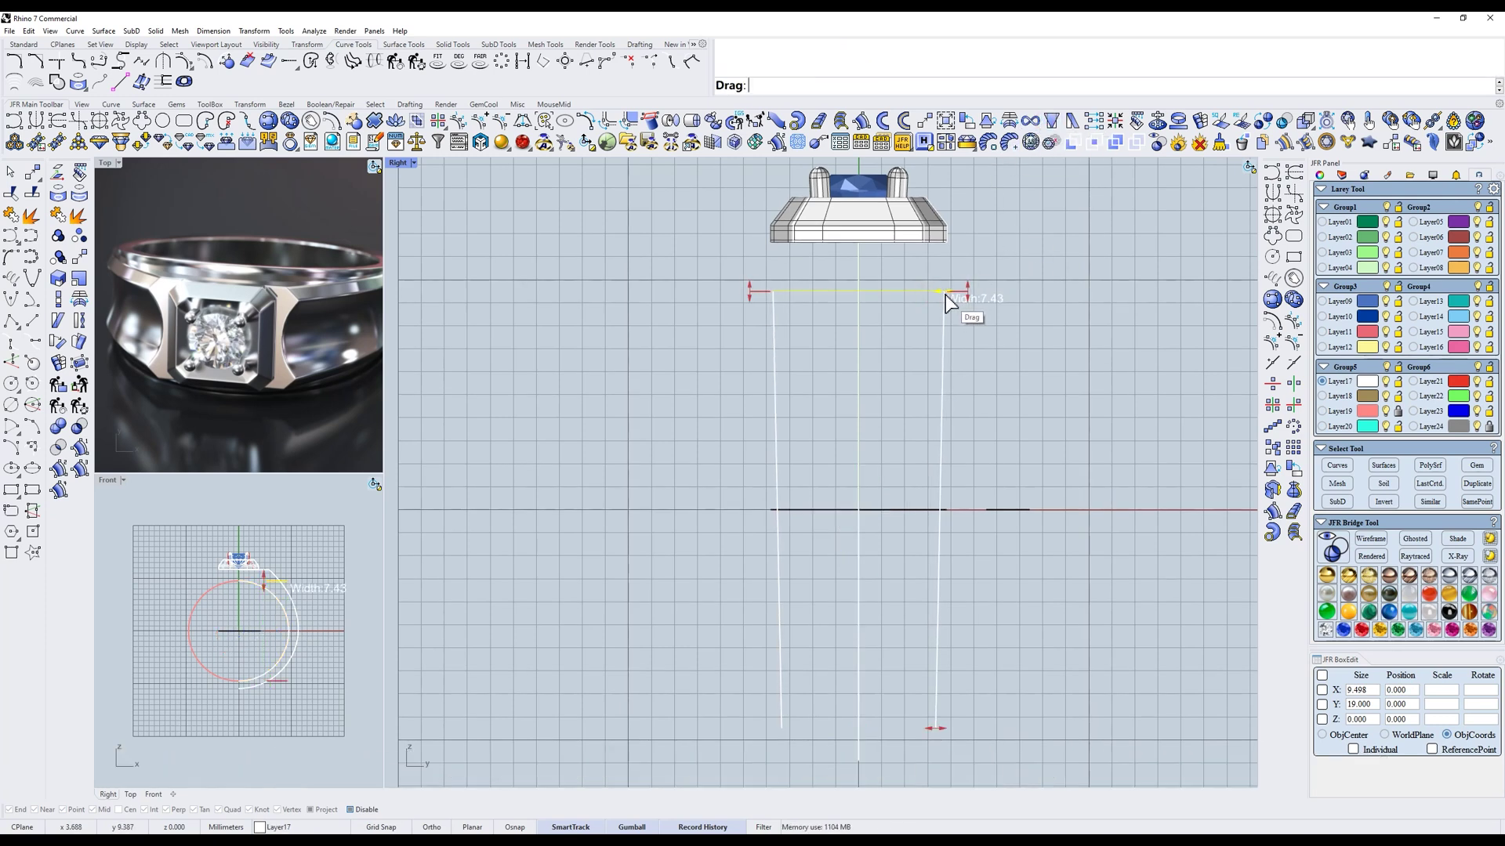
right_drag(1016, 483, 1015, 421)
drag(935, 667, 899, 668)
scroll(937, 329, down, 2)
right_drag(936, 329, 797, 323)
right_click(910, 337)
- Draw a closed rectangular shank profile about 4.1 mm wide beside the width curves in the Right view with Cycle Curve
text(r)
key(Return)
scroll(909, 296, up, 4)
right_drag(911, 298, 806, 456)
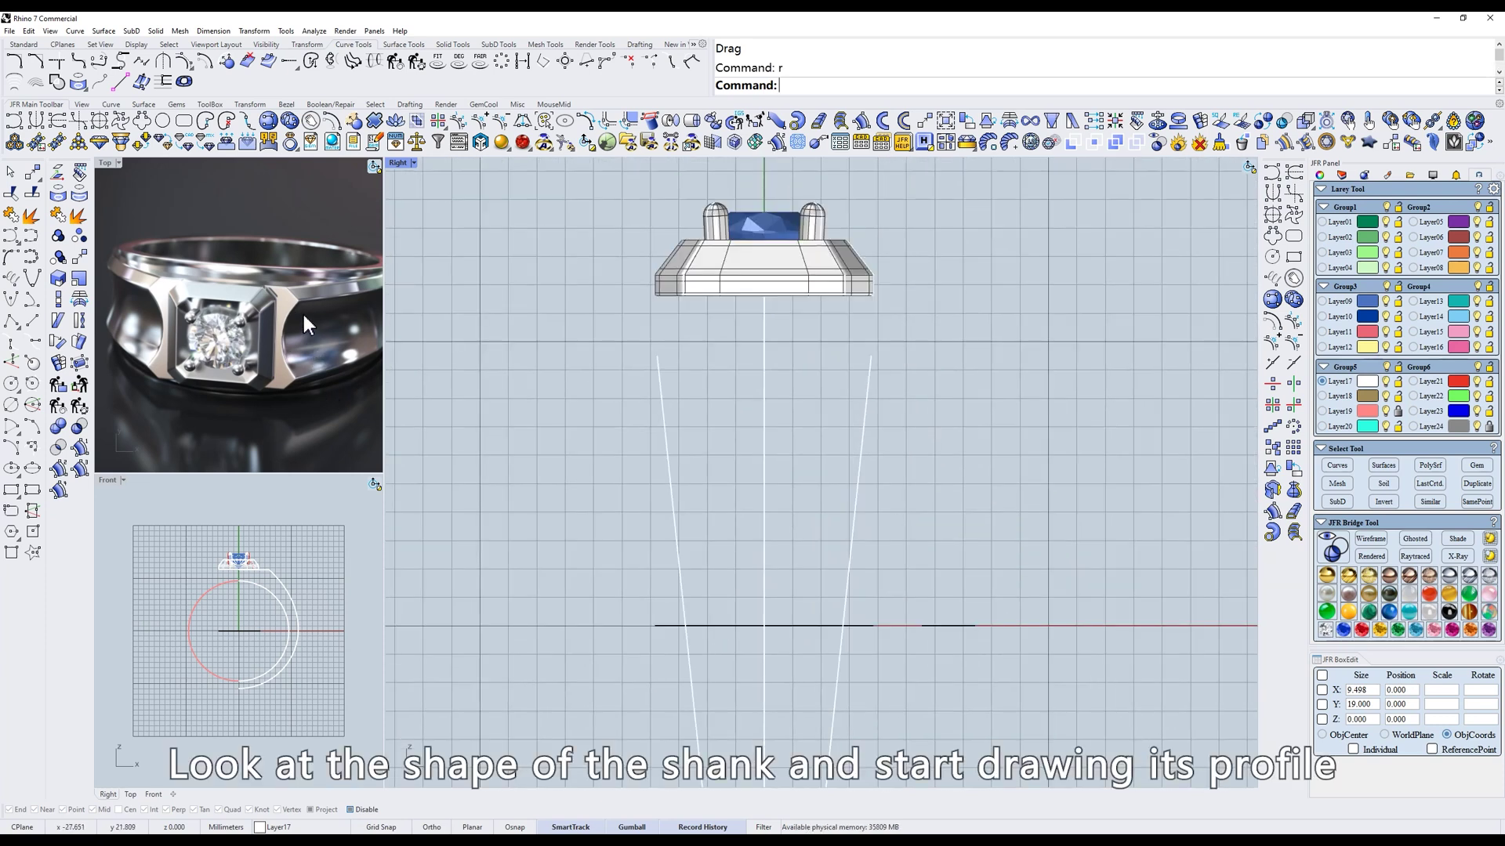
click(1272, 213)
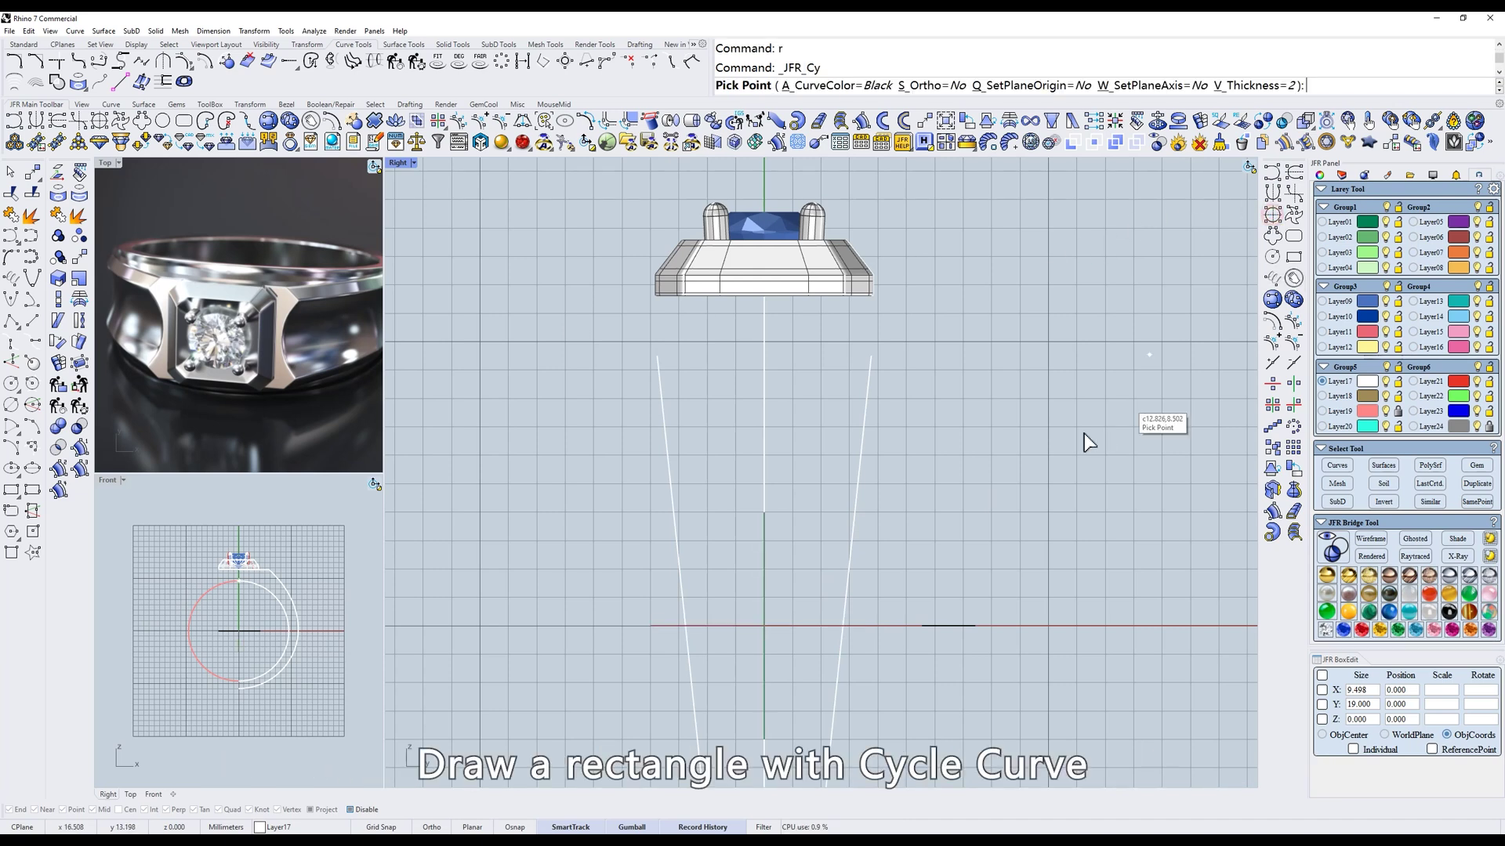
click(926, 460)
click(977, 444)
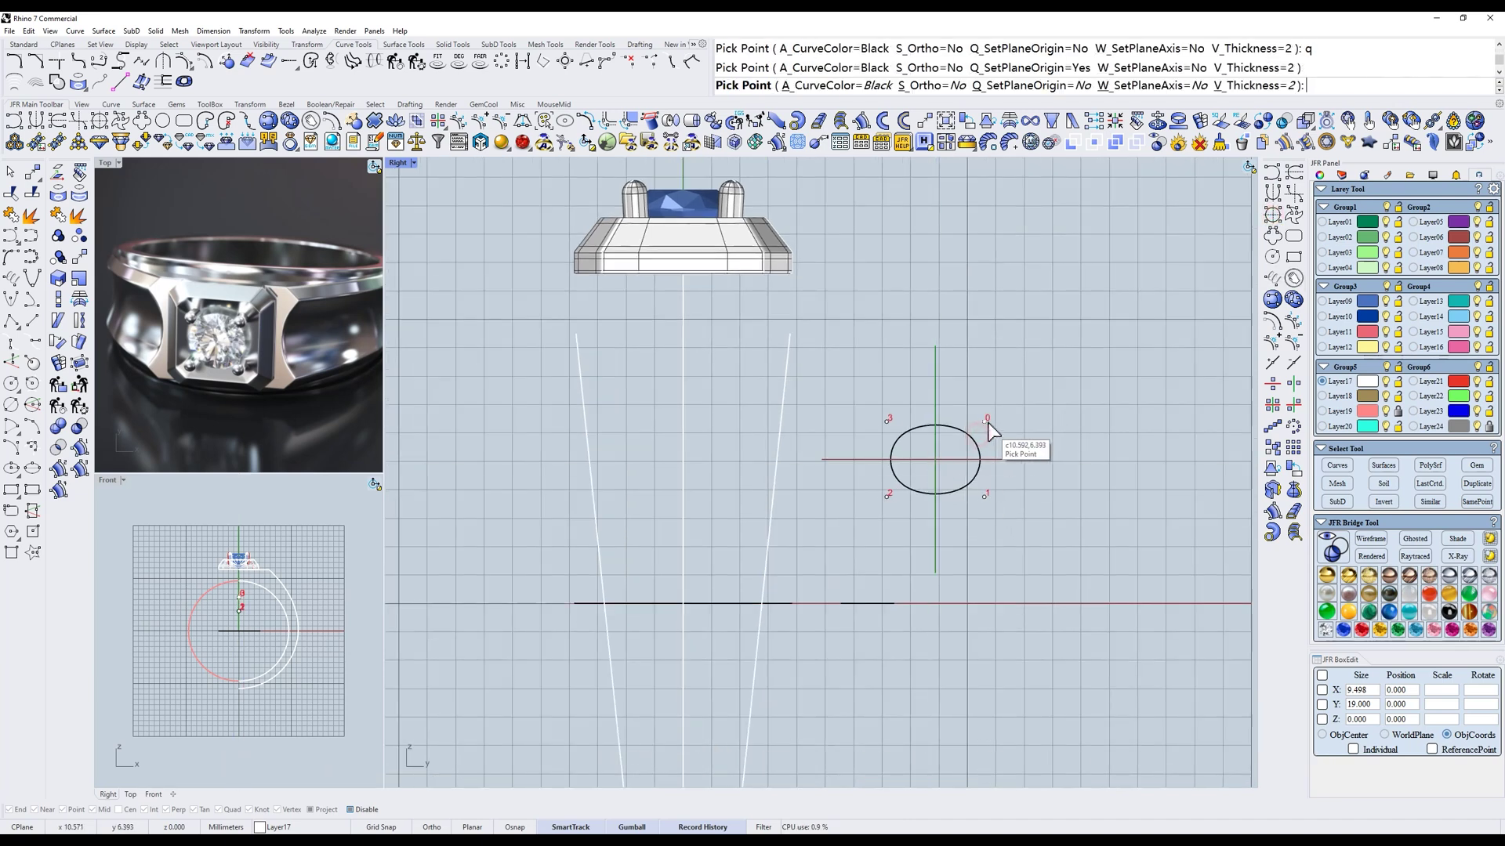
scroll(960, 443, up, 4)
text(s)
key(Return)
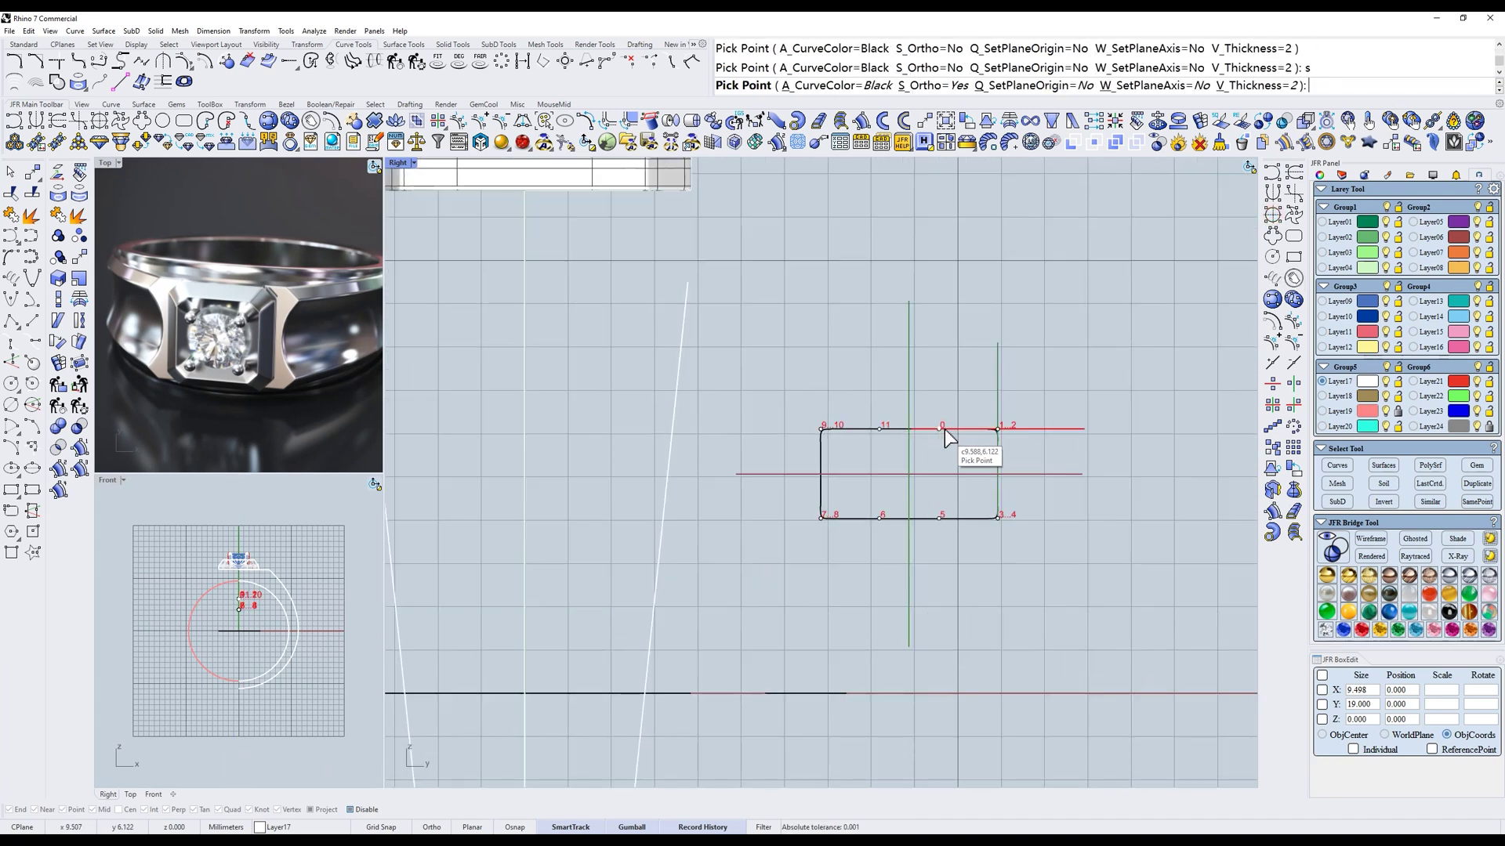
key(Return)
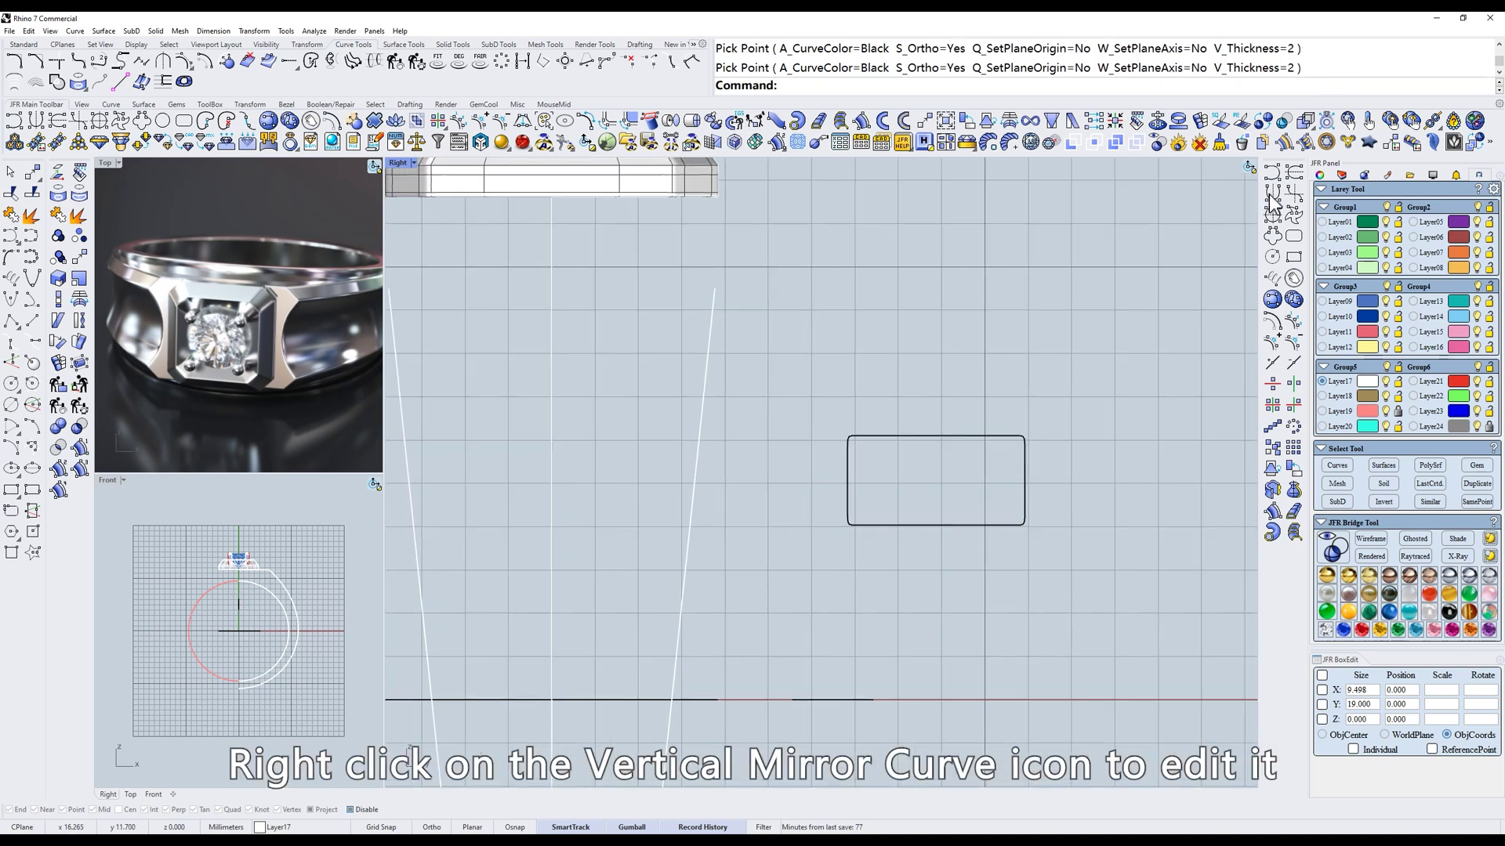
- Edit the rectangle with Vertical Mirror Curve, raising its two upper inner points and doubling them into sharp corners for angled sides
right_click(1274, 200)
click(884, 455)
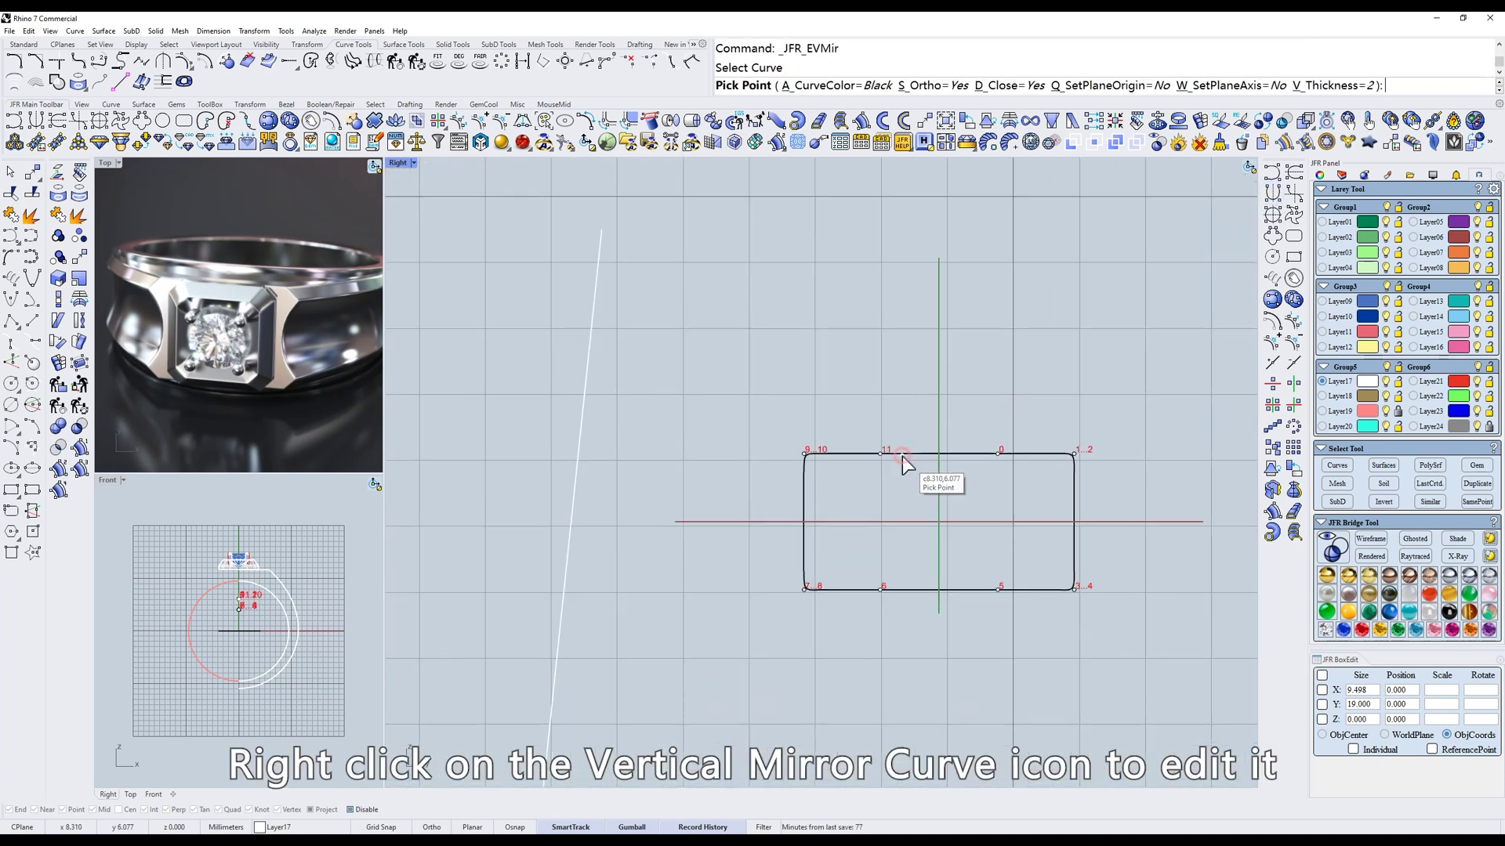
click(877, 401)
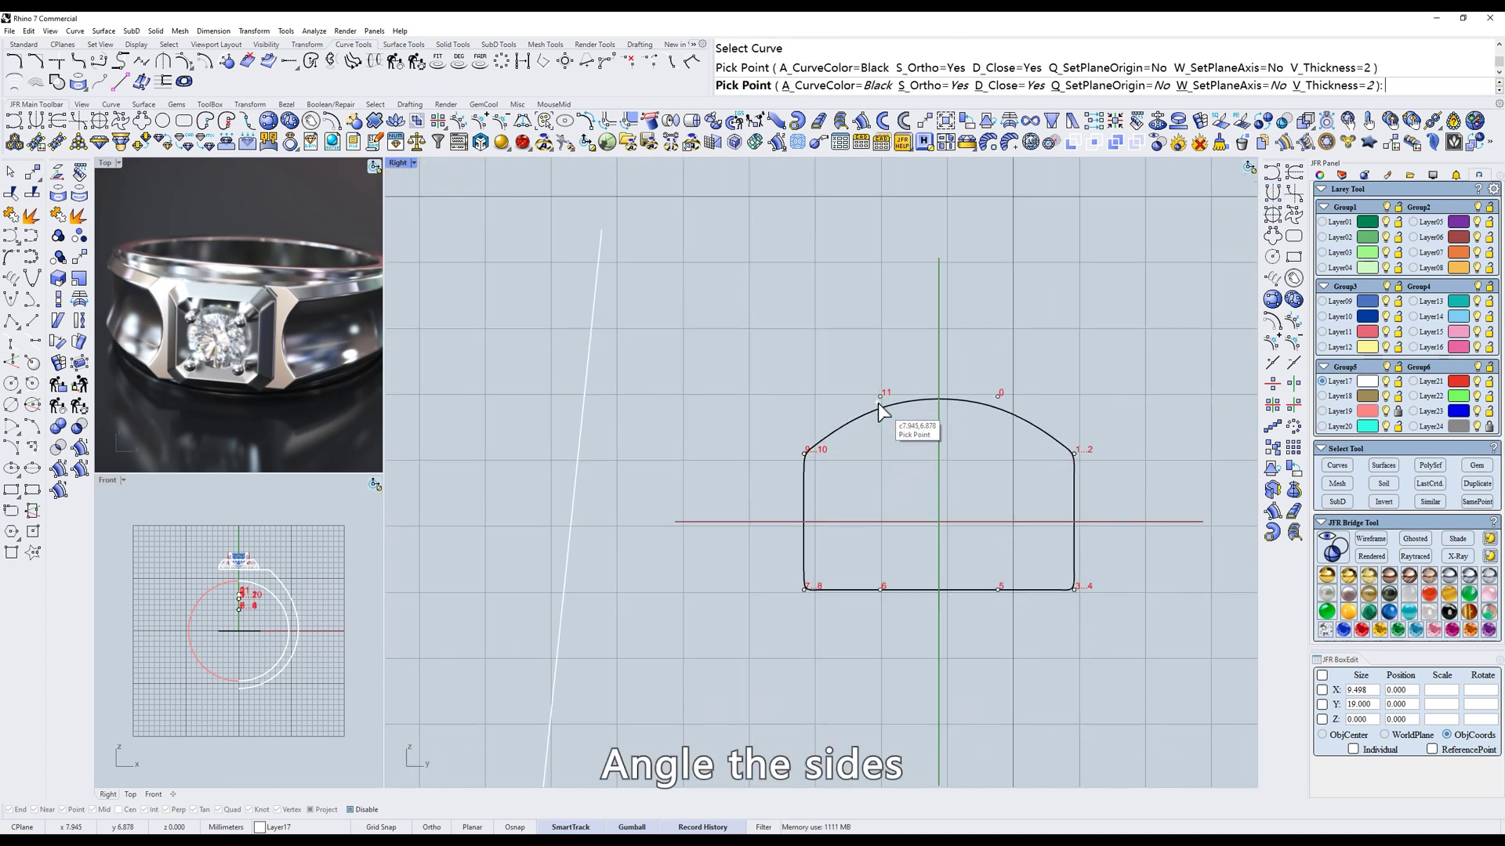
click(880, 399)
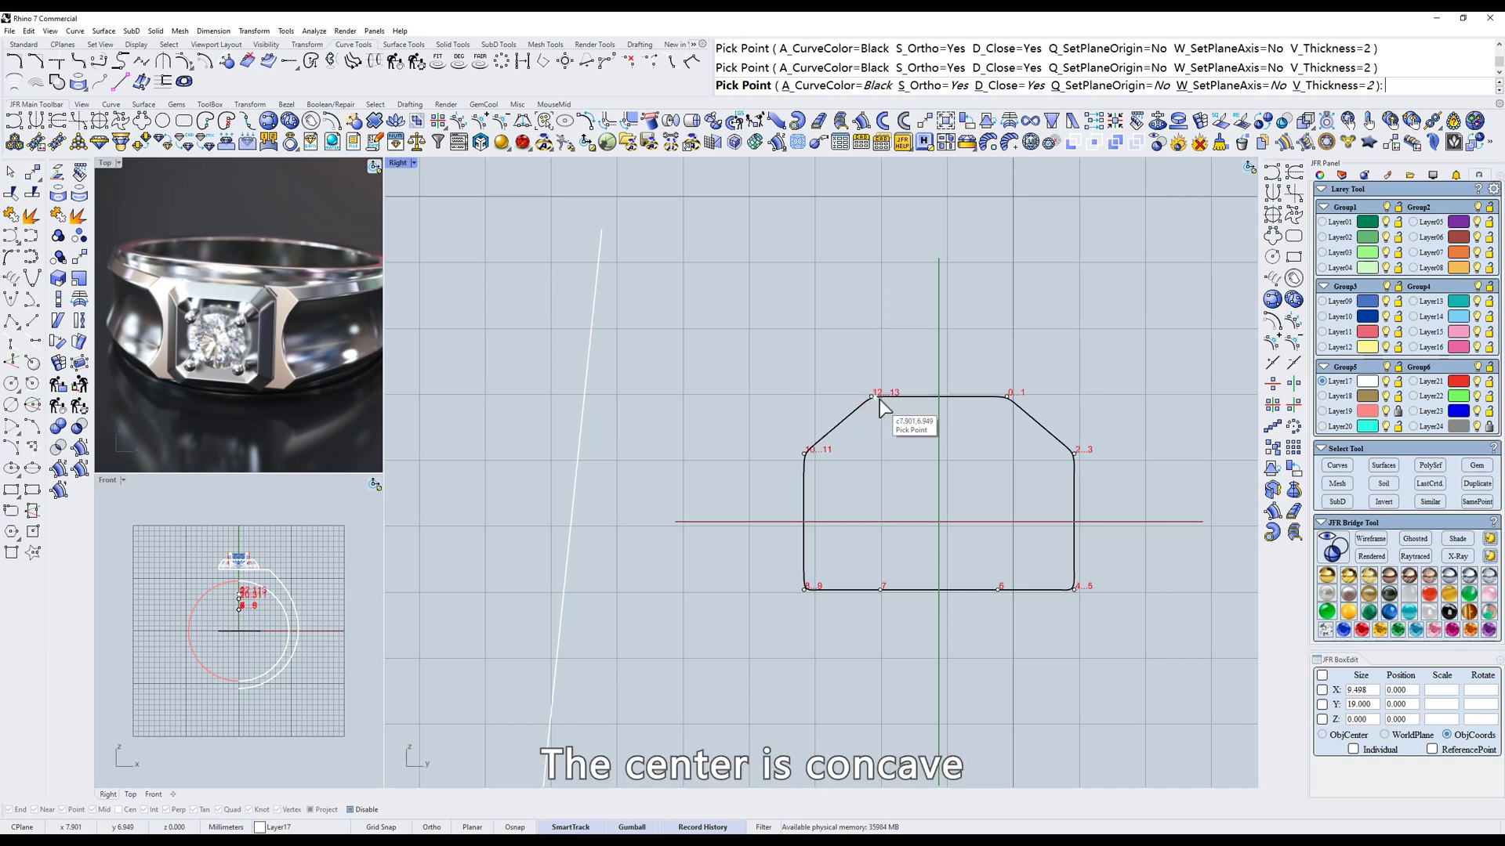
- Turn ortho off, add mirrored points that dip the profile's top centre into a concave curve, and spread the two peaks outward
text(s)
key(Return)
click(901, 450)
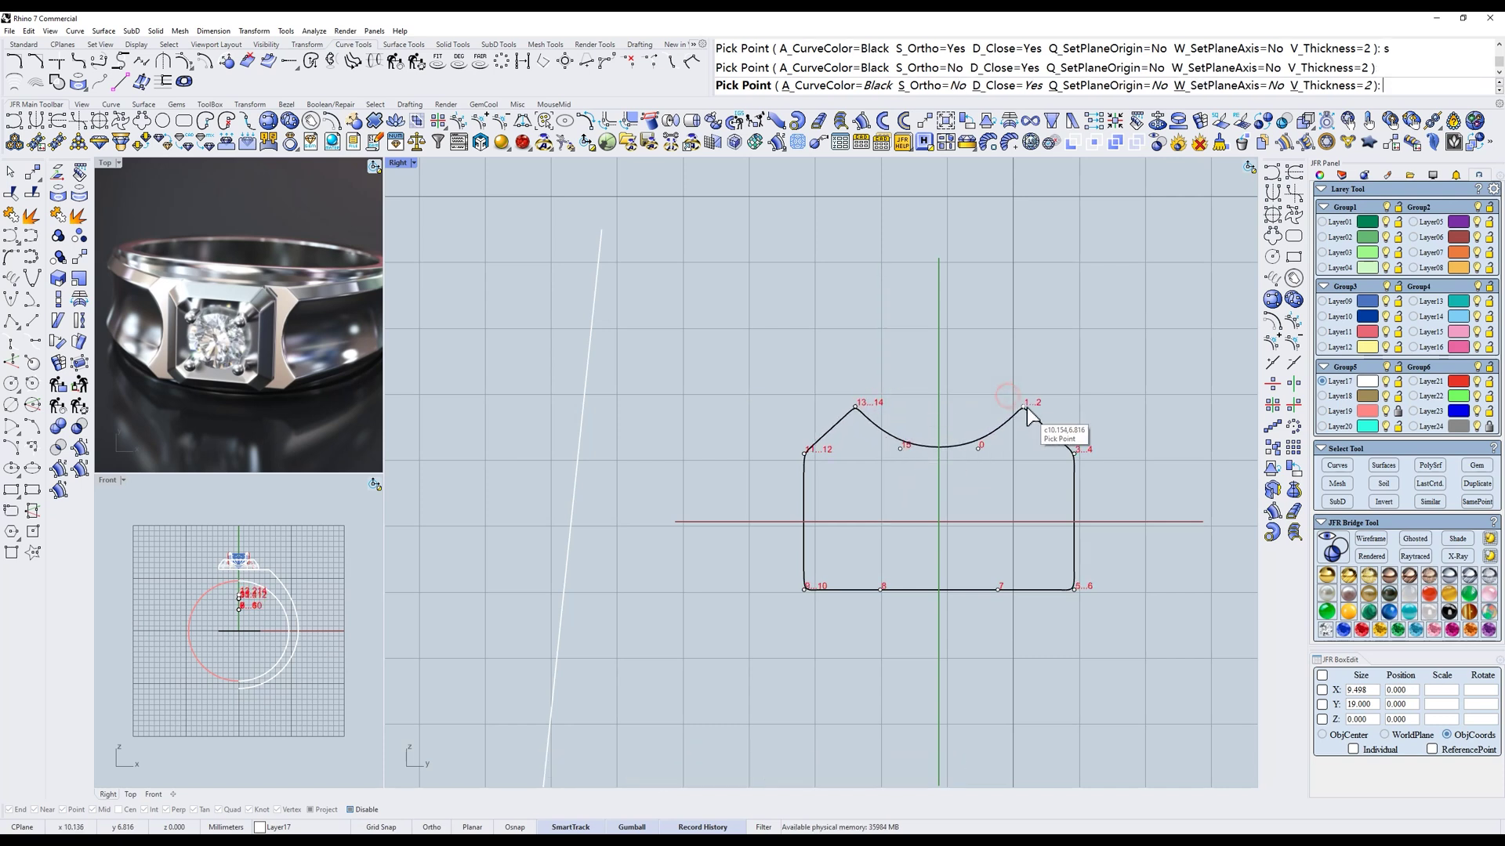
click(1027, 405)
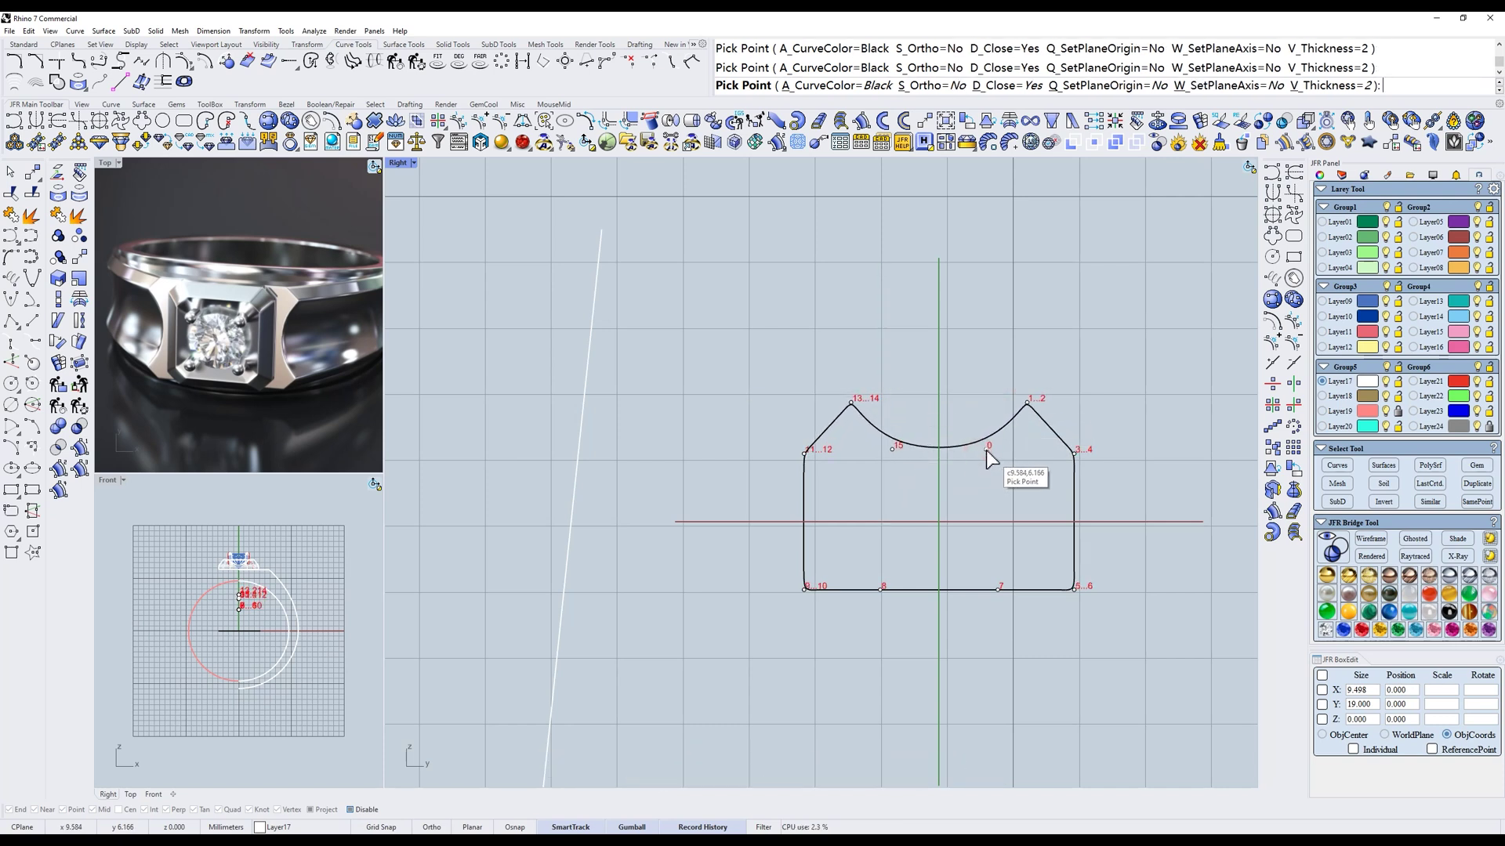
click(987, 451)
scroll(987, 451, down, 4)
right_drag(1028, 406, 1022, 385)
right_click(1022, 384)
- Select the profile's upper control points and lower them so the profile is about 2.1 mm high
drag(1084, 392, 980, 462)
text(s)
drag(809, 347, 1066, 441)
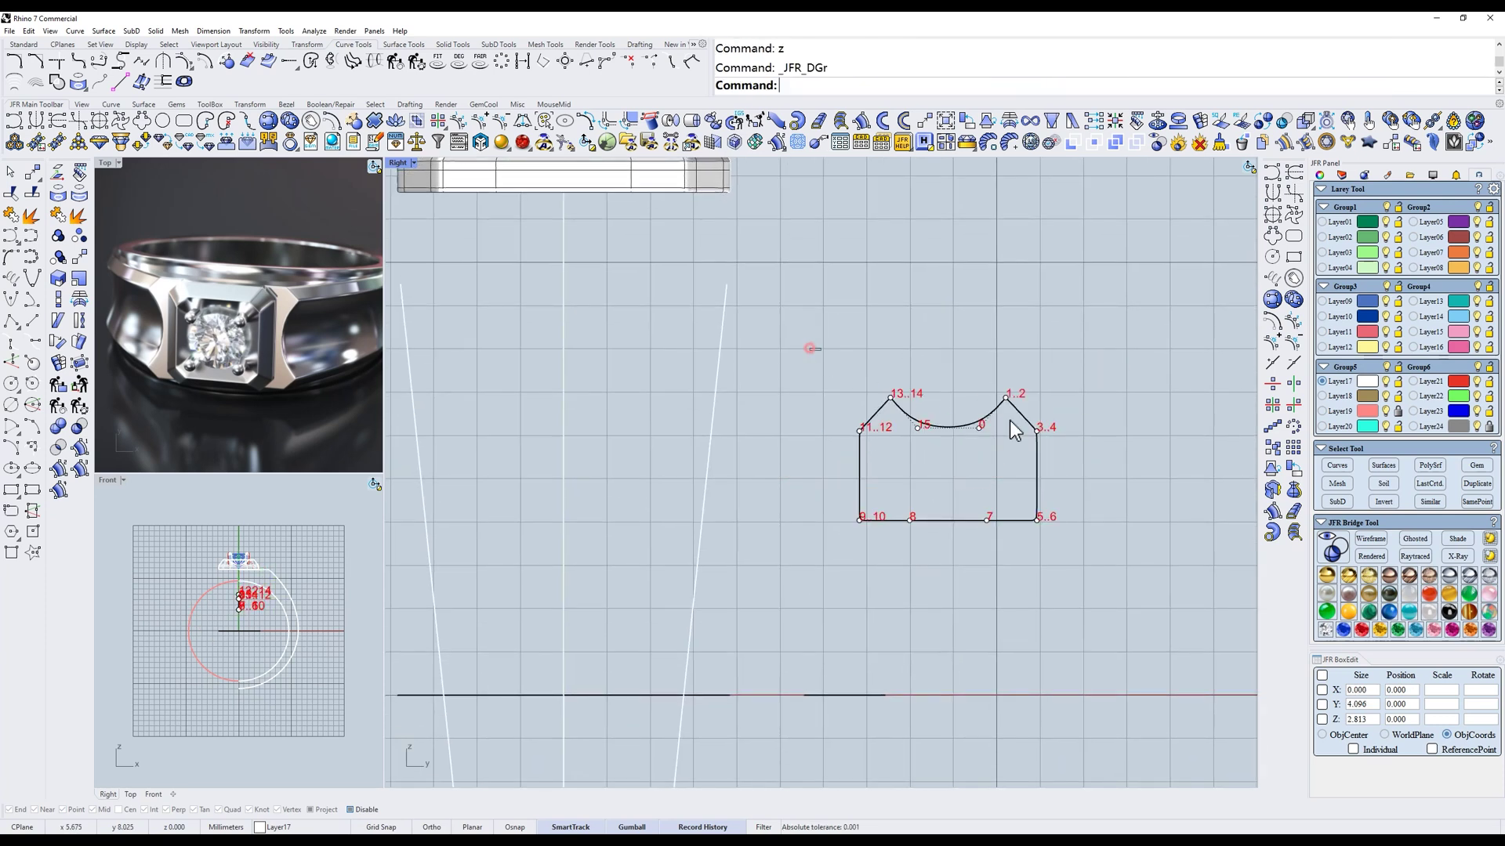
text(m)
click(1102, 439)
click(1102, 469)
key(Escape)
key(Escape)
- Duplicate the concave profile directly below the original
right_drag(1035, 475, 1022, 411)
click(1024, 421)
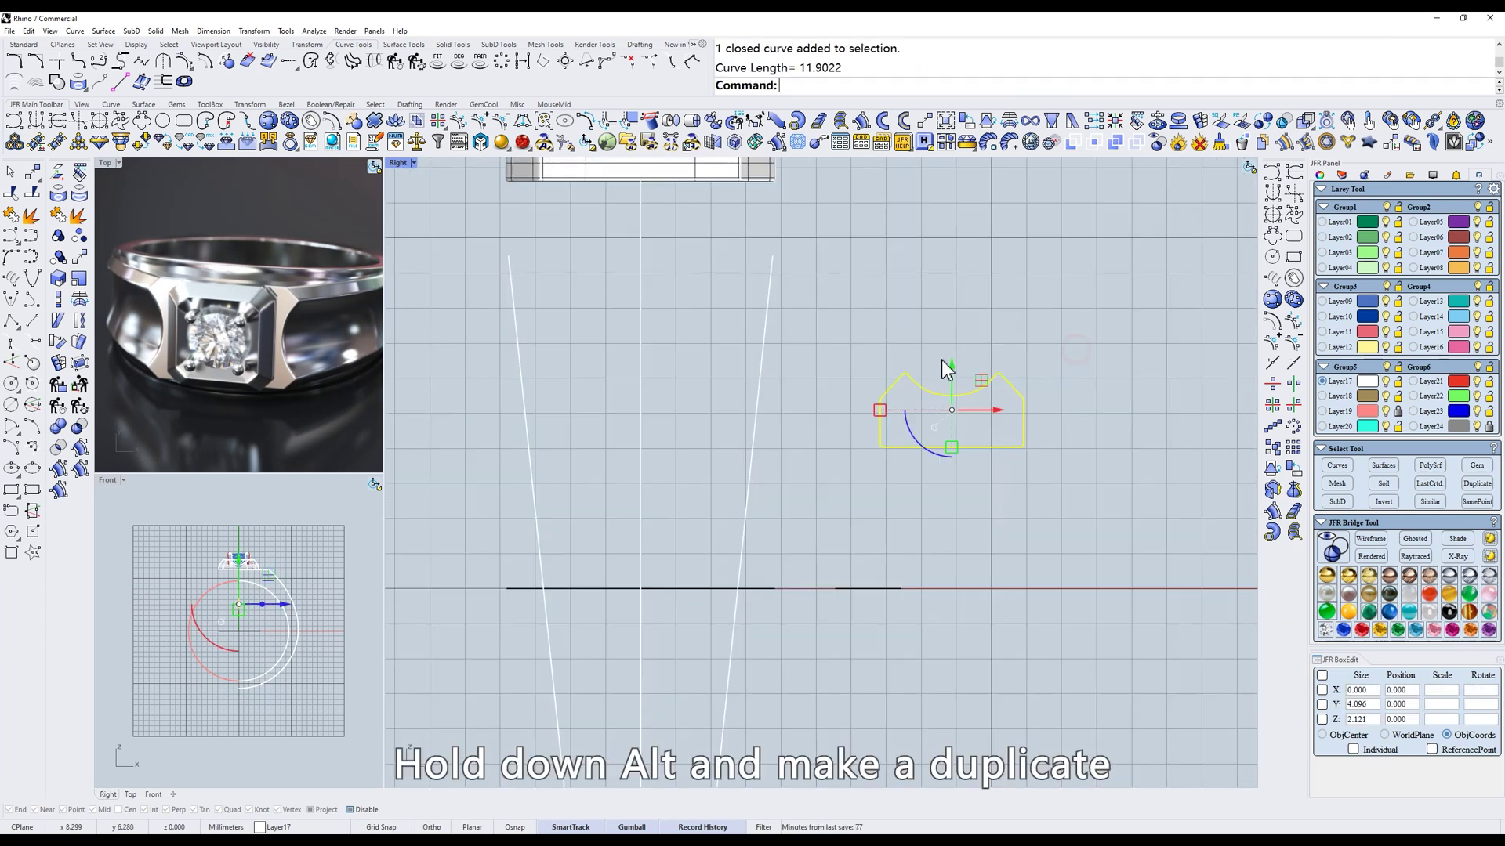
alt+drag(952, 360, 958, 480)
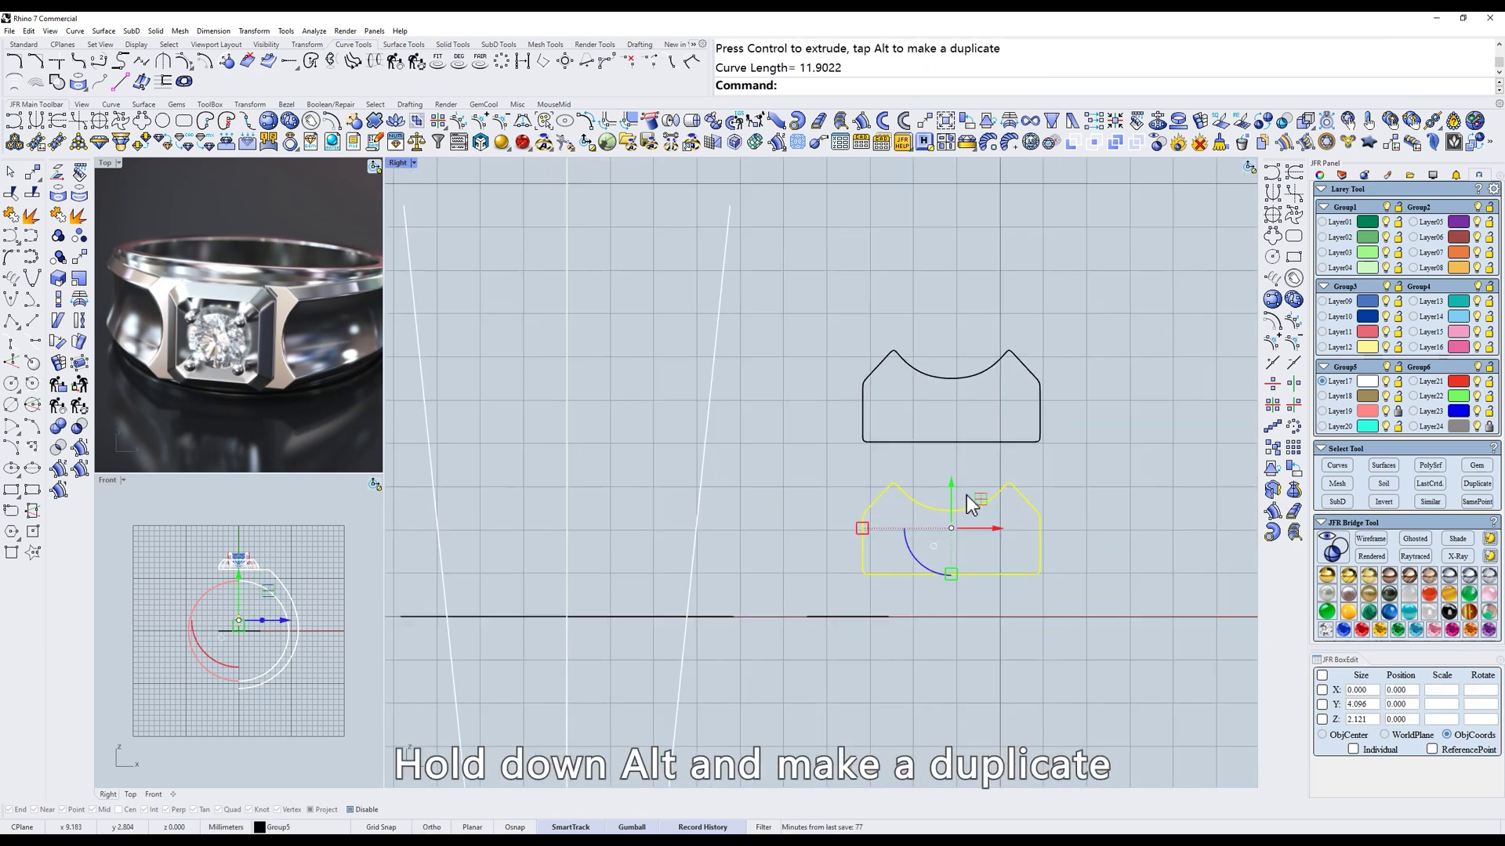
- Flatten the copy's upper control points with a vertical scale of 0 to make a plain rectangular profile
scroll(967, 496, up, 2)
text(s)
drag(791, 450, 1100, 549)
click(951, 521)
text(0)
key(Return)
scroll(952, 522, down, 6)
right_drag(952, 522, 986, 444)
click(1115, 302)
key(Escape)
- Set up the Rail tool as Sweep3 with multiple profiles and the centred profile position
ctrl+shift+right_drag(989, 388, 943, 472)
click(862, 121)
click(665, 342)
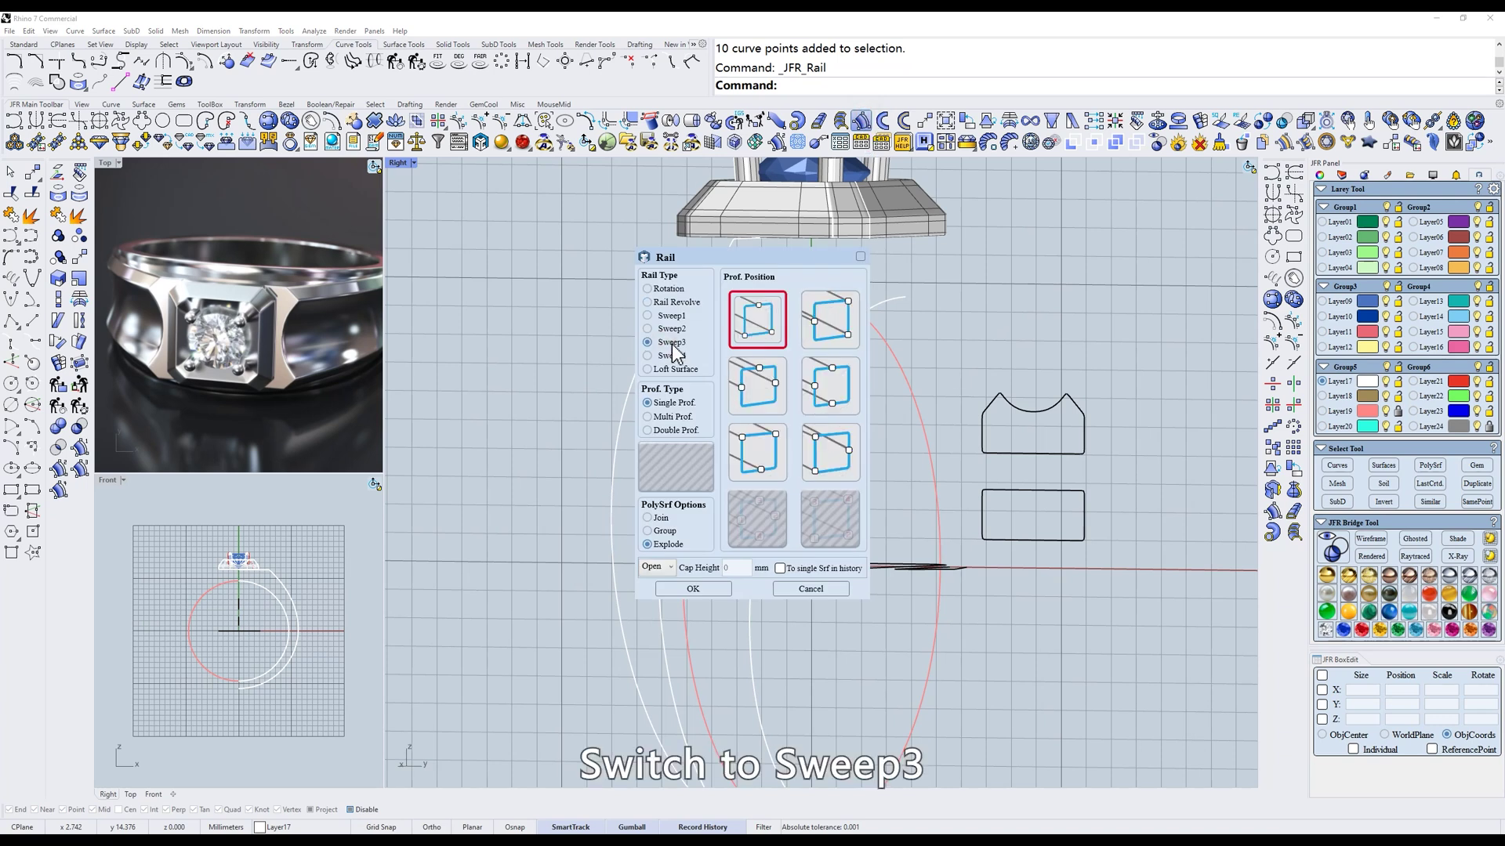
click(760, 328)
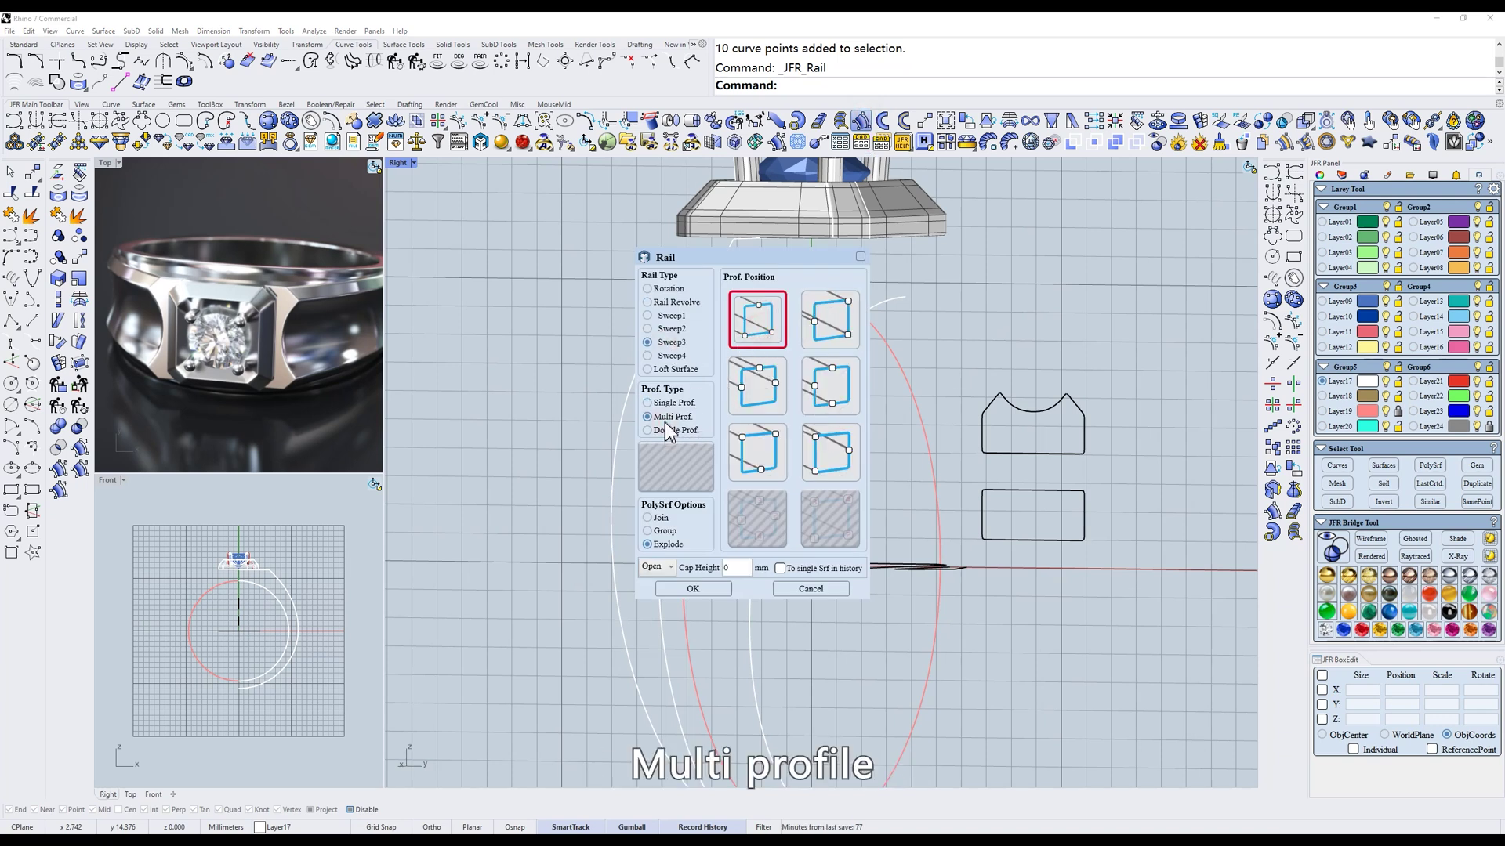
click(692, 588)
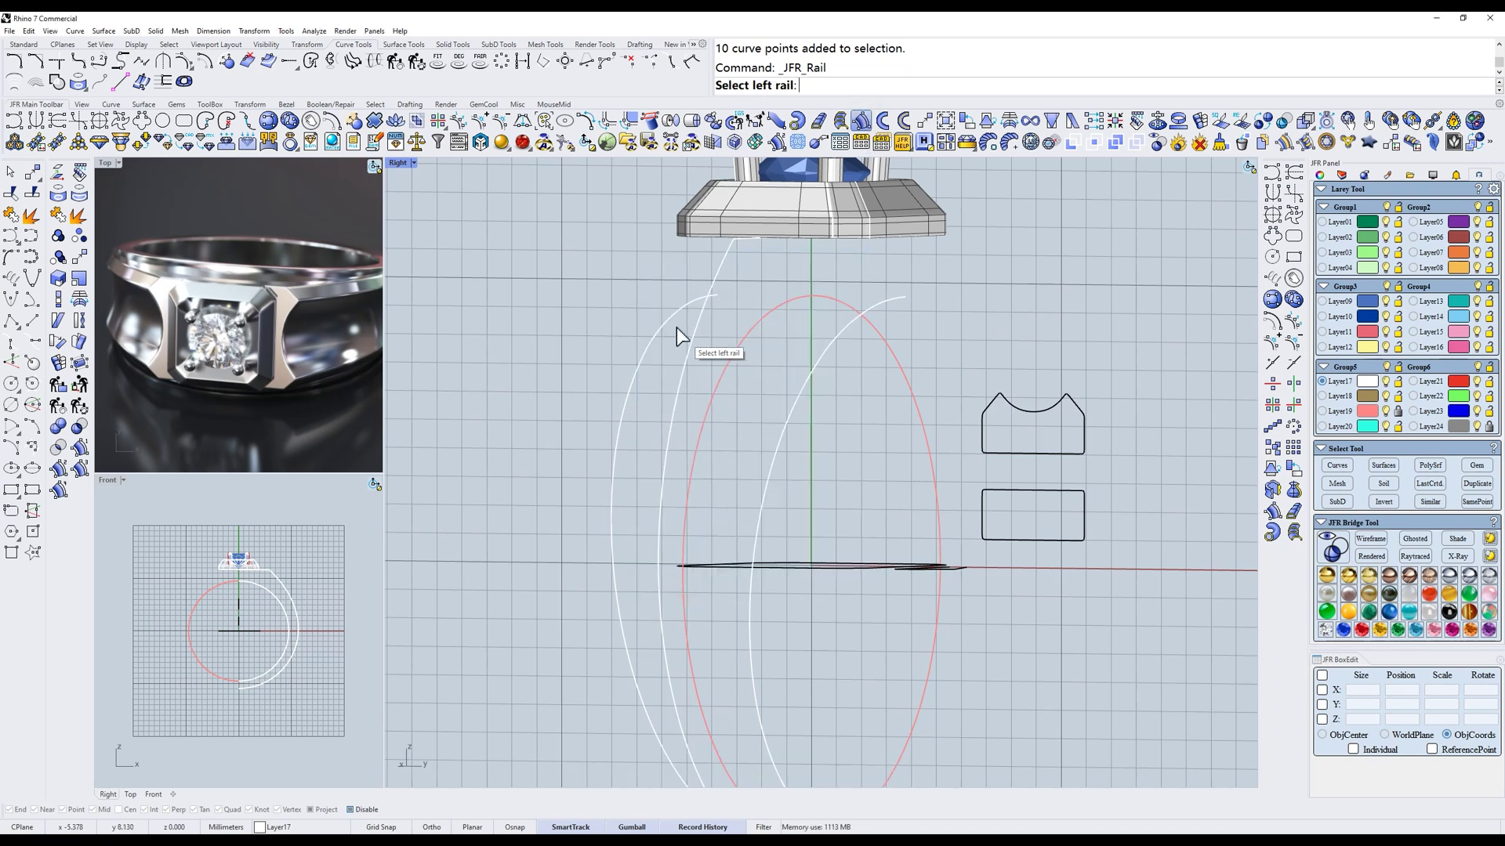
- Select the two tapered inner curves as left and right rails and the outer curve as upper rail
click(672, 327)
click(829, 354)
click(729, 263)
scroll(744, 282, down, 4)
right_drag(805, 464, 809, 510)
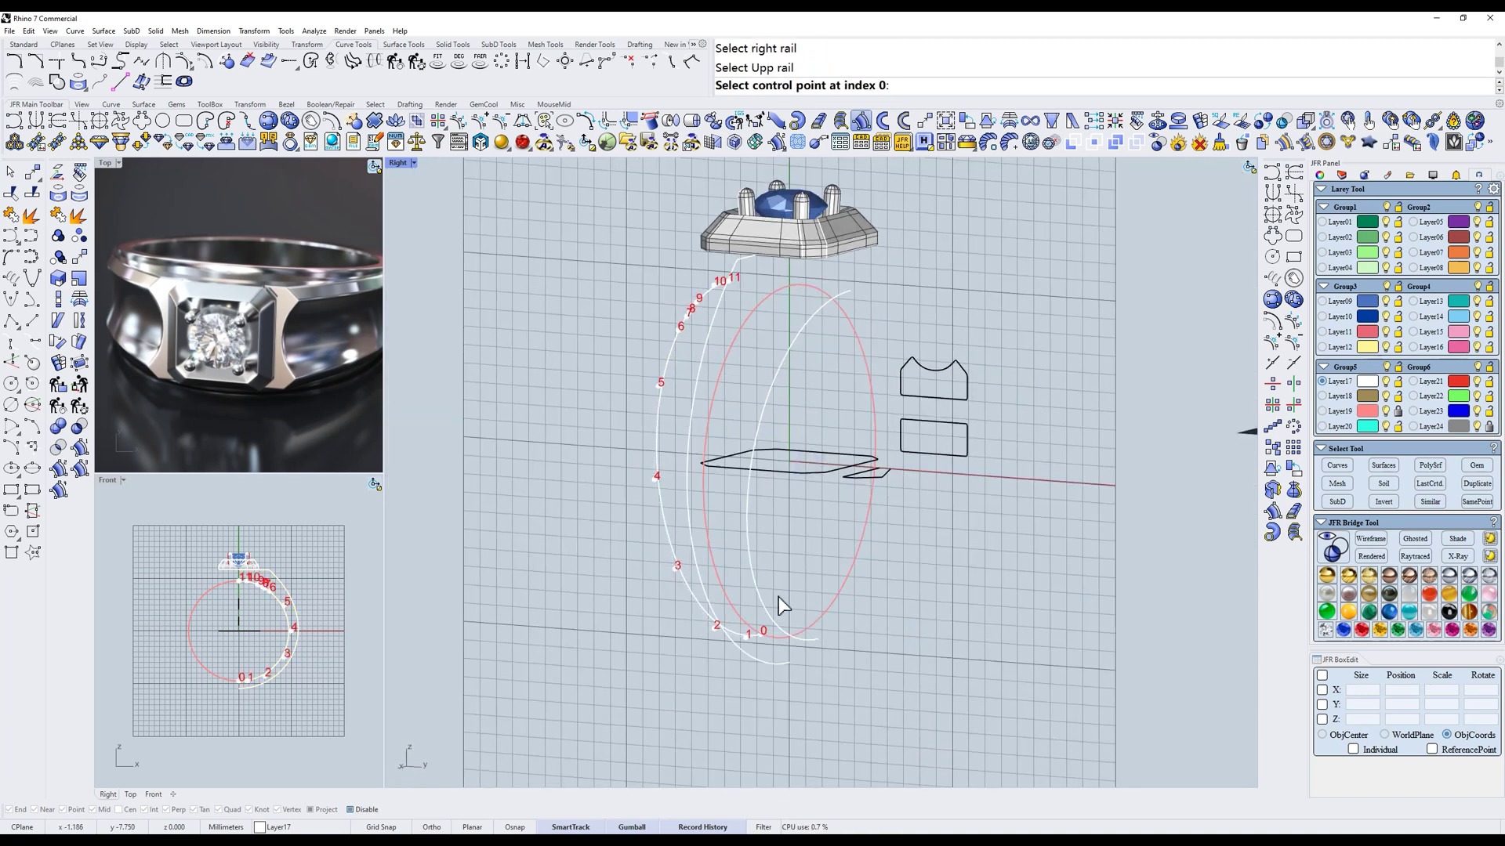
- Assign the flat profile to rail points 0, 3, 9 and 11 and the concave profile to points 6 and 7, and build the shank
click(909, 423)
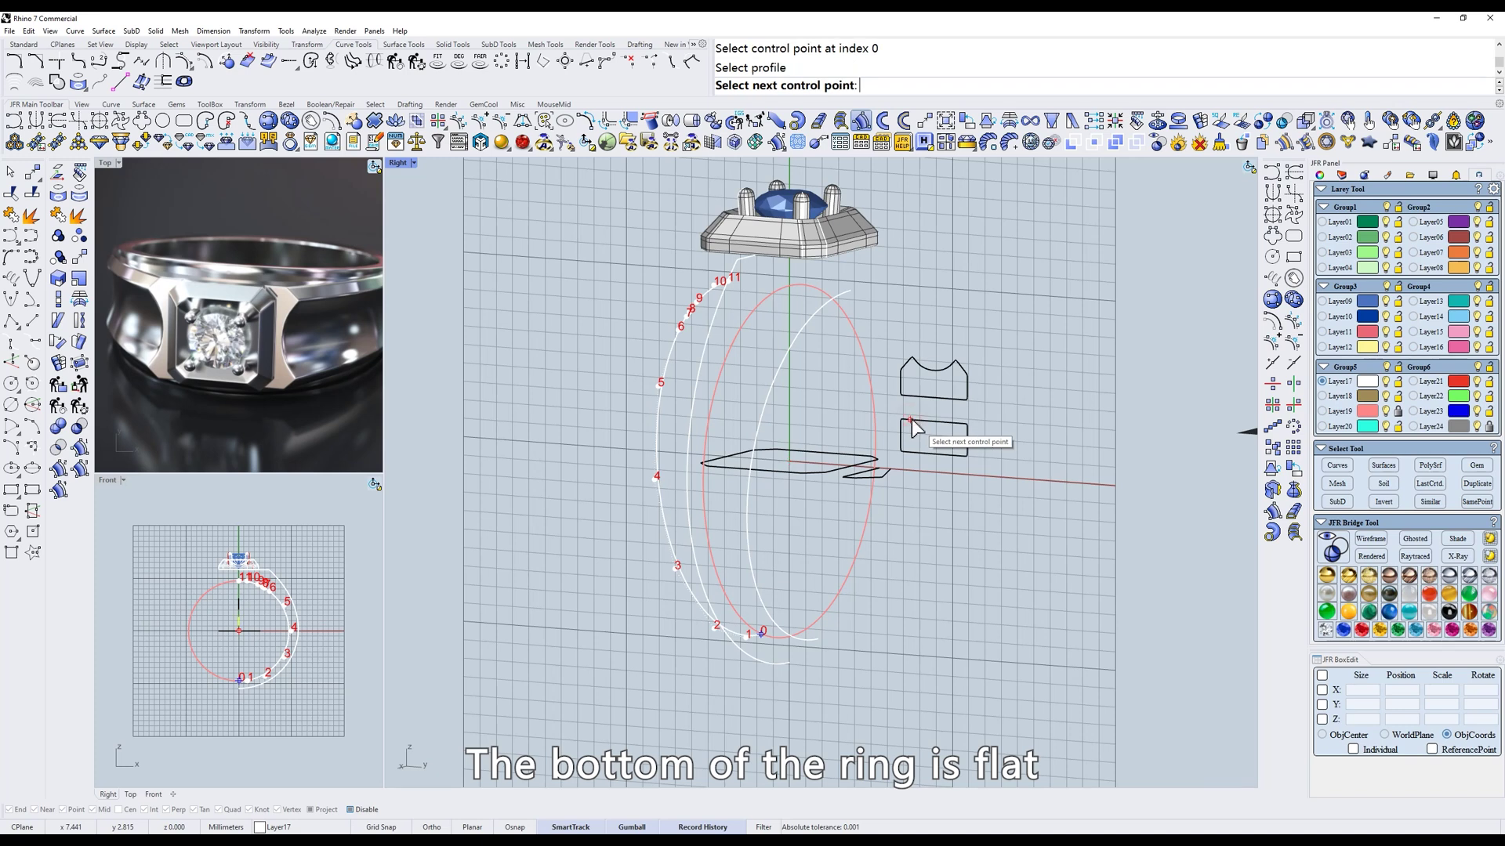
click(675, 569)
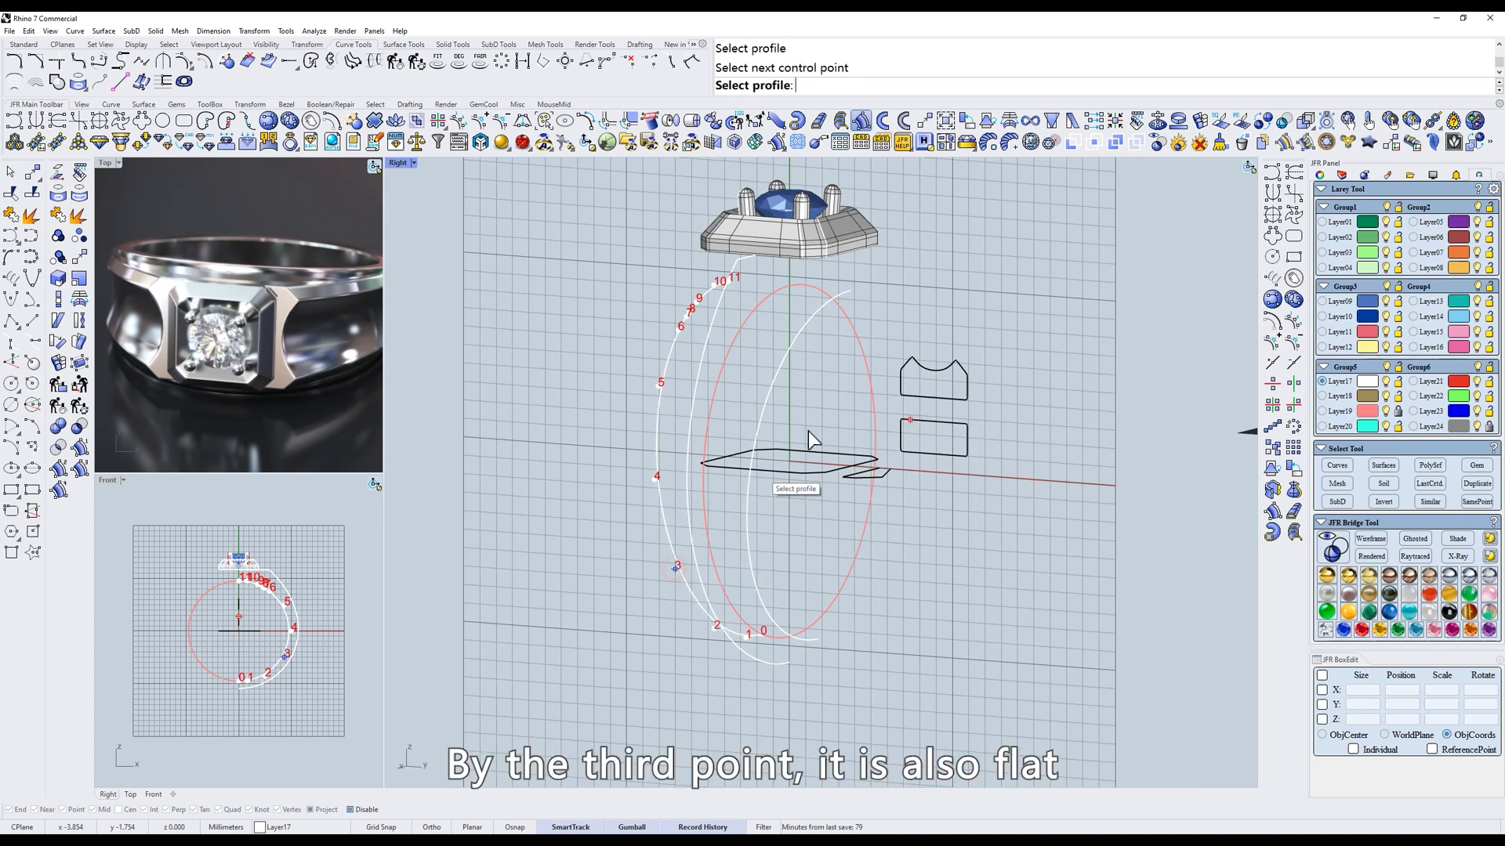
click(933, 425)
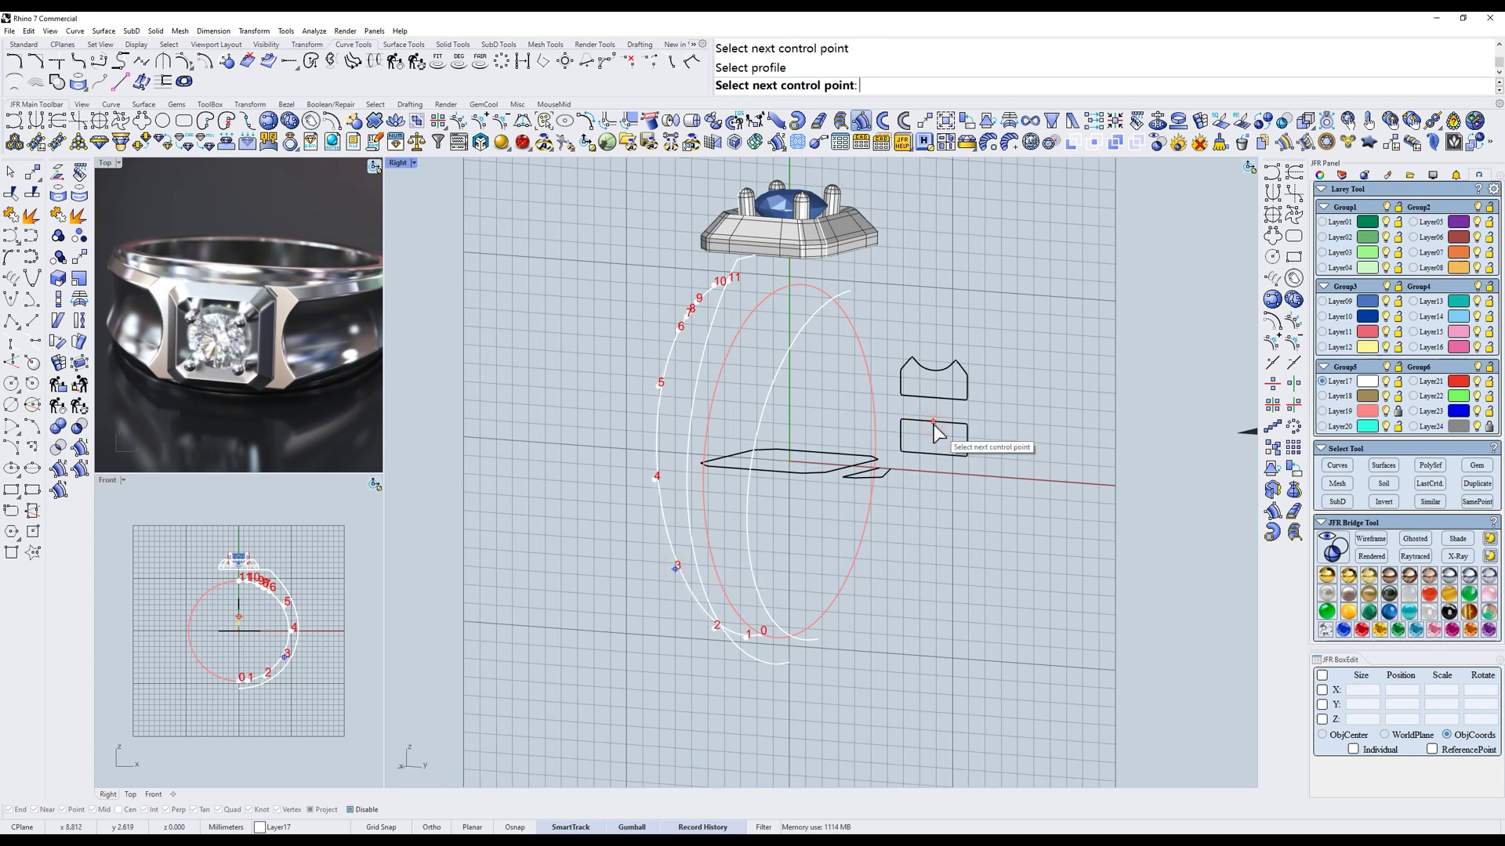
click(678, 330)
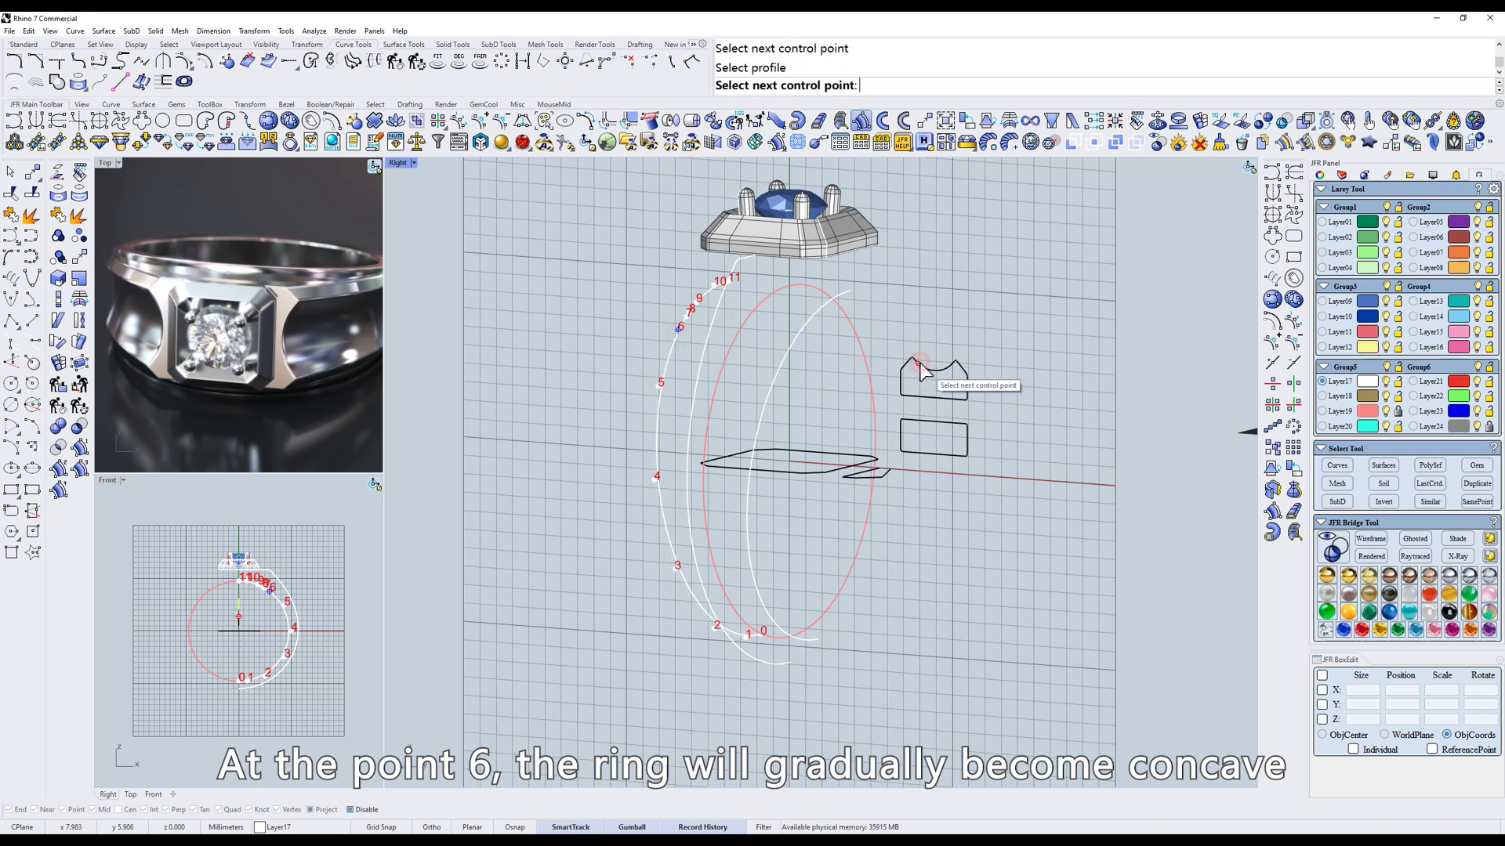
scroll(668, 274, up, 2)
click(689, 316)
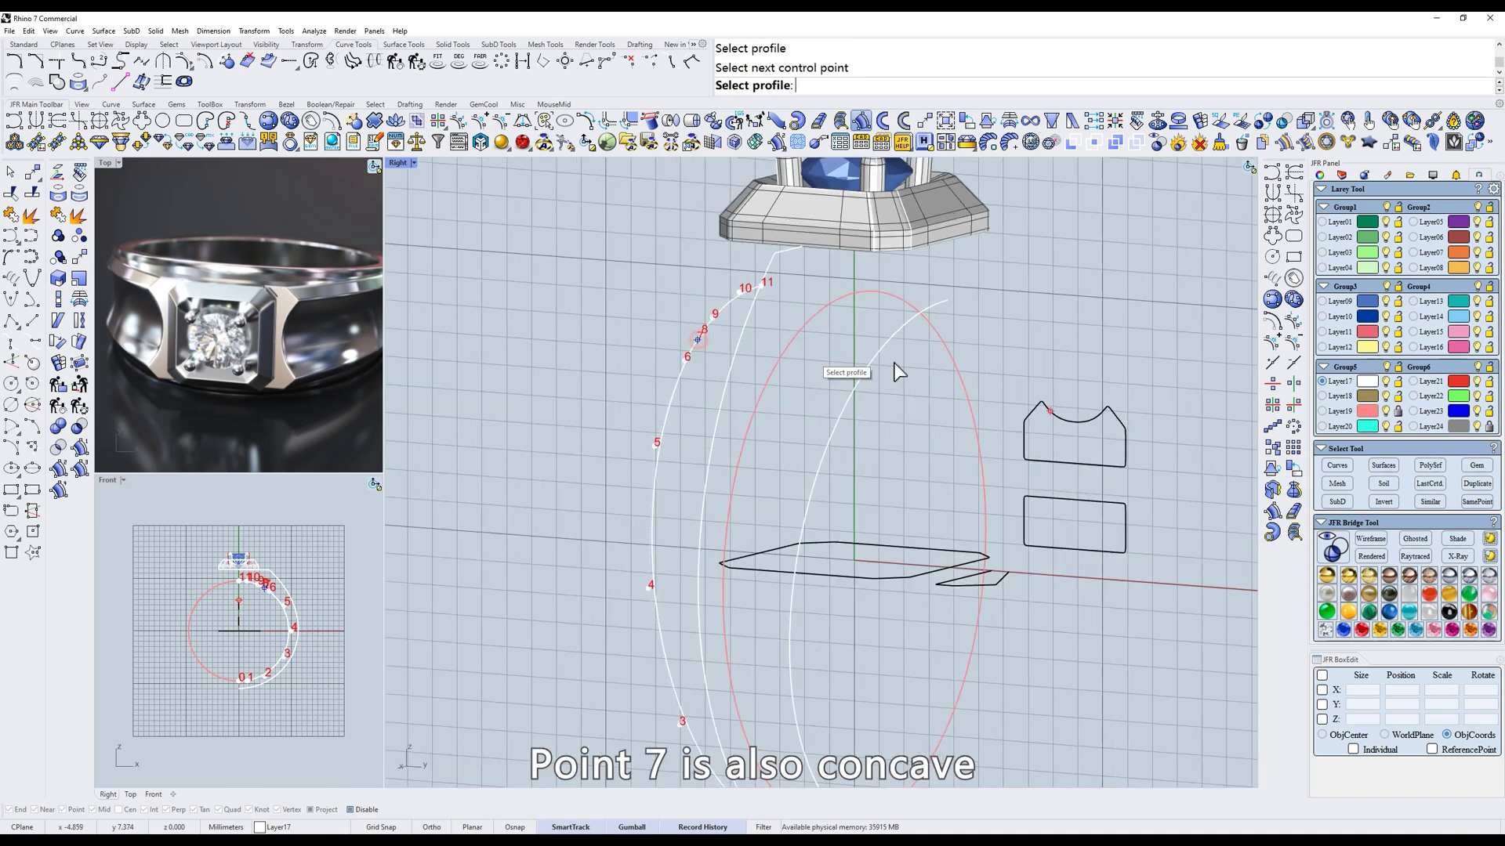
click(1044, 402)
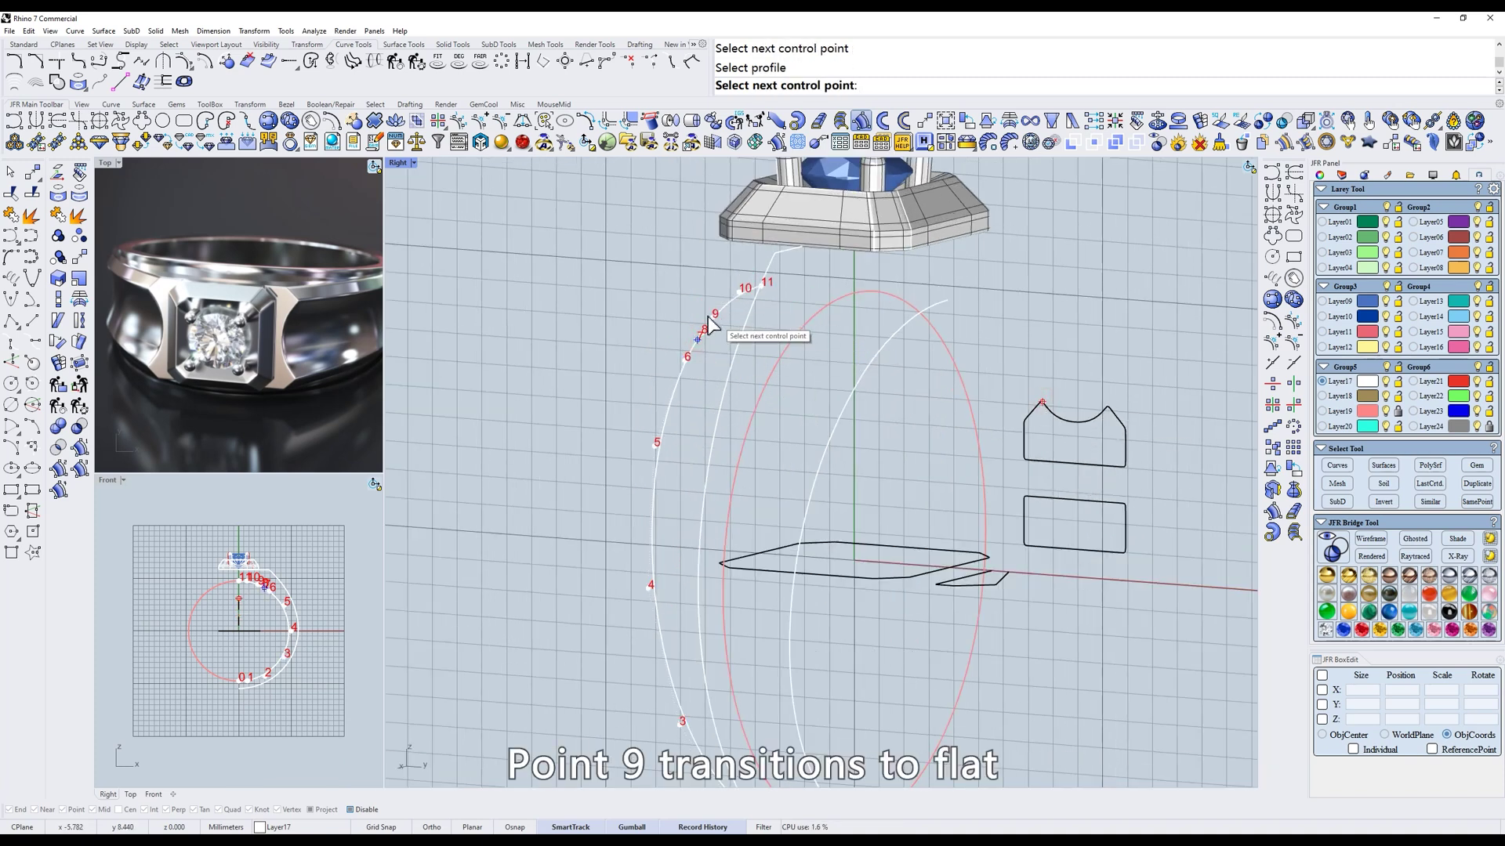
click(1069, 499)
click(761, 286)
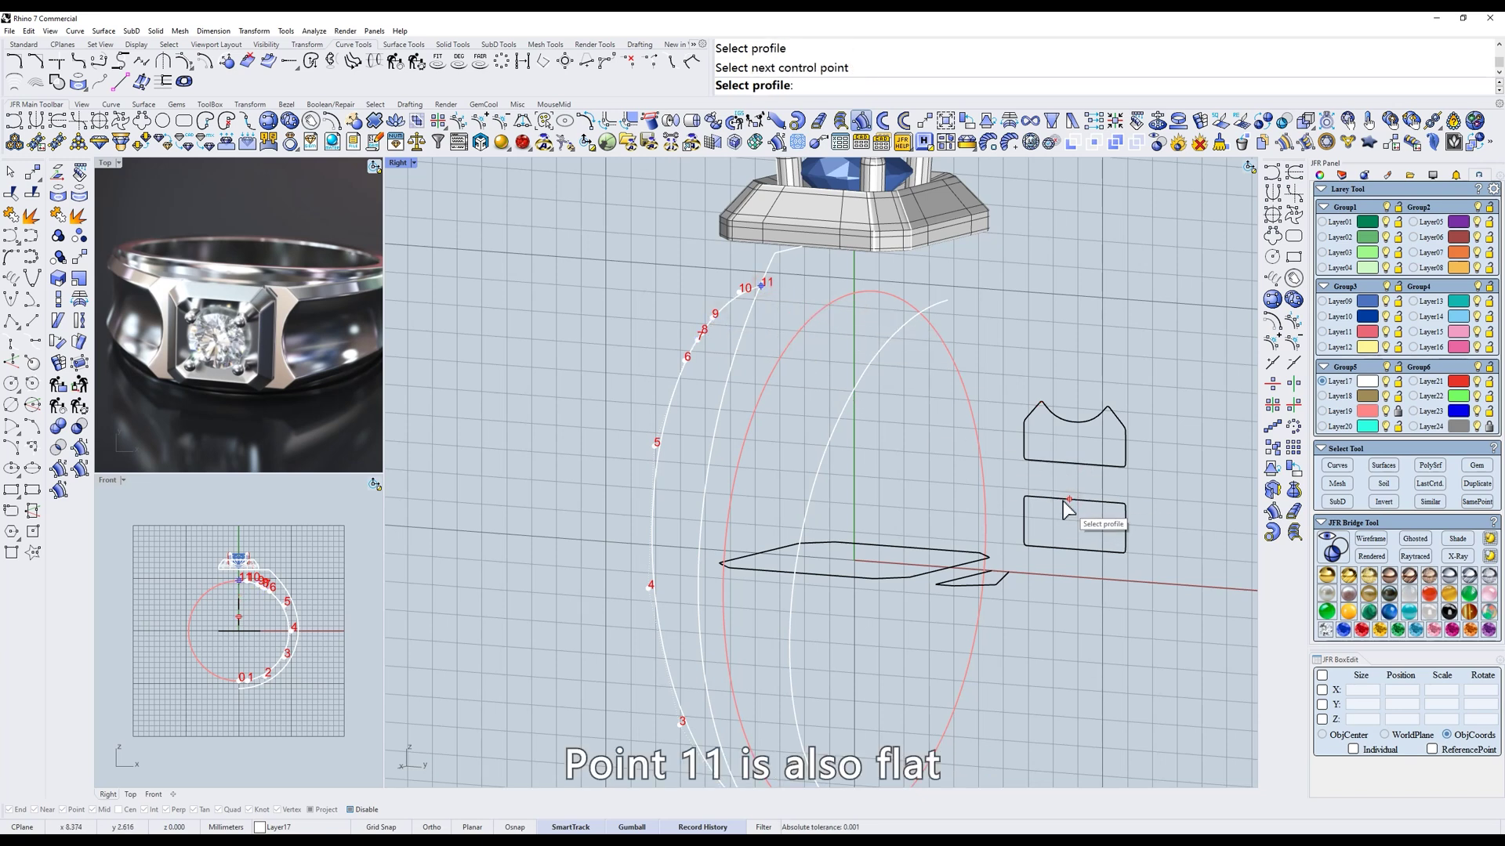
key(Return)
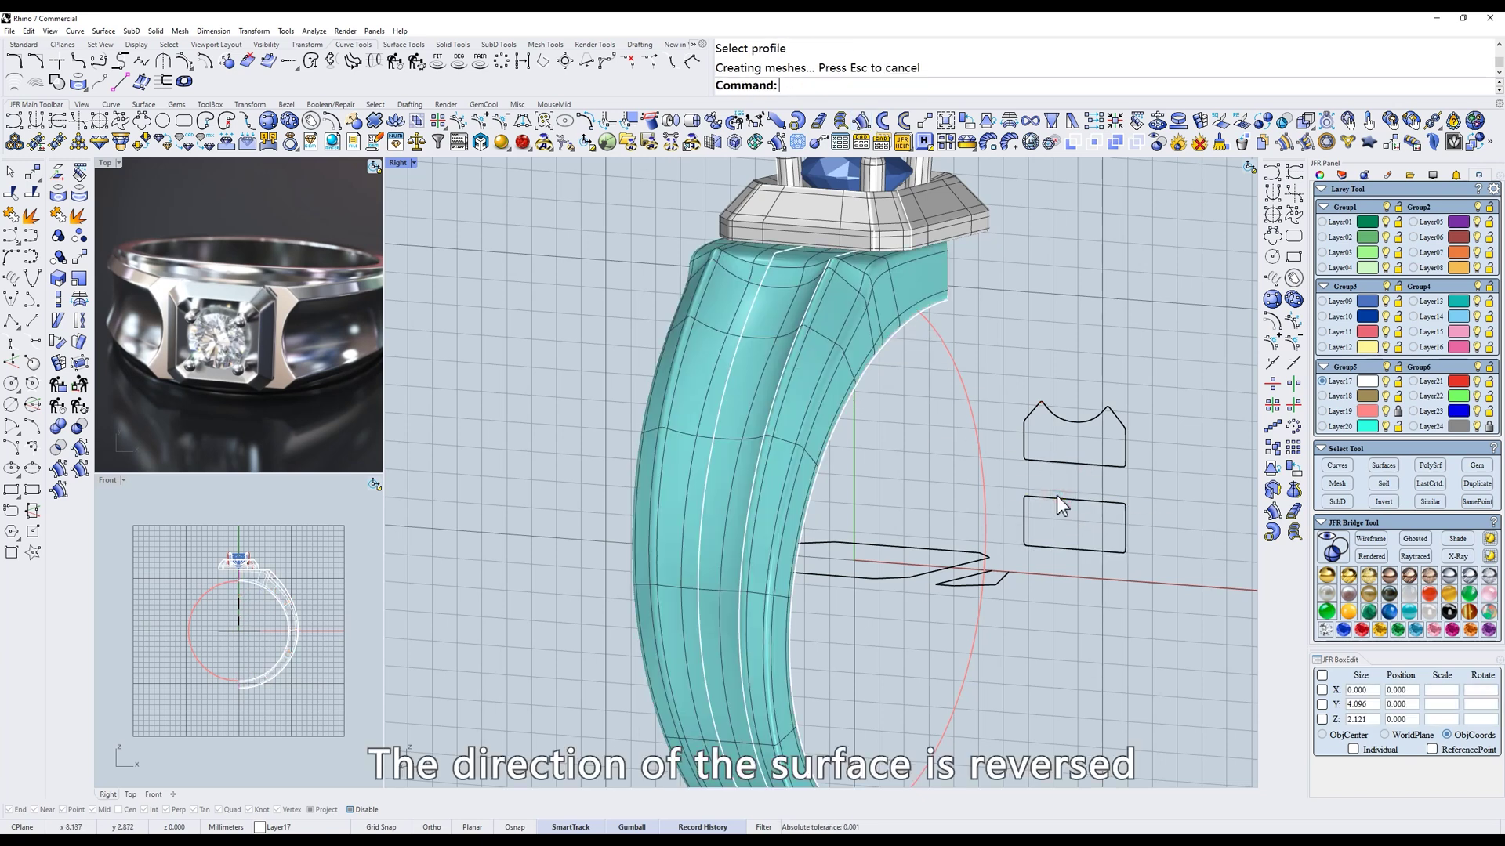
- Reverse the direction of both profile curves so the shank surface faces outward
drag(1148, 370, 1042, 569)
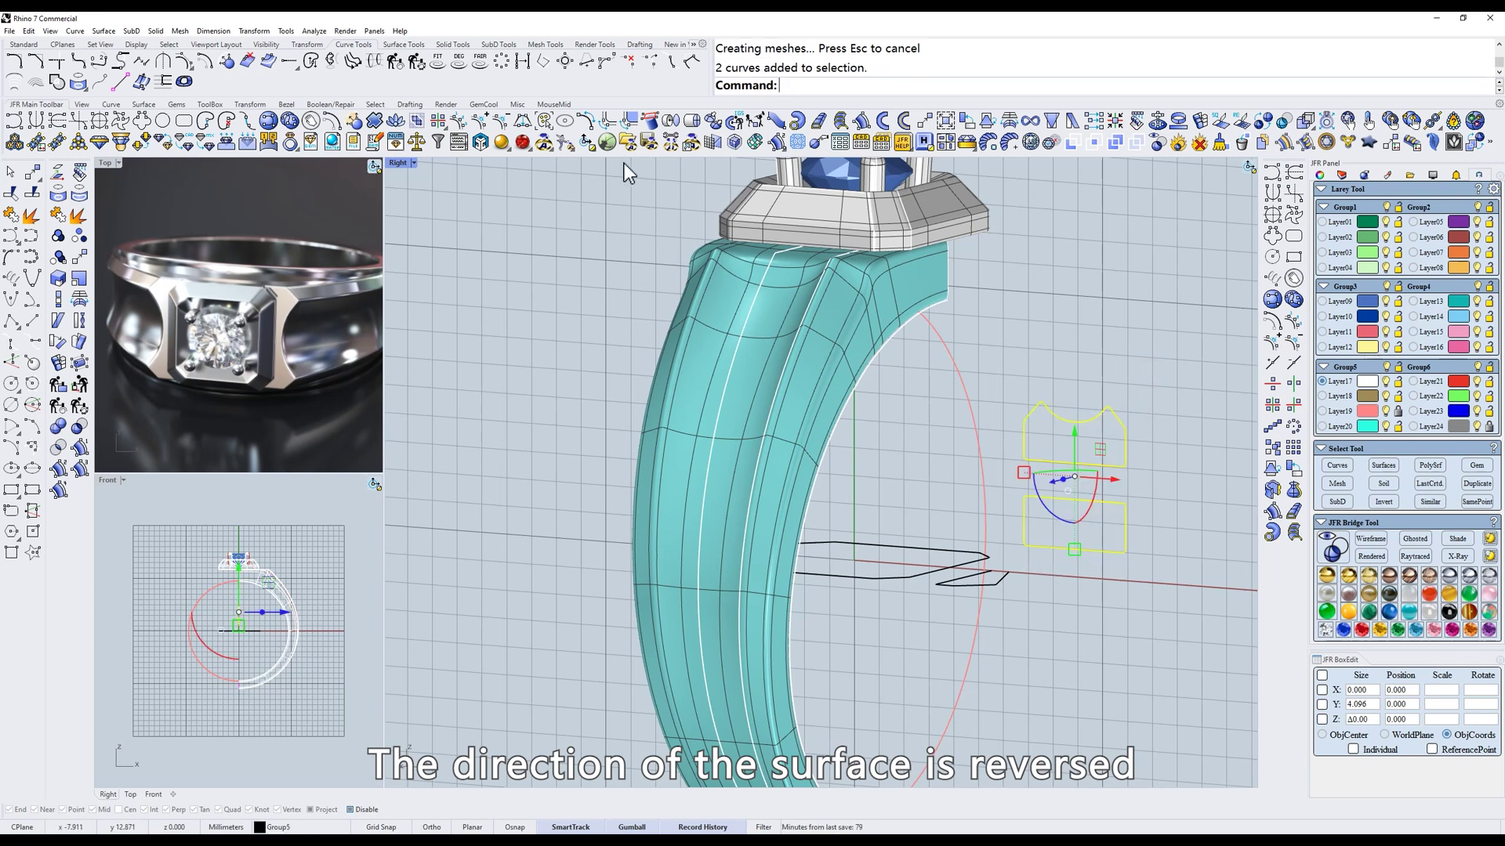
click(606, 142)
click(1112, 369)
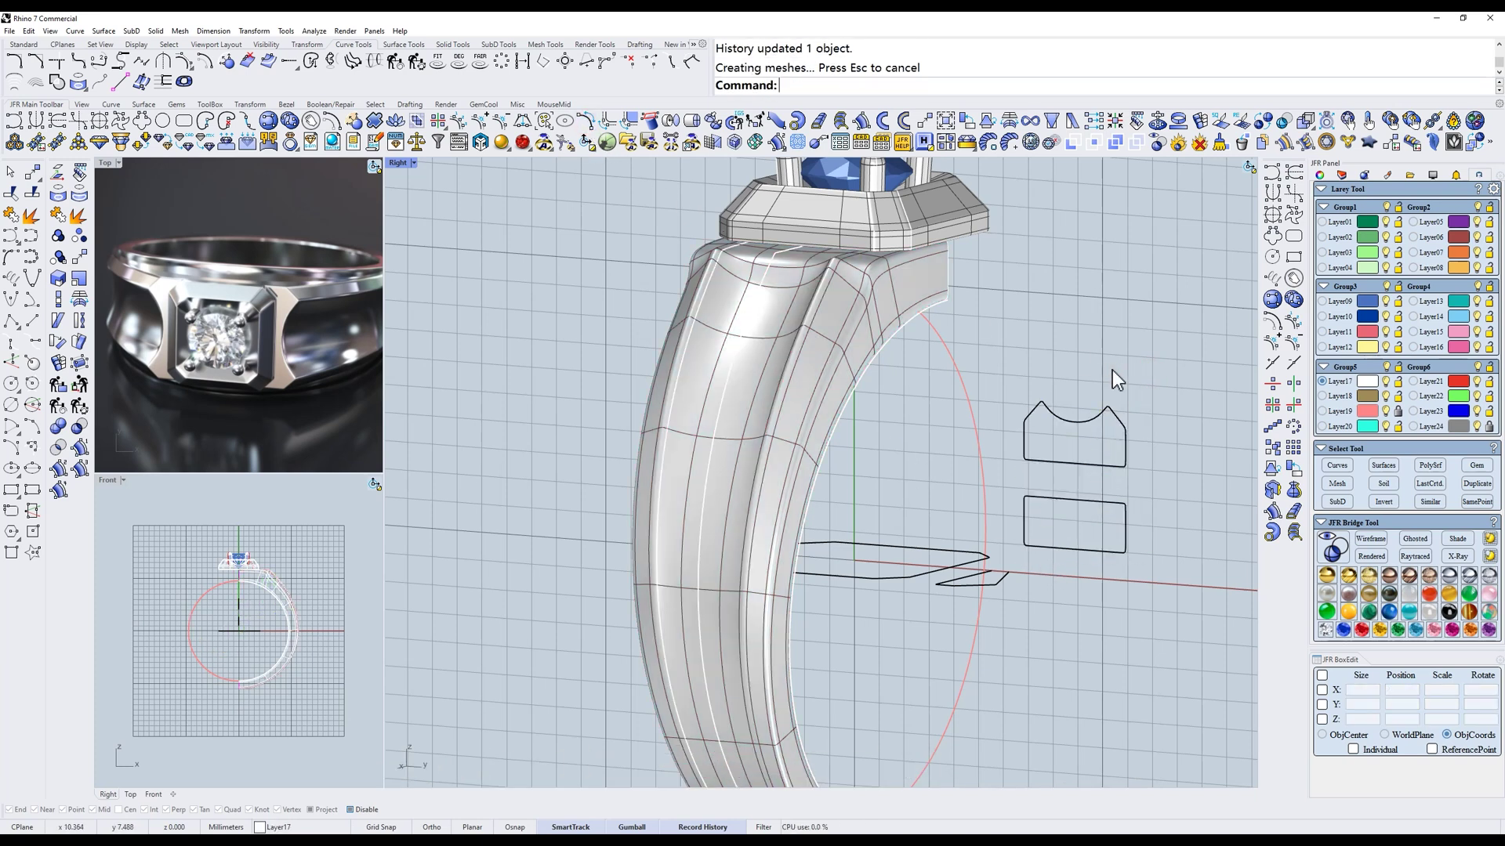
- Select the shank surface and show its control points in the Front view wireframe
text(f)
key(Return)
scroll(850, 376, up, 5)
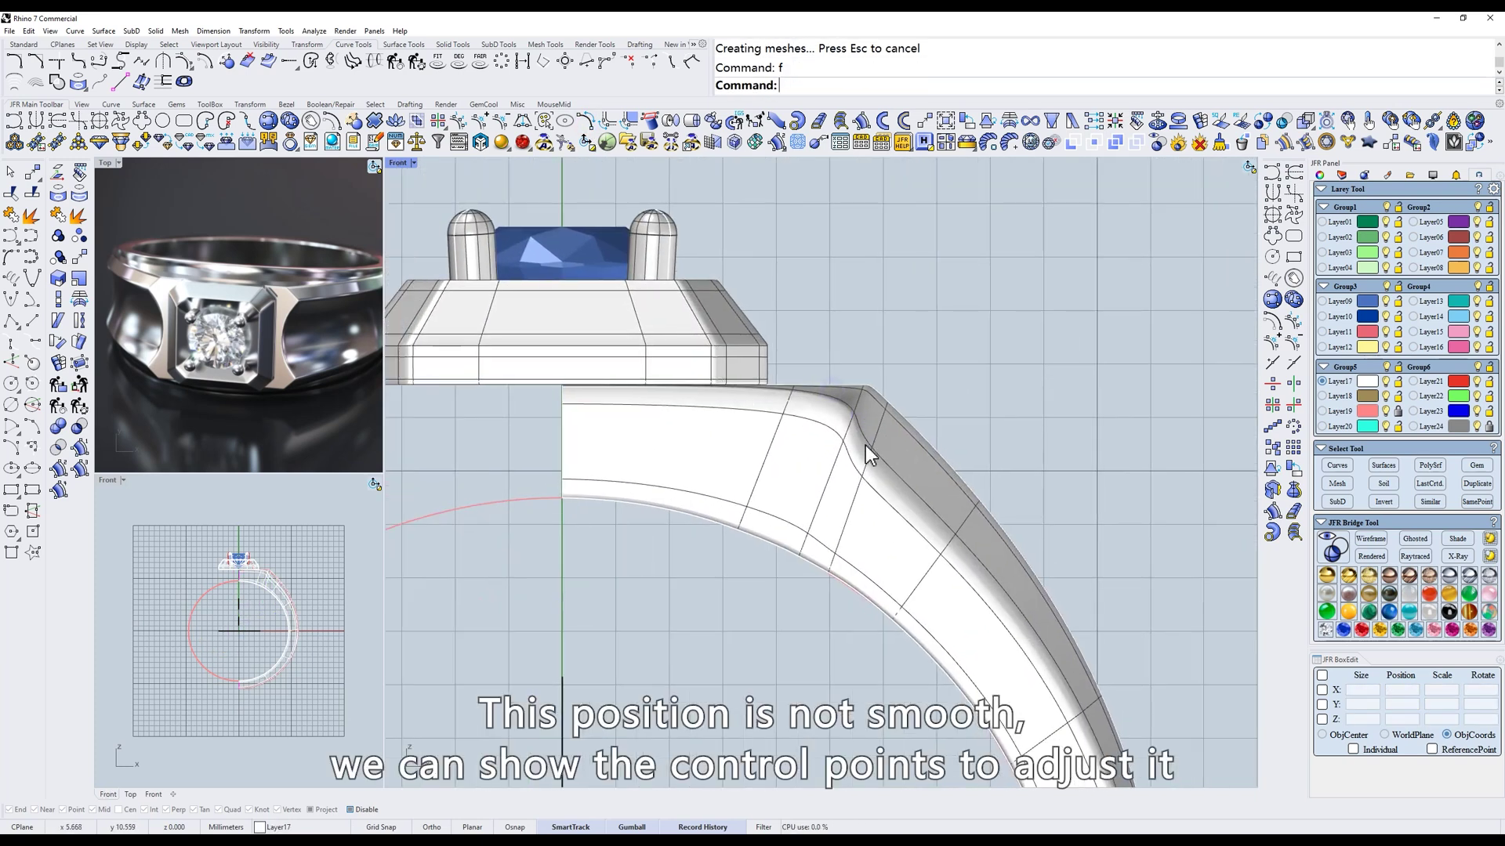
click(862, 449)
text(r)
key(Return)
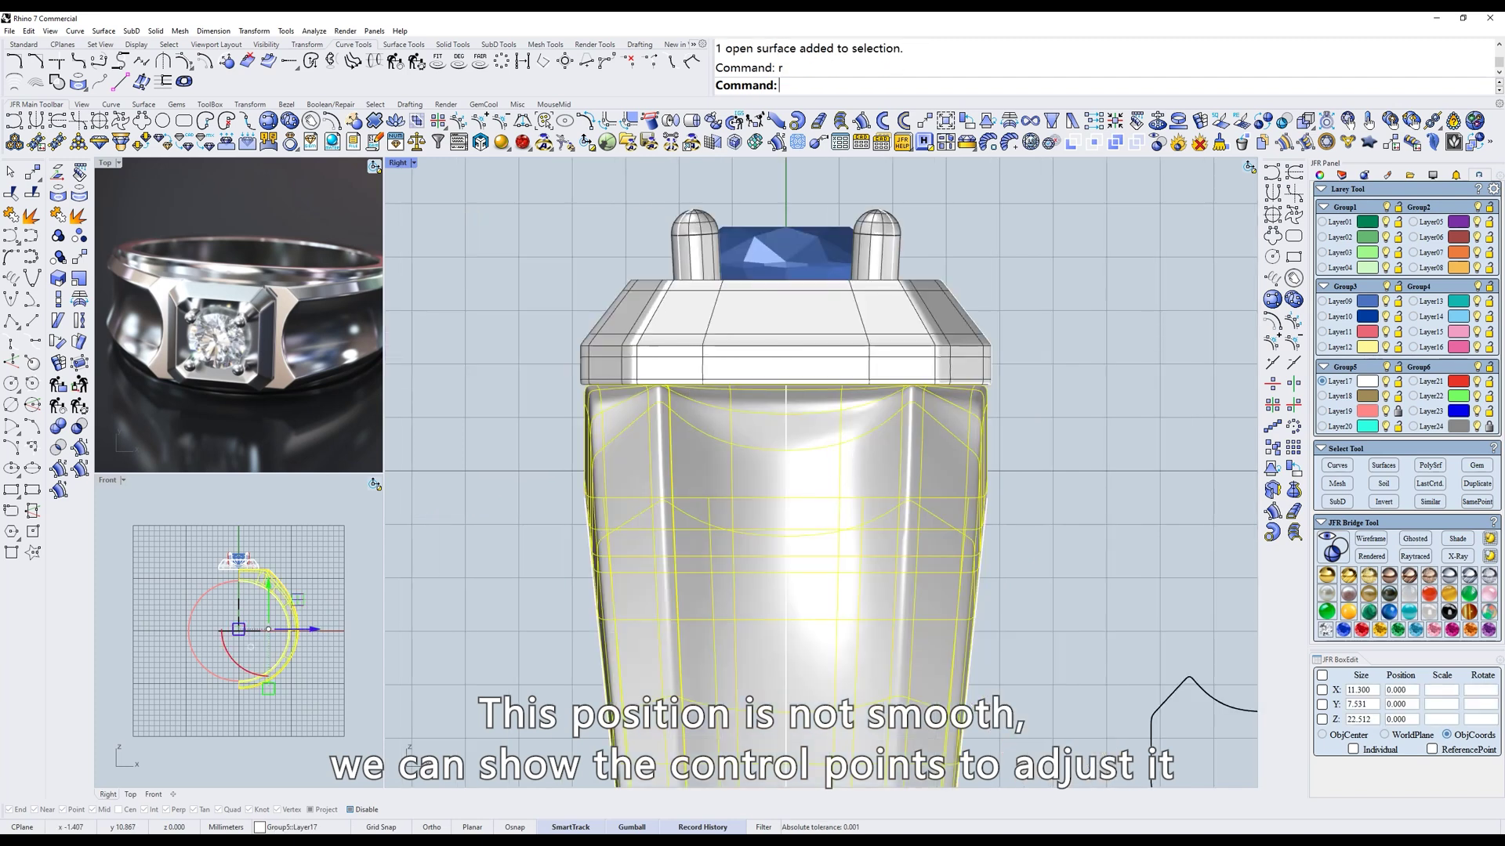
text(w)
key(Return)
text(f)
key(Return)
text(z)
key(Return)
- Select the low control points at the uneven shoulder and flatten them to a custom horizontal plane along the shank's top edge
scroll(863, 450, up, 4)
drag(704, 507, 902, 384)
text(w)
key(Return)
ctrl+shift+right_drag(852, 400, 993, 437)
text(f)
key(Return)
scroll(854, 411, down, 4)
scroll(993, 437, up, 4)
text(v)
key(Return)
drag(977, 433, 964, 436)
scroll(964, 436, down, 4)
text(s)
key(Return)
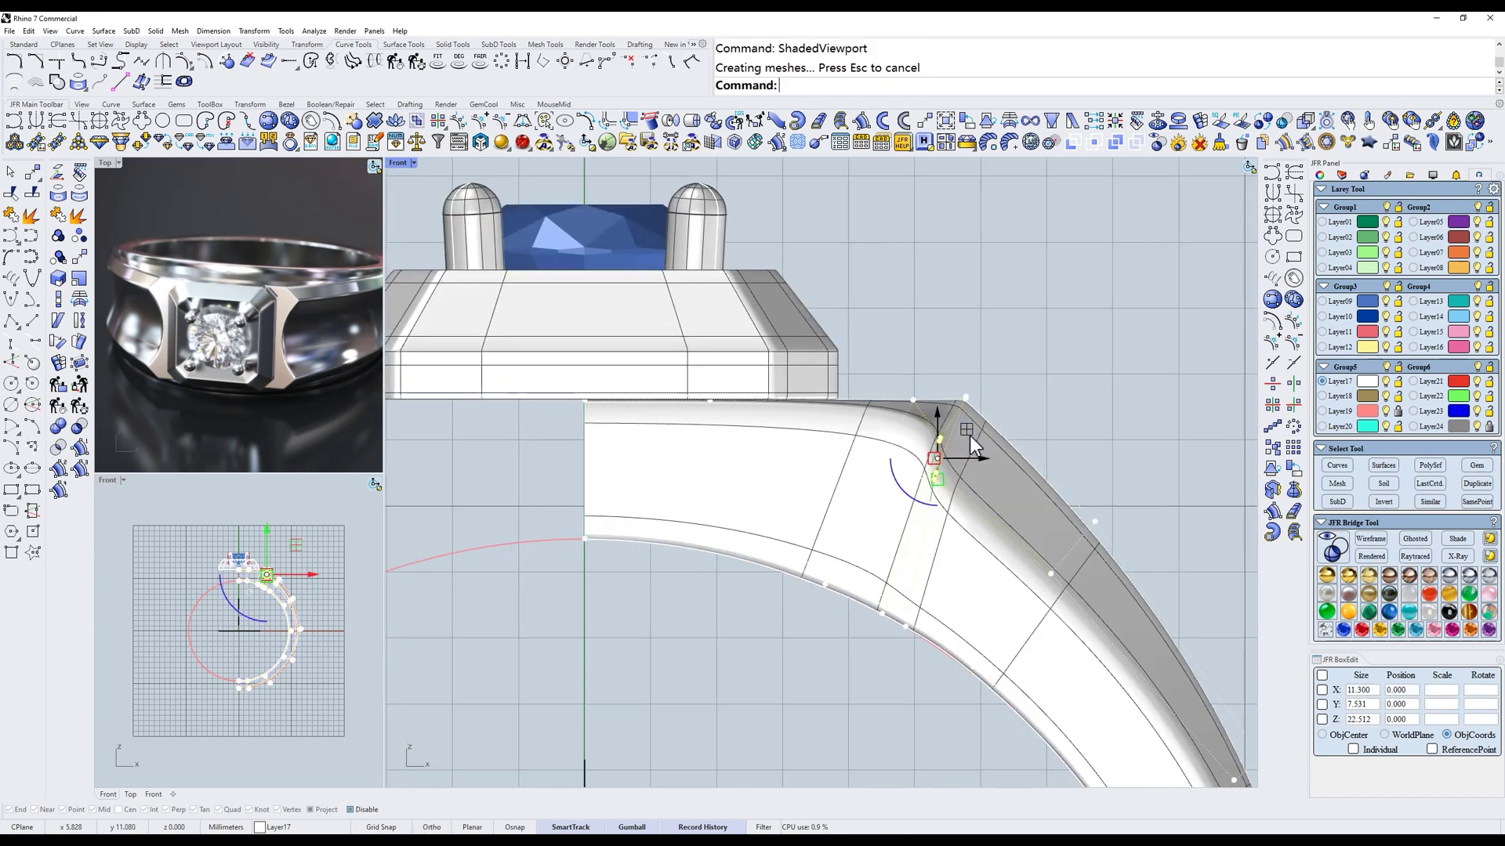
click(543, 143)
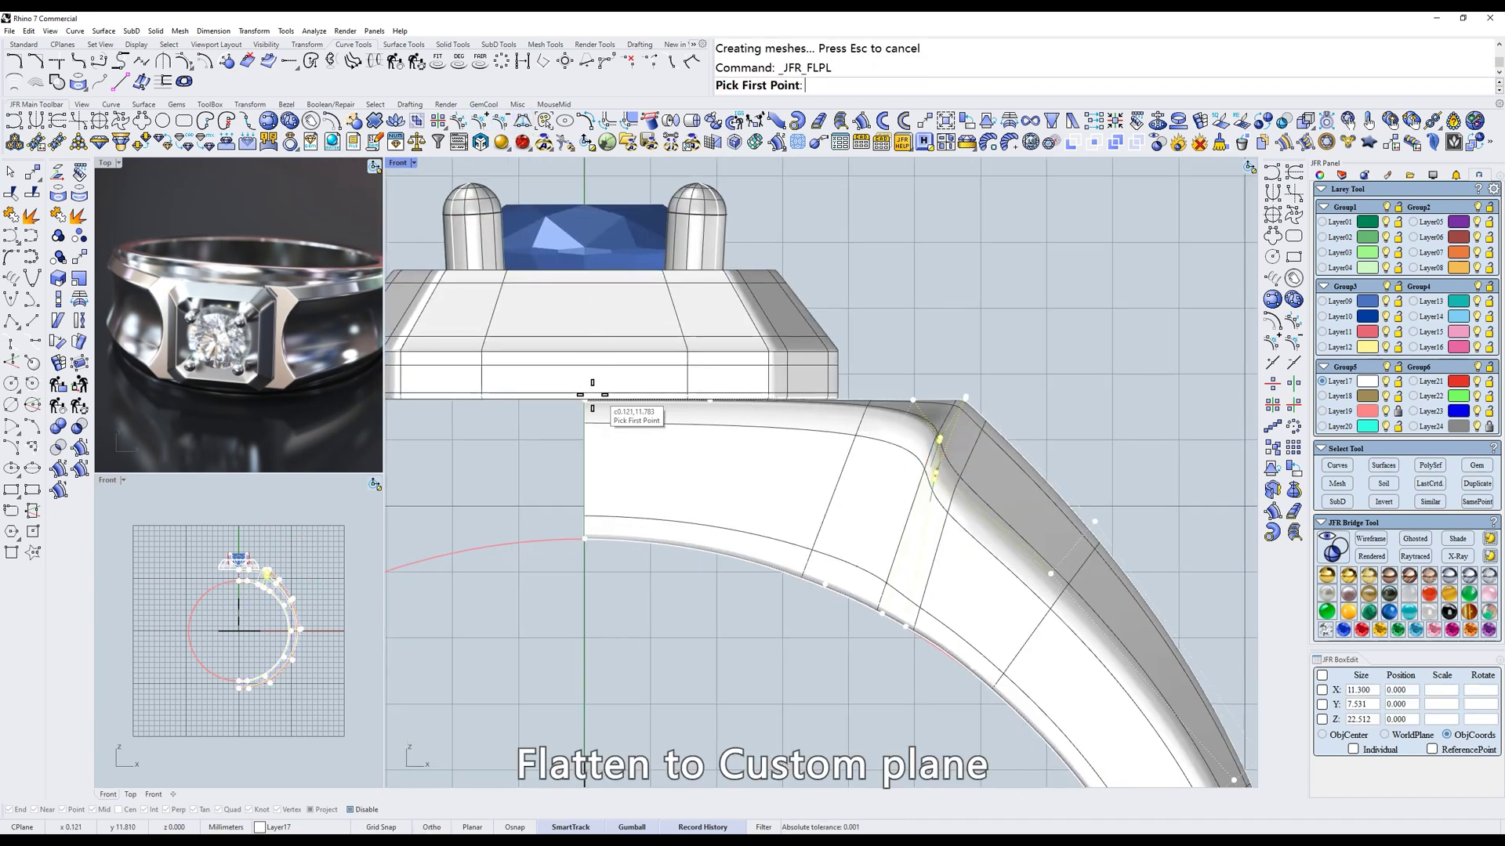
click(586, 401)
click(1027, 399)
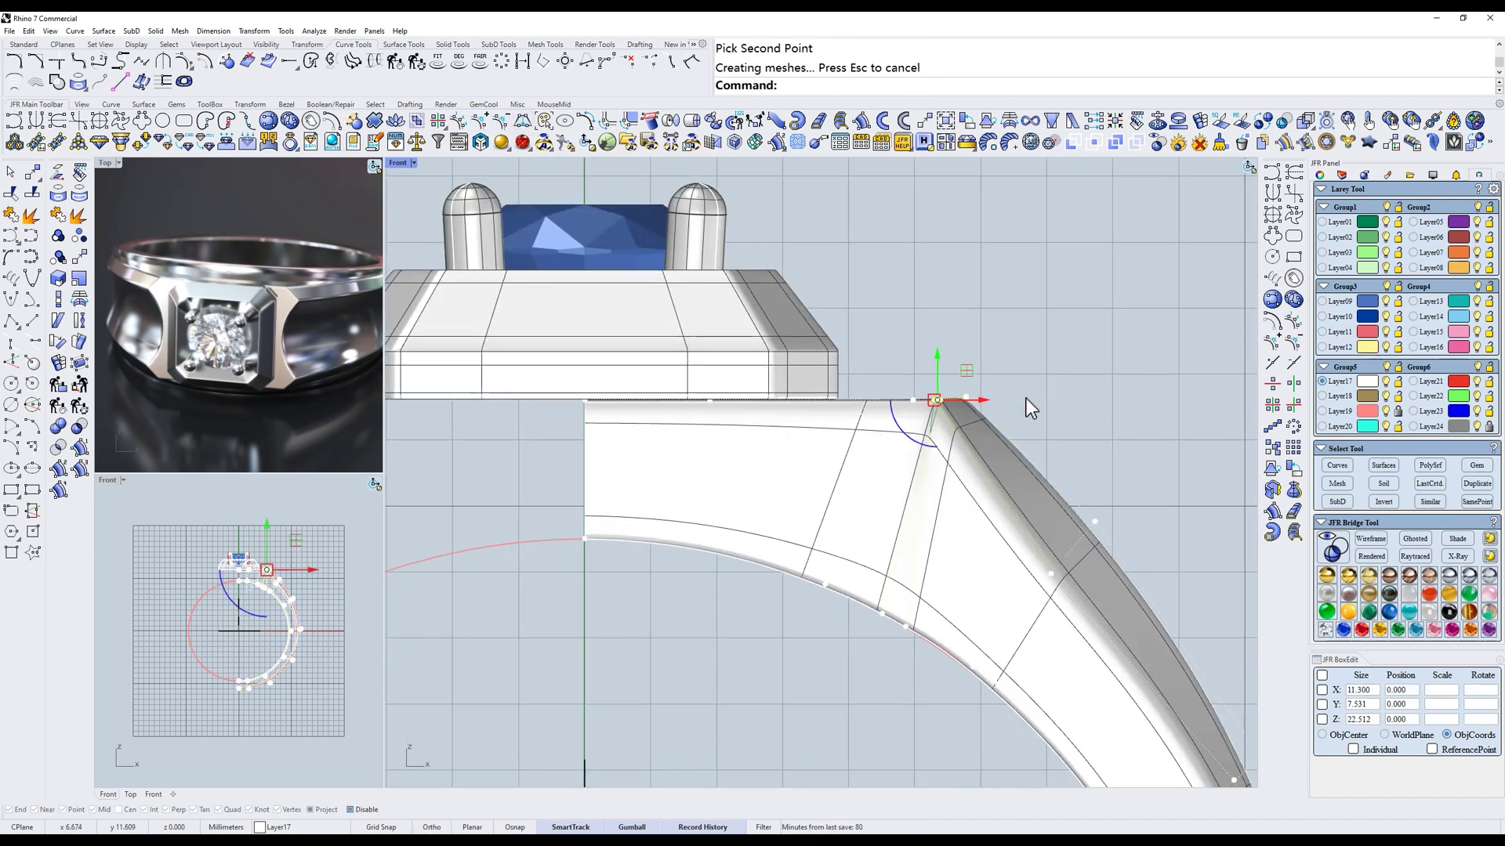
- Select the control points at the shank's shoulder corner and move them slightly toward the setting
text(w)
key(Return)
scroll(941, 336, up, 3)
drag(902, 402, 947, 441)
text(1)
key(Return)
right_drag(951, 312, 943, 352)
text(s)
key(Return)
text(m)
click(983, 288)
click(972, 288)
scroll(971, 288, down, 4)
- Select the control points along one side edge of the shank's flat top and align them straight in the Top view
text(w)
key(Return)
scroll(886, 599, up, 3)
scroll(834, 584, down, 2)
drag(527, 638, 1005, 544)
text(s)
key(Return)
scroll(921, 508, up, 3)
text(t)
key(Return)
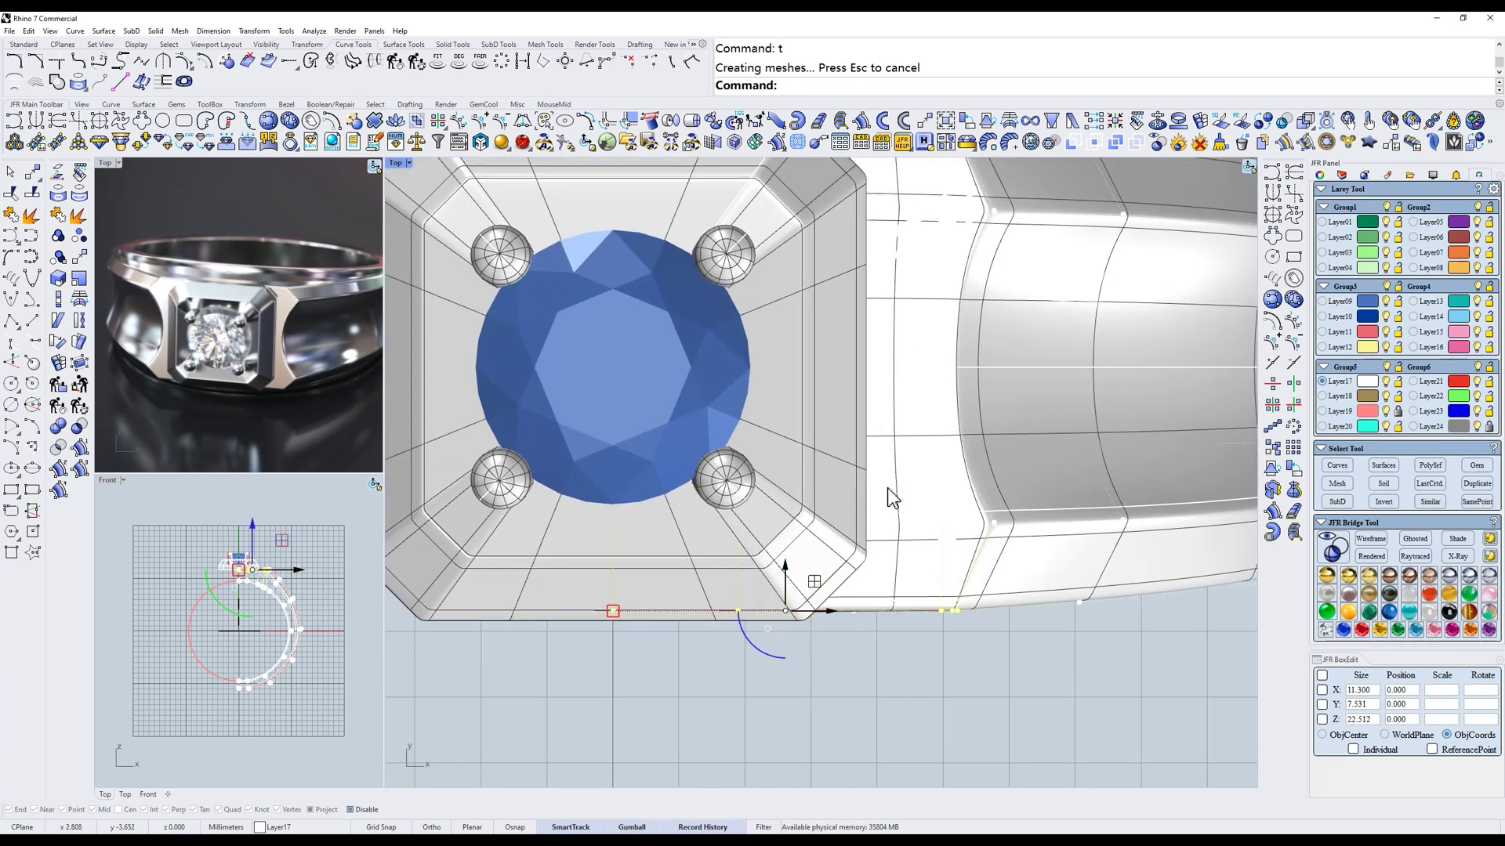
- Select the control points along the opposite side edge of the shank's flat top and straighten them in the Top view
right_drag(928, 348, 966, 558)
ctrl+shift+right_drag(985, 439, 970, 380)
text(w)
key(Return)
click(584, 316)
drag(1026, 350, 1028, 351)
text(S)
key(Return)
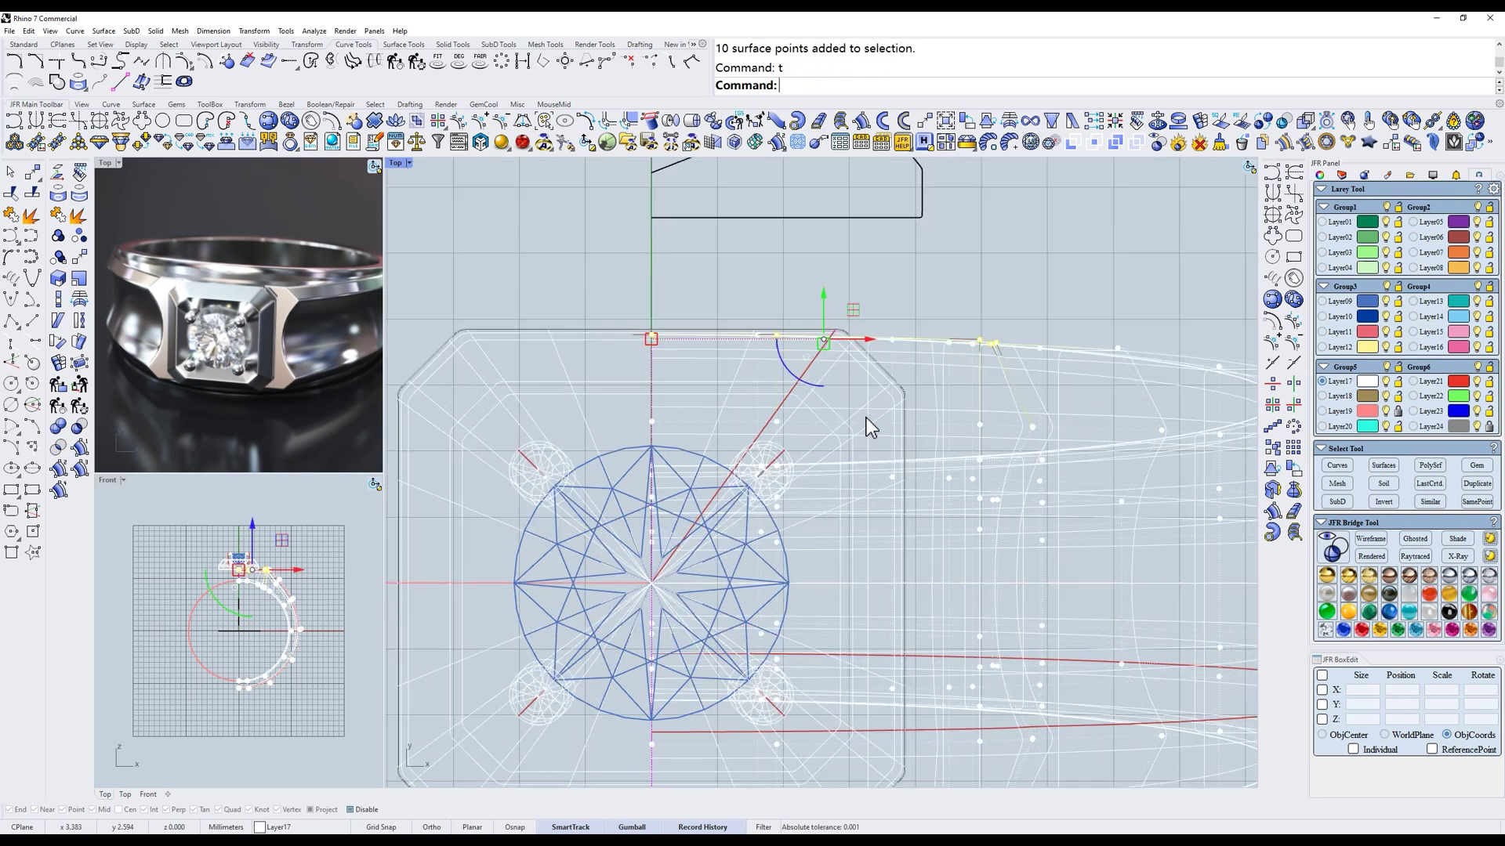
click(825, 344)
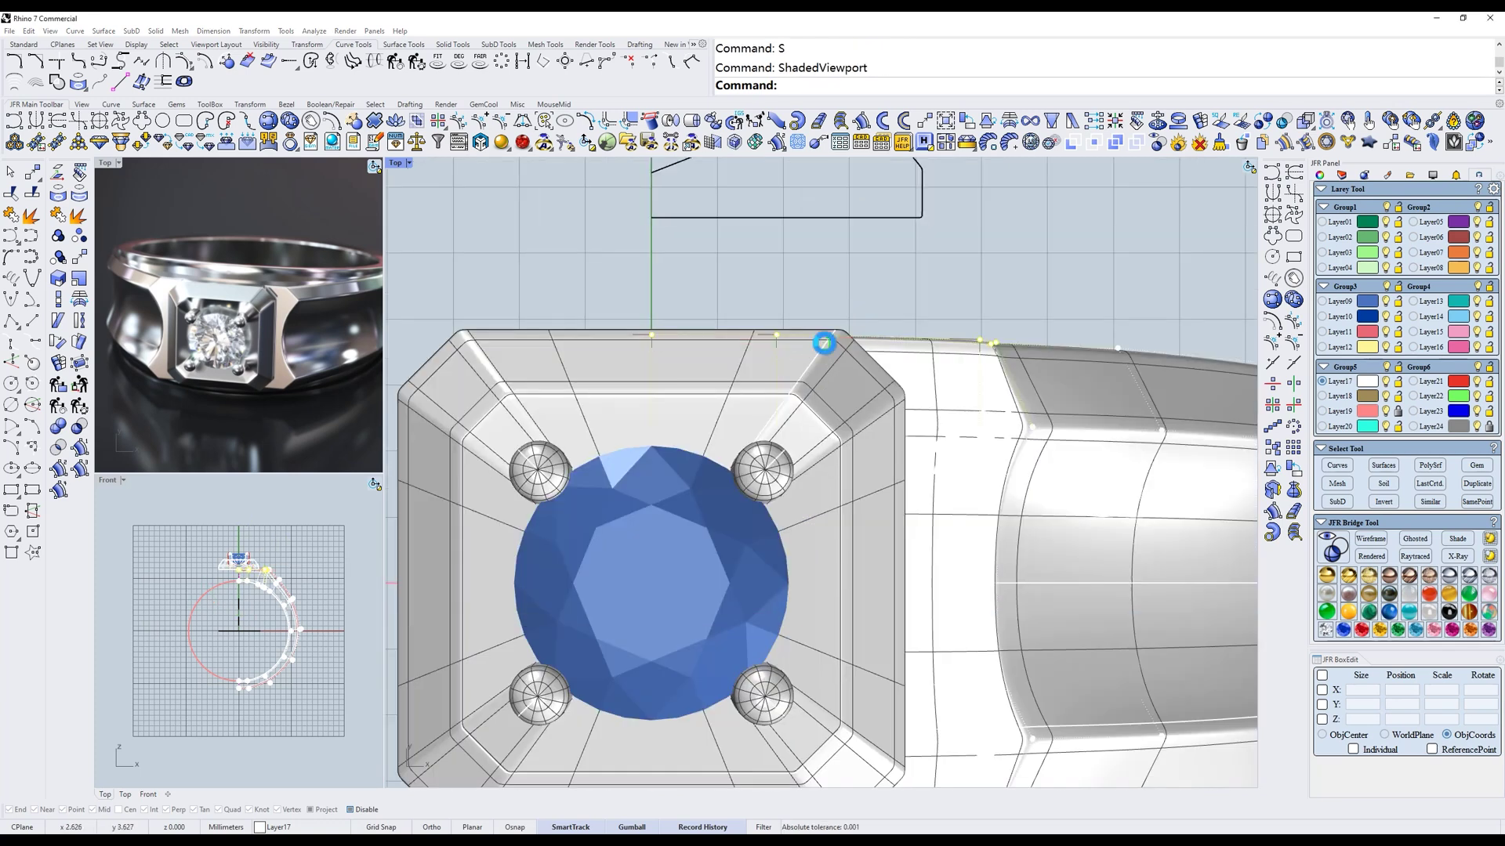
- Select the outer shoulder control points on both sides of the shank and move them slightly toward the setting in the Top view
text(f)
key(Return)
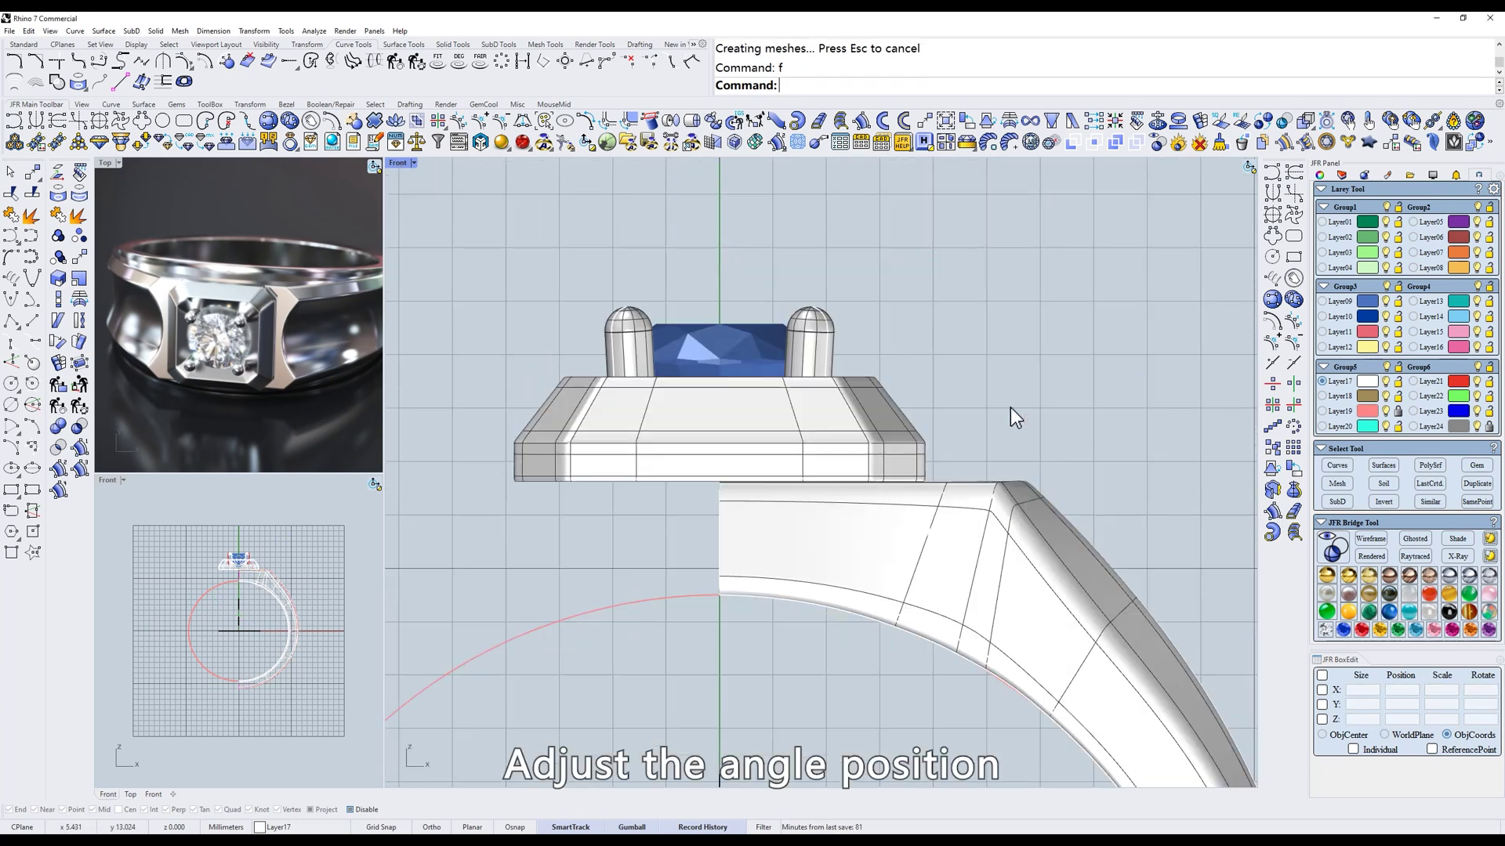
click(1005, 503)
text(z)
key(Return)
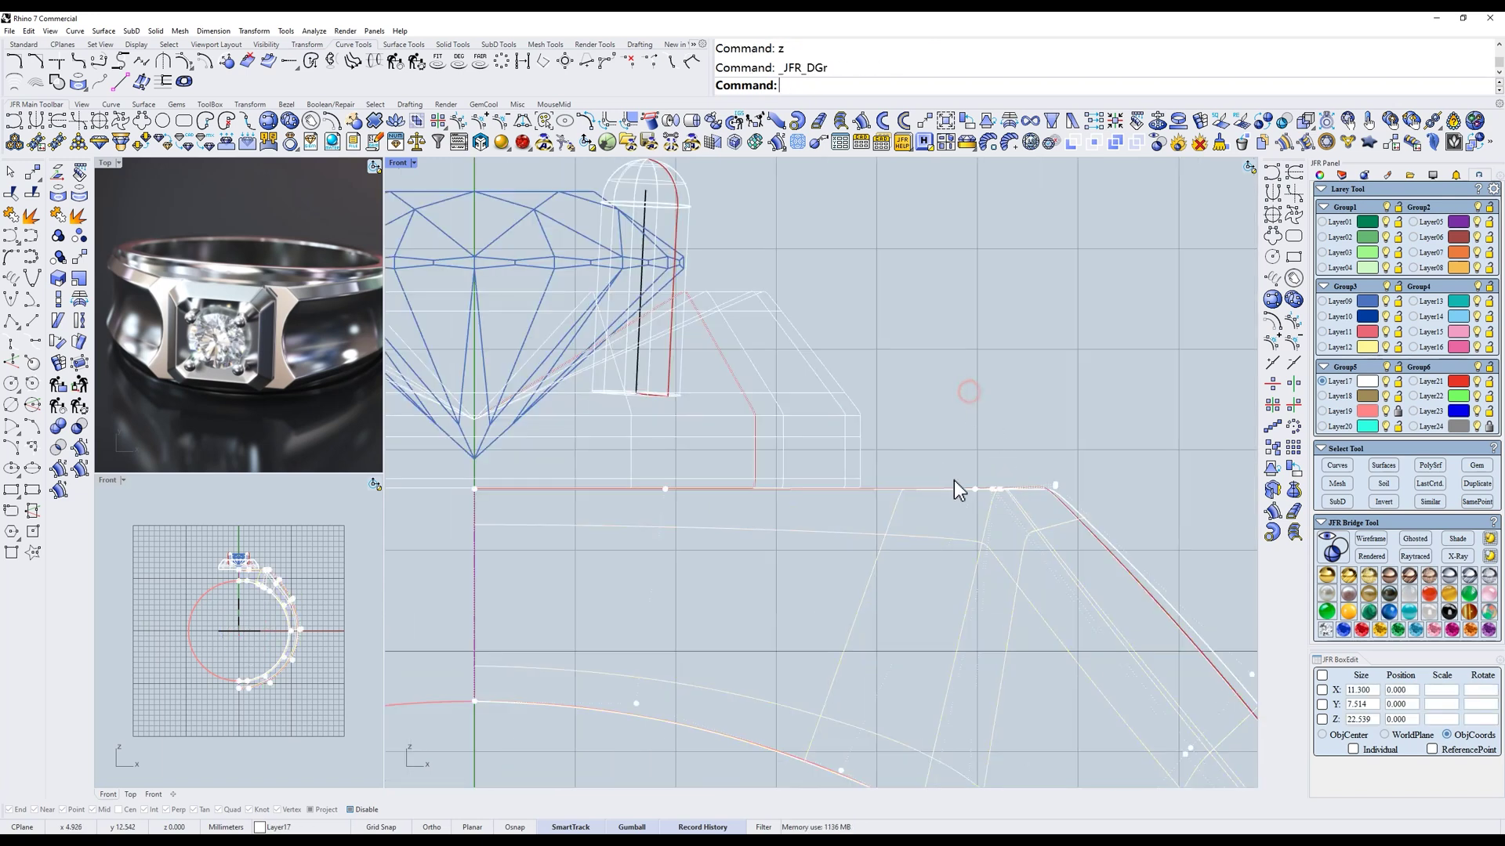
right_drag(994, 477, 942, 397)
drag(1019, 453, 1019, 453)
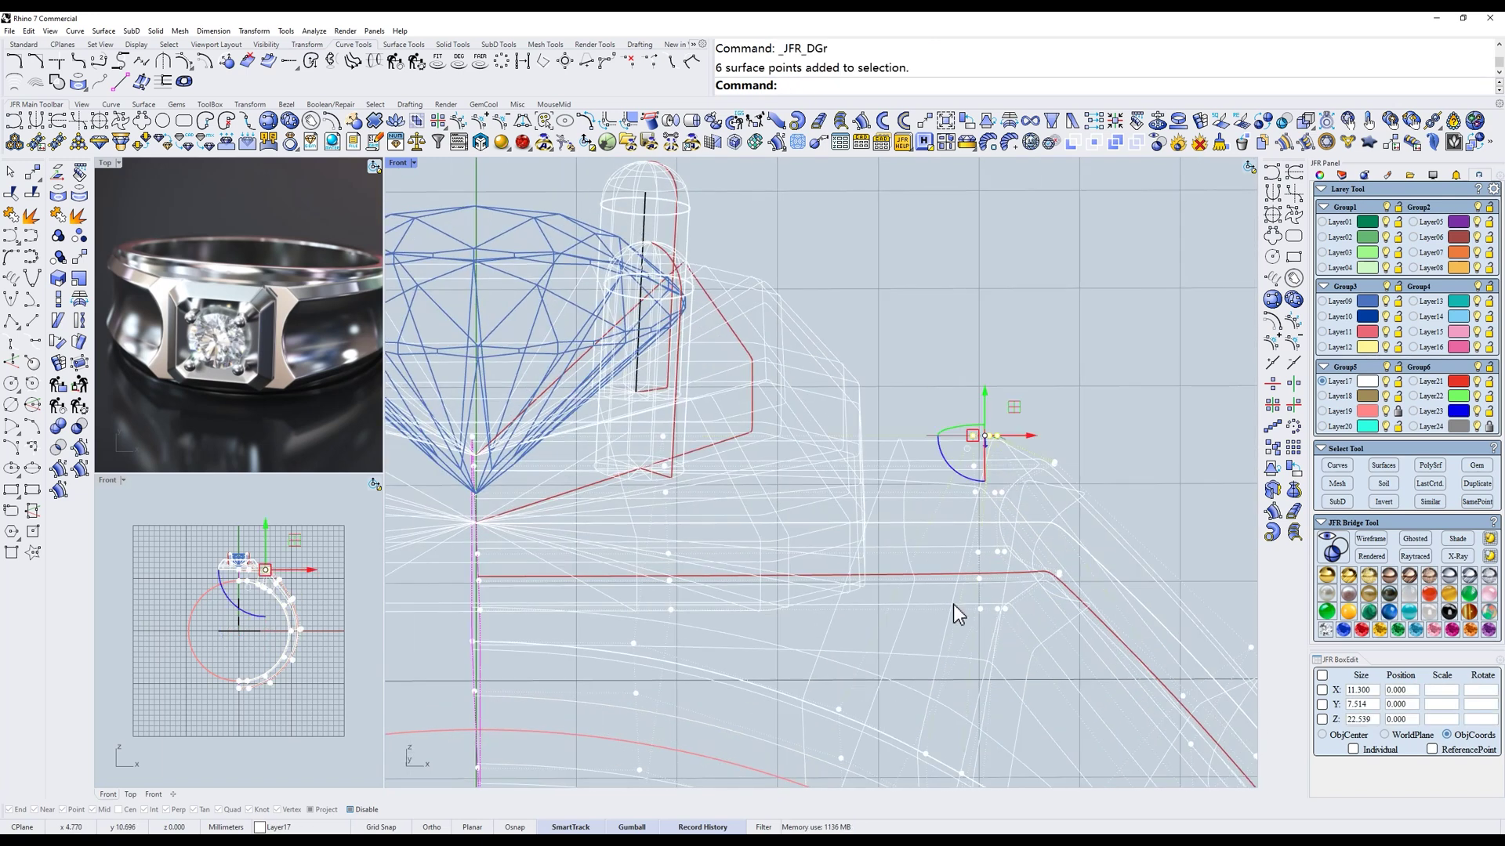
shift+drag(1022, 620, 1023, 621)
text(s)
key(Return)
text(t)
key(Return)
text(d)
key(Return)
click(1129, 466)
shift+click(1096, 467)
scroll(1089, 464, down, 4)
right_drag(1090, 464, 916, 407)
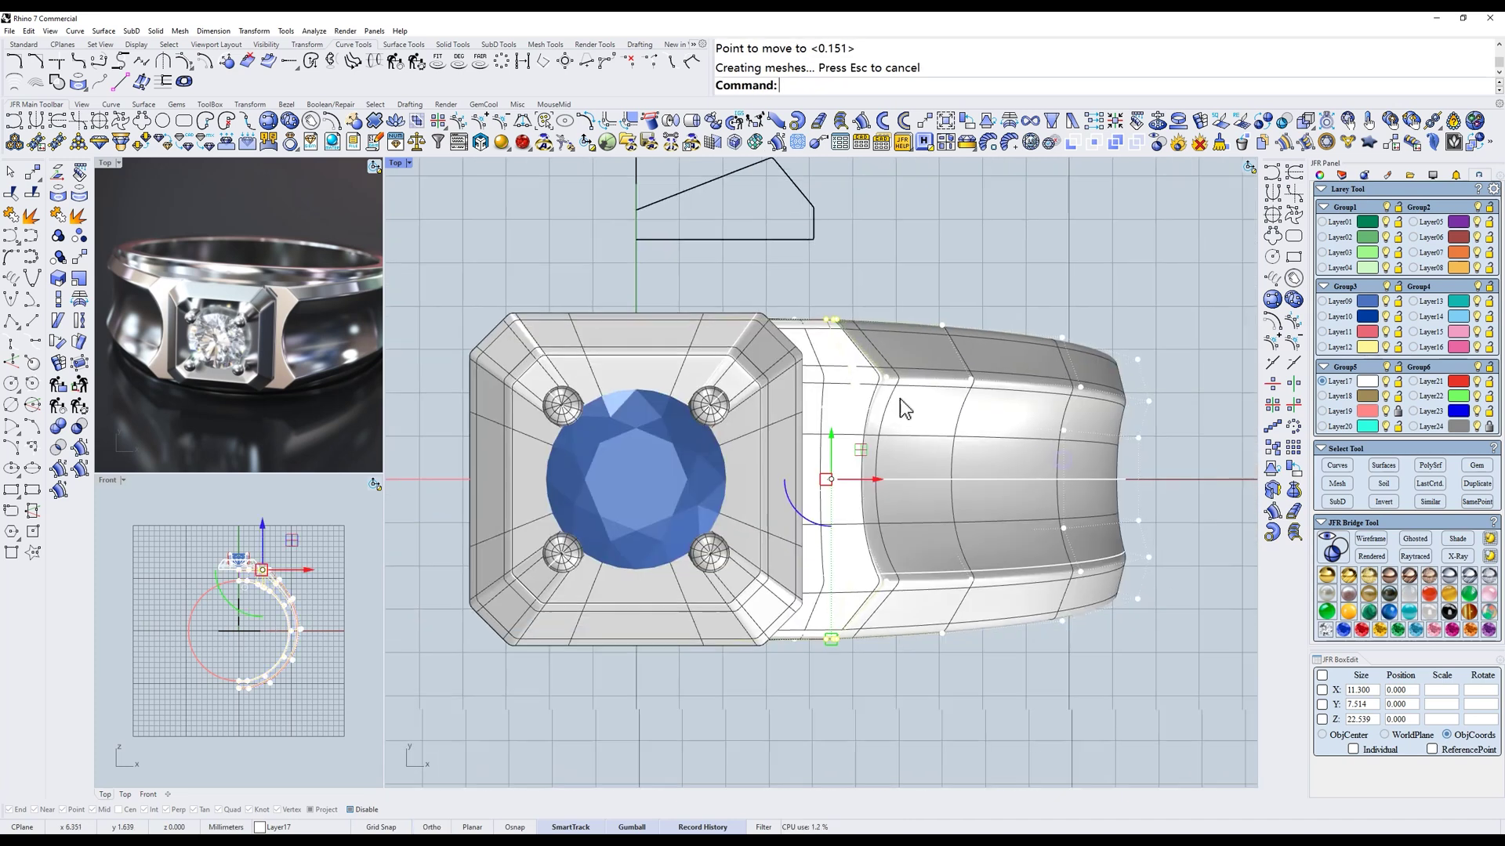
key(Escape)
- Select the shank's bevel-edge control points, extend the selection along the U direction, and scale them slightly wider in the Right view
scroll(940, 384, up, 2)
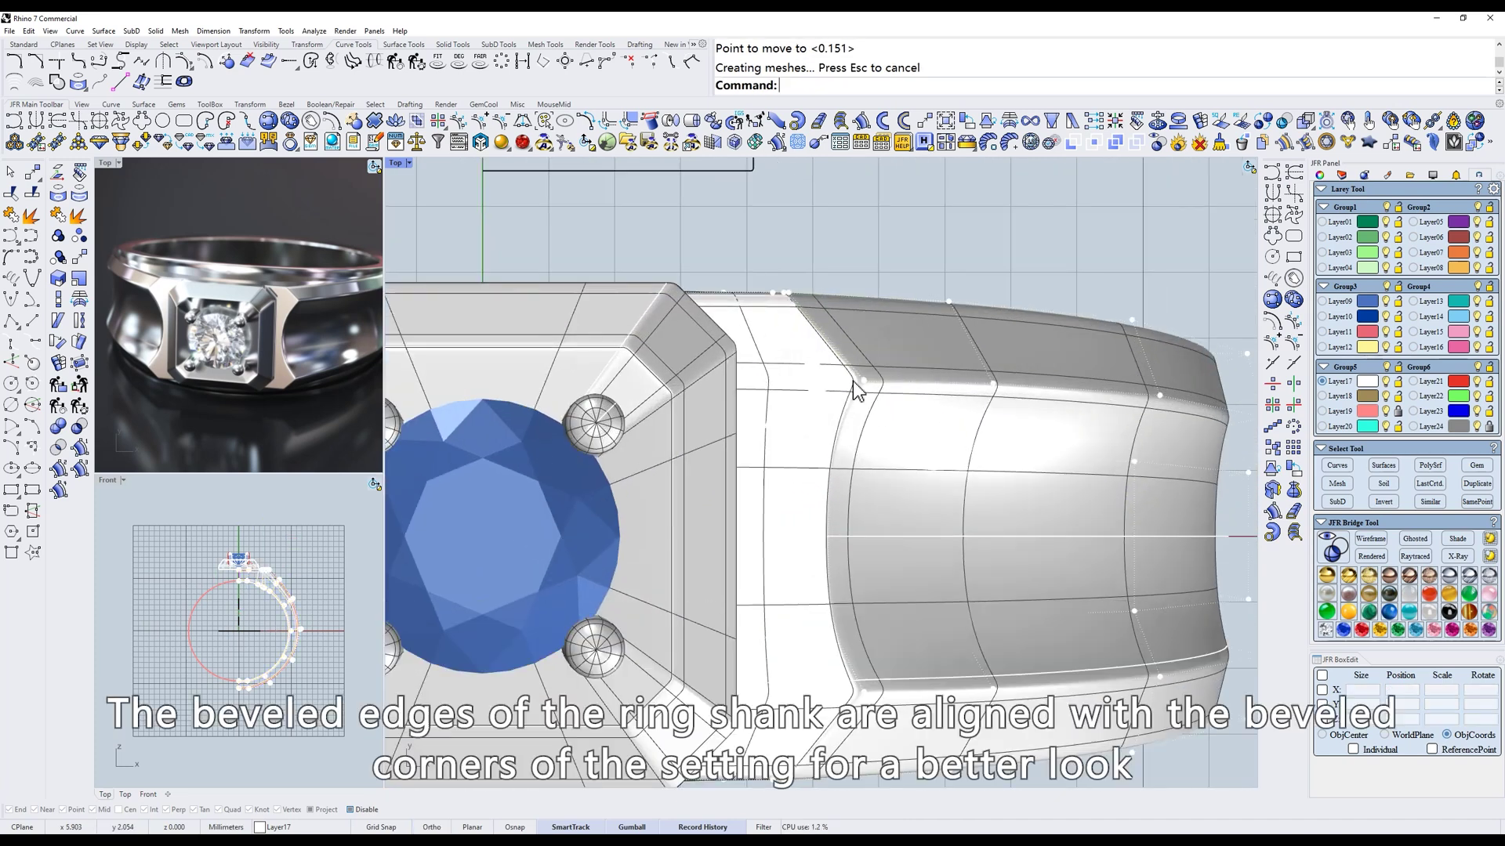
key(Return)
drag(855, 381, 886, 390)
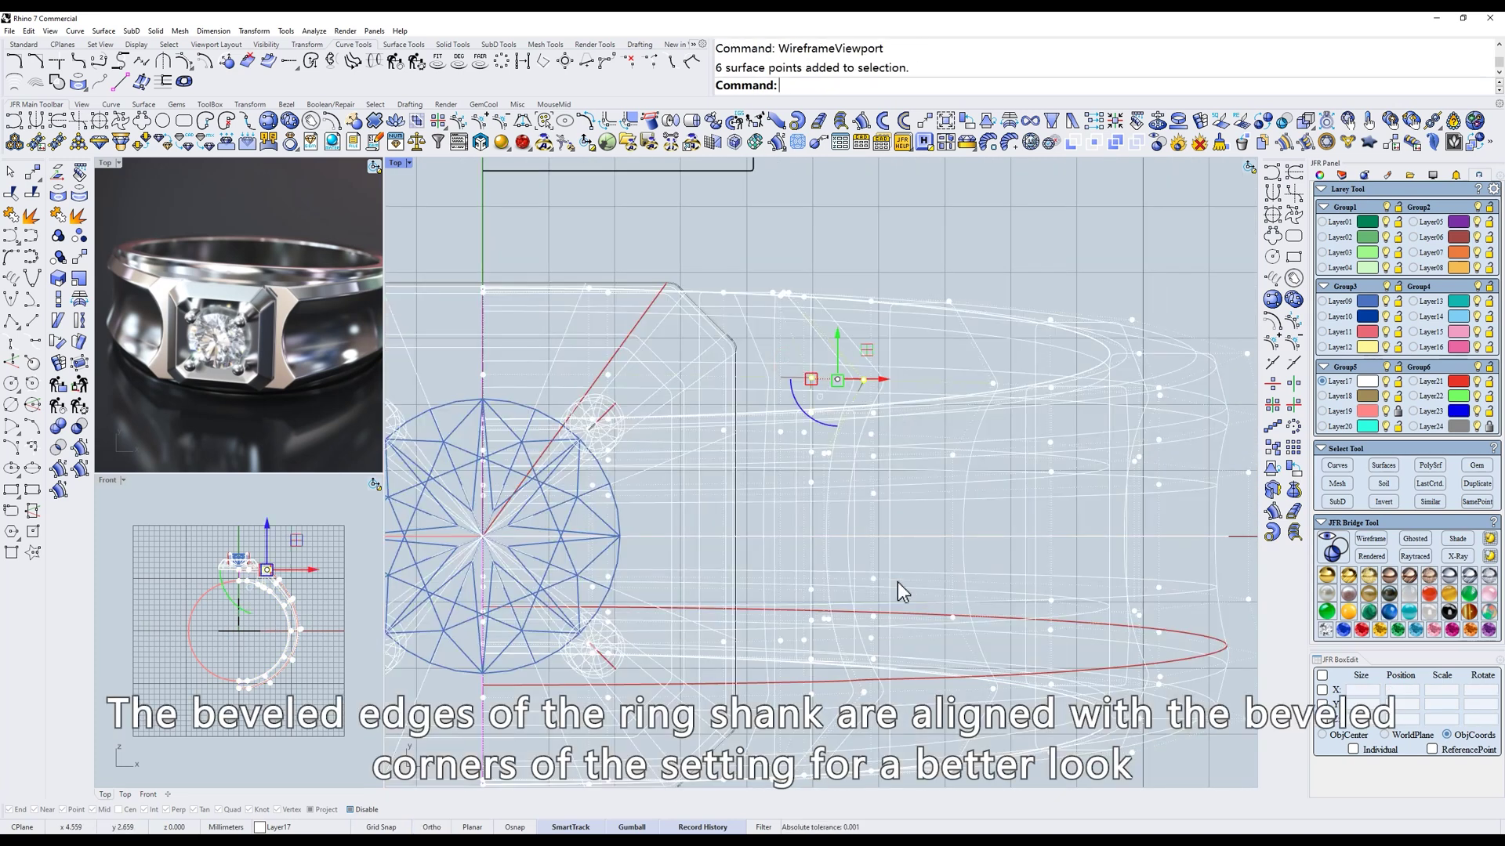
text(s)
key(Return)
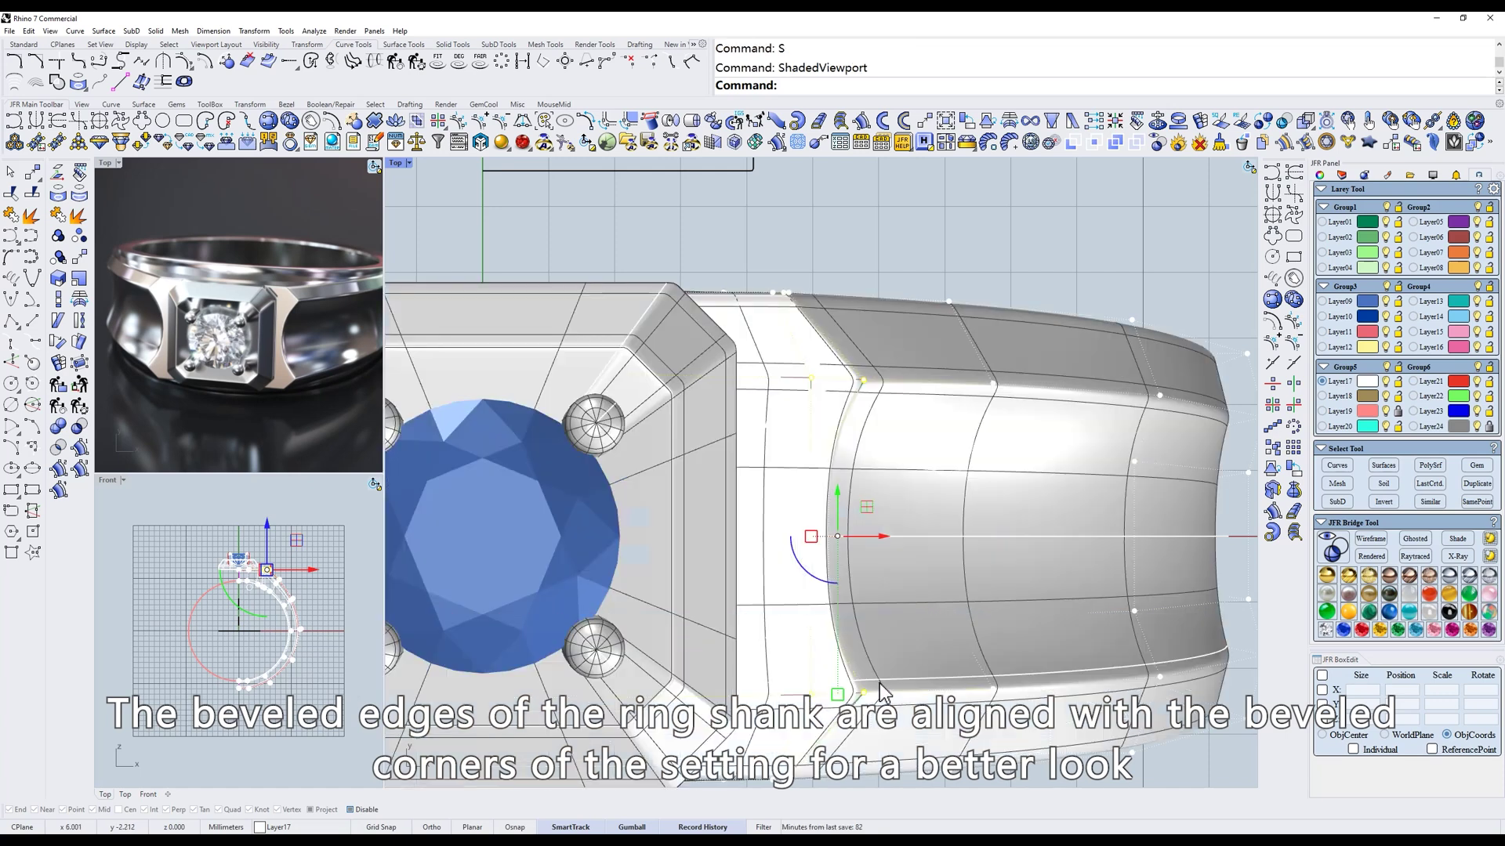
text(z)
key(Return)
text(r)
key(Return)
scroll(671, 568, up, 4)
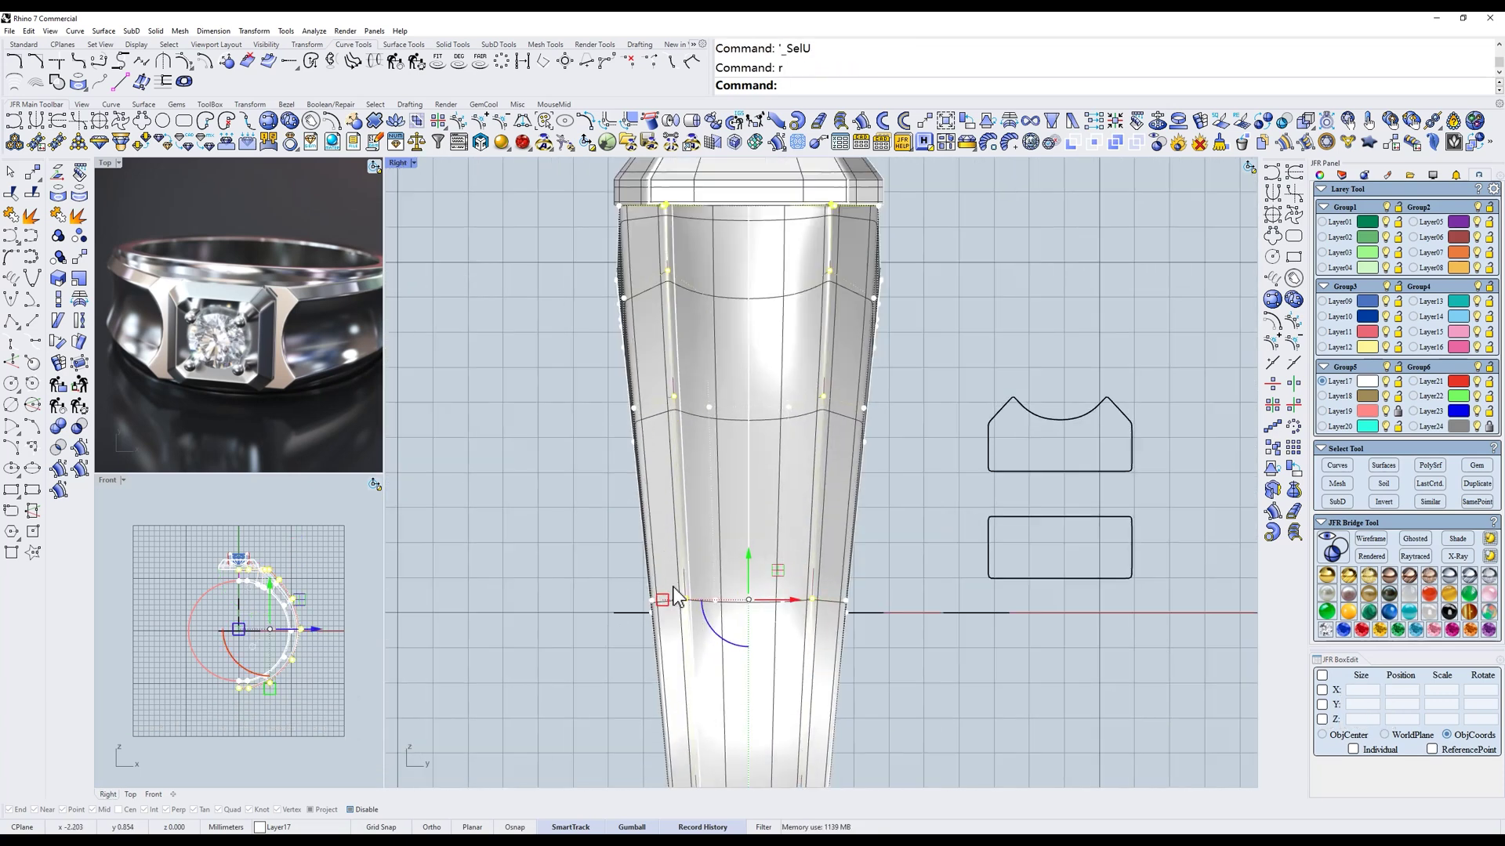
drag(661, 599, 652, 601)
key(Escape)
key(Escape)
- Select the control points along the shank's top edge and widen them slightly across the band in the Right view
click(696, 268)
right_drag(708, 284, 705, 384)
text(z)
key(Return)
drag(567, 318, 913, 286)
scroll(623, 297, up, 8)
drag(603, 317, 594, 317)
- Select the group of outer control points just below the shank's shoulder and scale it slightly wider in the Right view
text(w)
key(Return)
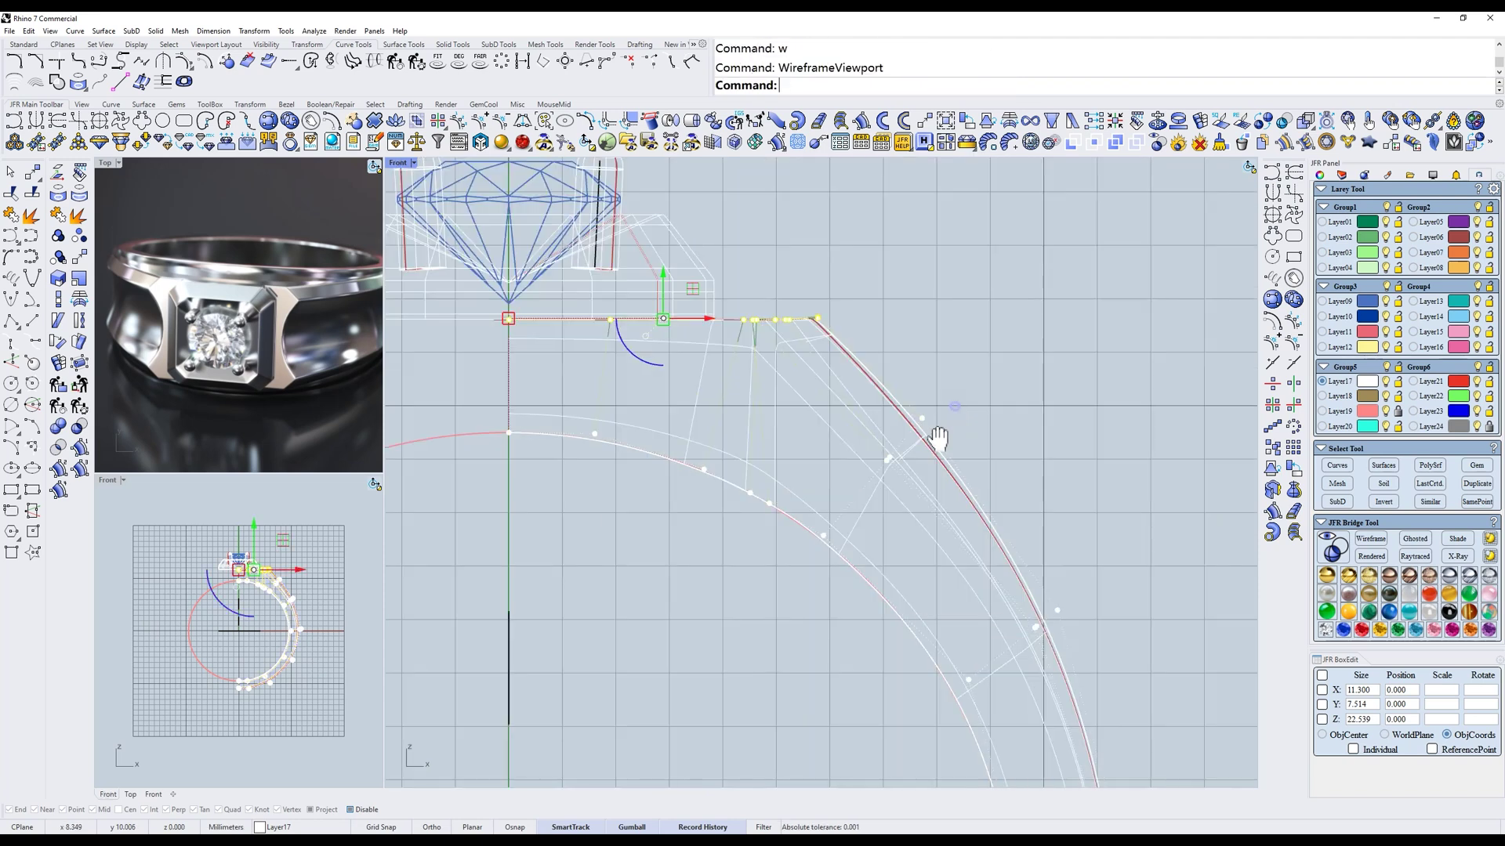
drag(923, 453, 975, 405)
text(r)
key(Return)
scroll(657, 455, up, 6)
text(s)
key(Return)
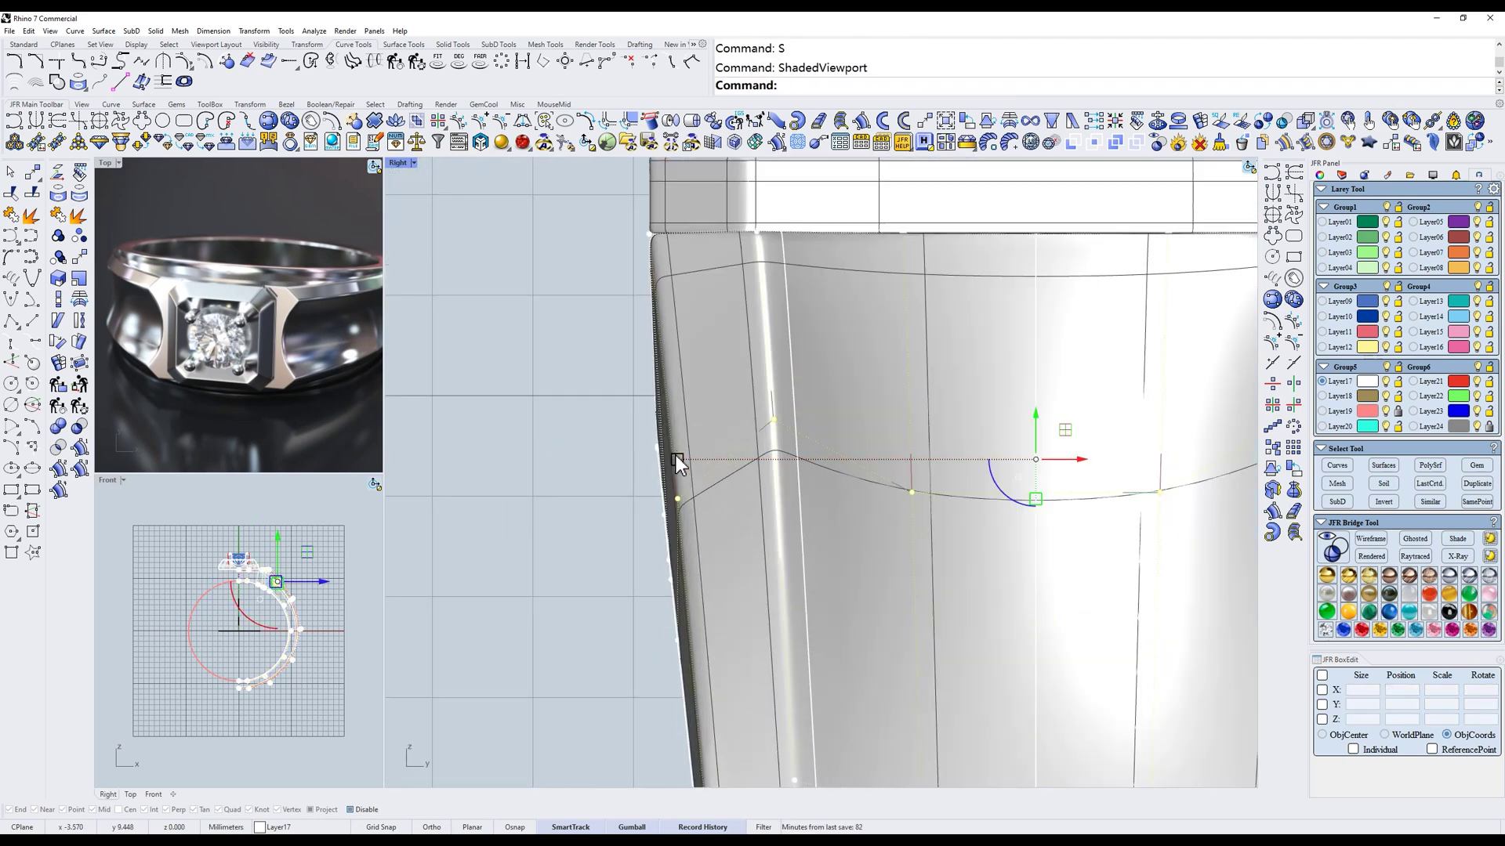
drag(676, 457, 675, 457)
scroll(702, 431, down, 8)
scroll(702, 422, up, 3)
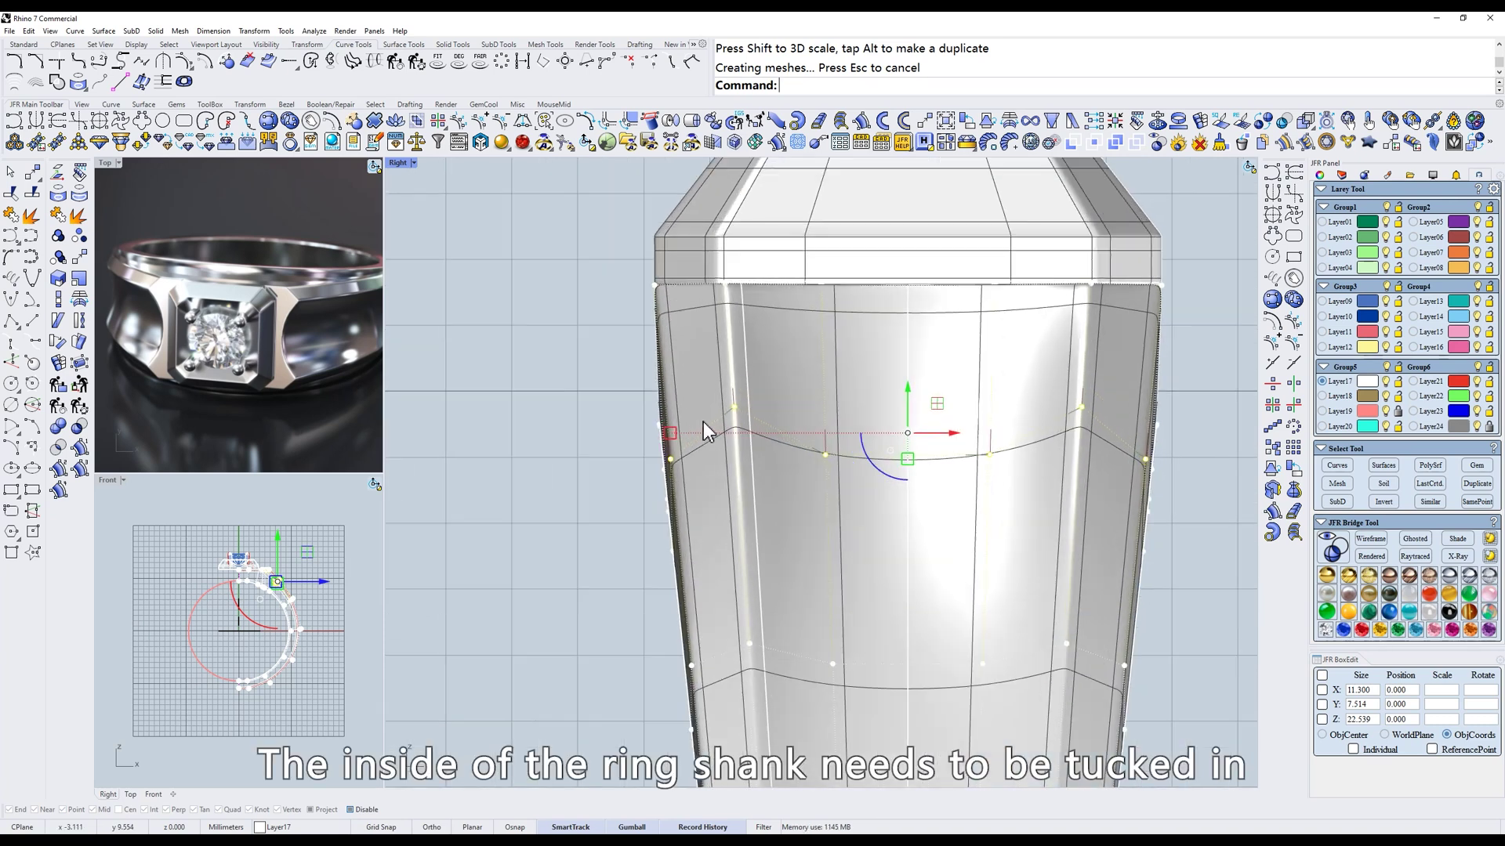
key(Escape)
- Select the control points on the inside of the shank and scale them narrower in the Right view to tuck the inner side in
text(w)
key(Return)
key(End)
drag(595, 608, 852, 469)
text(s)
key(Return)
key(Home)
drag(744, 571, 744, 572)
scroll(800, 533, down, 1)
scroll(862, 486, down, 1)
click(905, 506)
scroll(870, 482, down, 3)
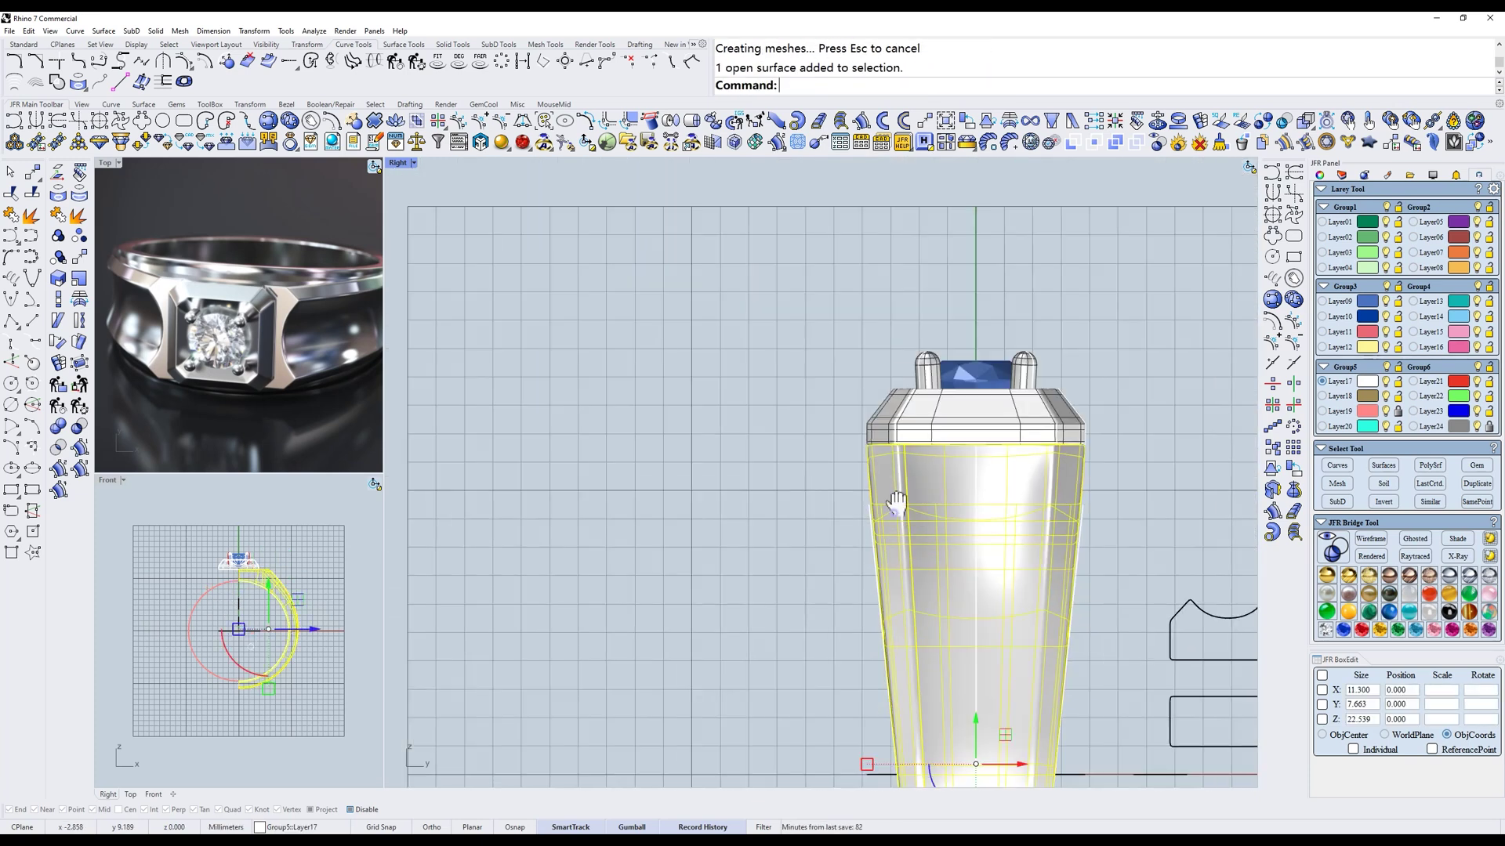
drag(836, 685, 841, 685)
click(756, 529)
- Check the shank from the Top view in X-Ray display, and show its control points in wireframe
text(1)
key(space)
text(D)
key(space)
scroll(768, 262, up, 6)
right_drag(784, 260, 864, 336)
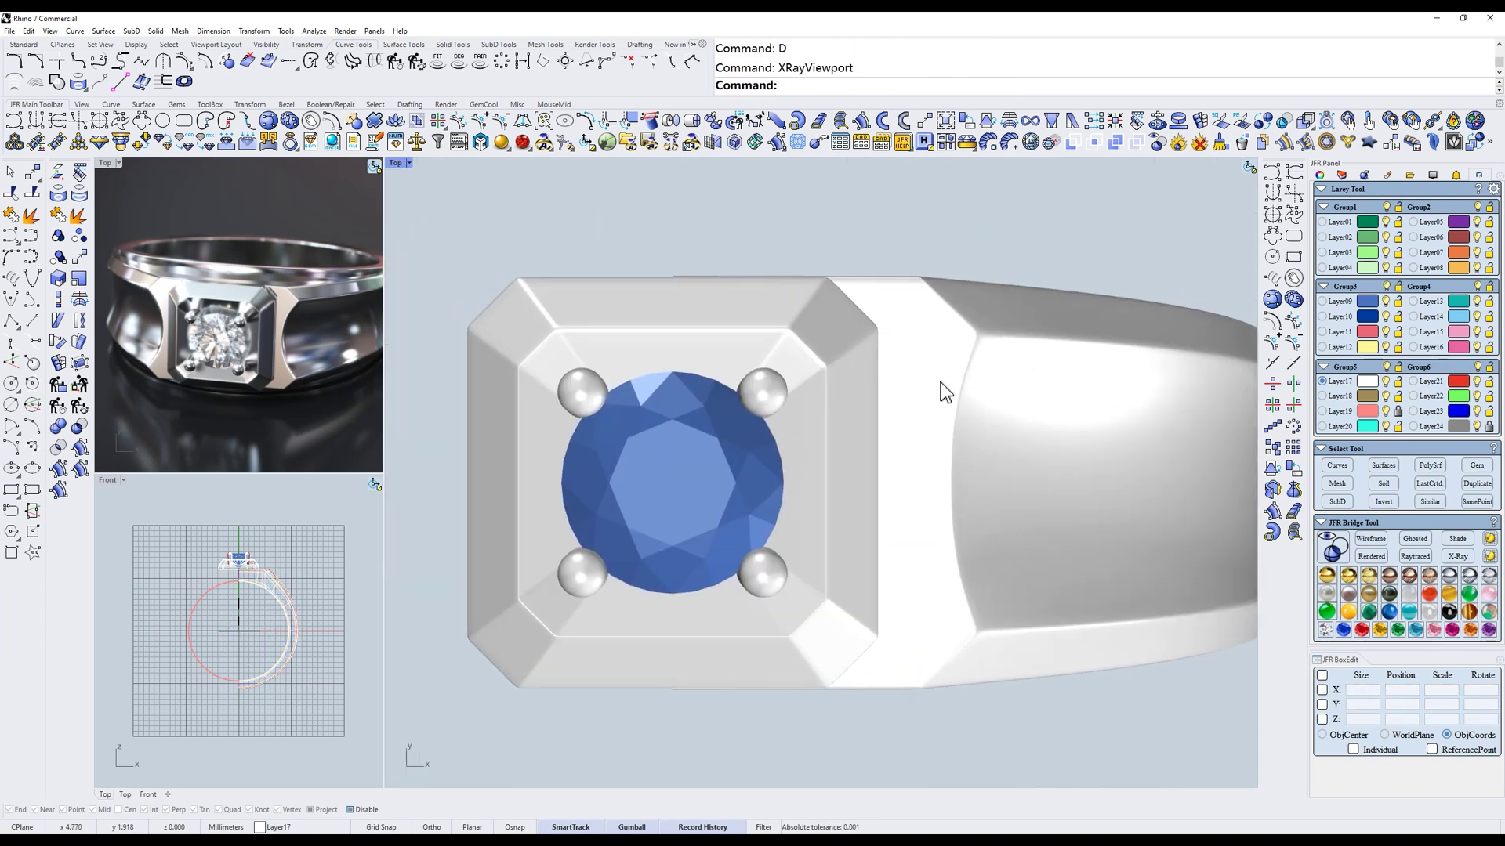
text(z)
key(Return)
scroll(901, 368, up, 4)
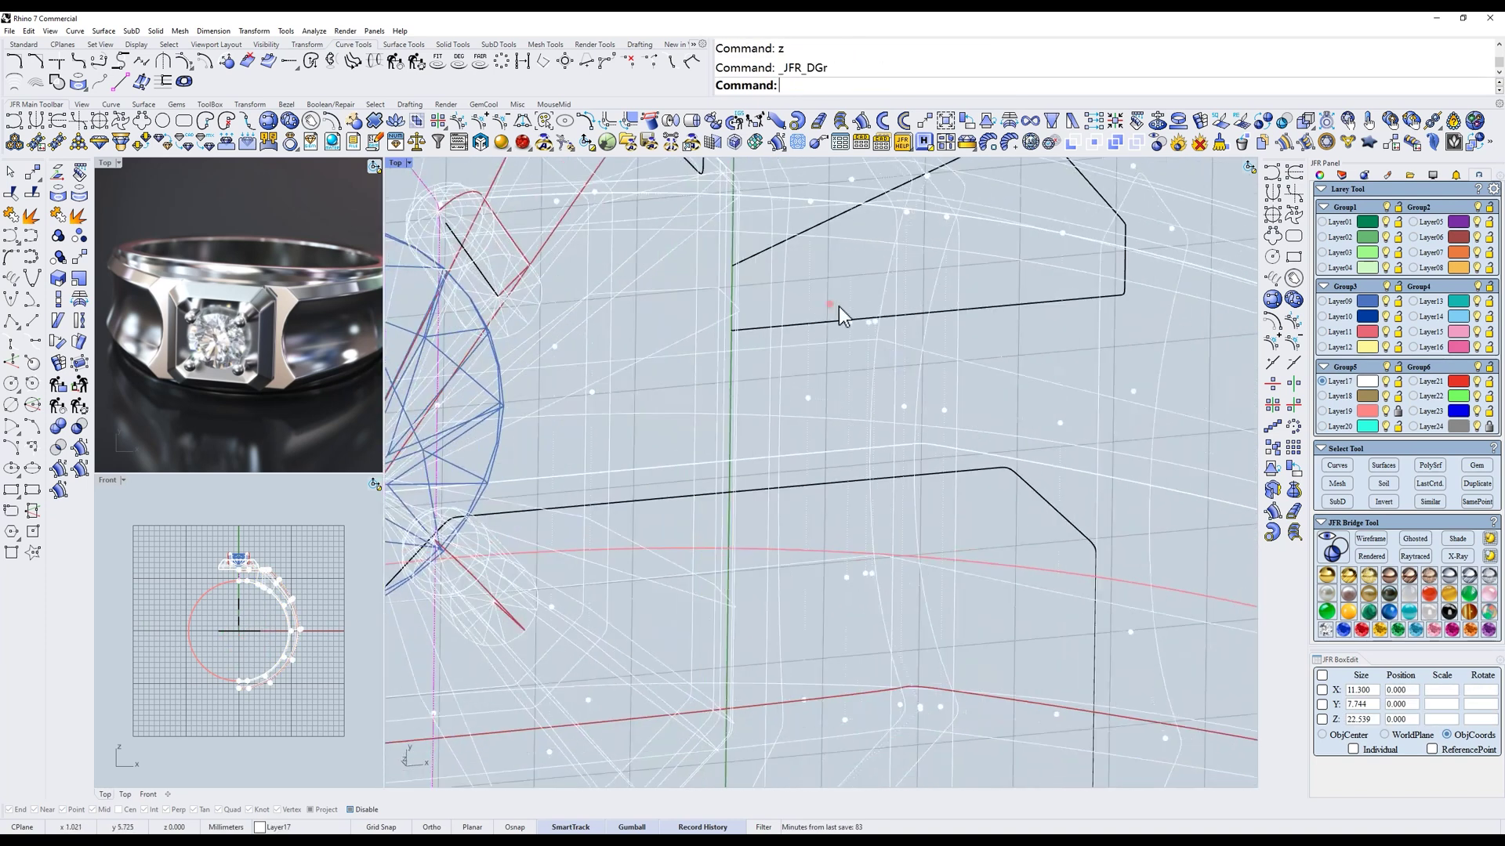
- Select the middle control points of the concave shoulder edge and move them toward the setting in the Top view
drag(883, 327, 828, 302)
text(1)
key(space)
shift+drag(894, 594, 955, 574)
text(S)
key(space)
text(m)
click(1040, 542)
click(1025, 542)
click(1008, 541)
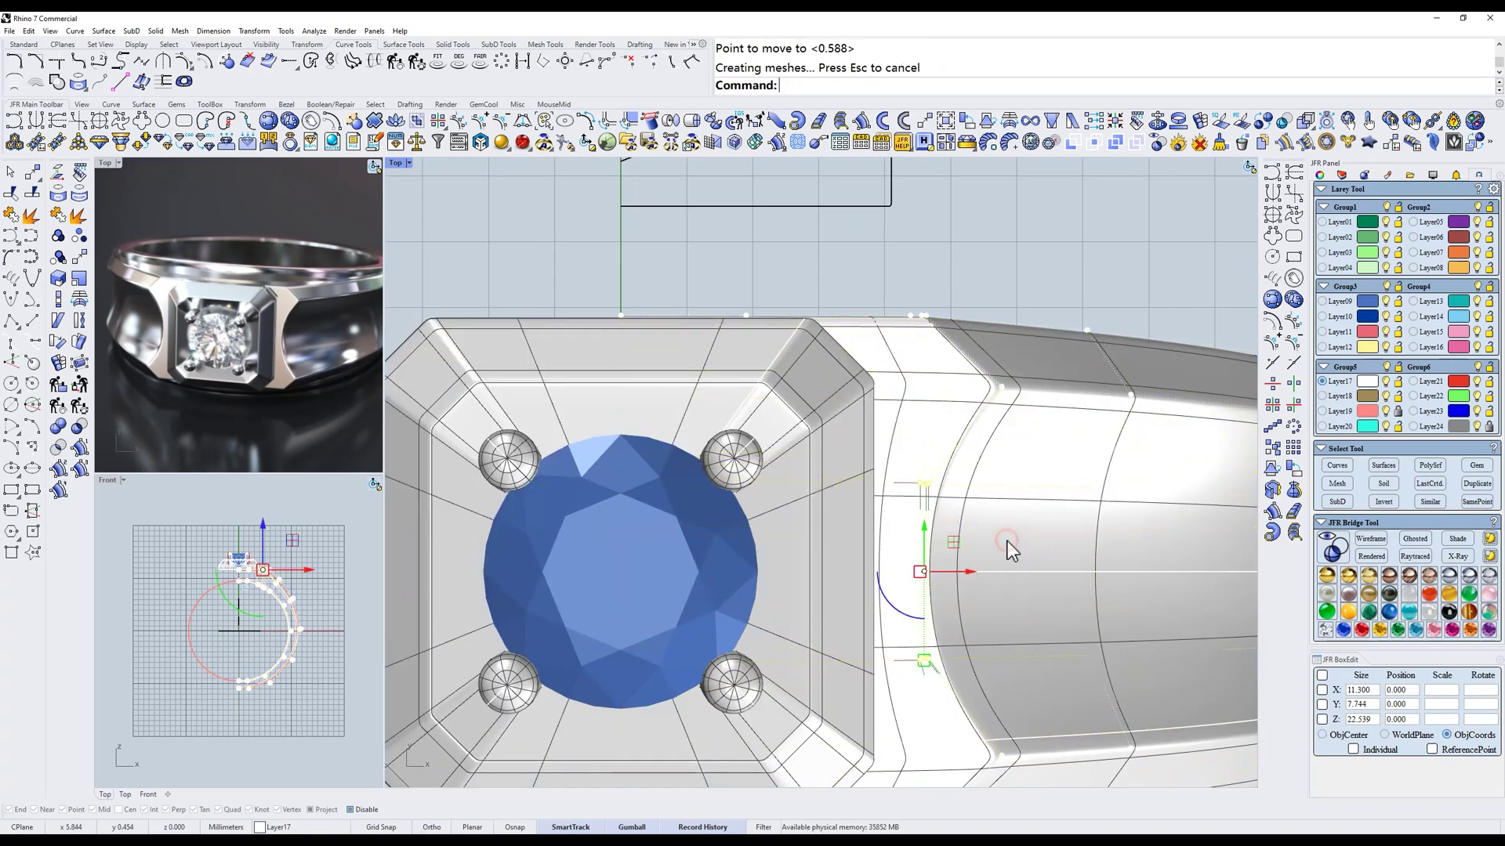
- Nudge the same concave shoulder control points a little closer to the setting and clear the selection
text(m)
click(1008, 541)
click(1000, 541)
key(Escape)
key(Escape)
- Mirror the half shank across the ring's vertical centre plane and orbit around the complete band to check its shape
scroll(1000, 540, down, 6)
right_drag(1007, 535, 1048, 515)
text(d)
key(space)
click(1117, 474)
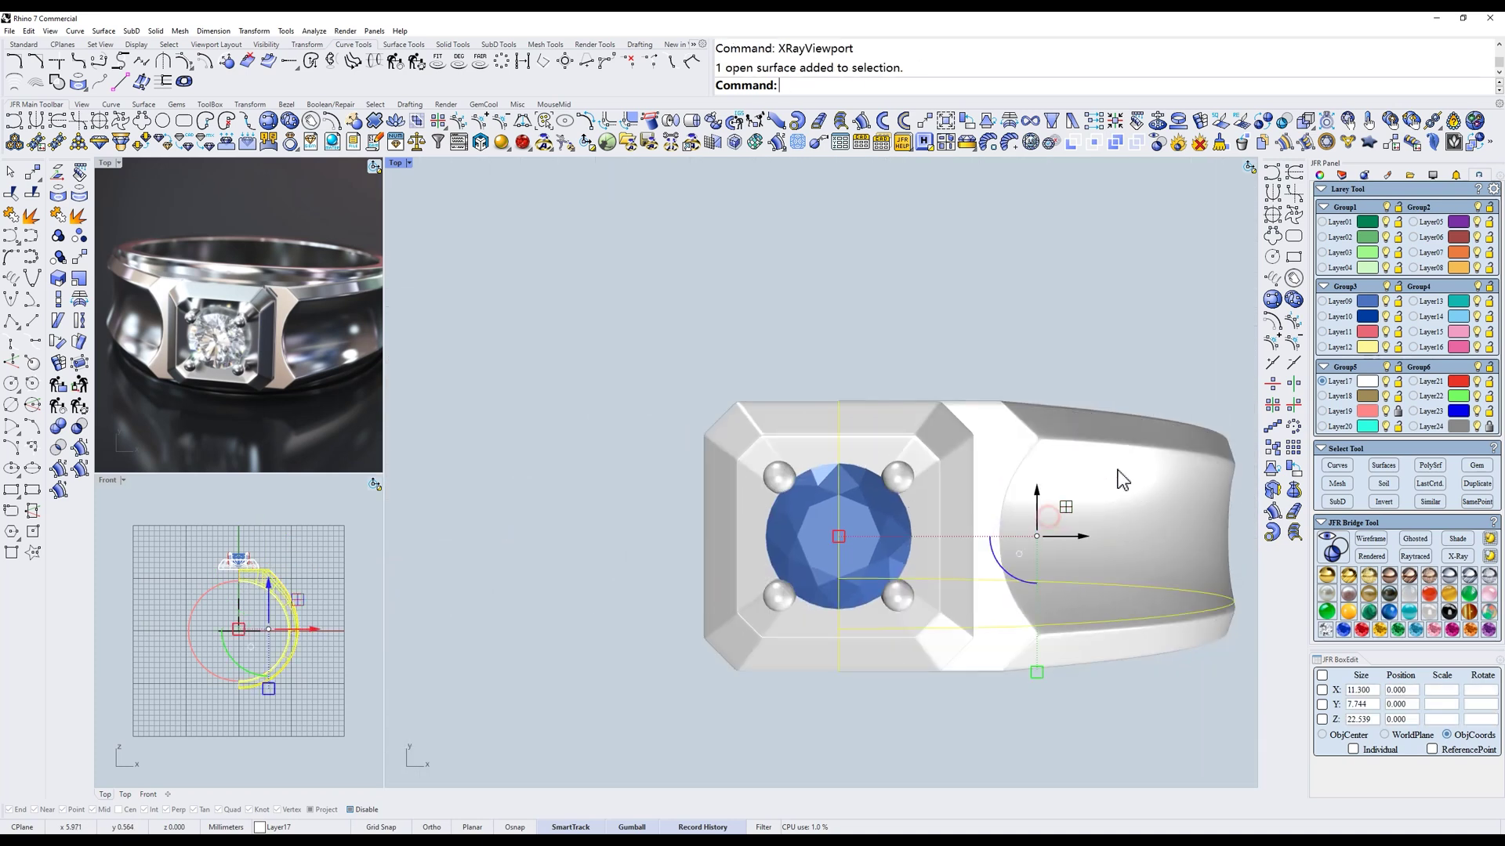
click(1293, 384)
click(981, 339)
ctrl+shift+right_drag(978, 430, 963, 271)
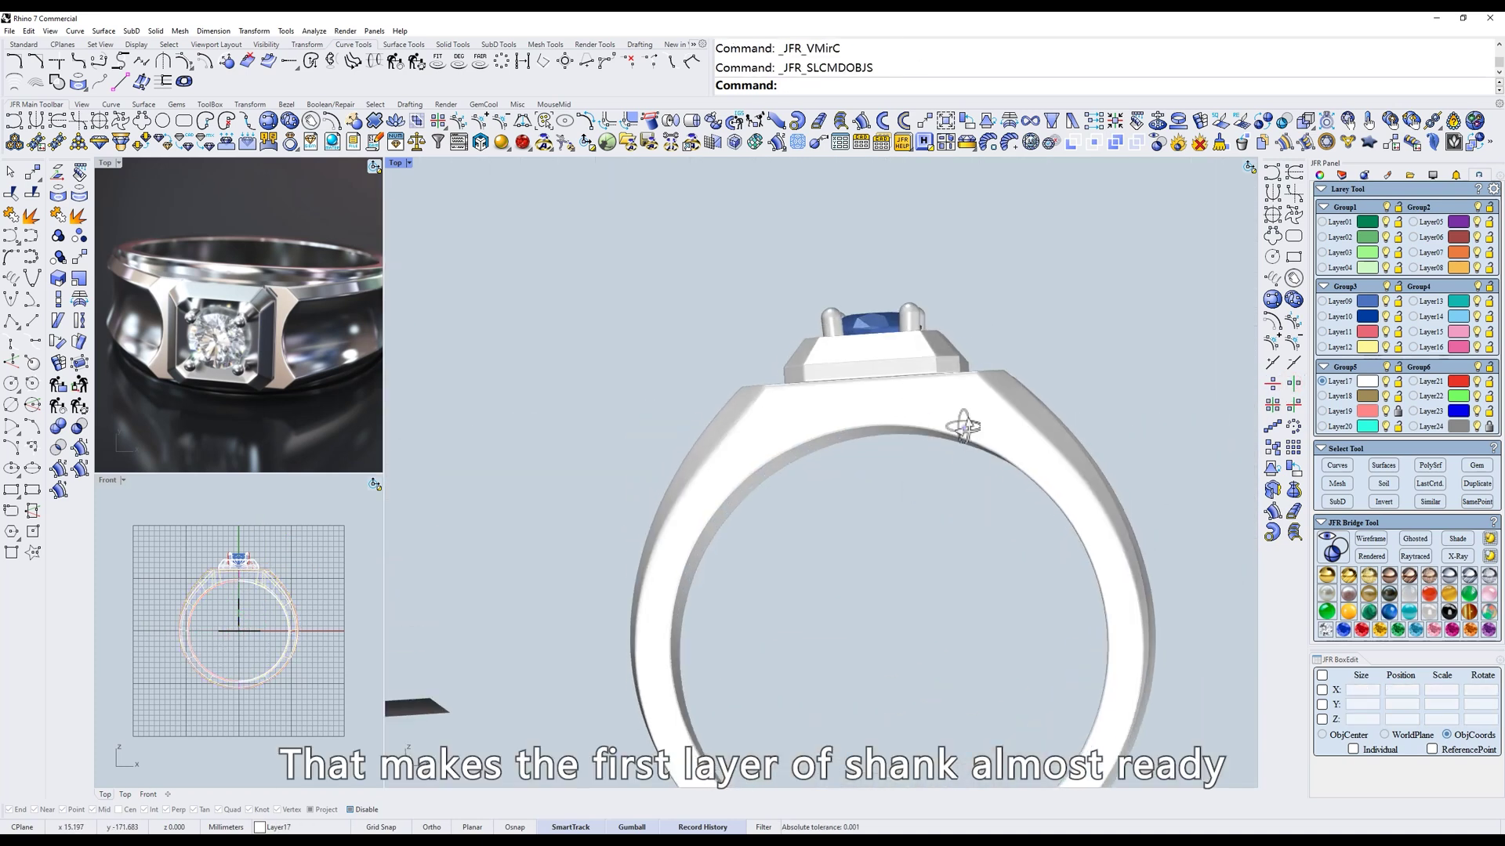
ctrl+shift+right_drag(960, 426, 927, 426)
- Show the shank's control points in the Front view and move the bevel points just below the shoulder
text(f)
key(Return)
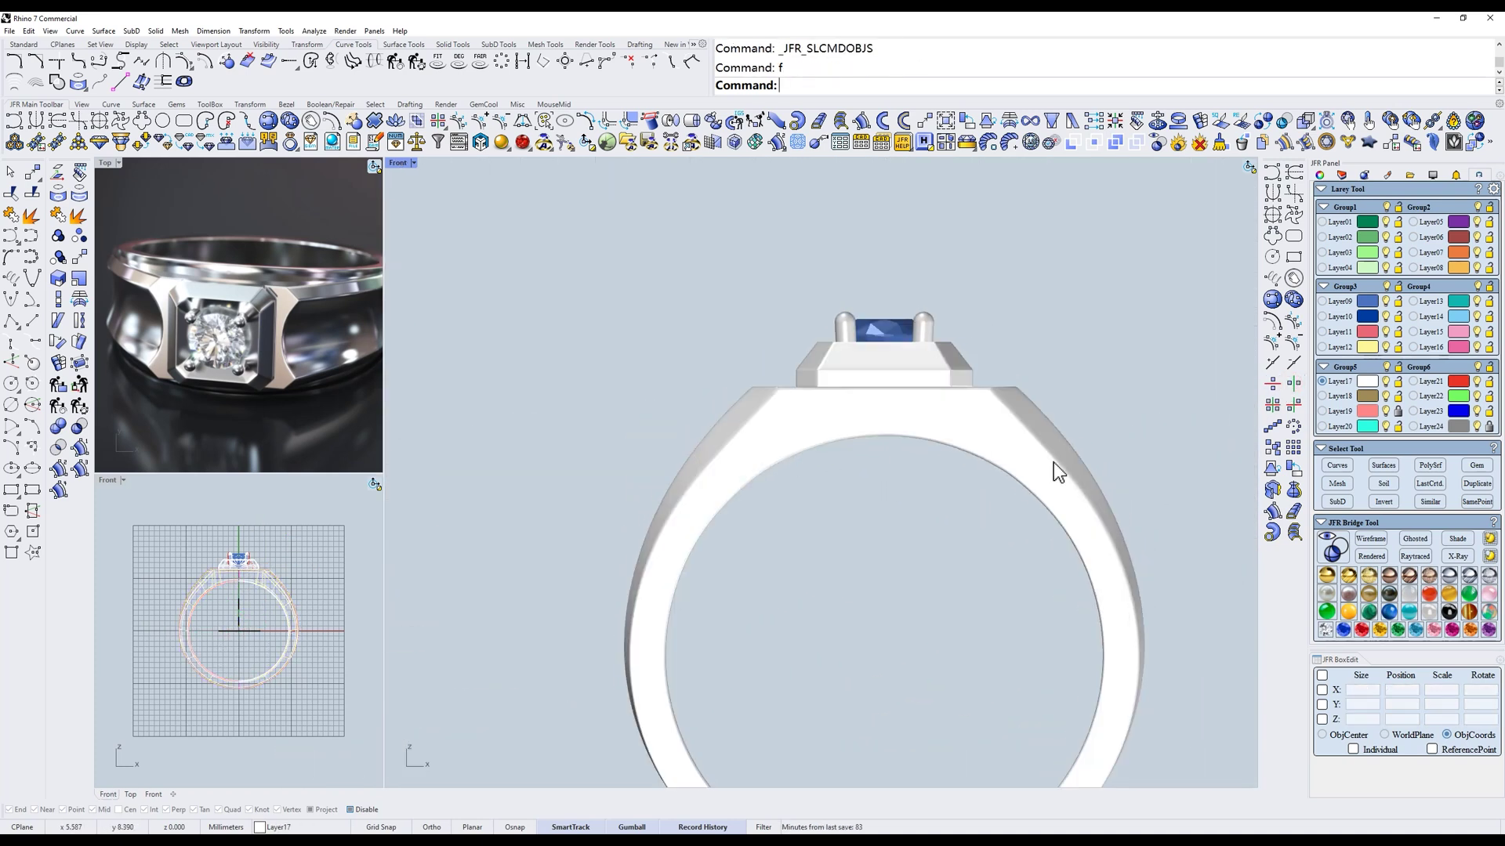
key(ctrl+alt+w)
click(1082, 421)
text(z)
key(space)
scroll(1082, 422, up, 6)
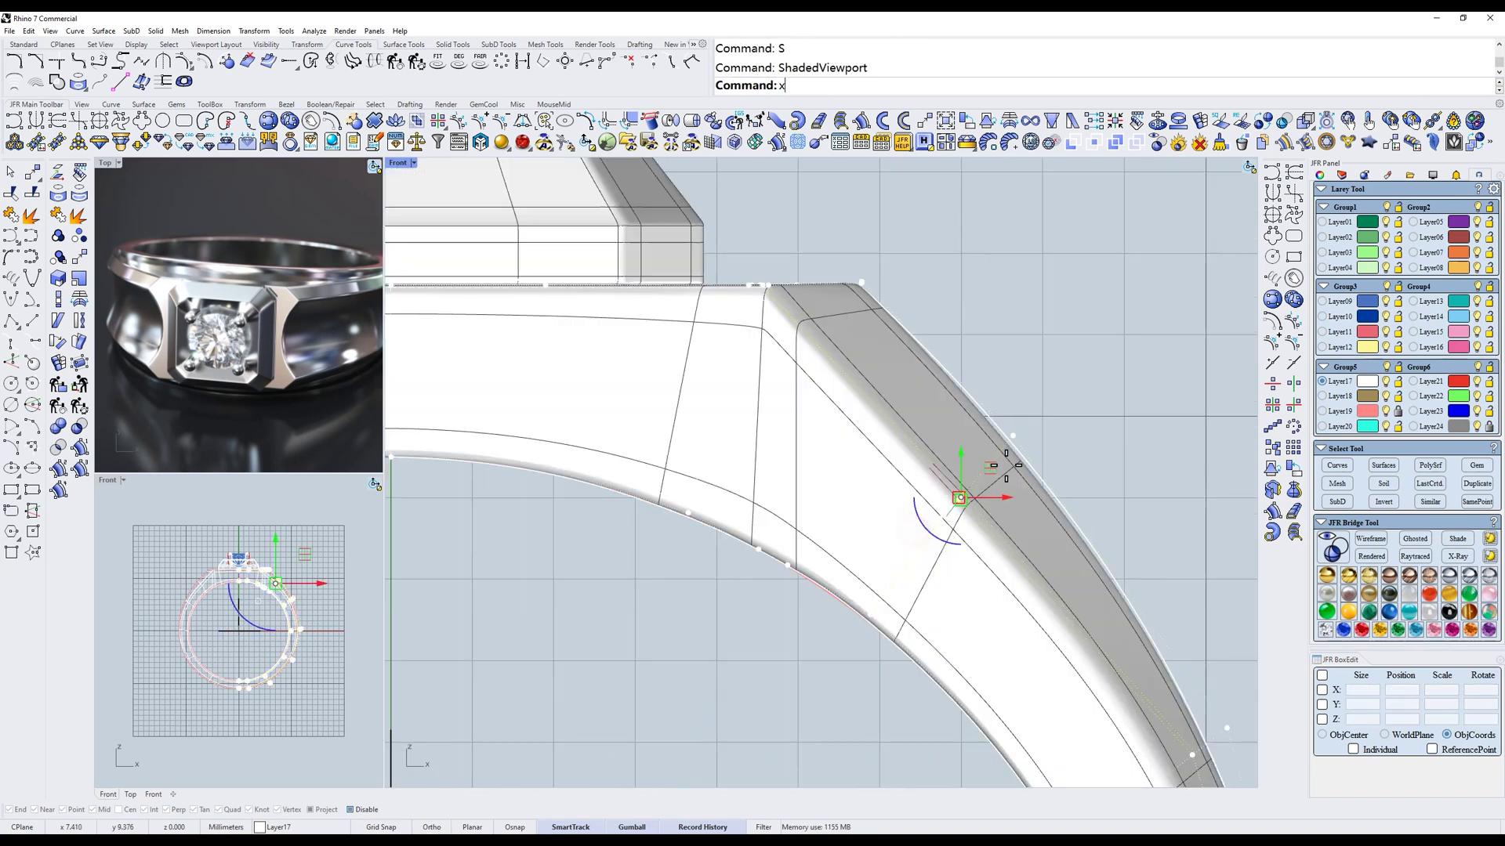
mouse_move(974, 497)
mouse_down()
mouse_move(1017, 465)
mouse_move(1018, 478)
mouse_up()
- Move the bevel control points farther down the shank's outer curve and delete the mirrored half of the shank
scroll(1028, 406, down, 2)
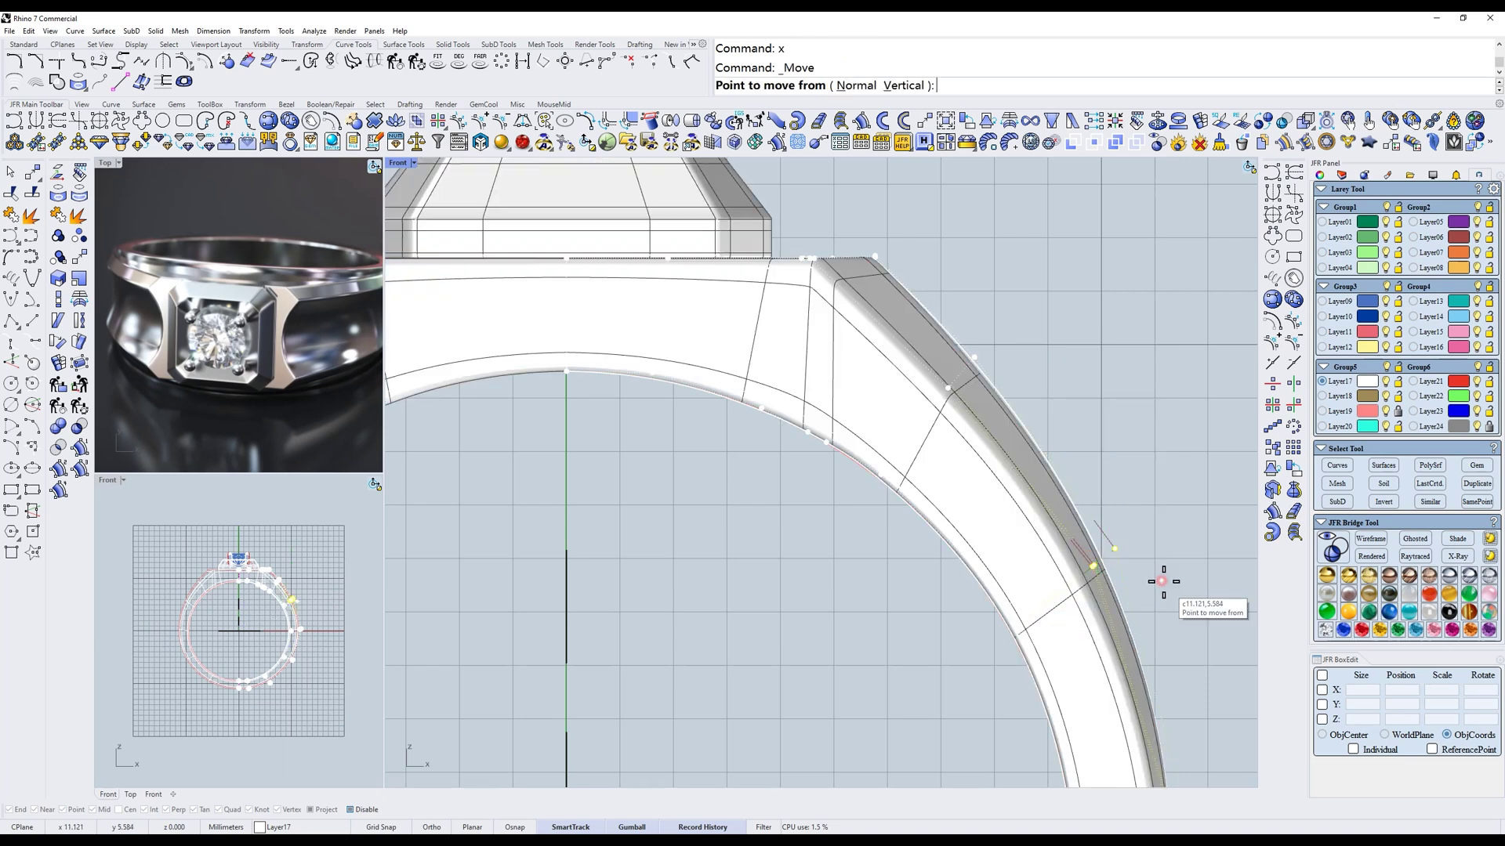
drag(1158, 577, 1074, 548)
scroll(1107, 450, down, 3)
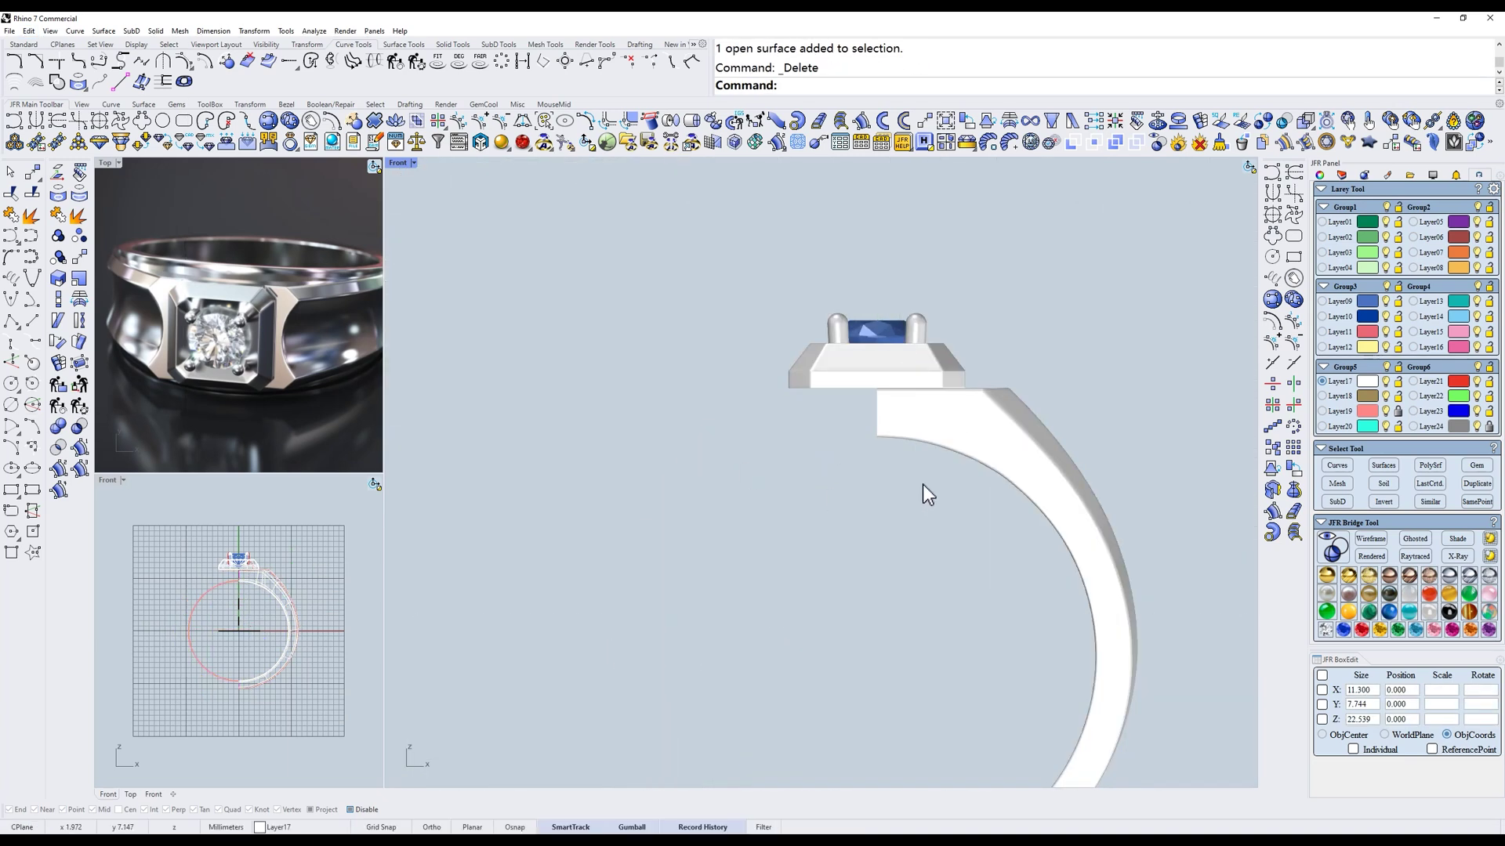
scroll(773, 392, up, 3)
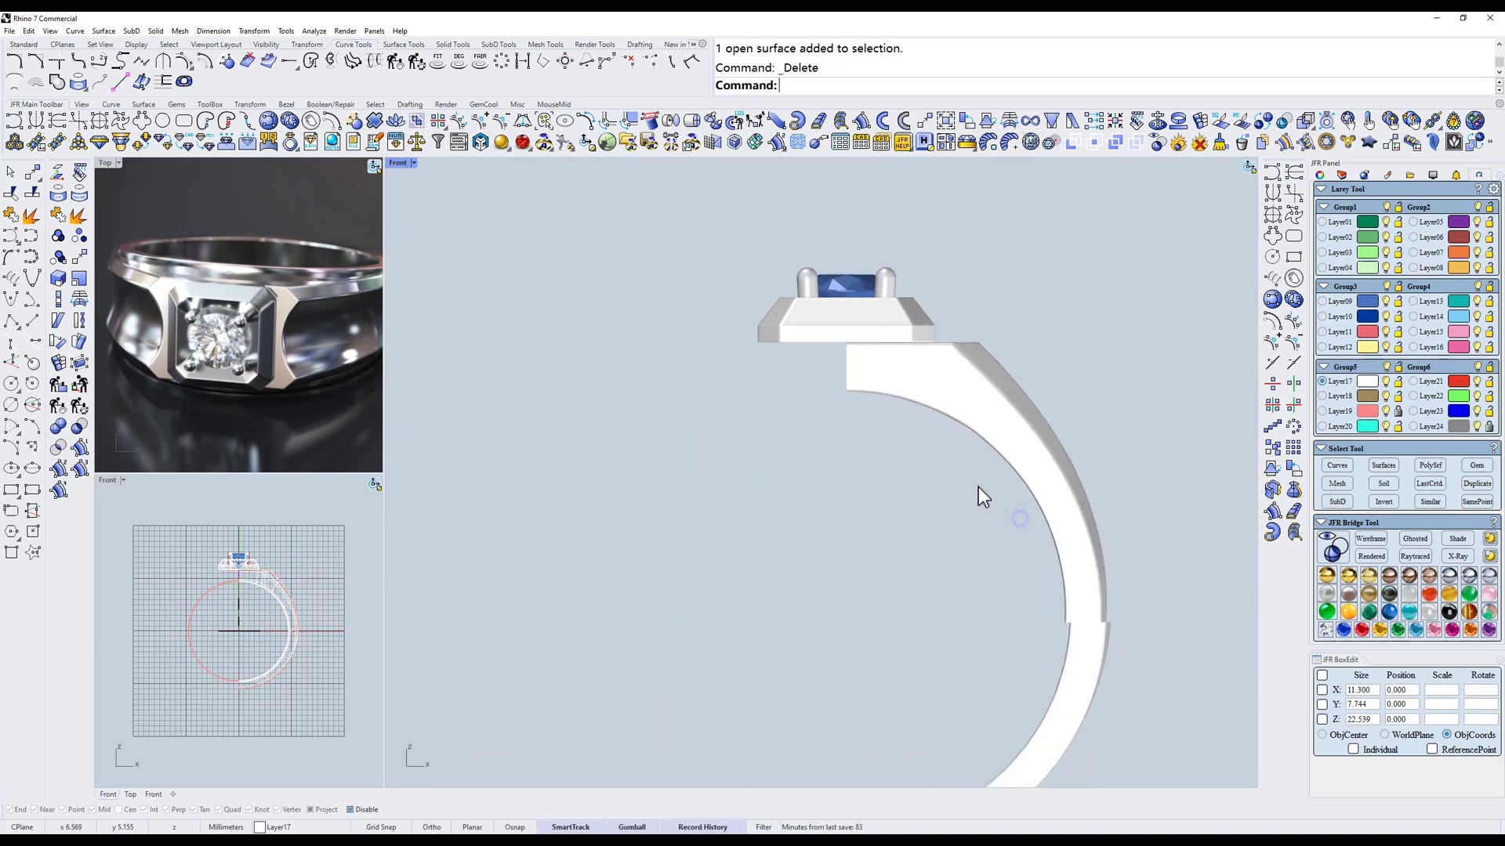
- Select the shank's inner rail curve and place a copy of it closer to the band's centre in the Right view
text(w)
key(Return)
ctrl+shift+right_drag(894, 399, 867, 427)
scroll(886, 408, up, 4)
click(821, 427)
text(r)
key(Return)
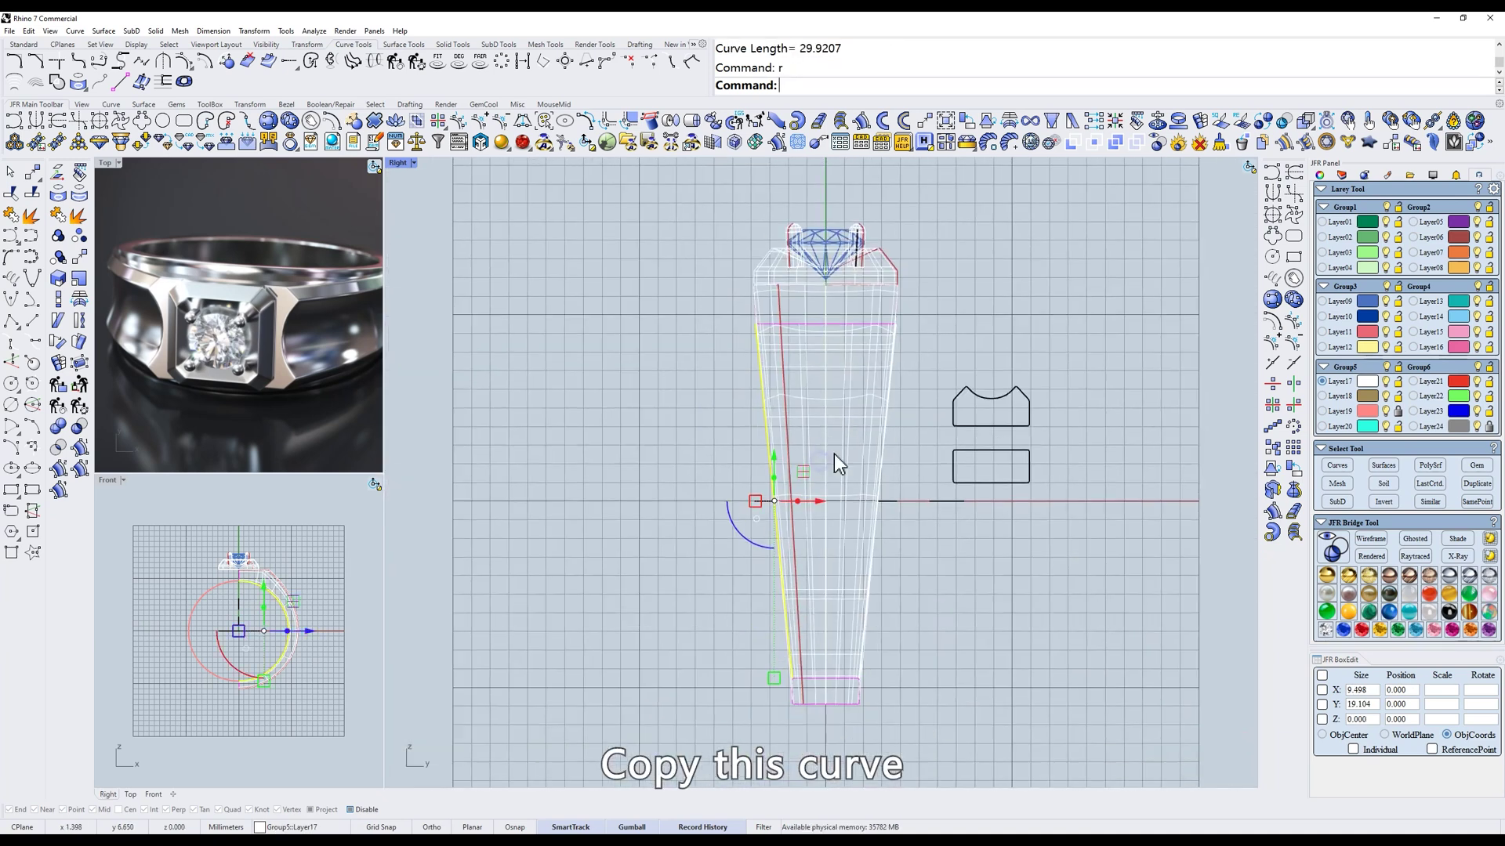
alt+drag(821, 503, 860, 505)
- Project the copied rail curve onto the Front construction plane with Project to CPlane, deleting the input curve
text(f)
key(Return)
text(s)
key(Return)
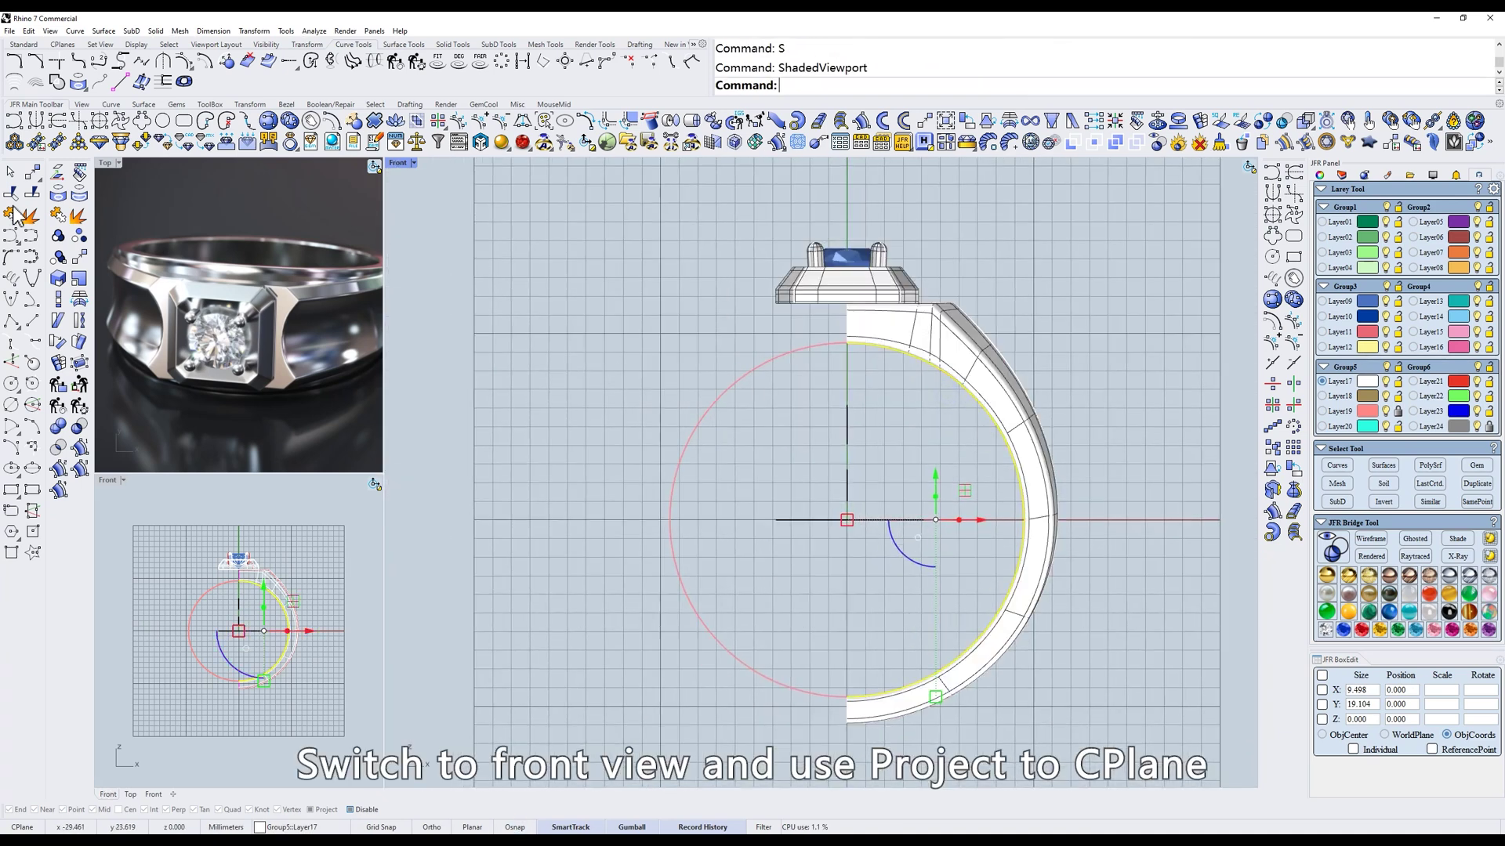
click(59, 176)
scroll(913, 392, up, 5)
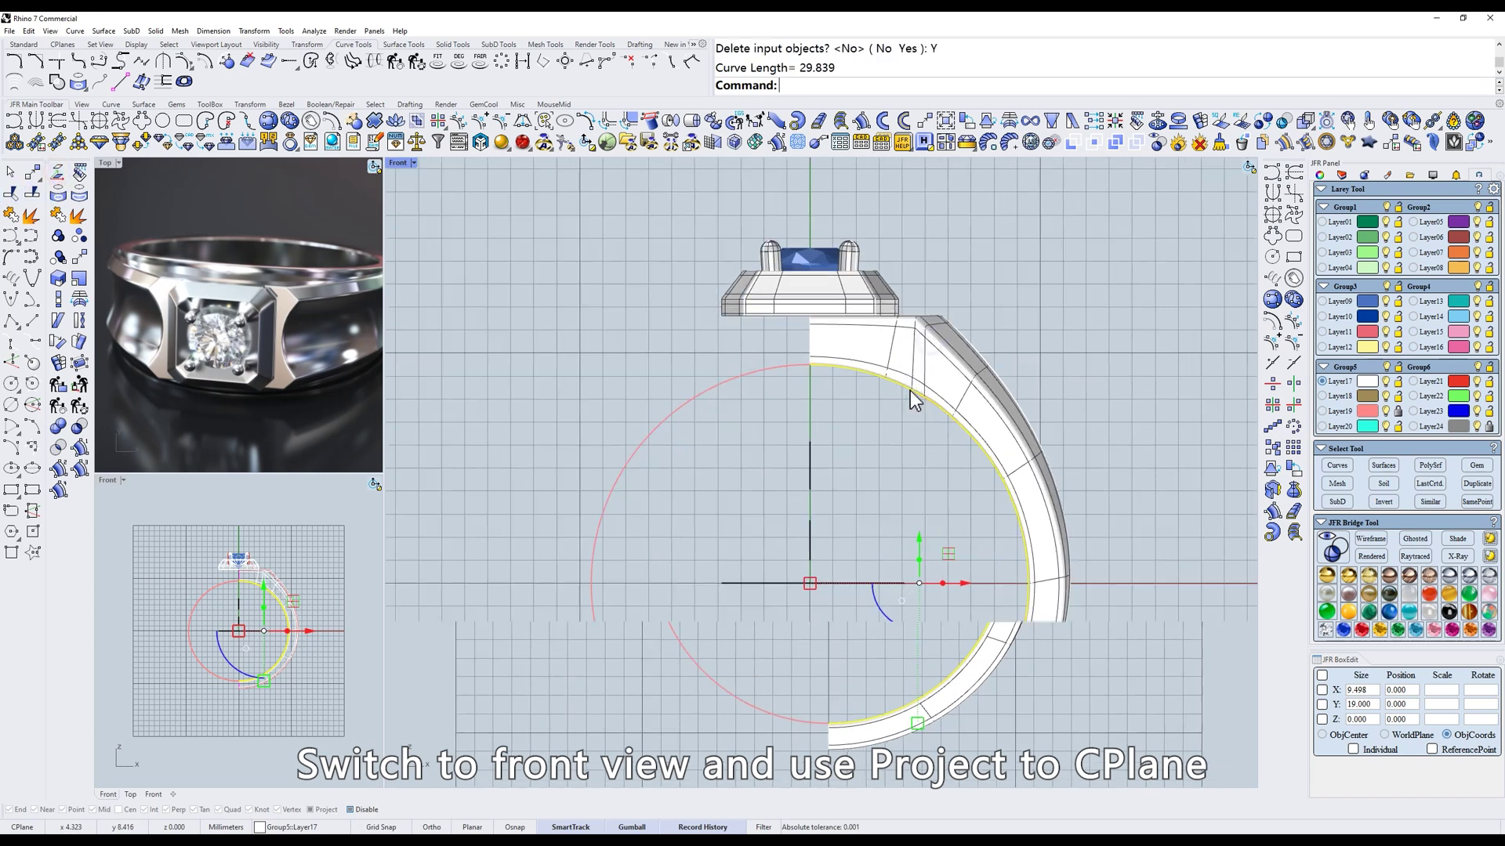
- Draw a horizontal rectangular profile curve with slightly rounded corners beside the shank in the Front view
click(339, 122)
text(w)
key(Return)
key(Escape)
text(s)
key(Return)
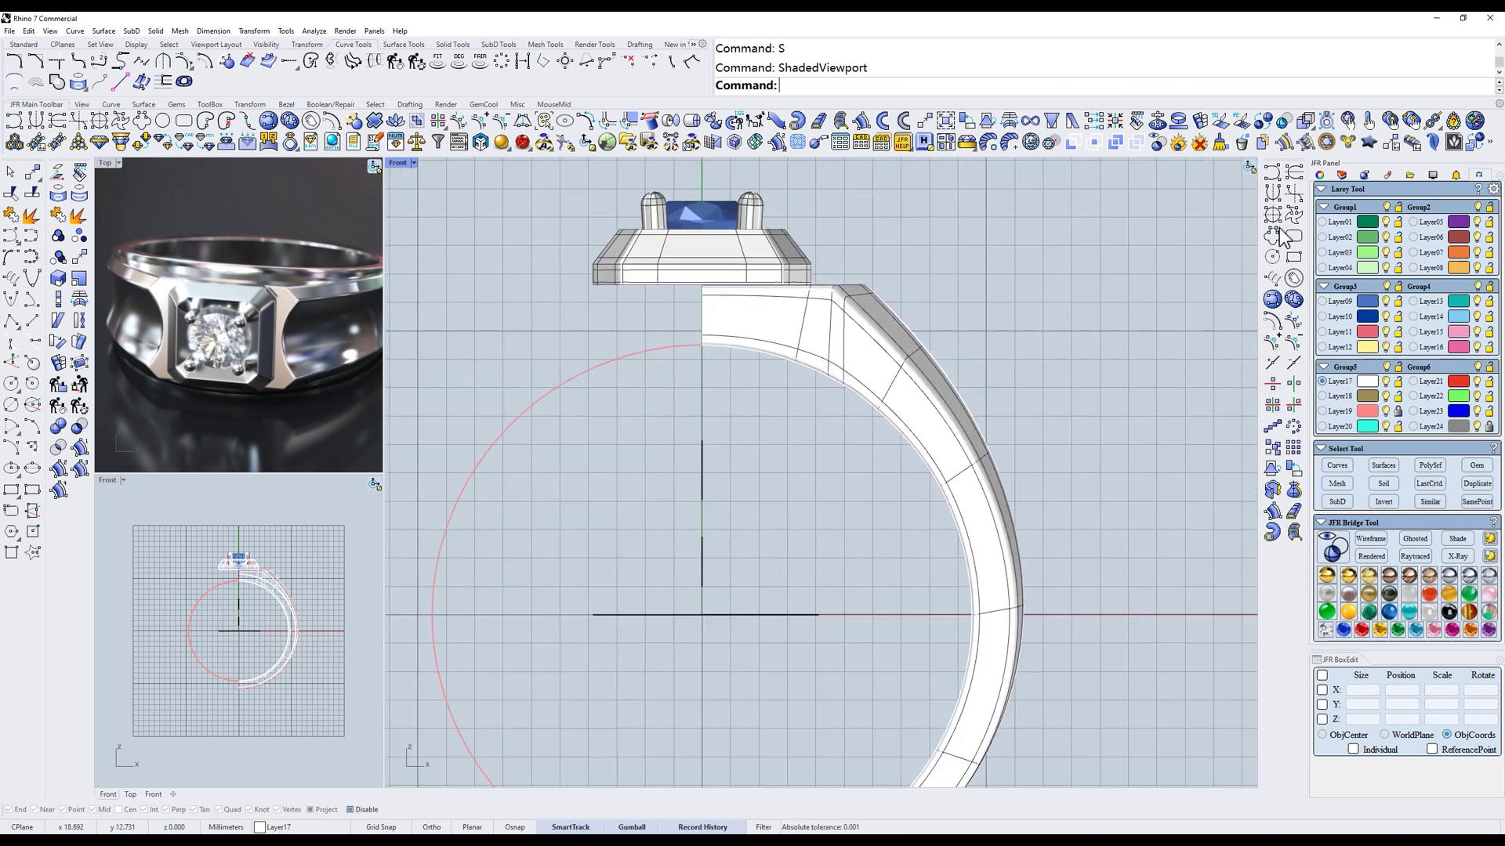
text(w)
key(Return)
click(1274, 216)
text(q)
key(Return)
click(1110, 444)
click(1160, 424)
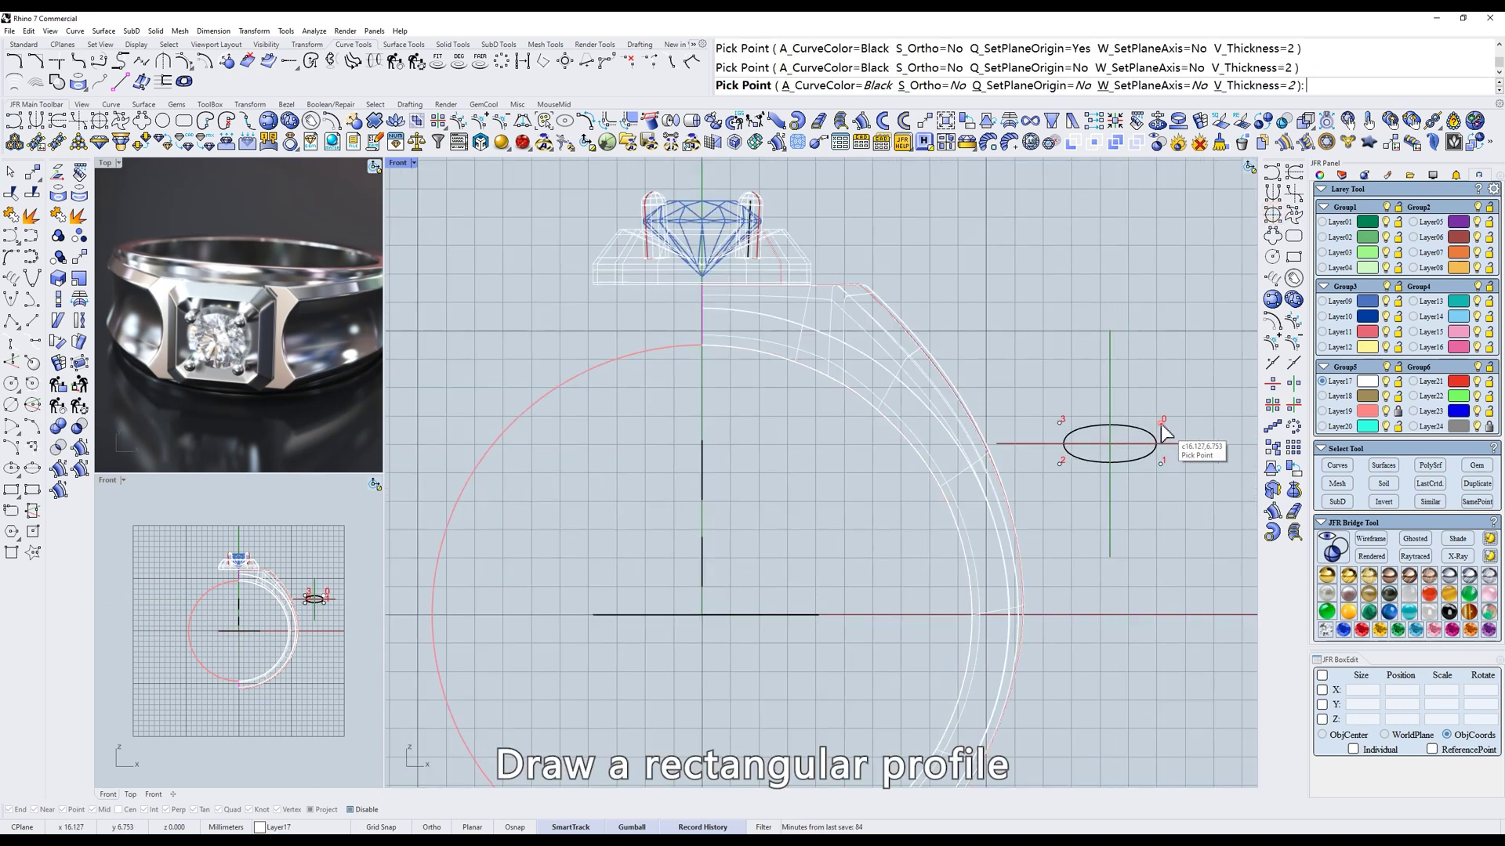
click(1160, 424)
scroll(1161, 424, up, 6)
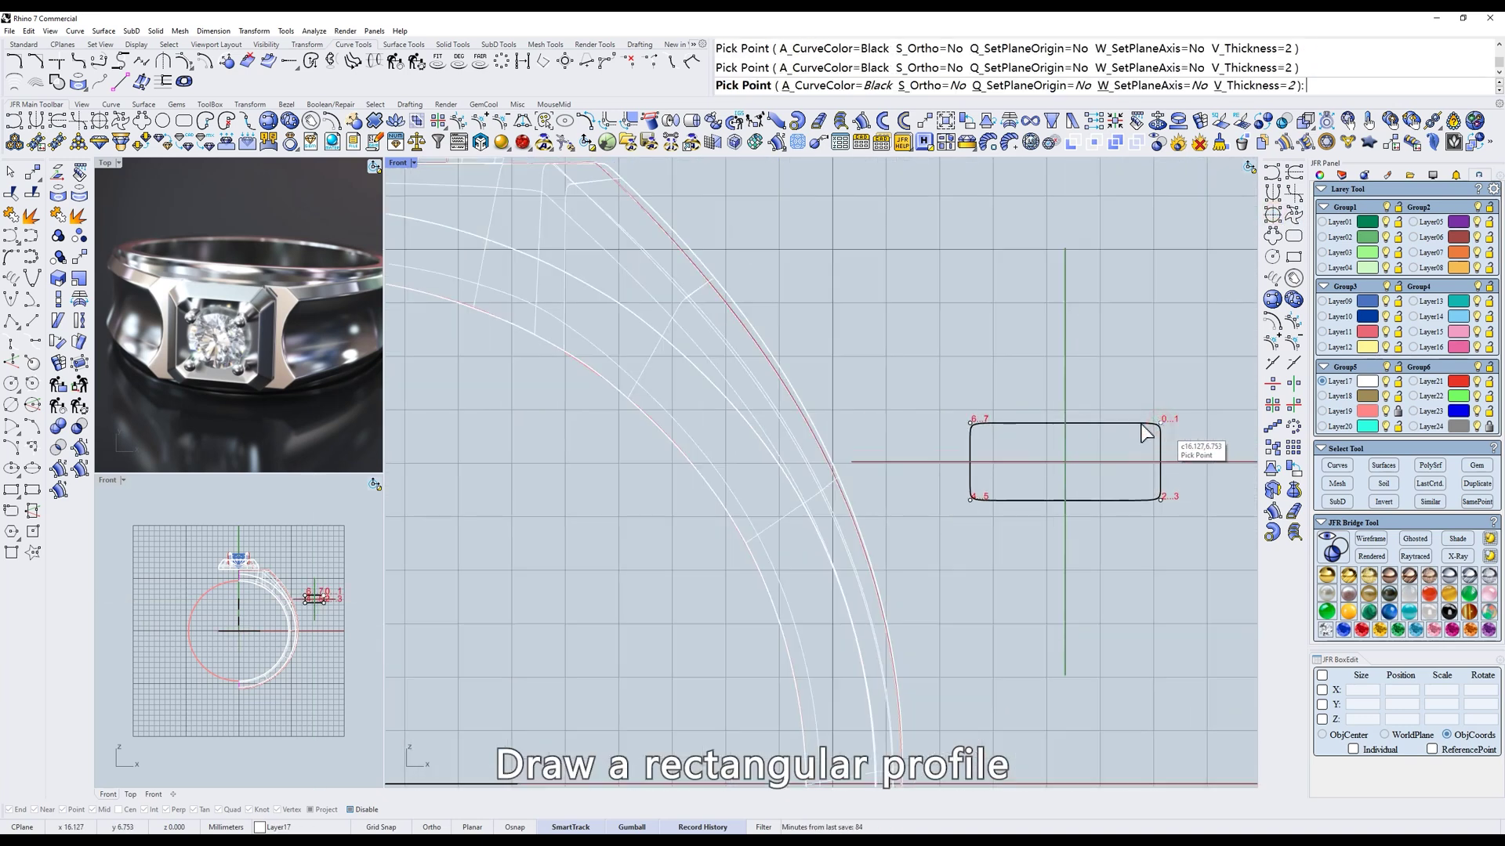
click(1102, 429)
- Configure the Rail tool for a Sweep2 with a single profile and the centred profile position
scroll(1101, 429, down, 2)
right_drag(891, 380, 925, 413)
text(S)
key(Return)
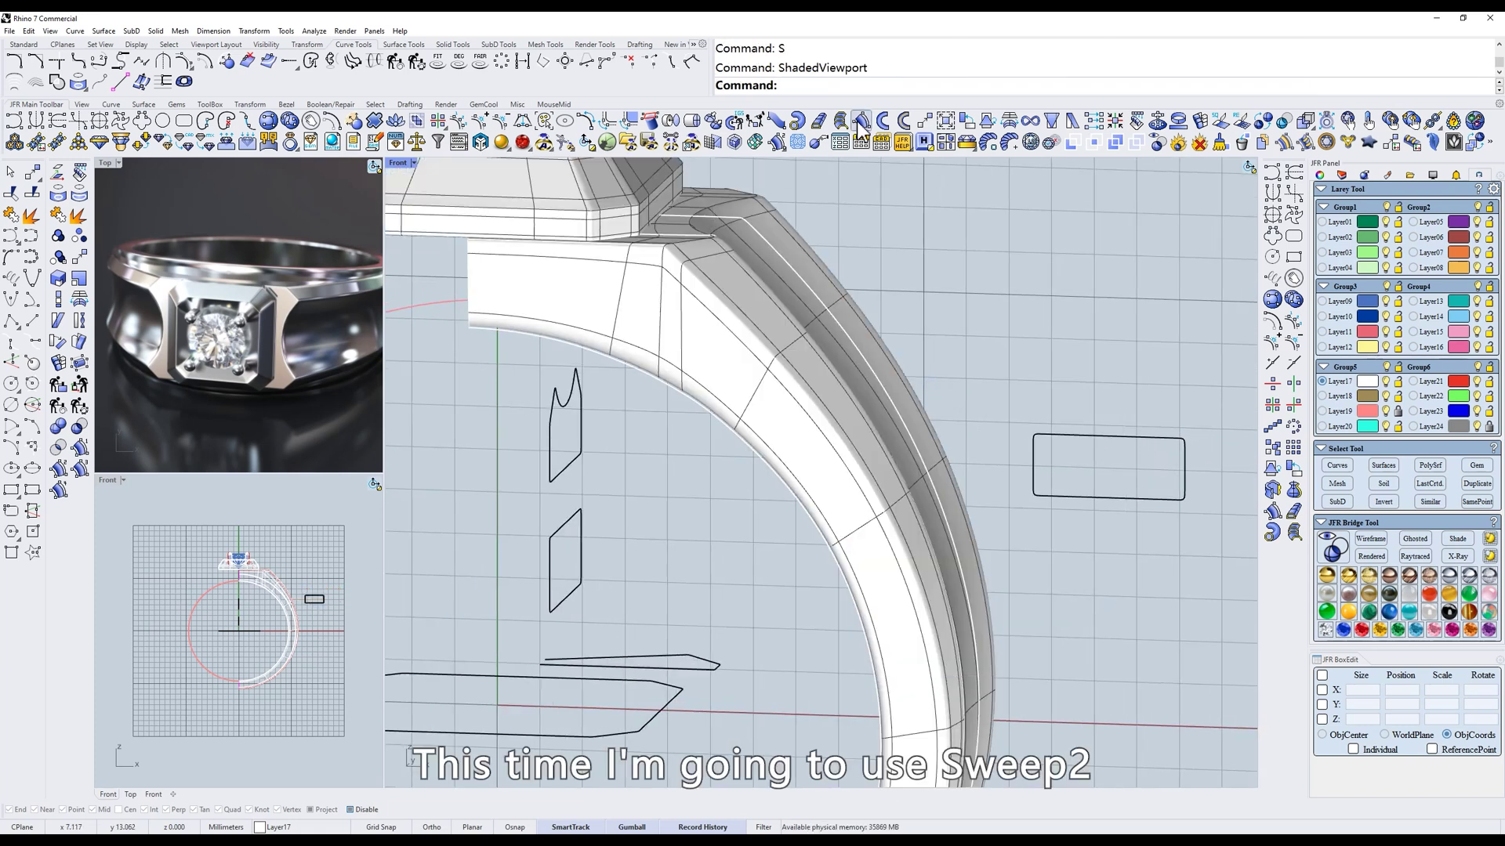
click(859, 127)
click(842, 391)
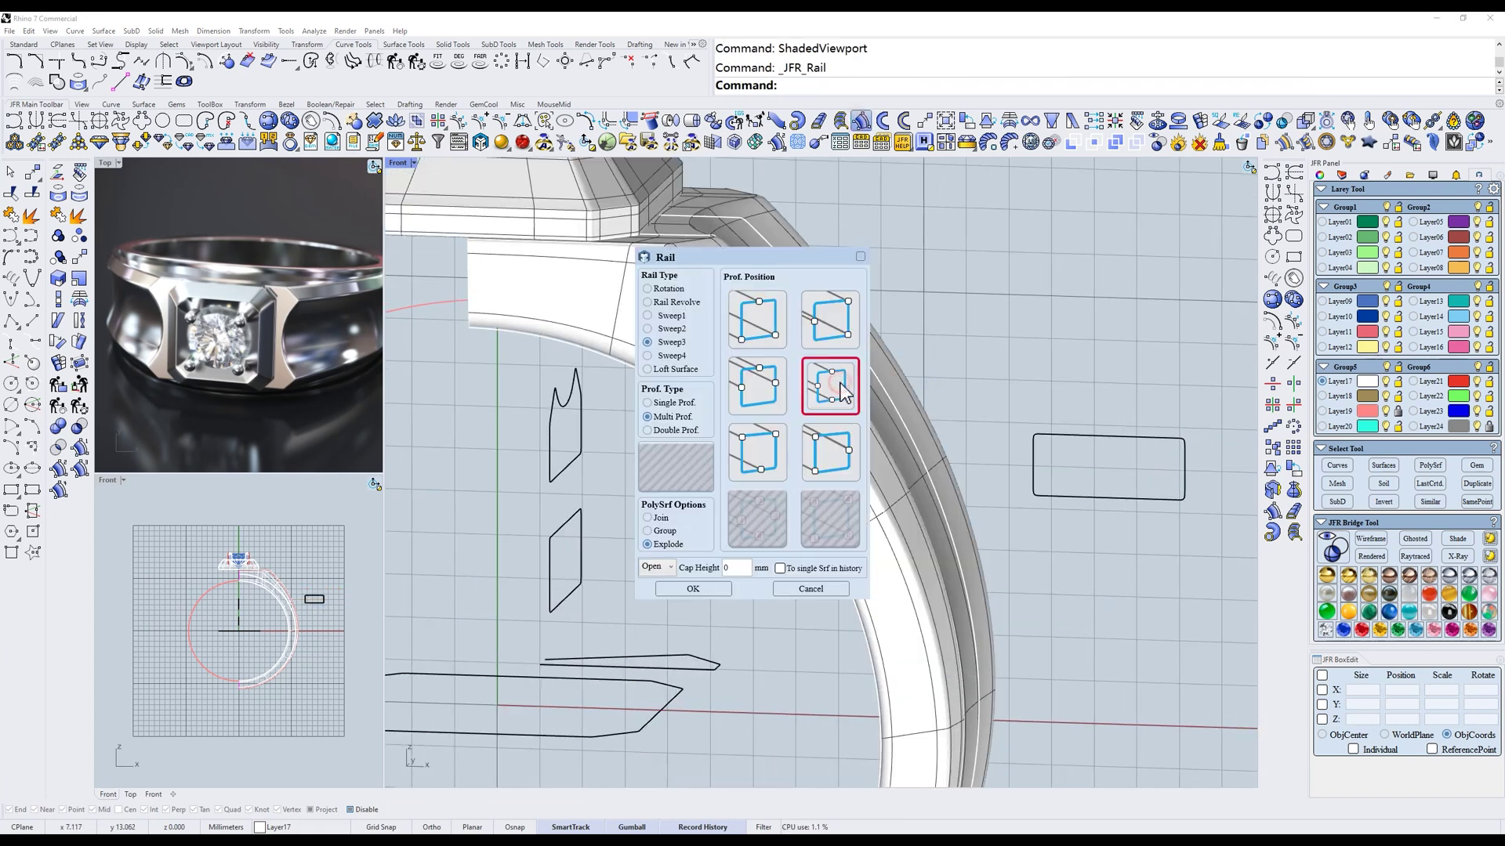
click(677, 332)
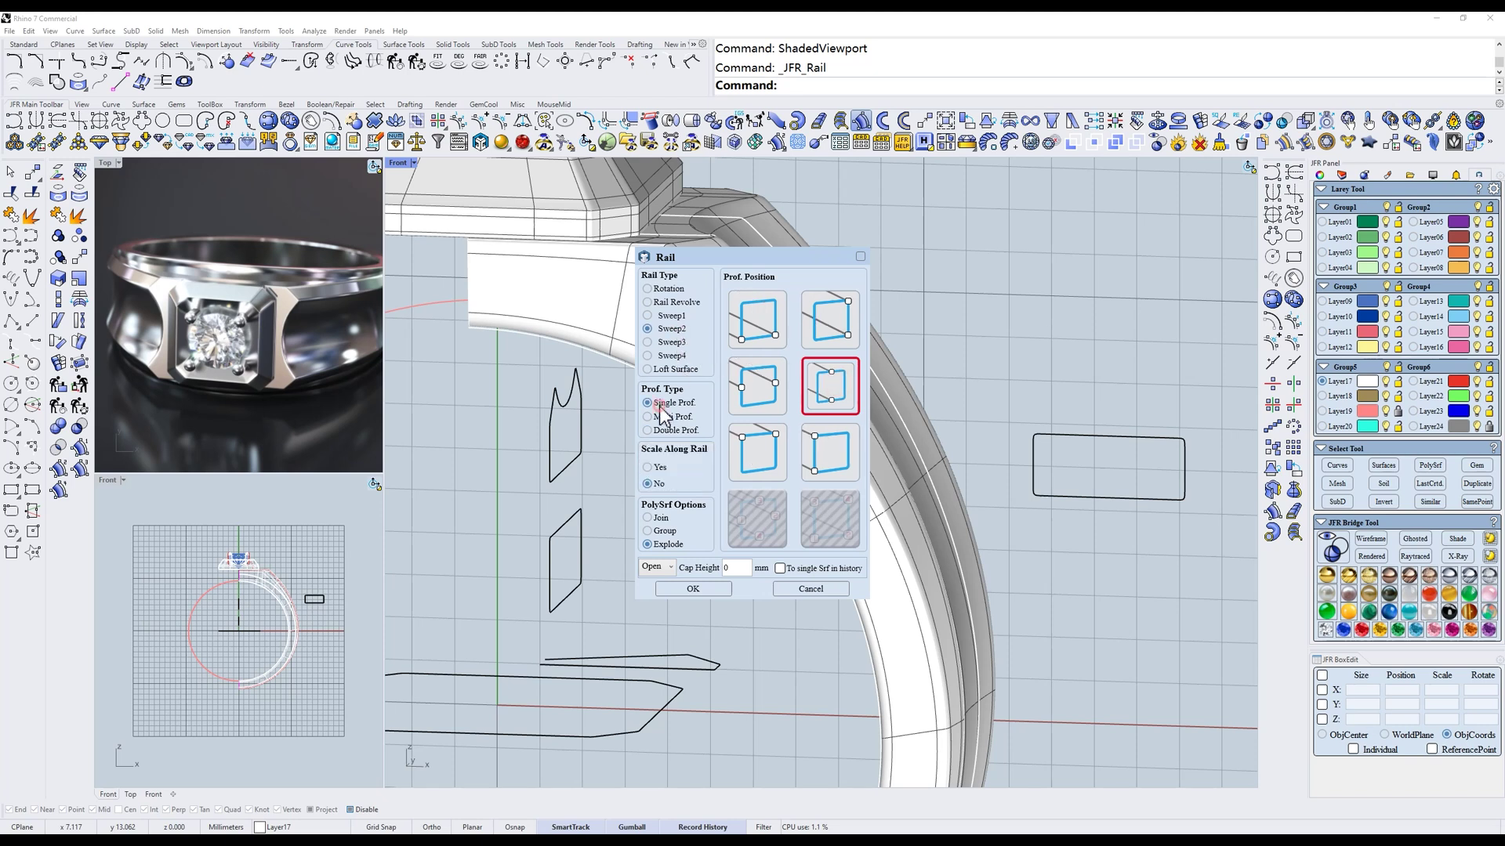
click(689, 588)
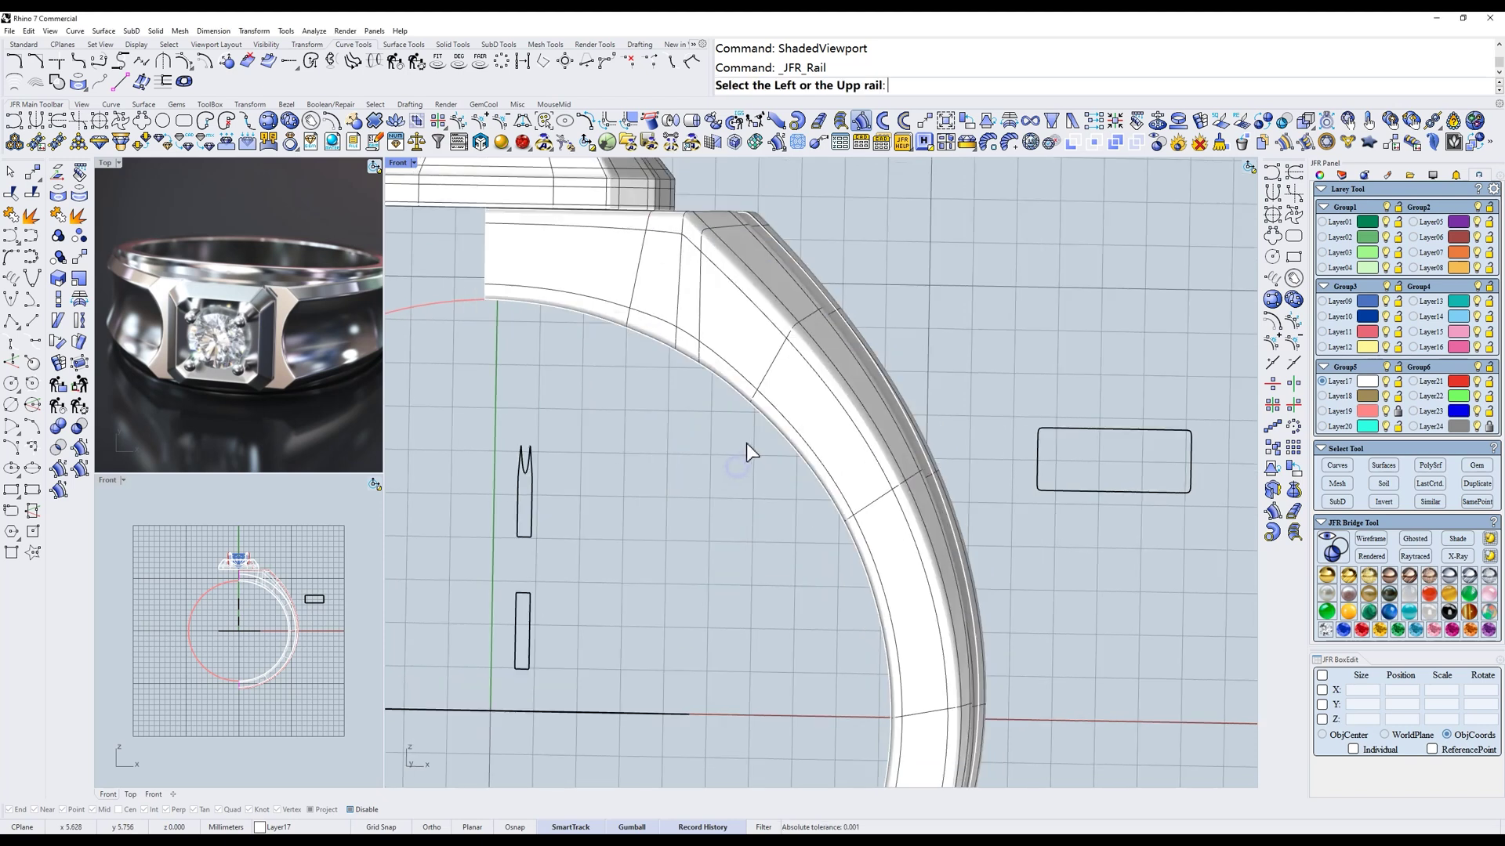
- Sweep the rectangular profile along the upper rail inside the shank and the inner ring rail to form a half band
click(667, 284)
right_drag(652, 343, 647, 328)
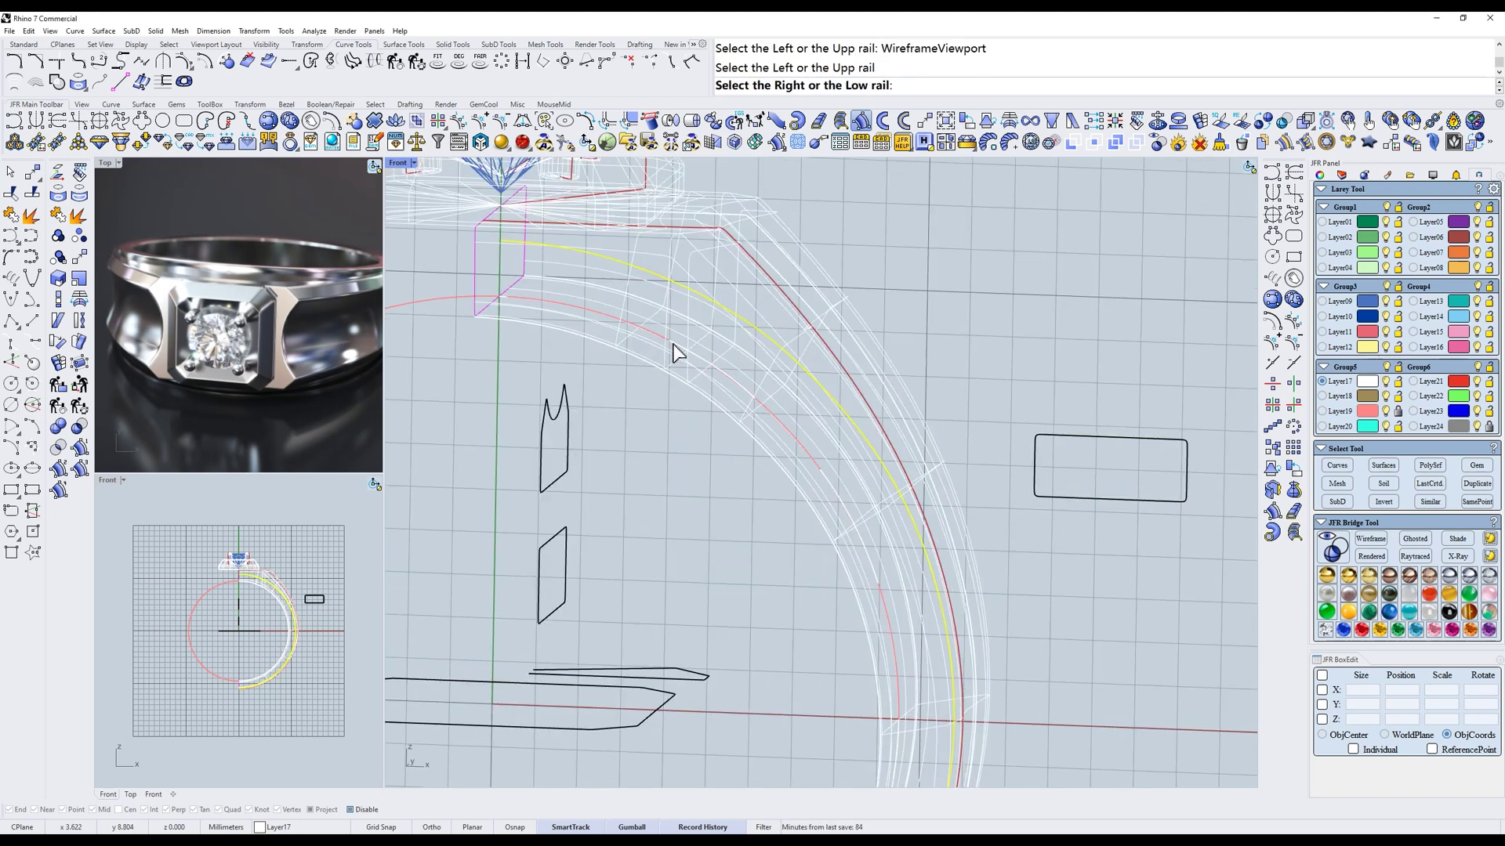
click(673, 344)
click(1126, 441)
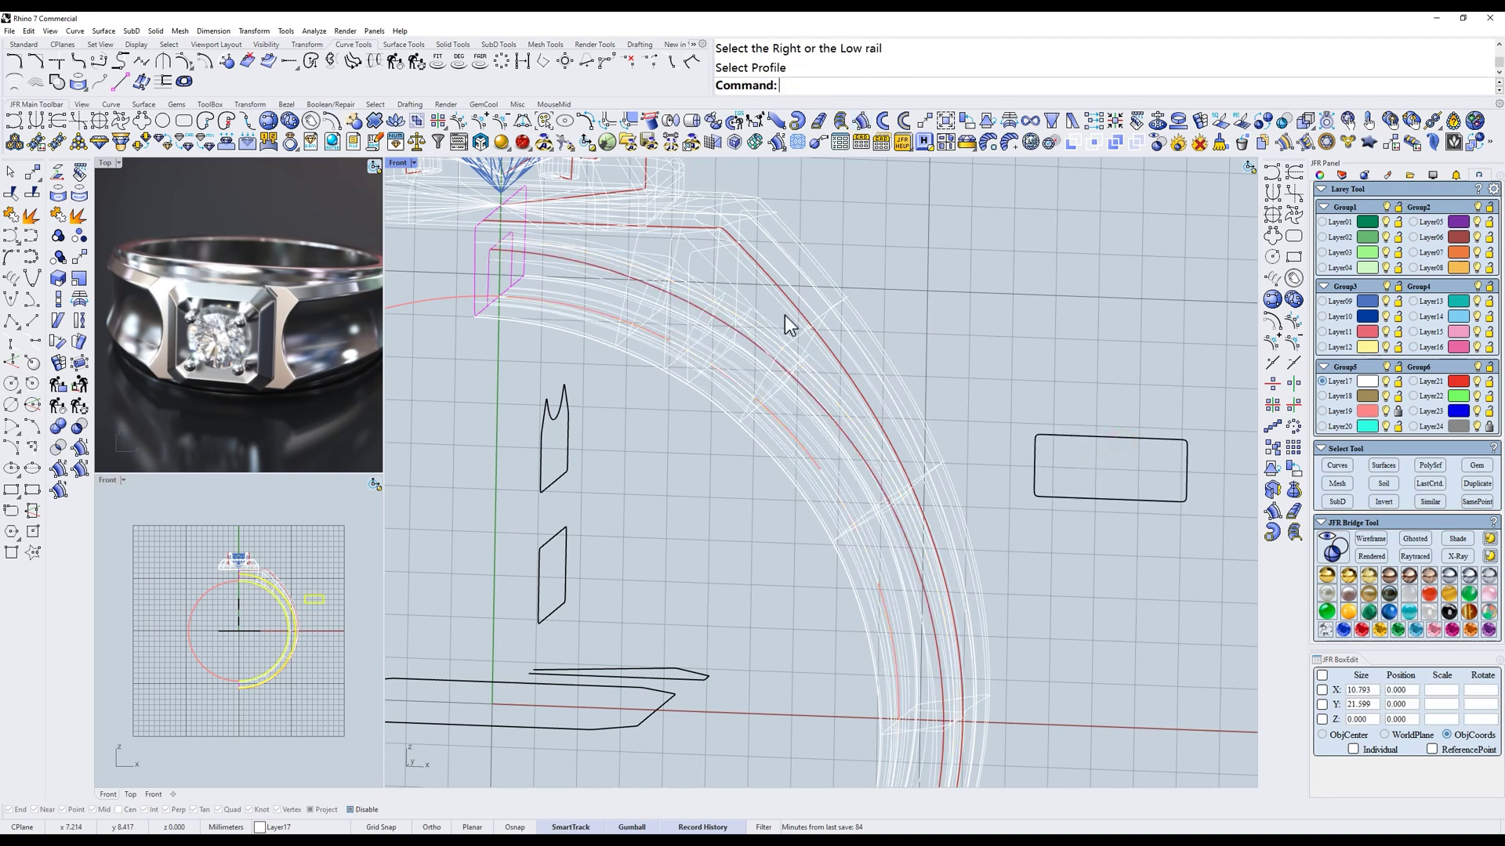
- Widen the swept half band symmetrically to about 9.08 mm in the Right view
key(ctrl+alt+s)
scroll(727, 295, down, 2)
text(rr)
mouse_move(792, 314)
right_down()
mouse_move(850, 310)
mouse_move(770, 271)
right_up()
key(space)
text(r)
key(space)
scroll(835, 326, down, 4)
drag(796, 494, 732, 495)
click(1012, 301)
right_drag(887, 301, 869, 351)
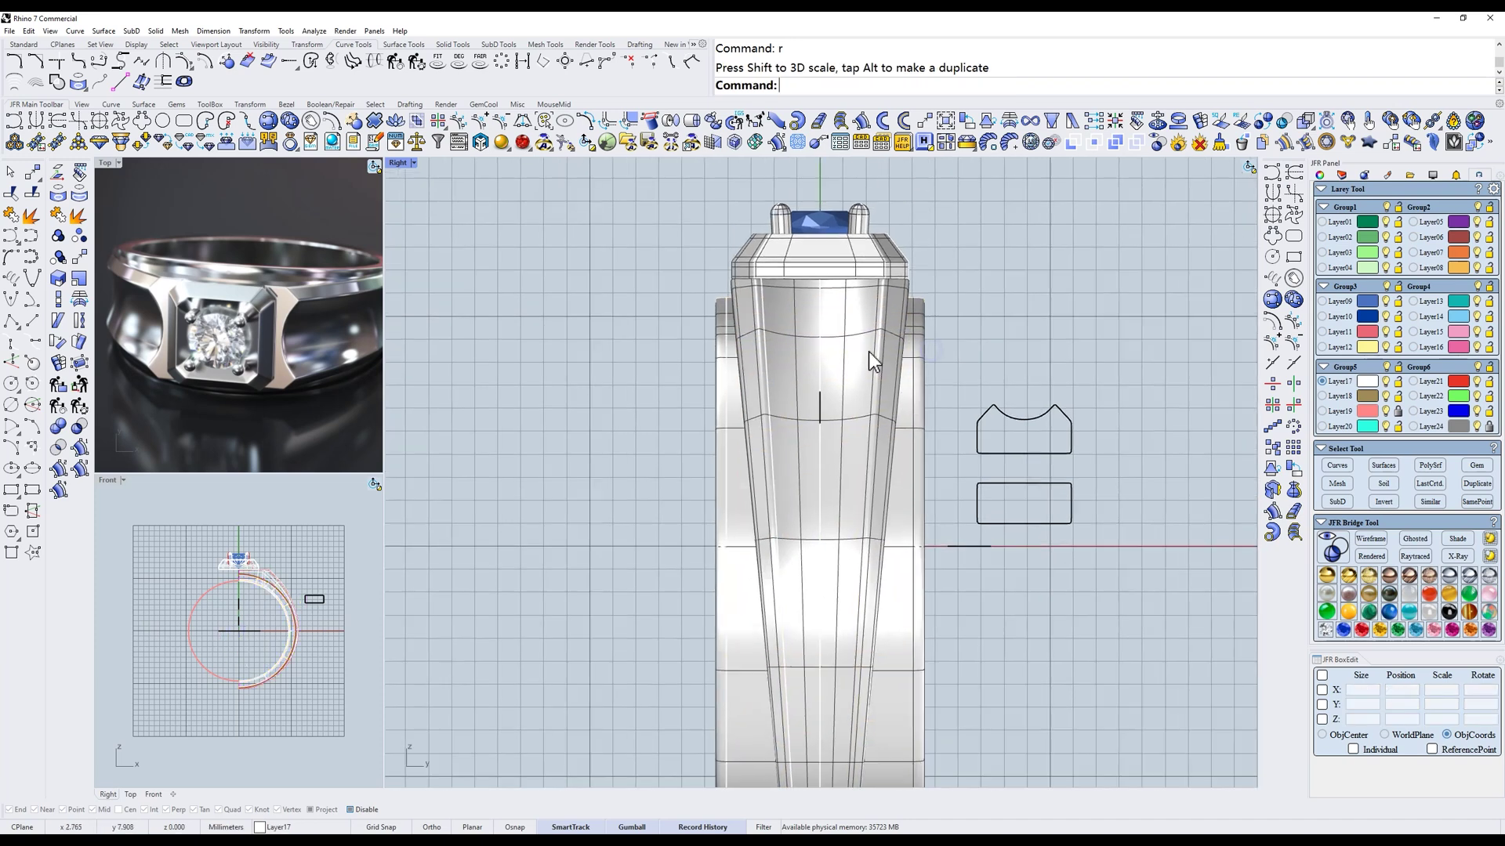
- Taper the swept band in the Right view, widening its upper end to about 9.8 mm and narrowing its lower end to the shank's width
text(d)
key(space)
scroll(914, 377, up, 3)
click(924, 392)
scroll(924, 392, down, 3)
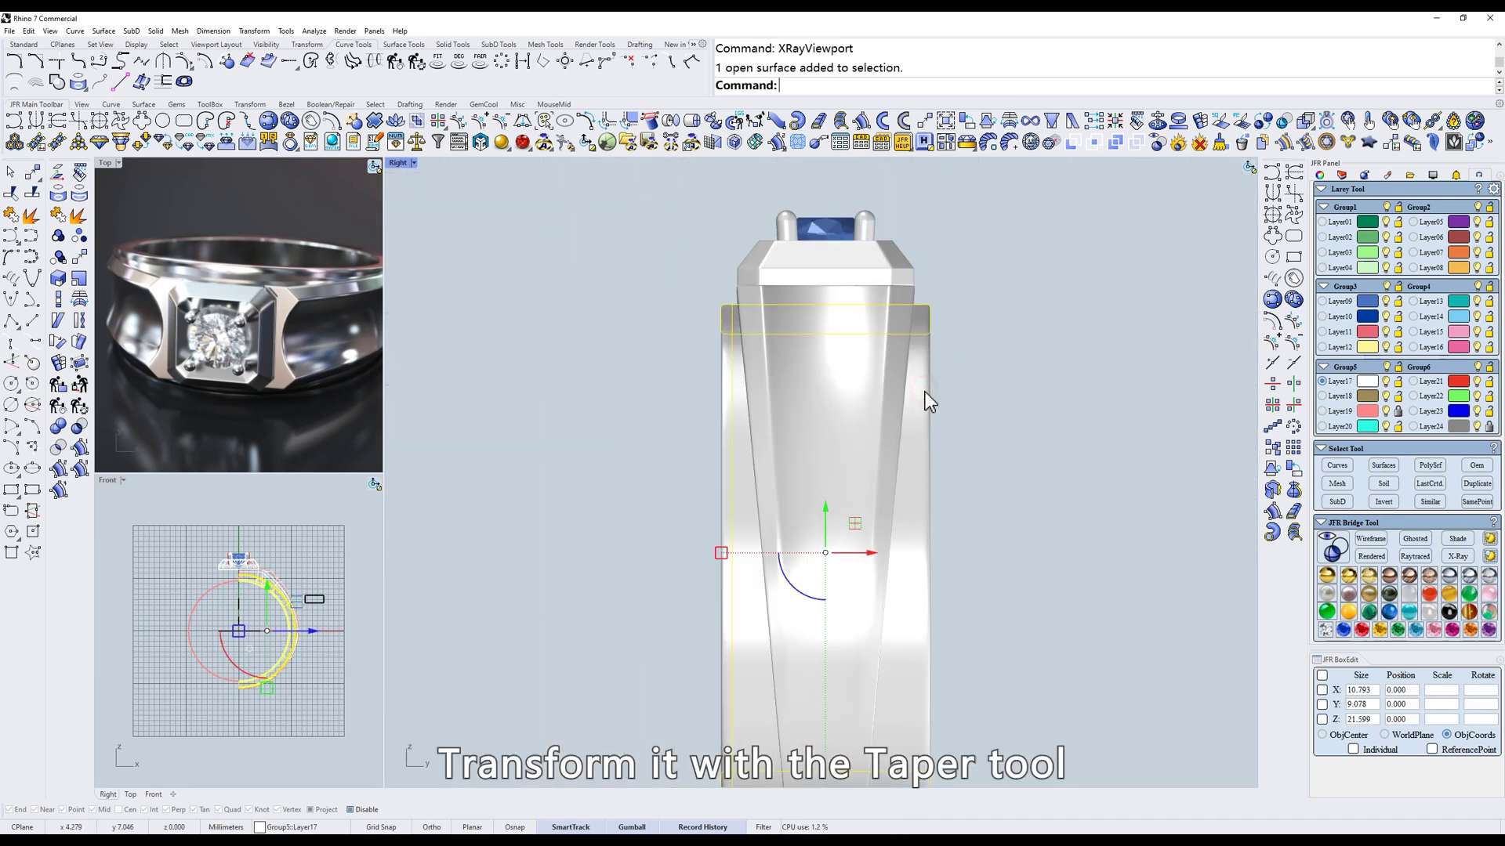
click(1030, 142)
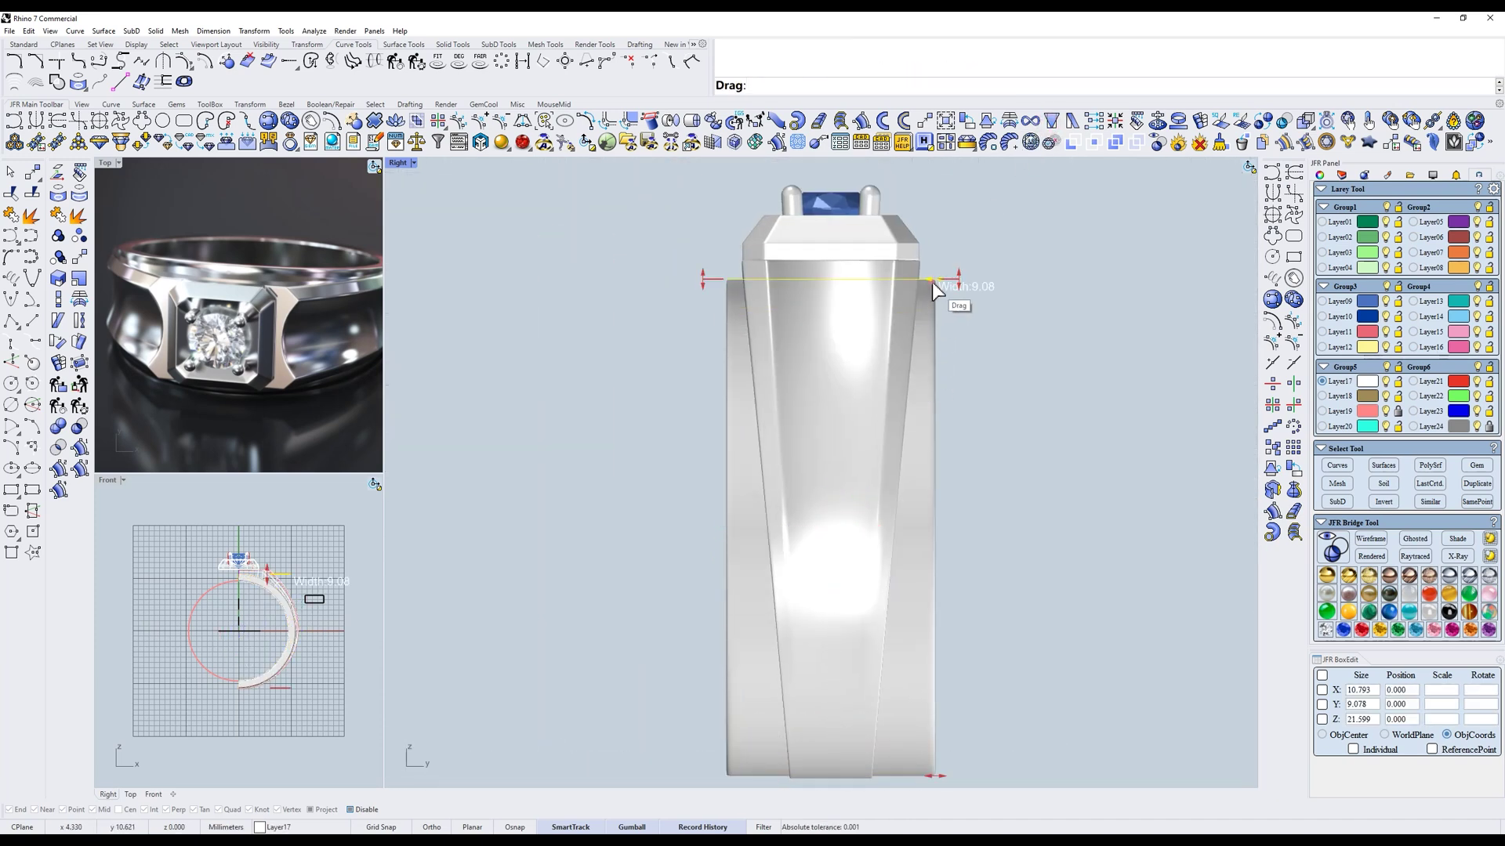
drag(934, 283, 943, 284)
drag(933, 777, 865, 784)
drag(945, 290, 941, 288)
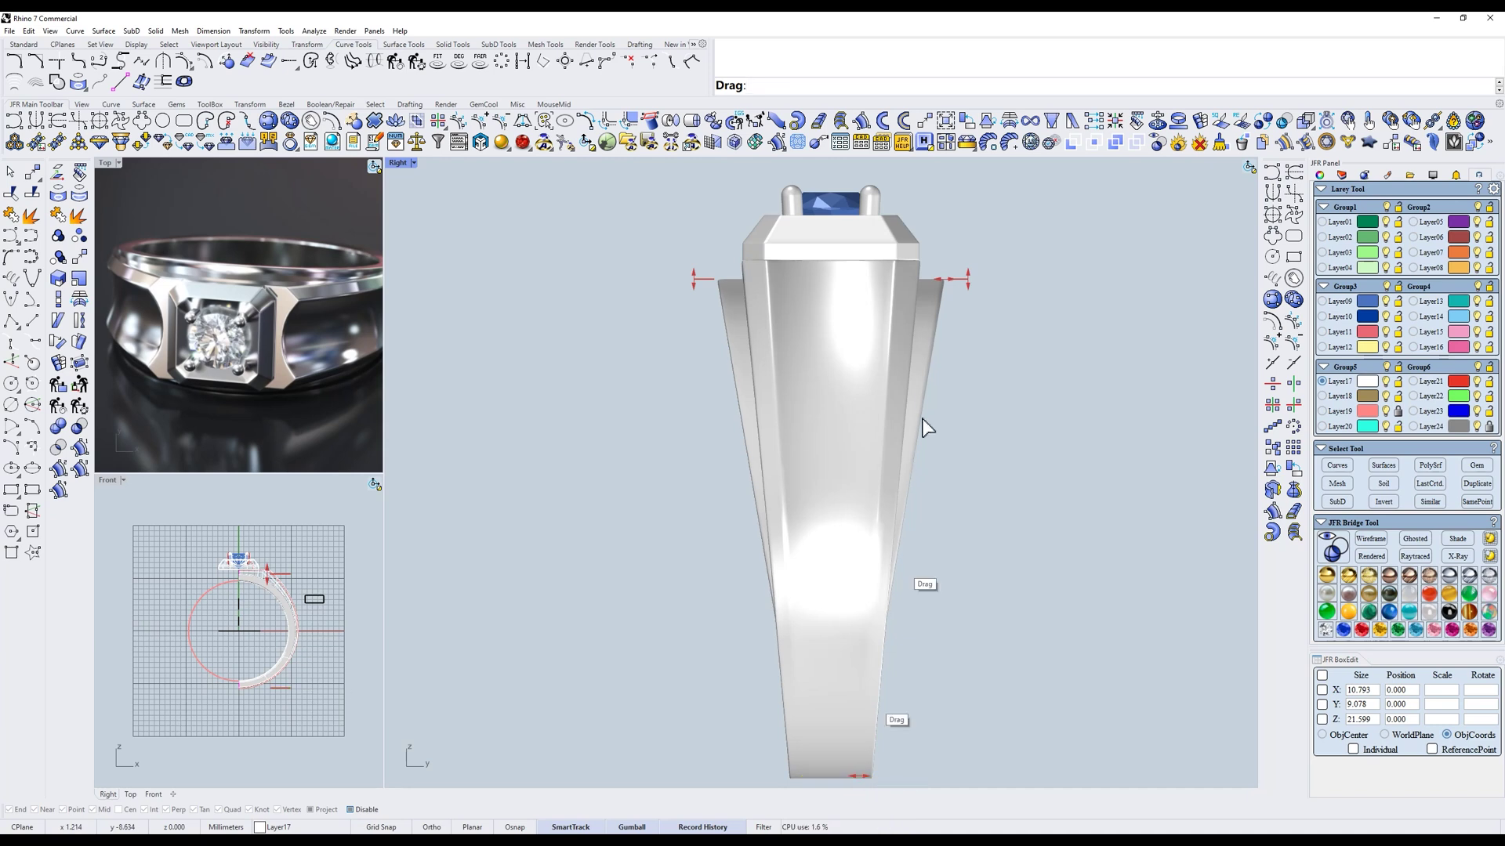
right_click(956, 323)
- Mirror the half shank and the half inner band across the ring's vertical centre axis in the Front view
text(f)
key(space)
right_drag(956, 323, 992, 313)
click(804, 334)
shift+click(826, 295)
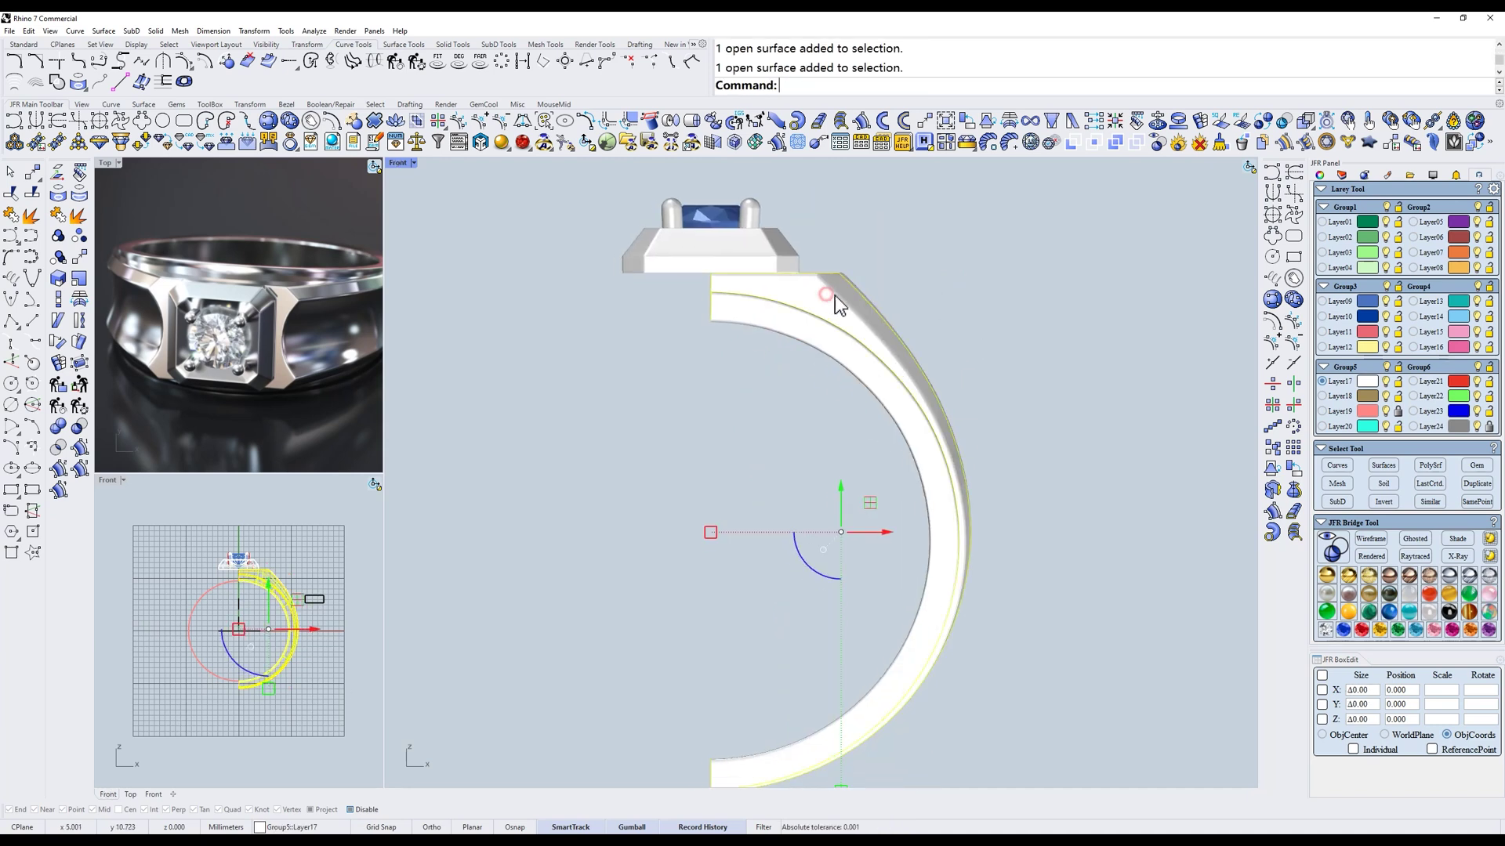
click(1294, 384)
right_drag(809, 297, 967, 337)
click(1035, 235)
text(d)
key(space)
scroll(972, 259, up, 4)
scroll(952, 317, up, 4)
text(w)
drag(985, 308, 953, 334)
right_drag(957, 333, 1031, 445)
shift+drag(1035, 298, 763, 378)
text(s)
scroll(824, 390, up, 4)
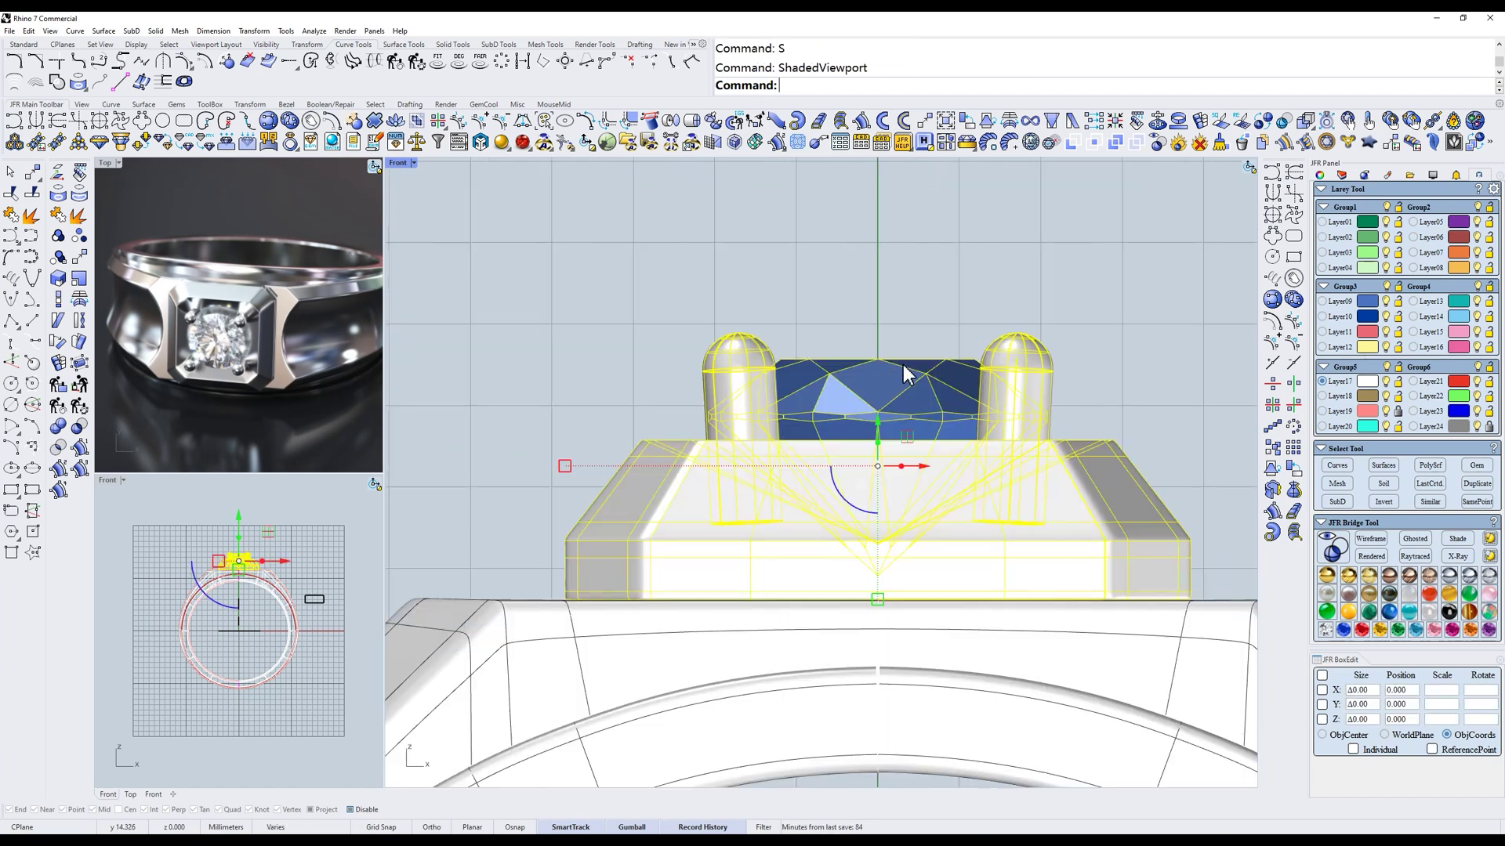
click(1104, 388)
- Select the bezel's upper control points together with the gem and prongs and move them down slightly
click(817, 454)
text(z)
drag(507, 361, 1174, 480)
text(w)
shift+drag(1127, 290, 744, 382)
text(s)
scroll(906, 422, up, 4)
text(m)
click(906, 417)
click(907, 430)
scroll(907, 430, down, 8)
mouse_move(880, 334)
right_down()
mouse_move(887, 356)
mouse_move(833, 207)
right_up()
key(Escape)
key(Escape)
- Select the bezel's row of control points just above its base and move it down slightly
text(d)
click(932, 336)
text(z)
scroll(716, 338, up, 2)
text(w)
drag(704, 340, 803, 355)
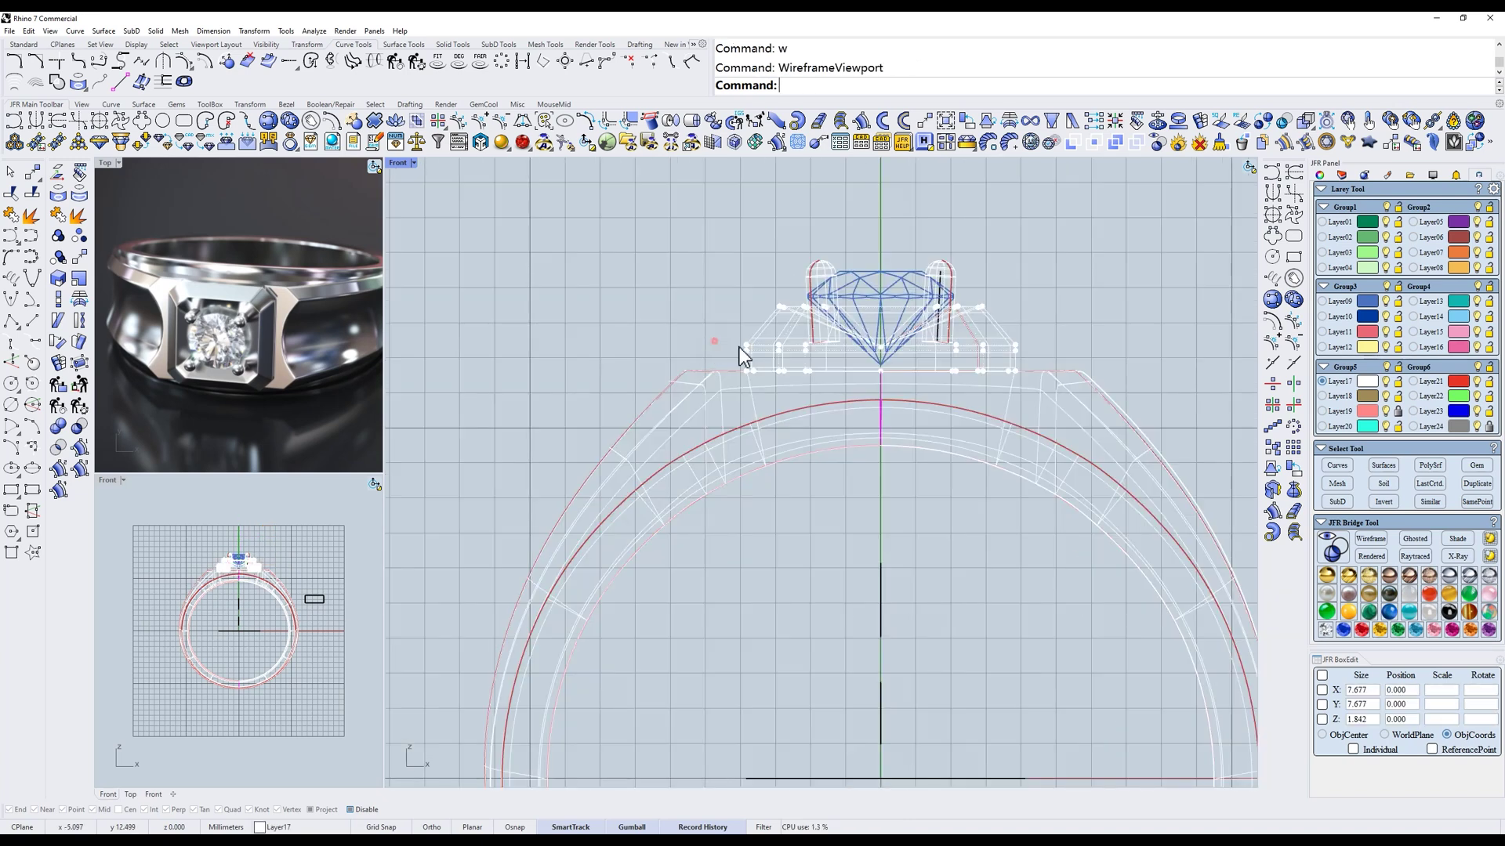
drag(1086, 361, 1087, 361)
scroll(948, 326, up, 6)
text(s m)
click(1047, 297)
click(1045, 303)
key(Escape)
key(Escape)
- Select the shank's top control points together with the gem setting and move them up about 0.17 mm
scroll(1064, 330, down, 8)
text(e)
key(Return)
scroll(991, 329, down, 1)
click(1027, 309)
text(z)
key(Return)
text(w)
key(Return)
drag(694, 208, 1122, 292)
scroll(901, 236, up, 8)
text(s m)
click(1023, 355)
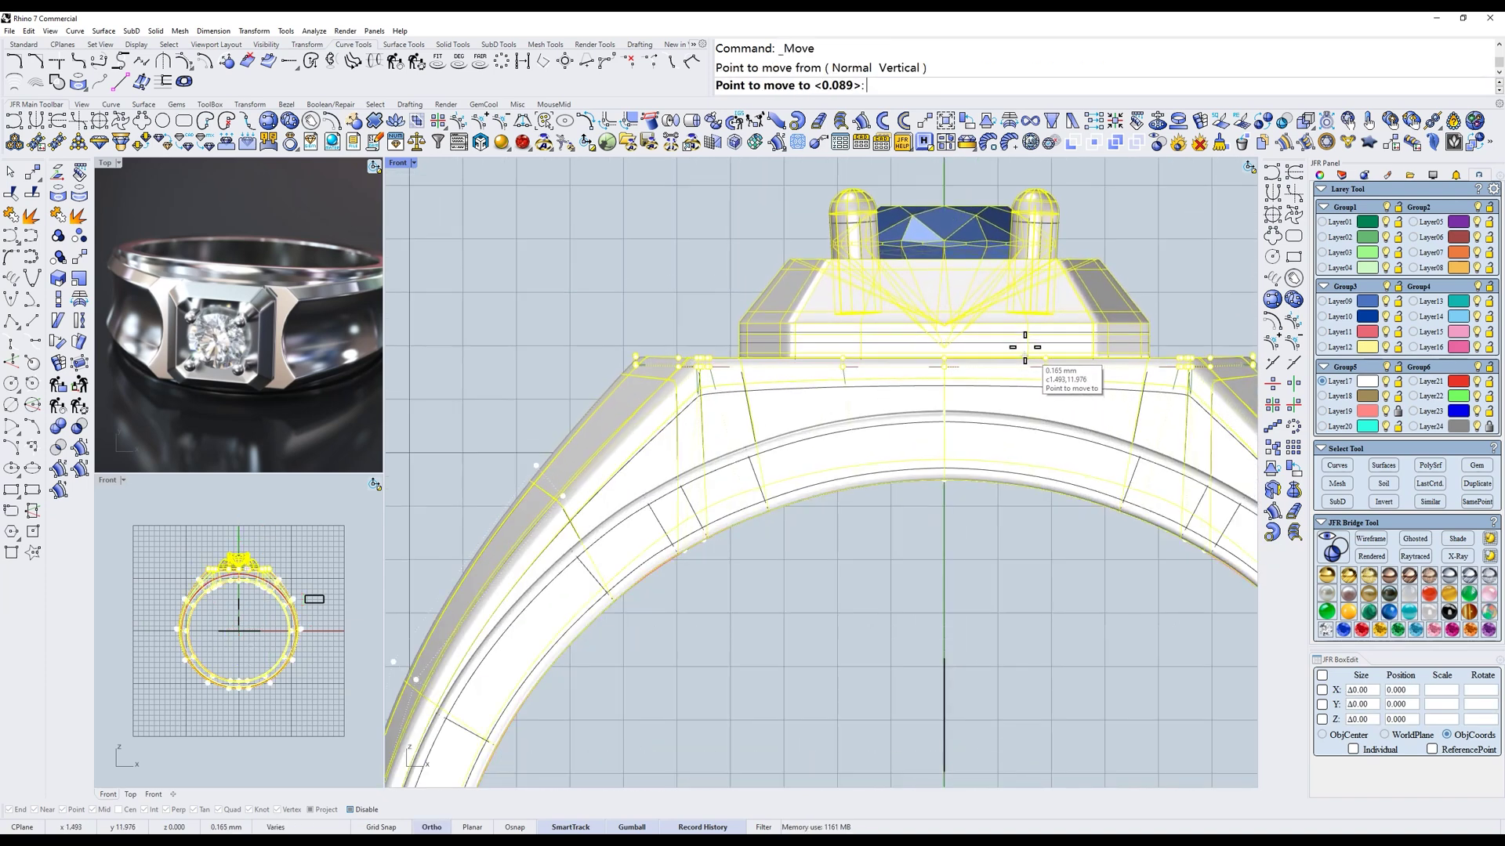
click(1025, 346)
- Raise the selected shank top points and gem setting by a further 0.07 mm or so
scroll(1025, 347, down, 4)
right_drag(910, 331, 786, 295)
scroll(992, 329, up, 2)
text(m)
key(Return)
click(971, 318)
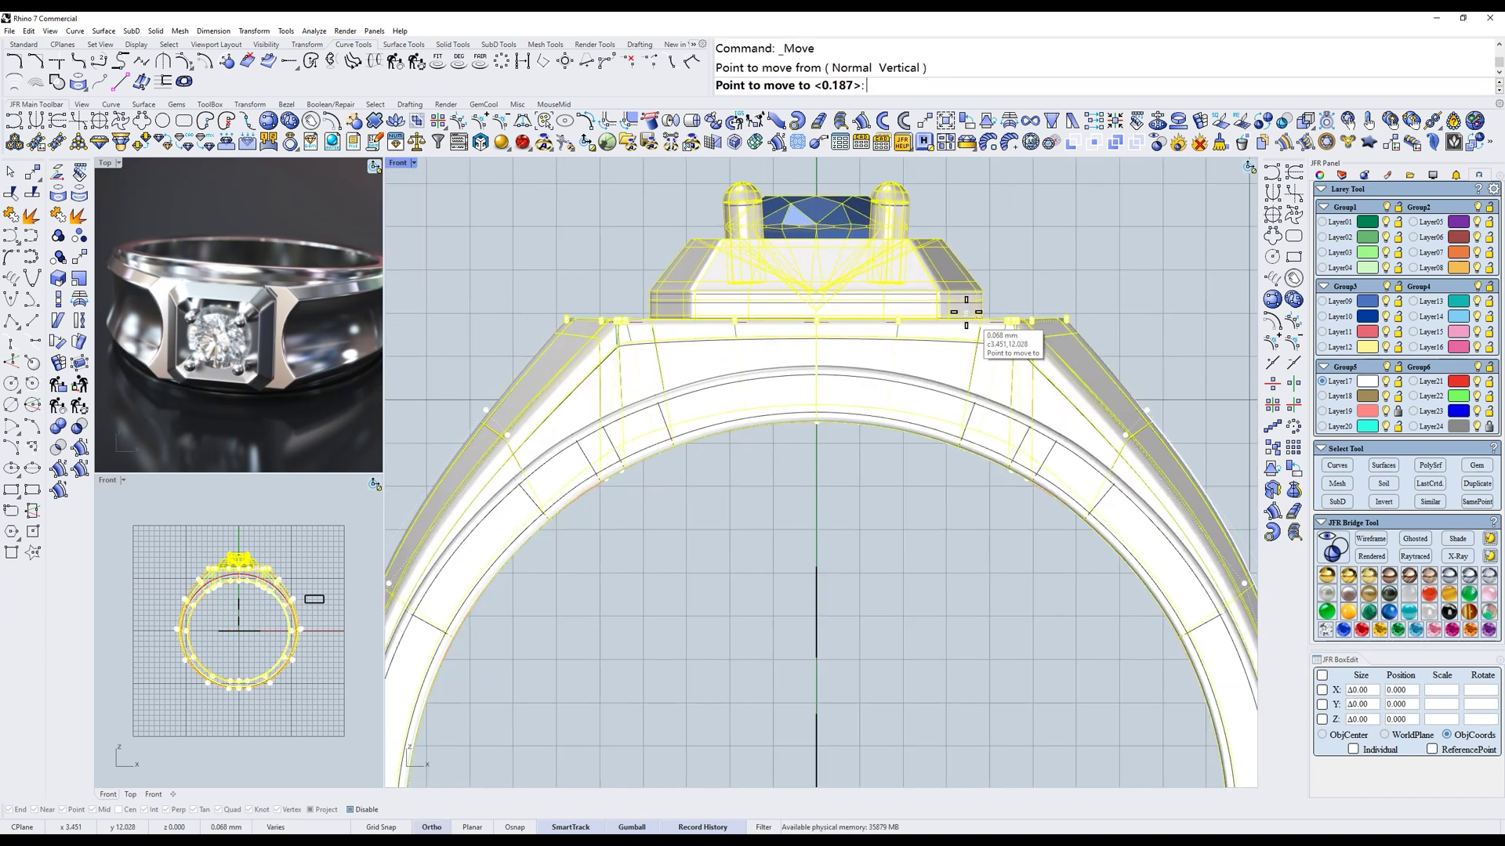
click(966, 312)
- Select the control points on the shank's right shoulder and review the ring's front profile in shaded display
scroll(969, 313, down, 4)
text(w)
key(Return)
scroll(1064, 371, up, 6)
drag(1045, 350, 1134, 440)
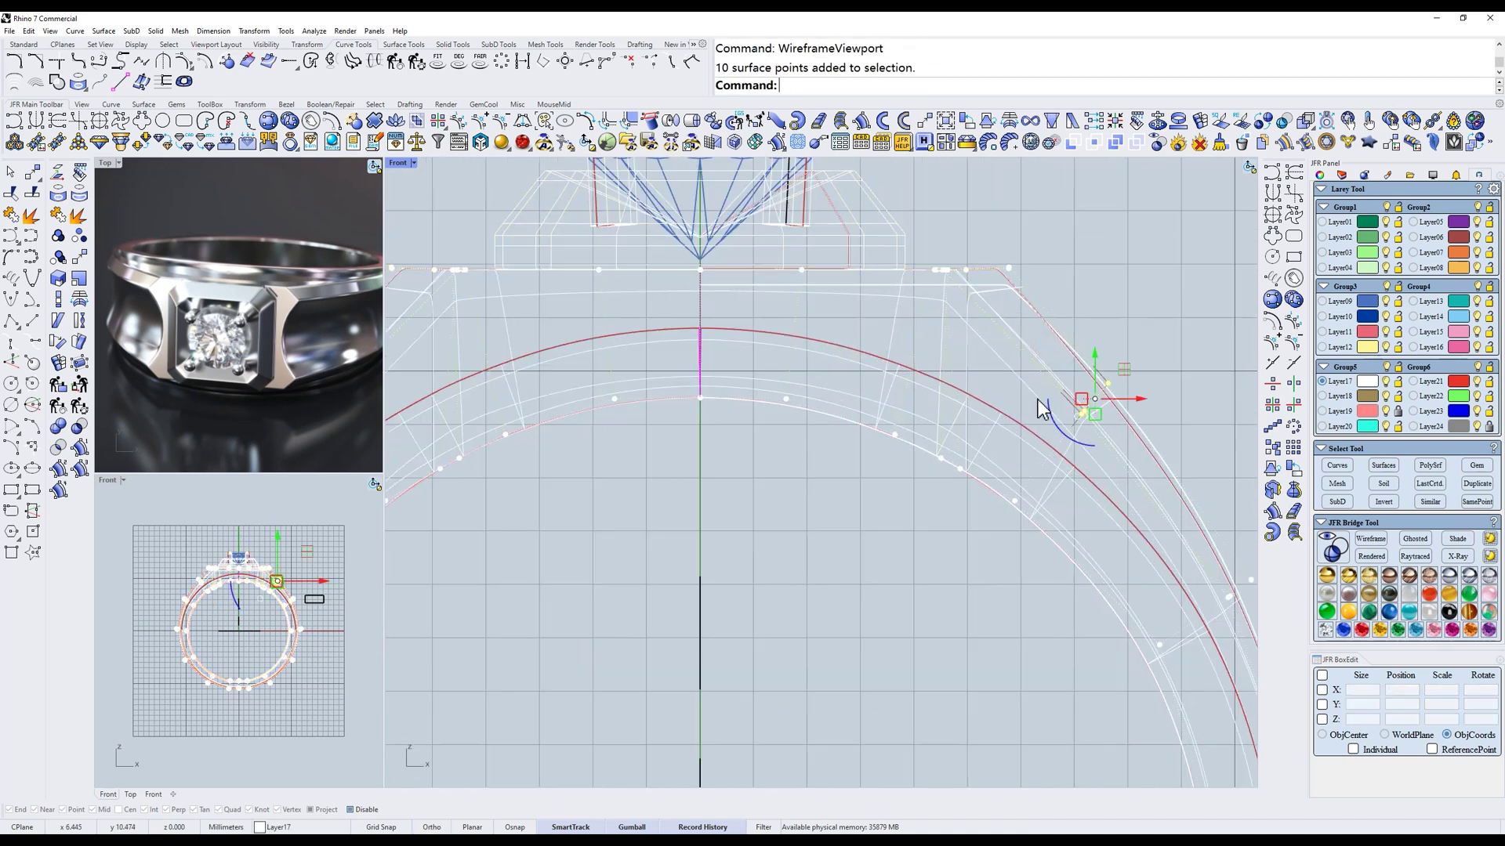
scroll(924, 383, down, 6)
right_drag(924, 383, 991, 384)
text(s)
key(Return)
scroll(638, 412, up, 4)
drag(634, 411, 713, 413)
scroll(862, 392, down, 5)
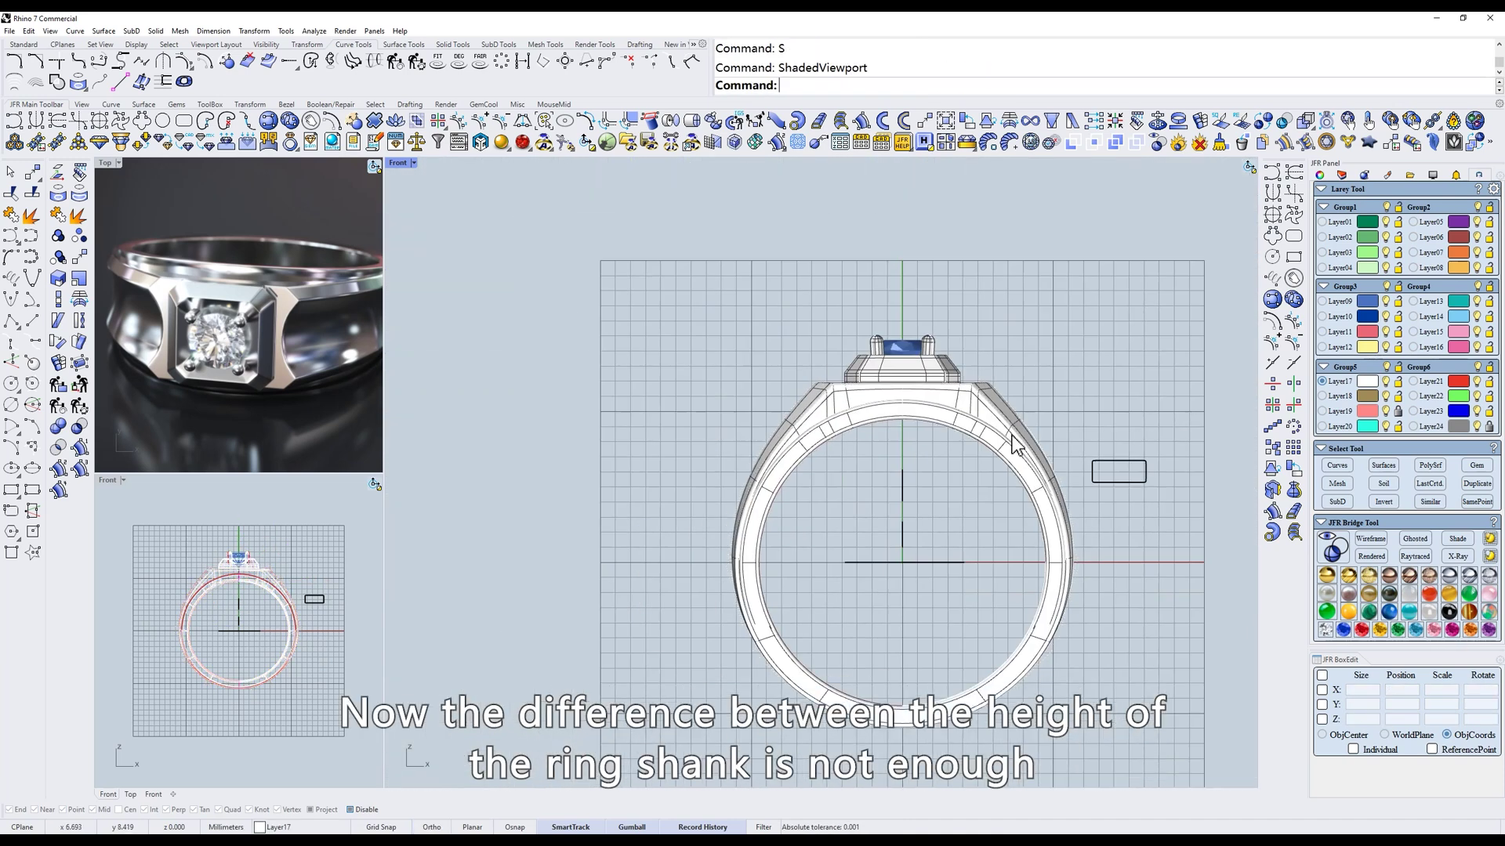
- Display the control points of the inner band's right half in the wireframe front view
text(d)
key(Return)
click(1062, 408)
text(s)
key(Return)
scroll(1133, 548, up, 2)
text(w)
key(Return)
scroll(1056, 324, up, 1)
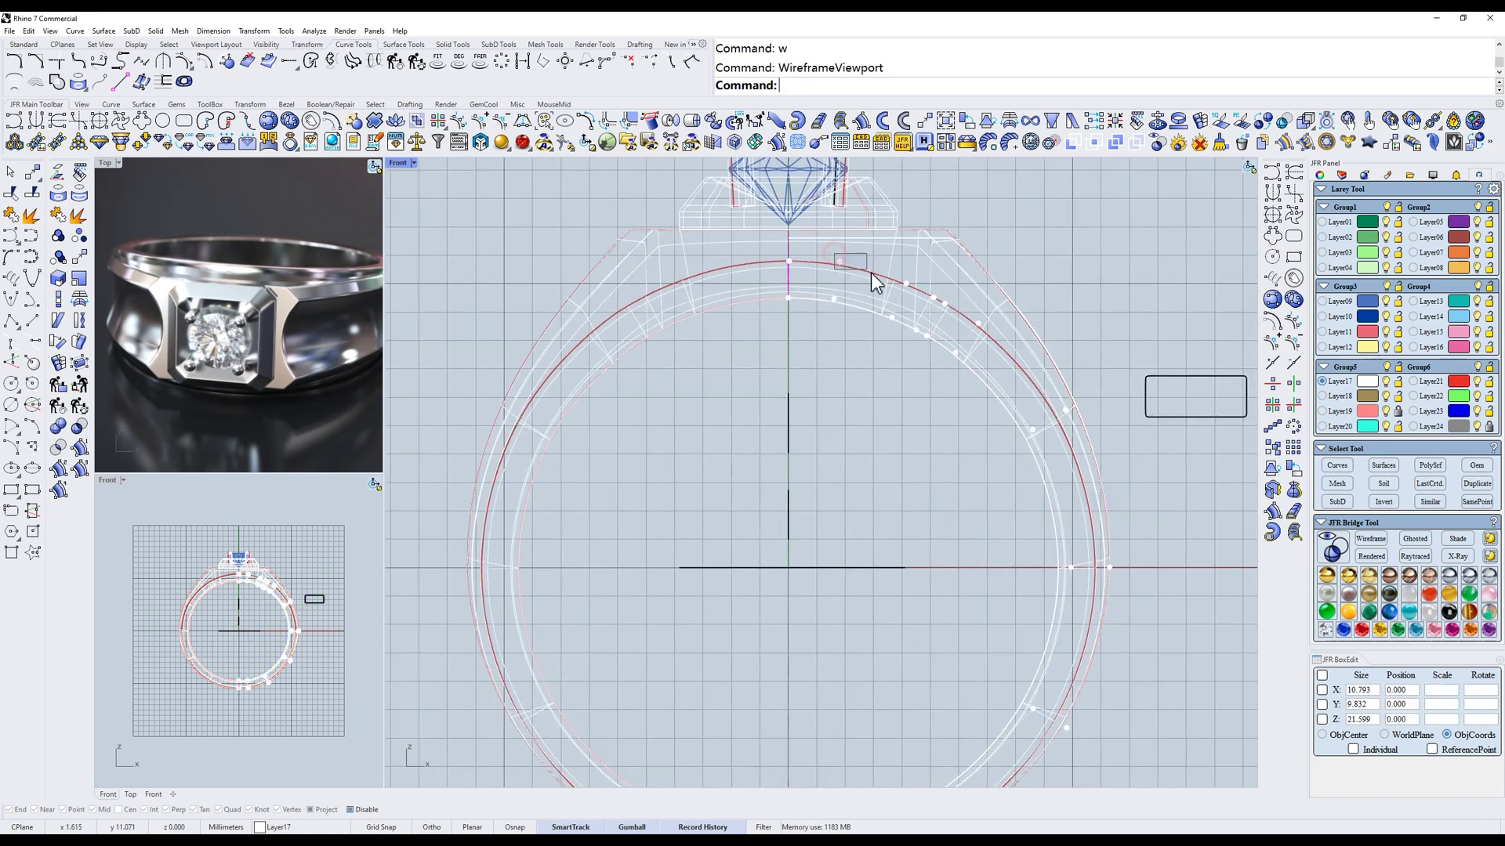
- Select the inner band's outer control points from the top of the ring down its right side
drag(871, 273, 872, 272)
scroll(891, 262, up, 1)
mouse_move(953, 301)
shift+mouse_down()
mouse_move(1003, 341)
mouse_move(1014, 312)
mouse_move(1140, 443)
shift+mouse_up()
shift+drag(1145, 649, 1185, 584)
scroll(1025, 511, down, 6)
text(s)
key(space)
scroll(1039, 572, up, 6)
text(w)
key(space)
shift+drag(1017, 673, 1054, 733)
- Move the selected outer points of the inner band slightly inward and review the step below the shank in shaded display
text(s)
key(space)
right_drag(1004, 399, 996, 468)
click(951, 503)
text(-)
right_drag(1027, 326, 1080, 338)
key(Escape)
key(Escape)
text(d)
key(space)
- Show the control points of both inner band halves and select the points where they meet at the top centre
scroll(873, 268, down, 2)
right_drag(873, 270, 951, 294)
text(w)
key(Return)
scroll(873, 265, up, 5)
click(844, 259)
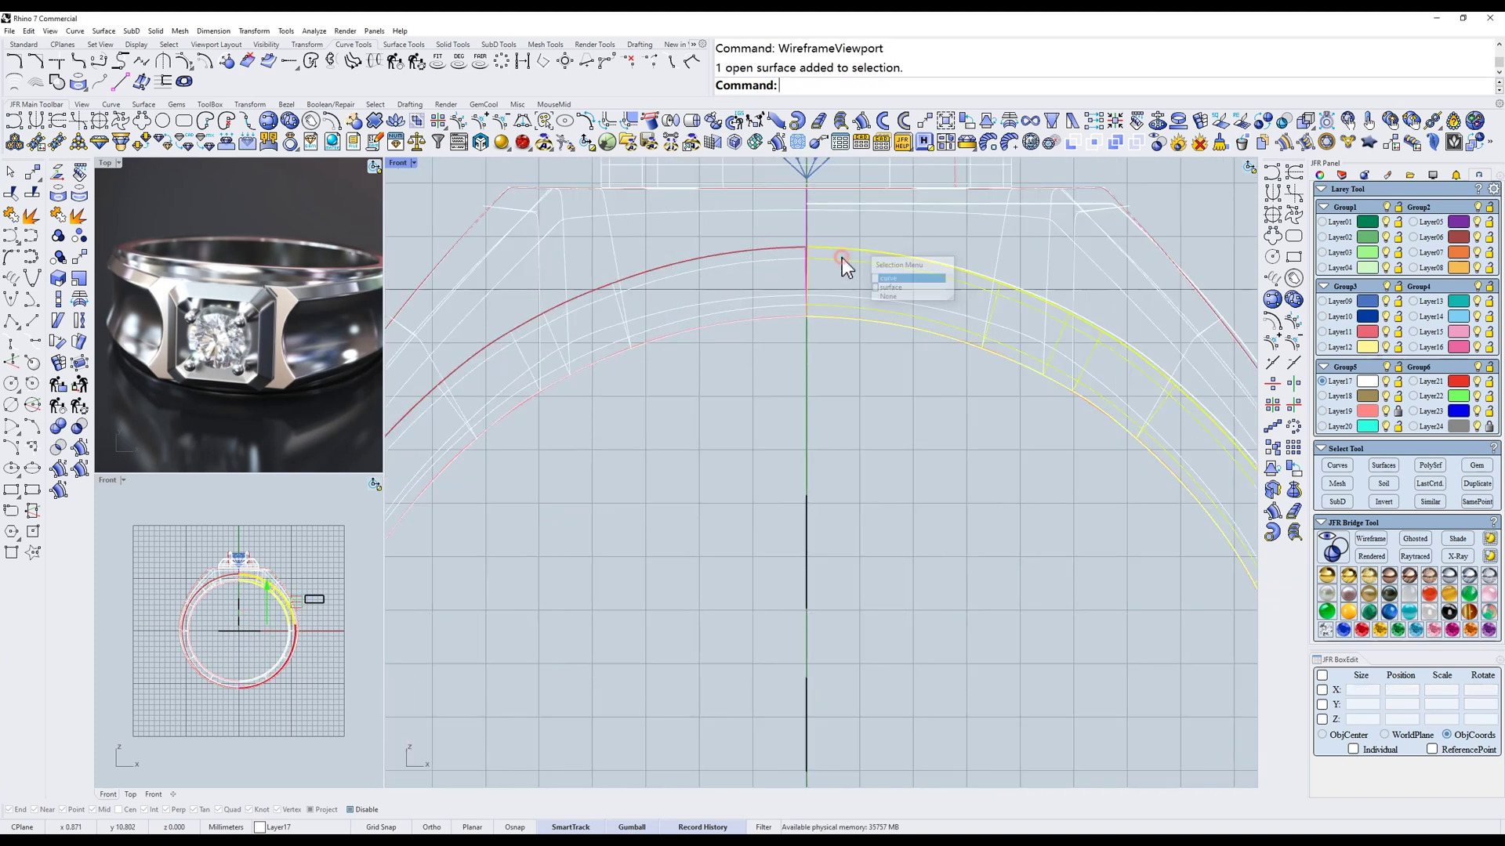
text(z)
key(space)
click(783, 247)
text(z)
key(space)
drag(766, 433, 855, 198)
- Review the step between the inner band and the shank on the solid ring from the front and at an angle
key(Escape)
text(D)
key(Return)
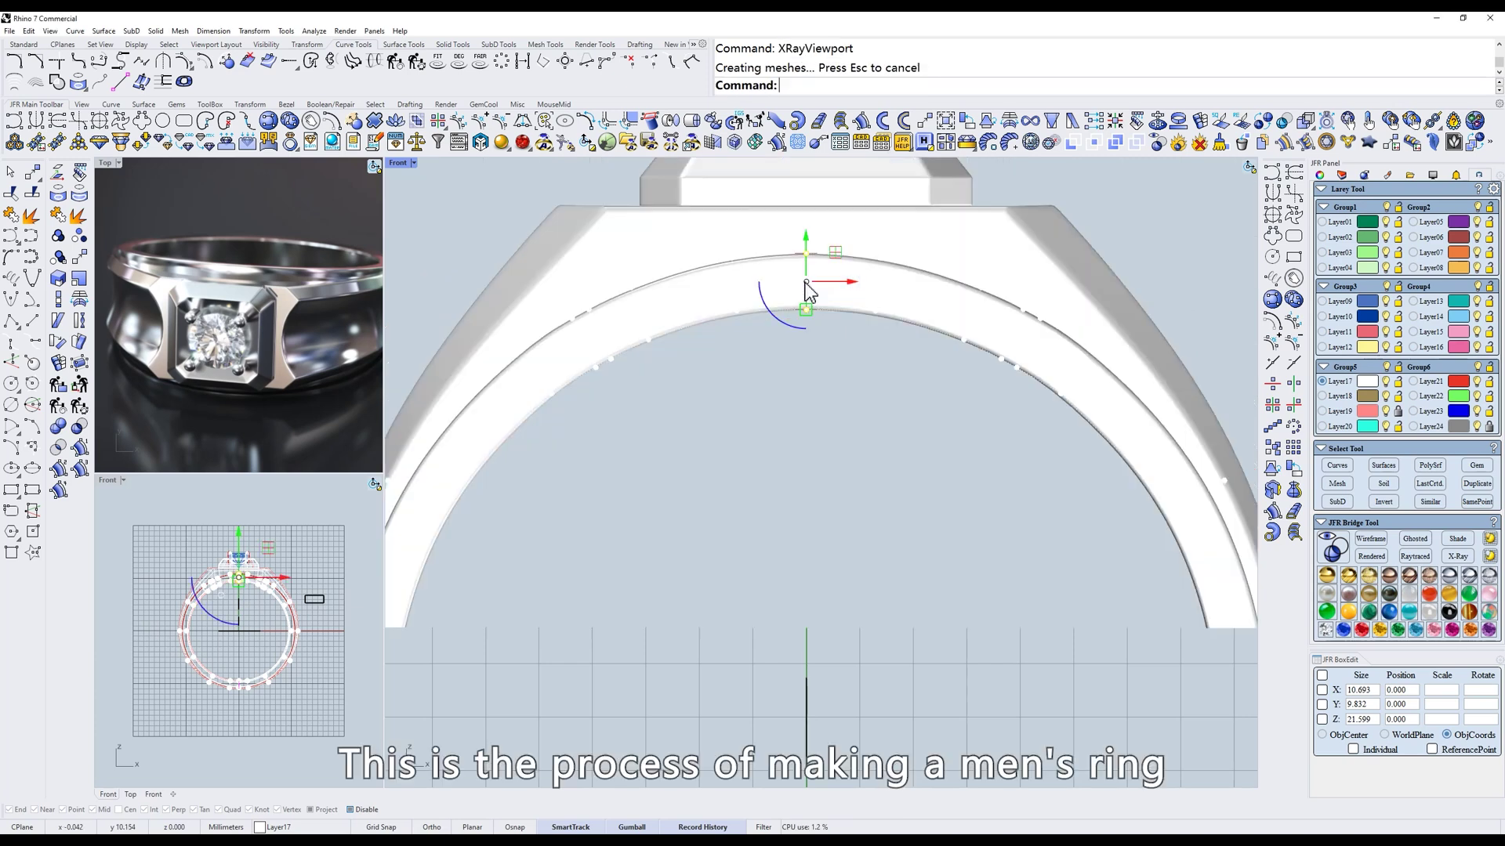
scroll(1038, 380, down, 4)
text(D)
key(Return)
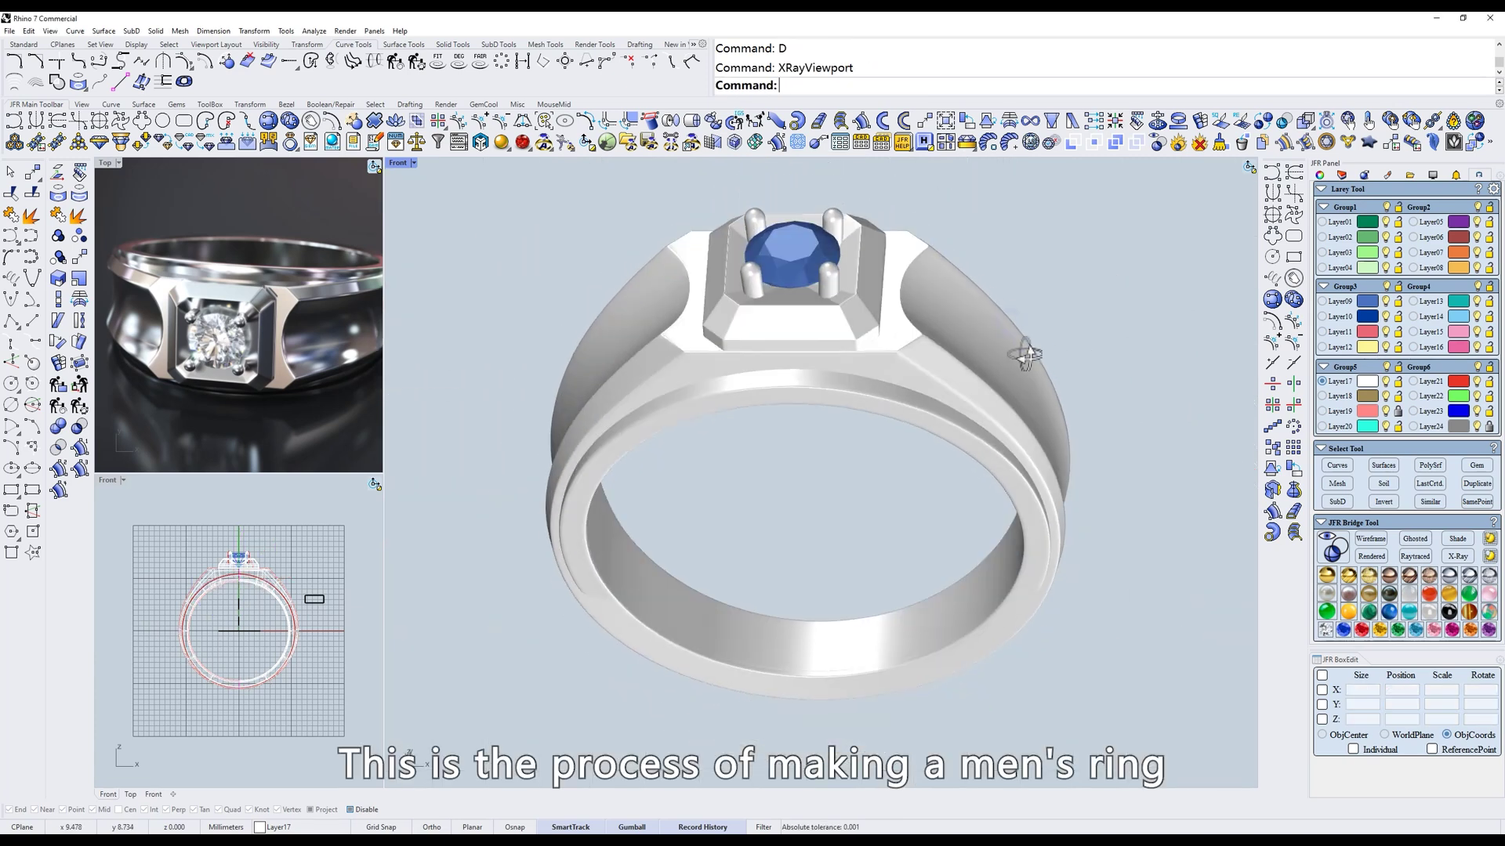